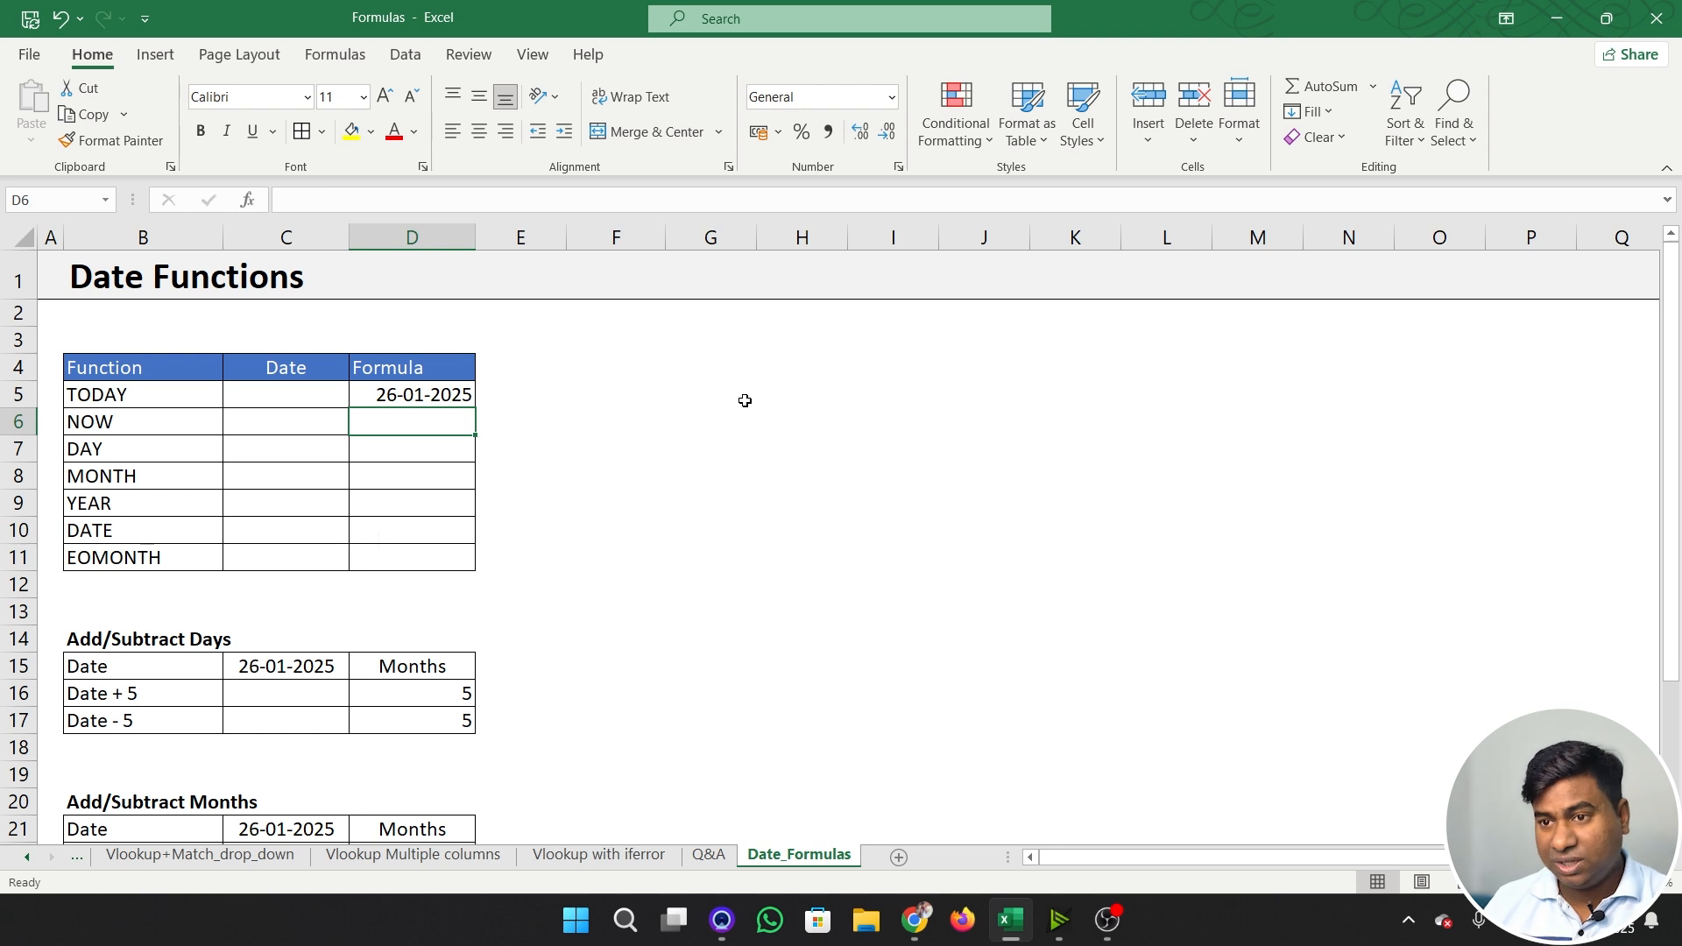
- Enter =NOW() in D6 and widen column D so the full date and time fit
type("=now")
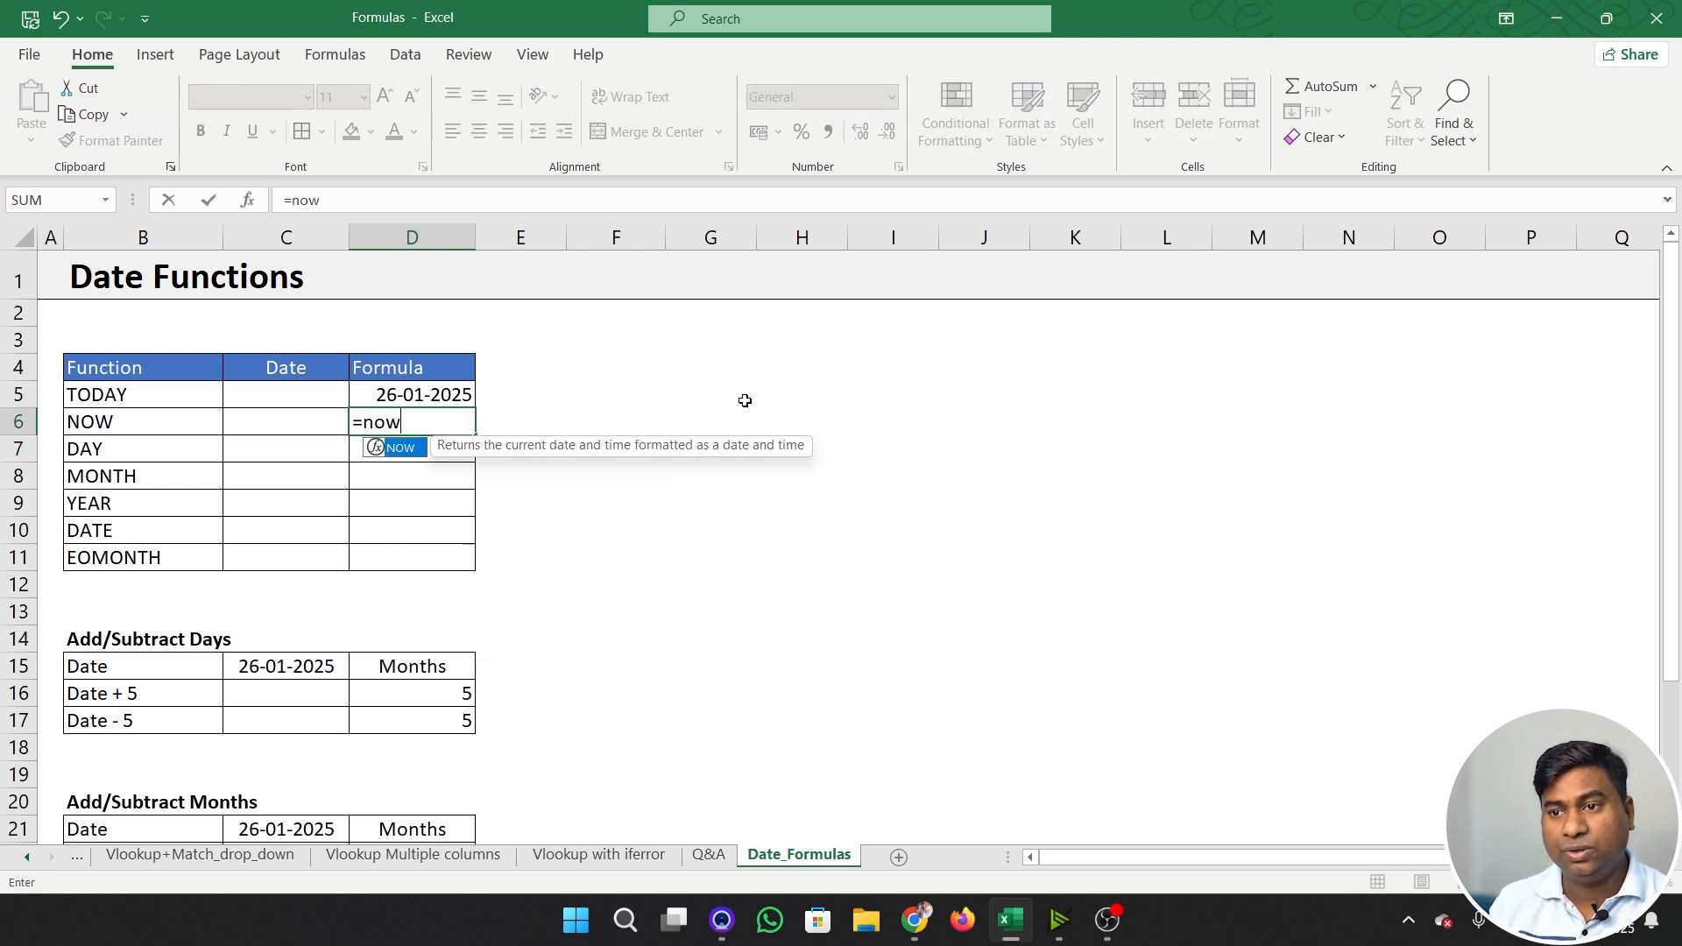
key("Tab")
type(")")
key("Return")
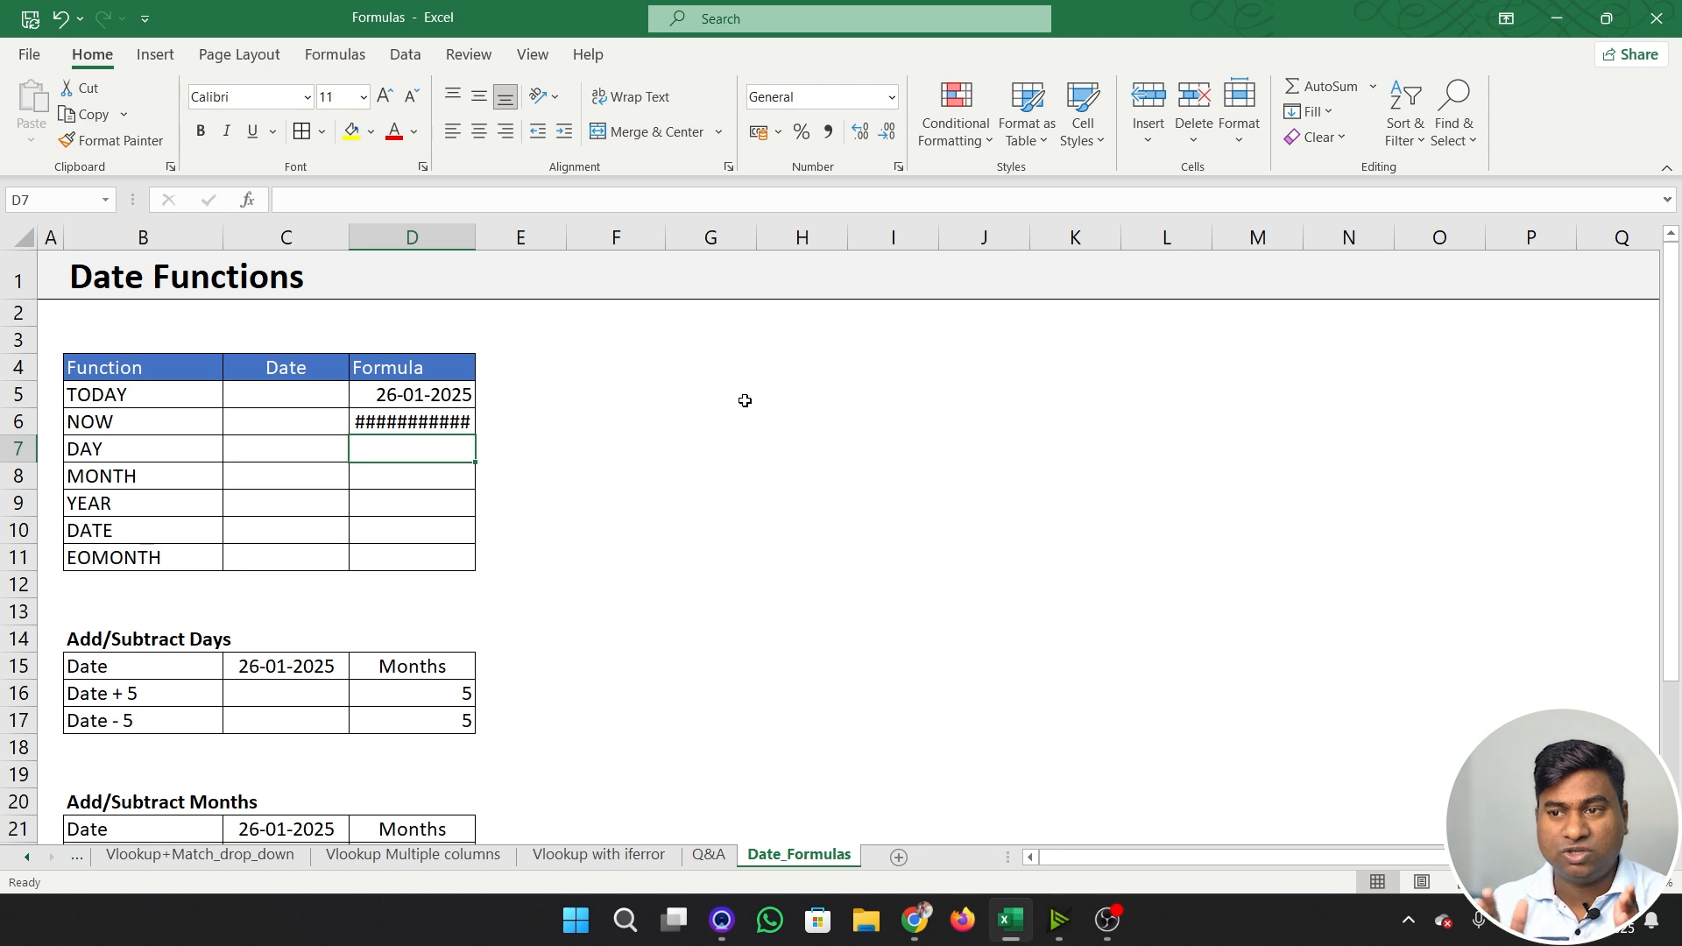
left_click_drag(473, 249, 521, 243)
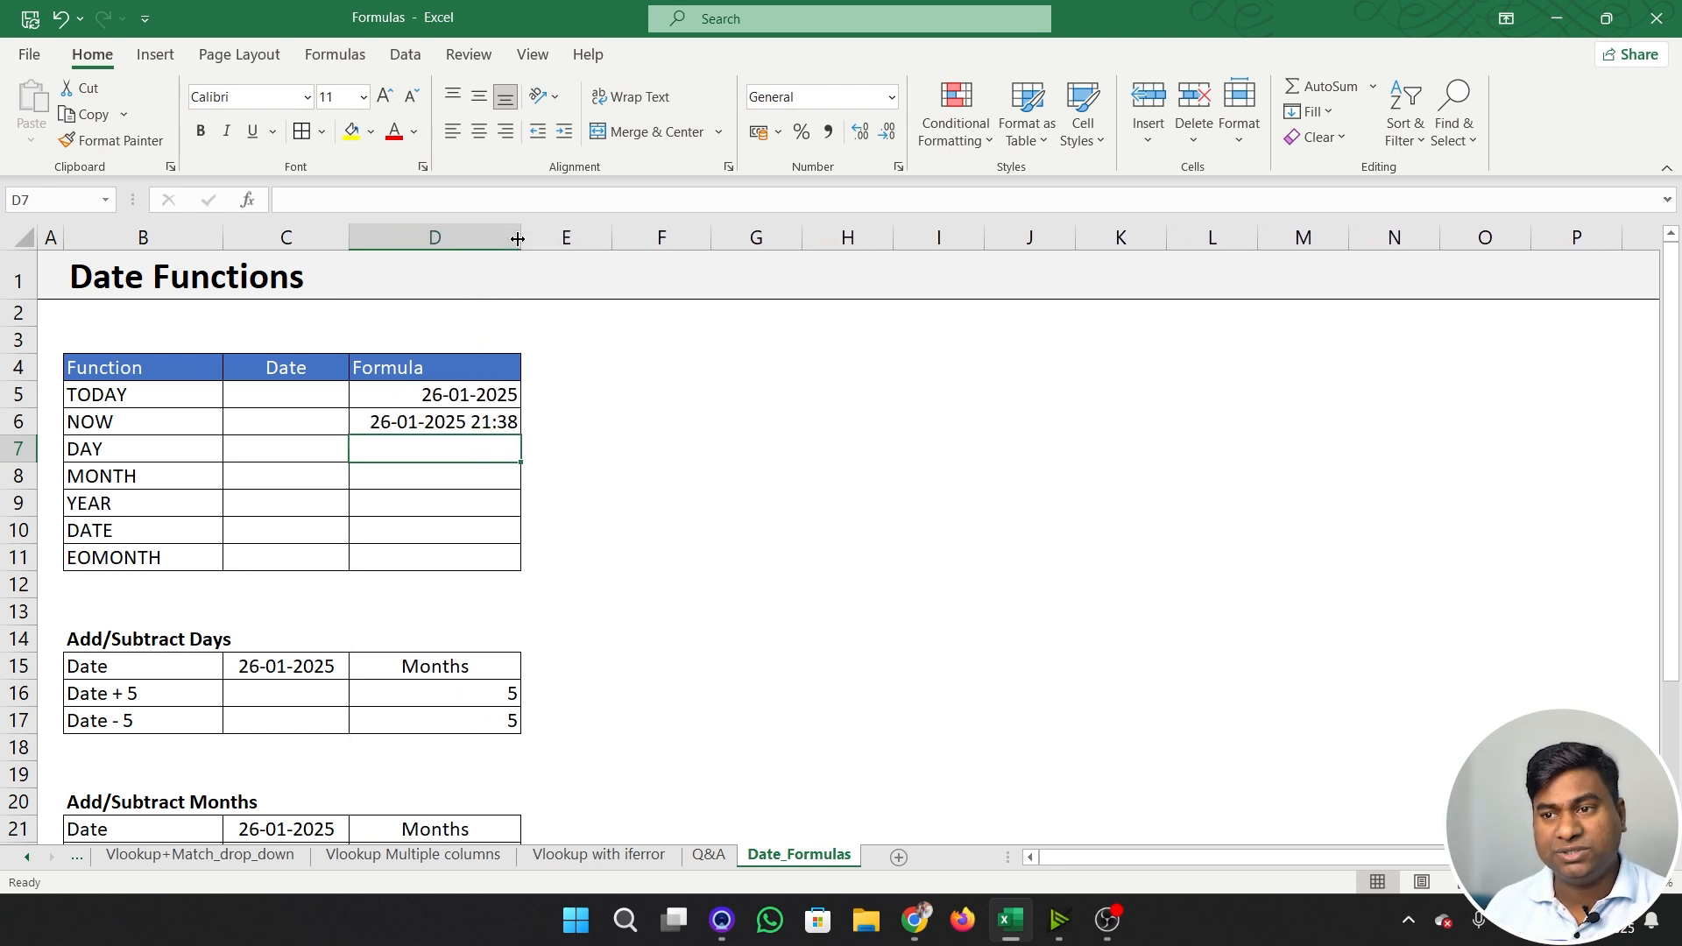
left_click(507, 525)
left_click(446, 431)
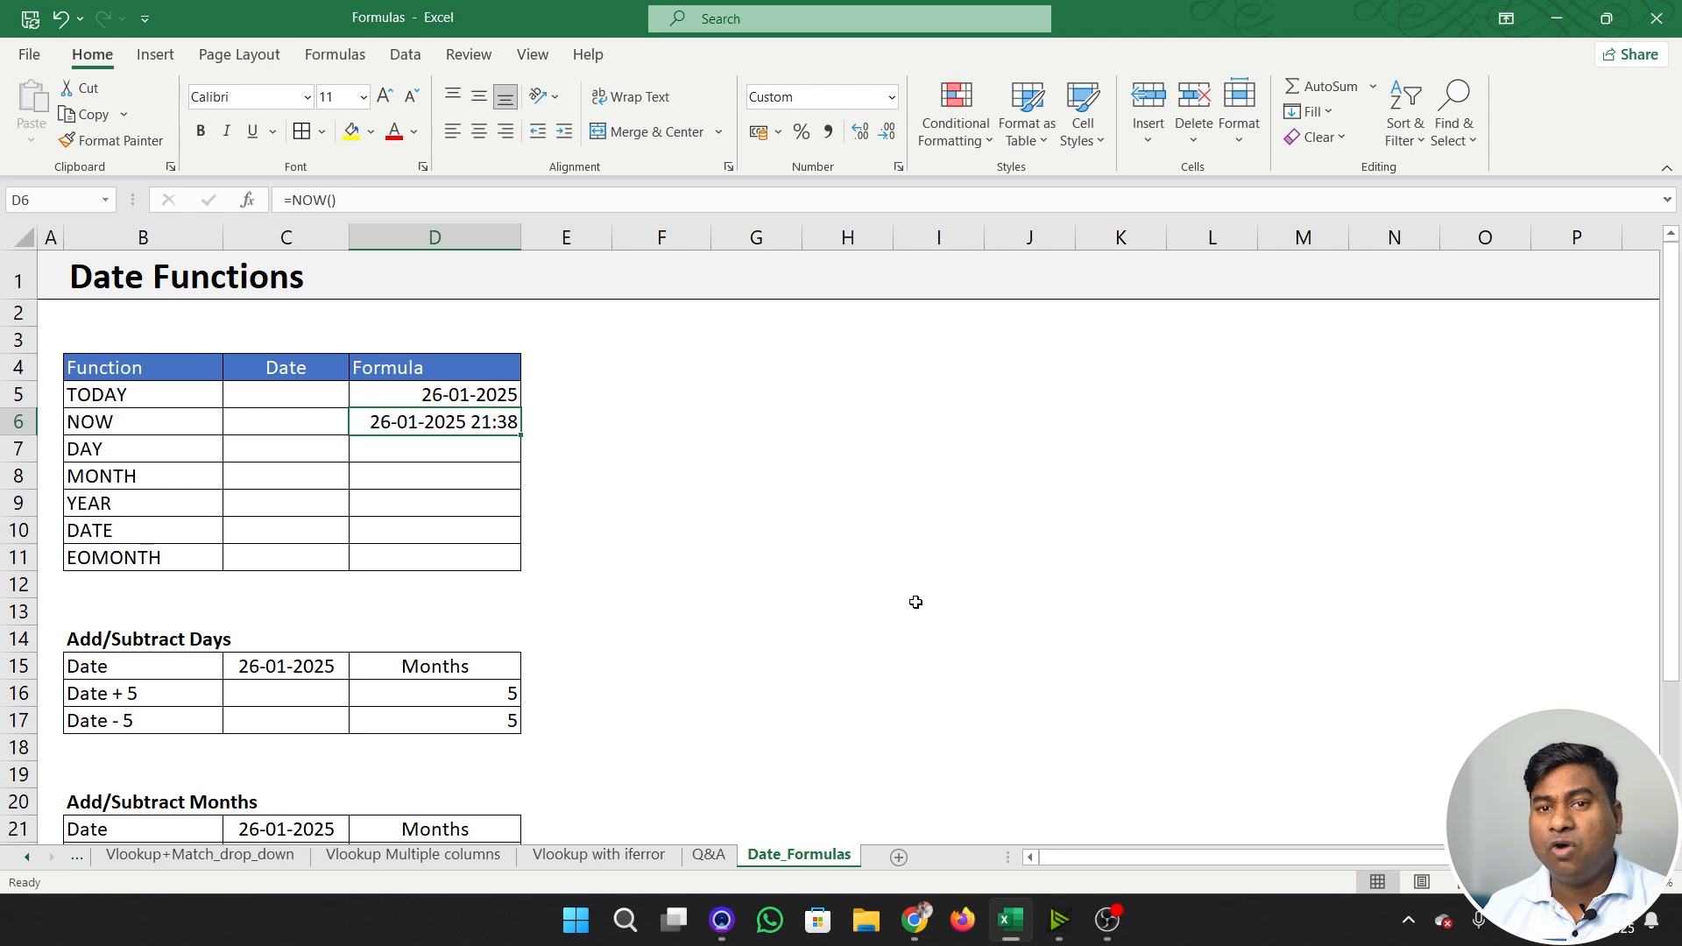
key("Right")
key("Right")
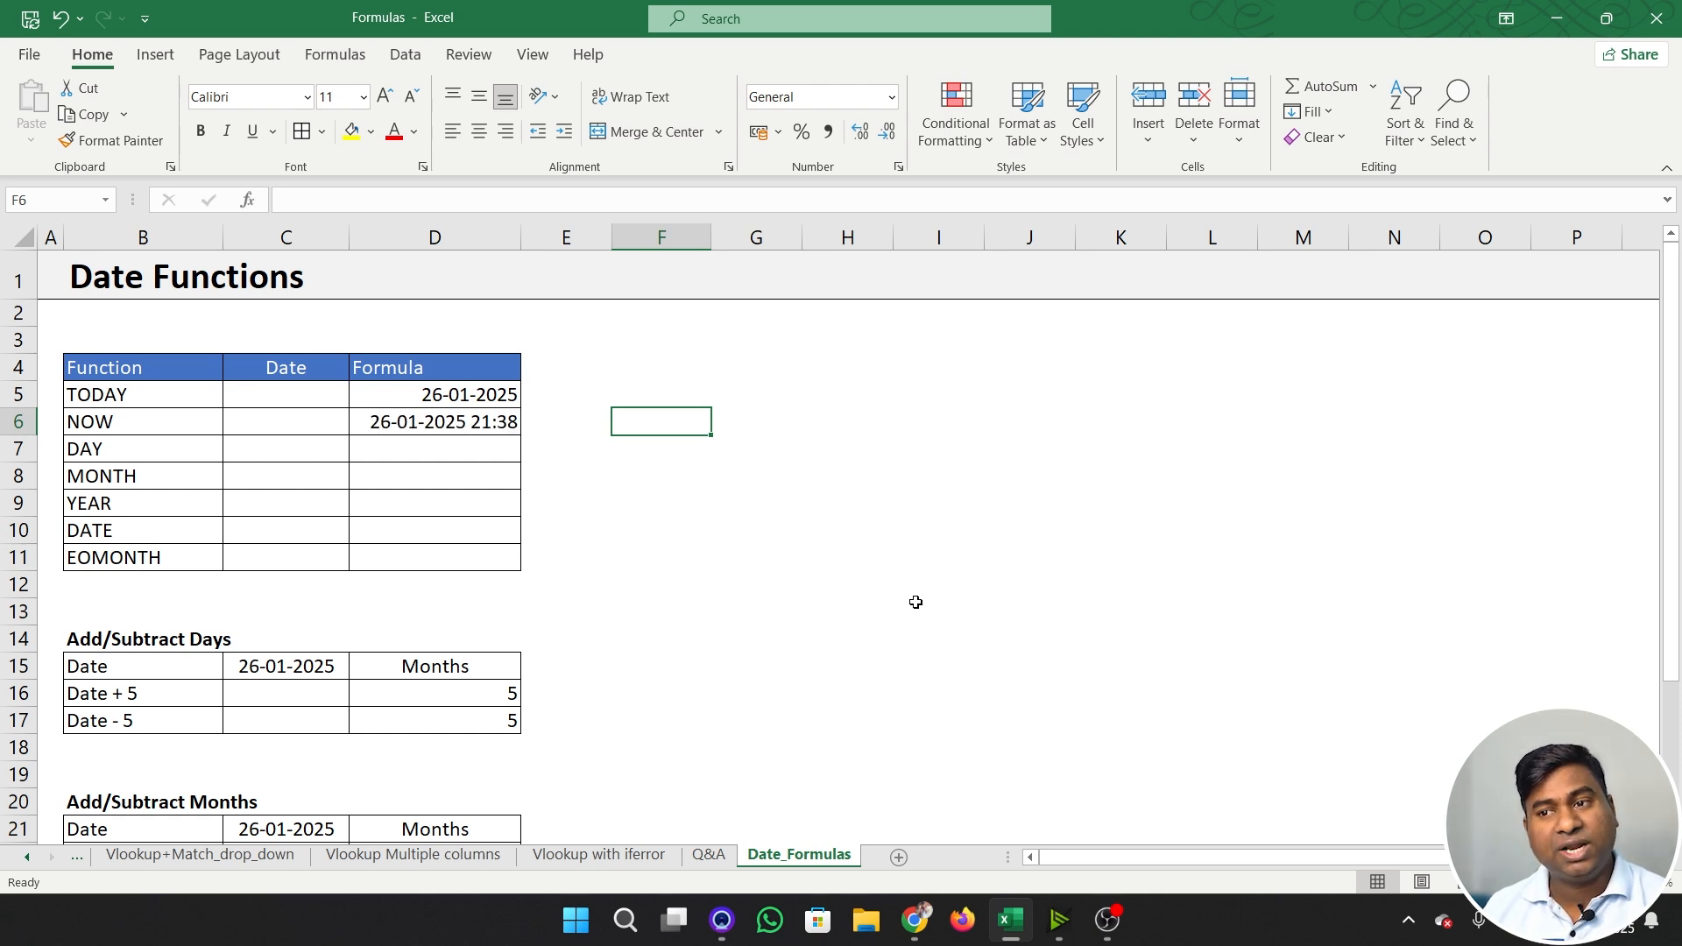
- Insert today's date as a fixed value in C7, in the DAY row
key("Left")
key("Left")
key("Down")
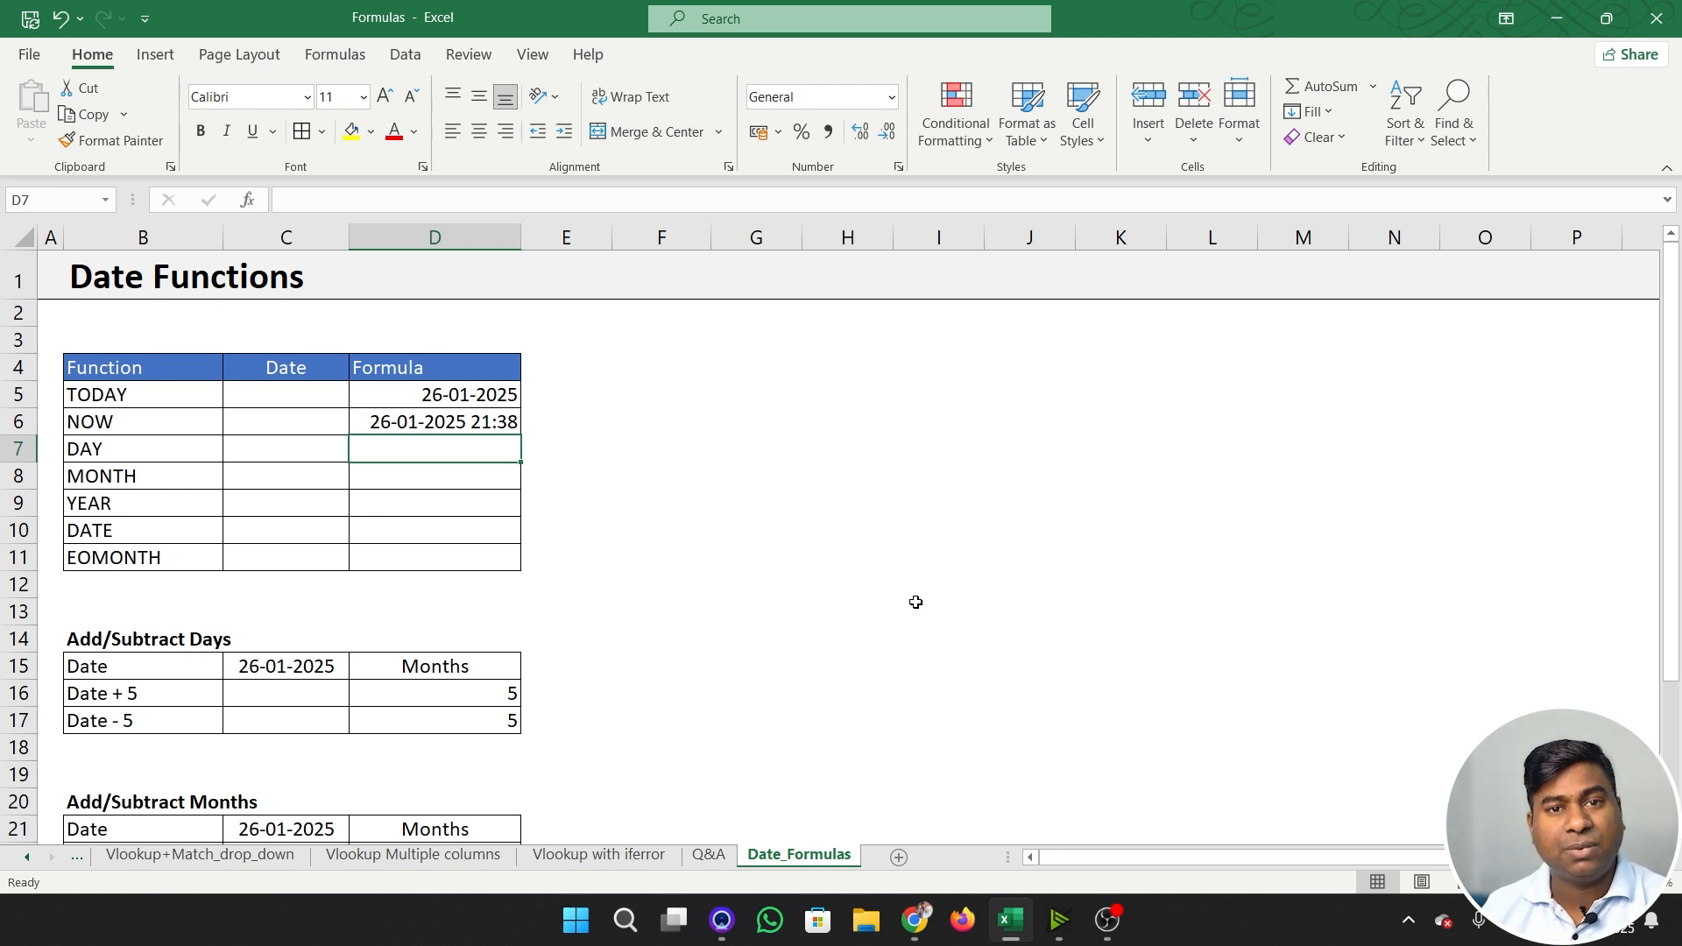
key("Left")
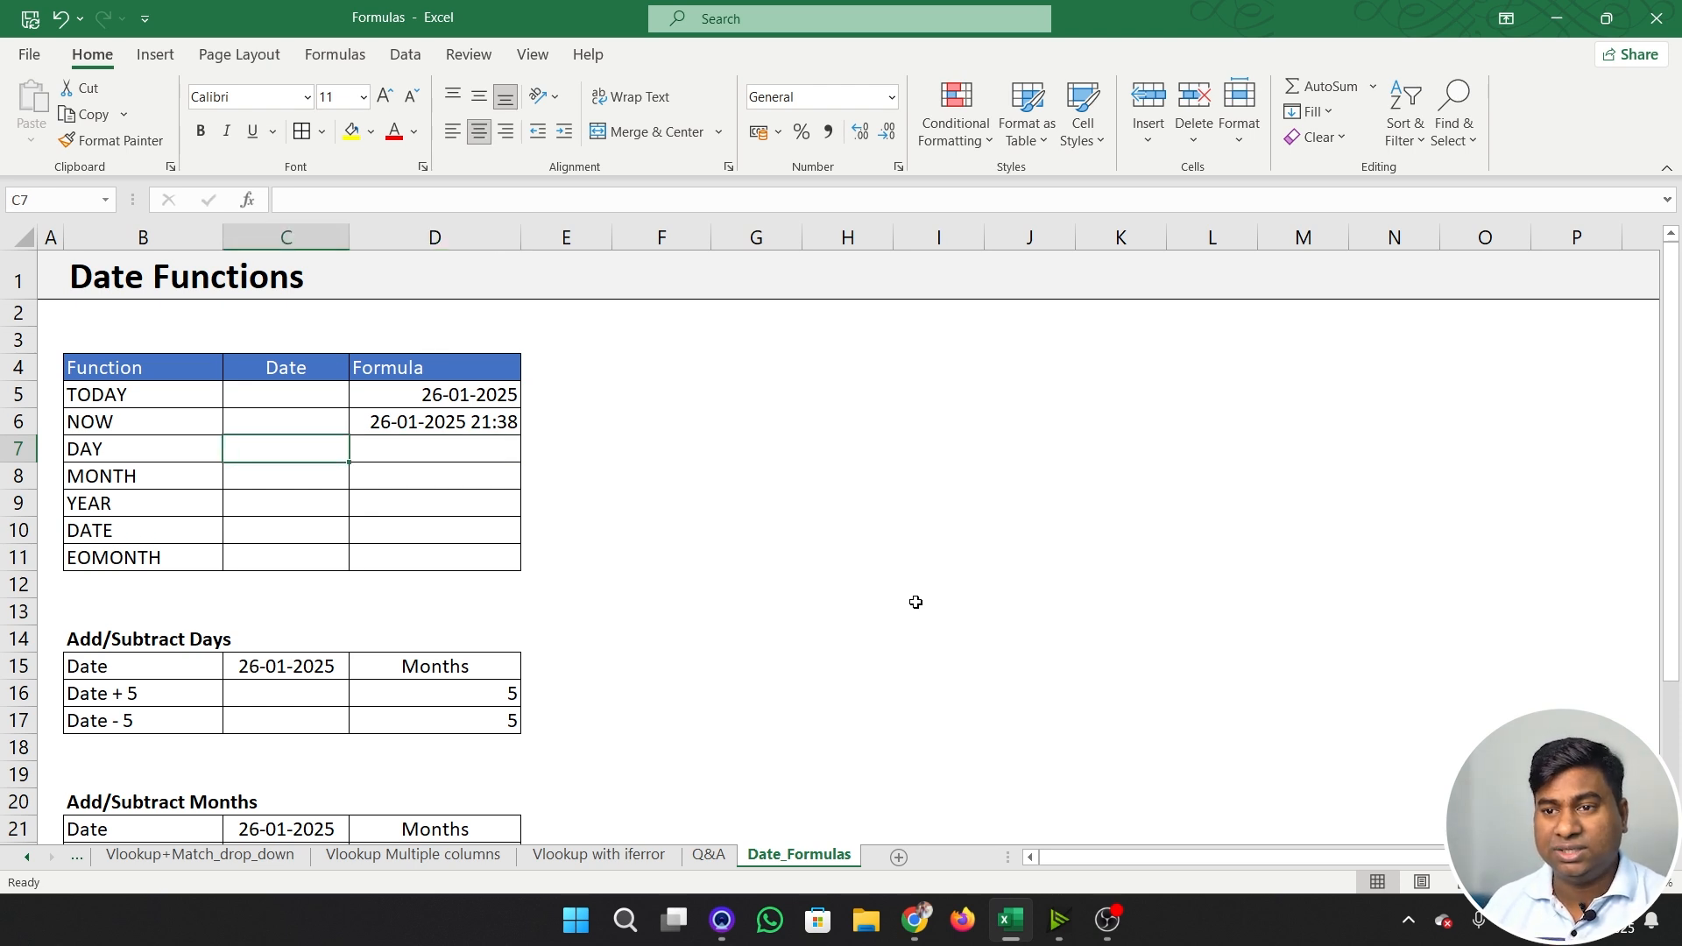
key("ctrl+semicolon")
key("Return")
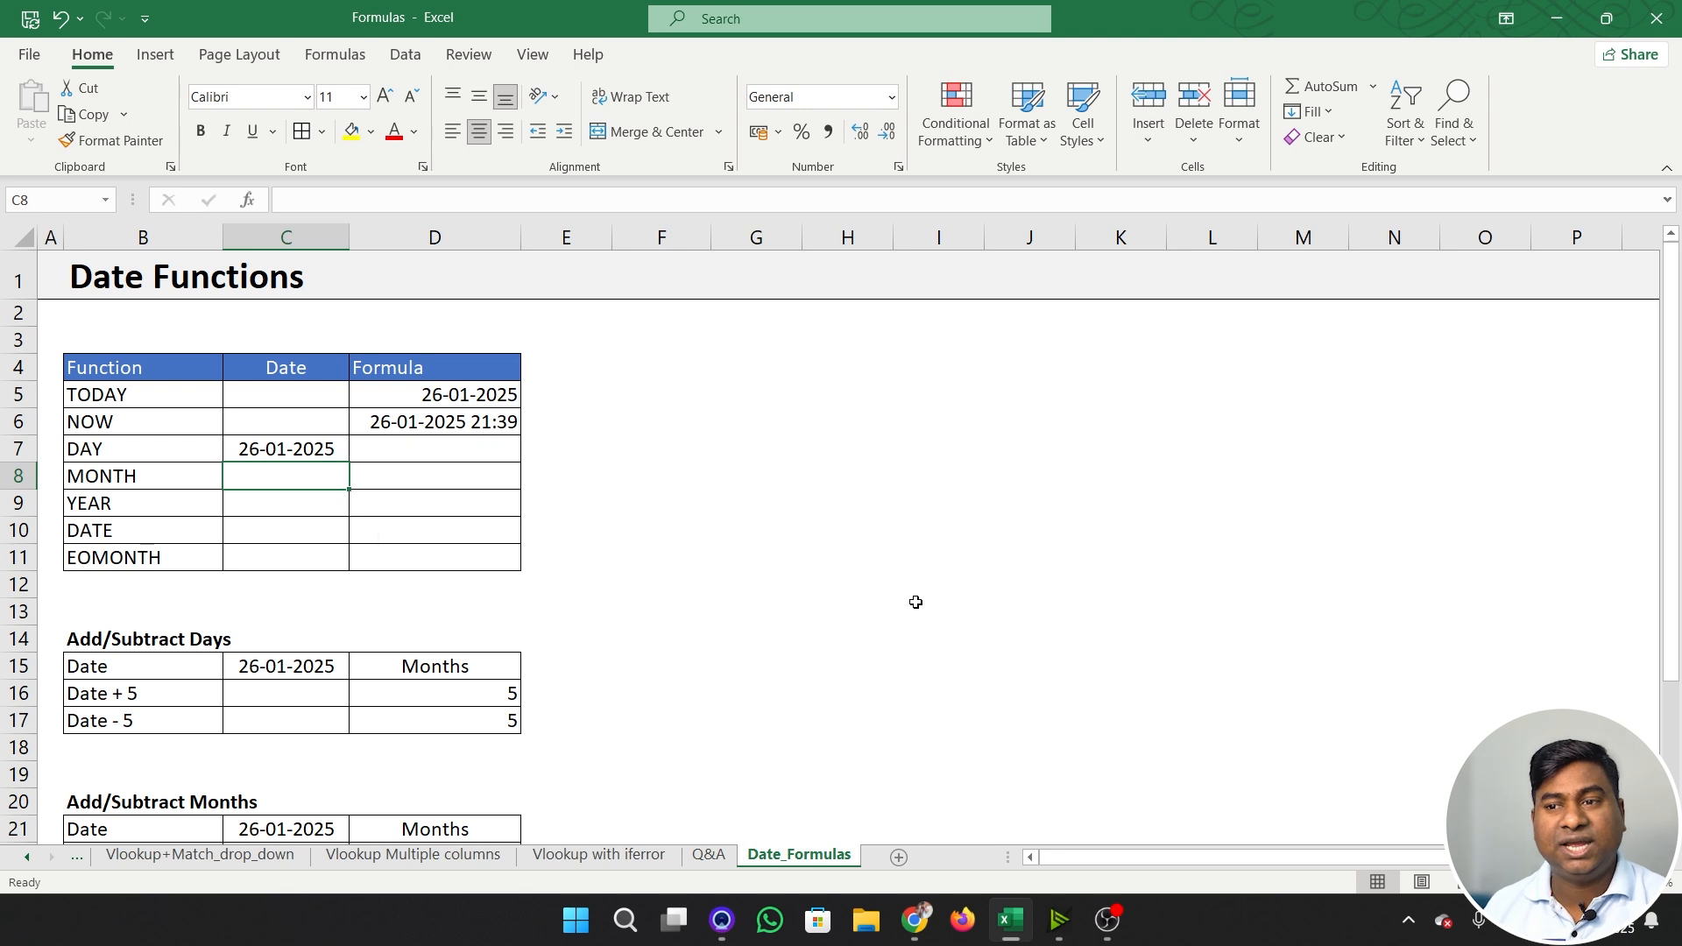
- Enter =DAY(C7) in D7 to extract the day from the date
key("Up")
key("Right")
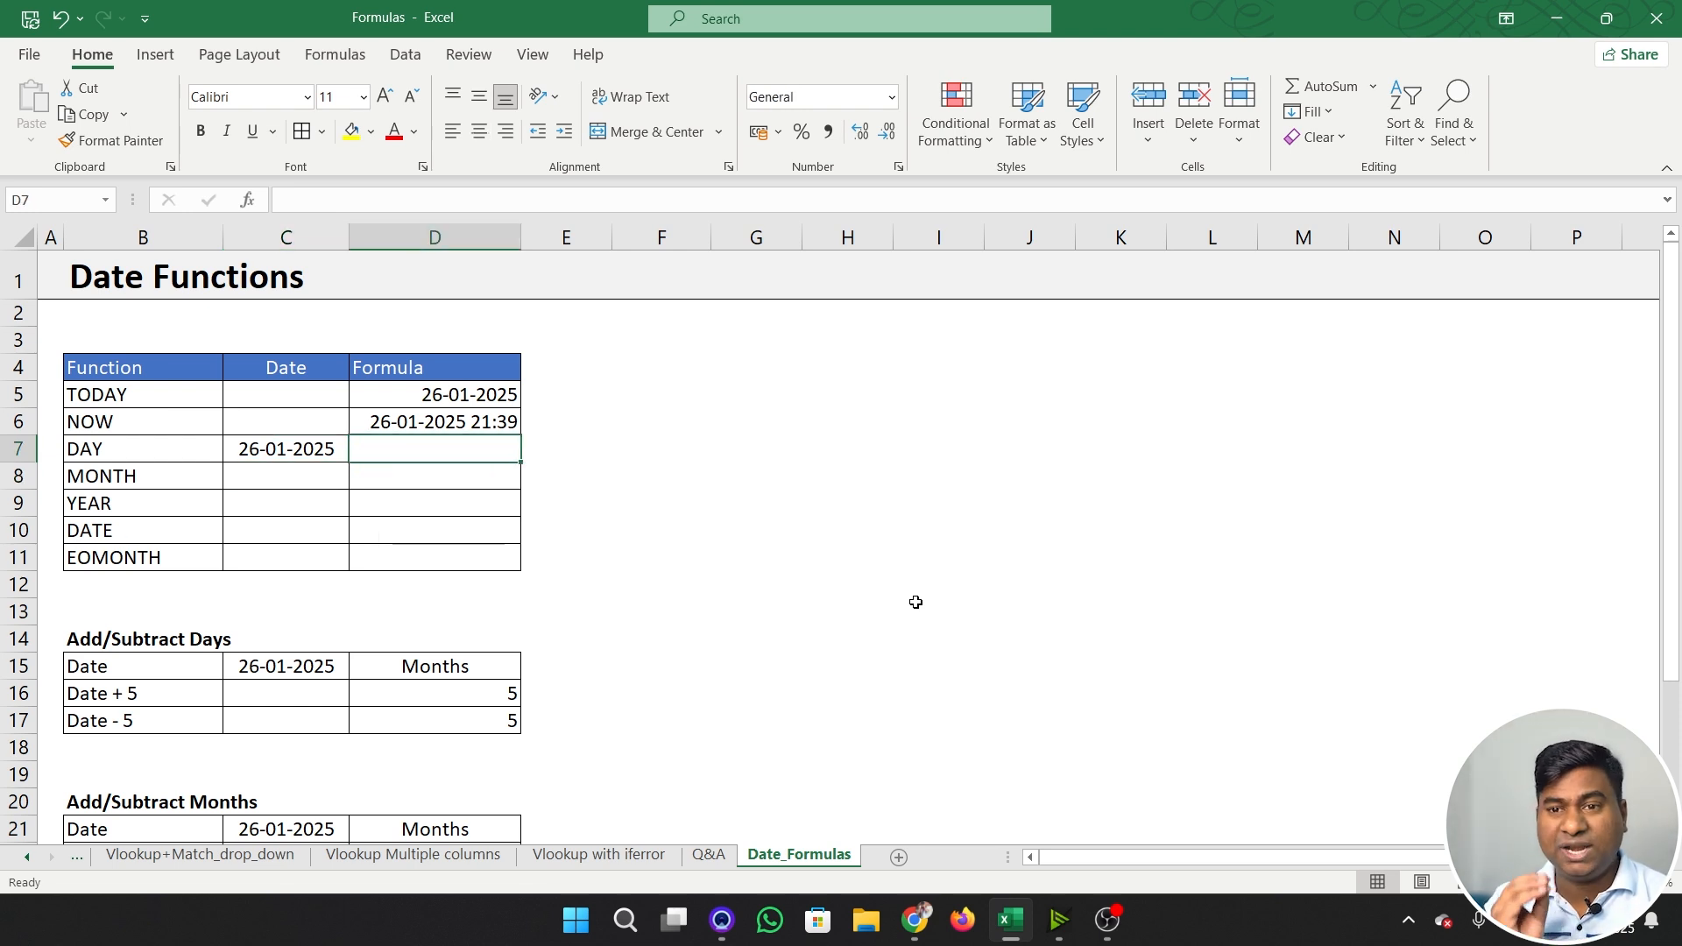
type("=")
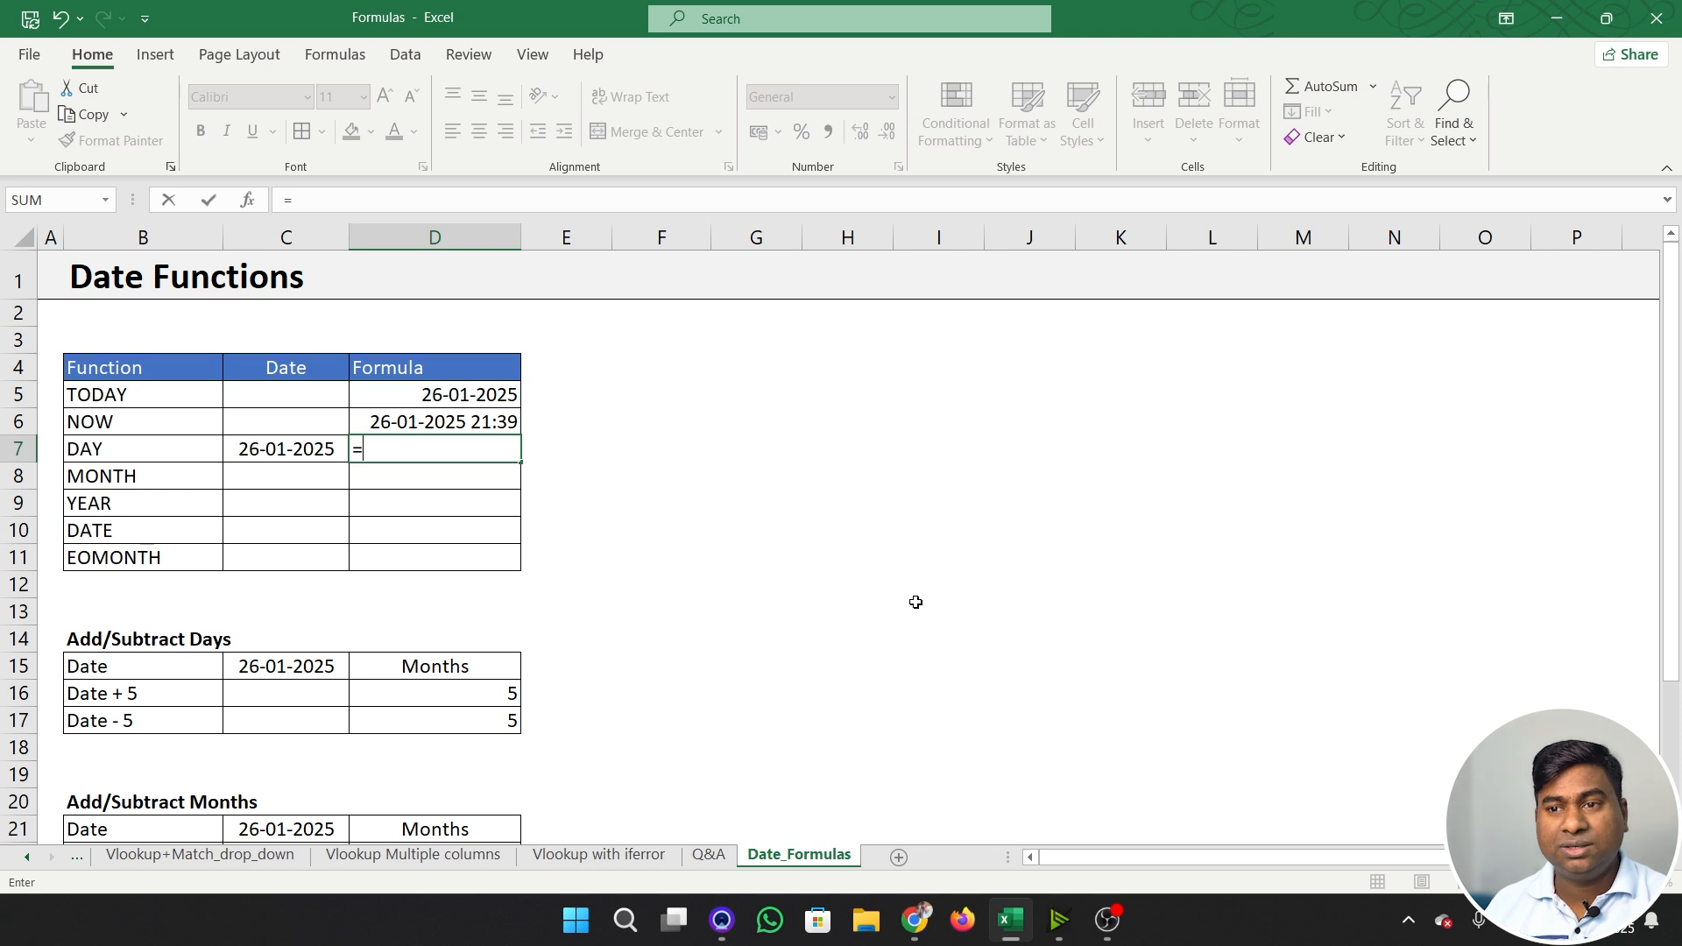
type("day")
key("Tab")
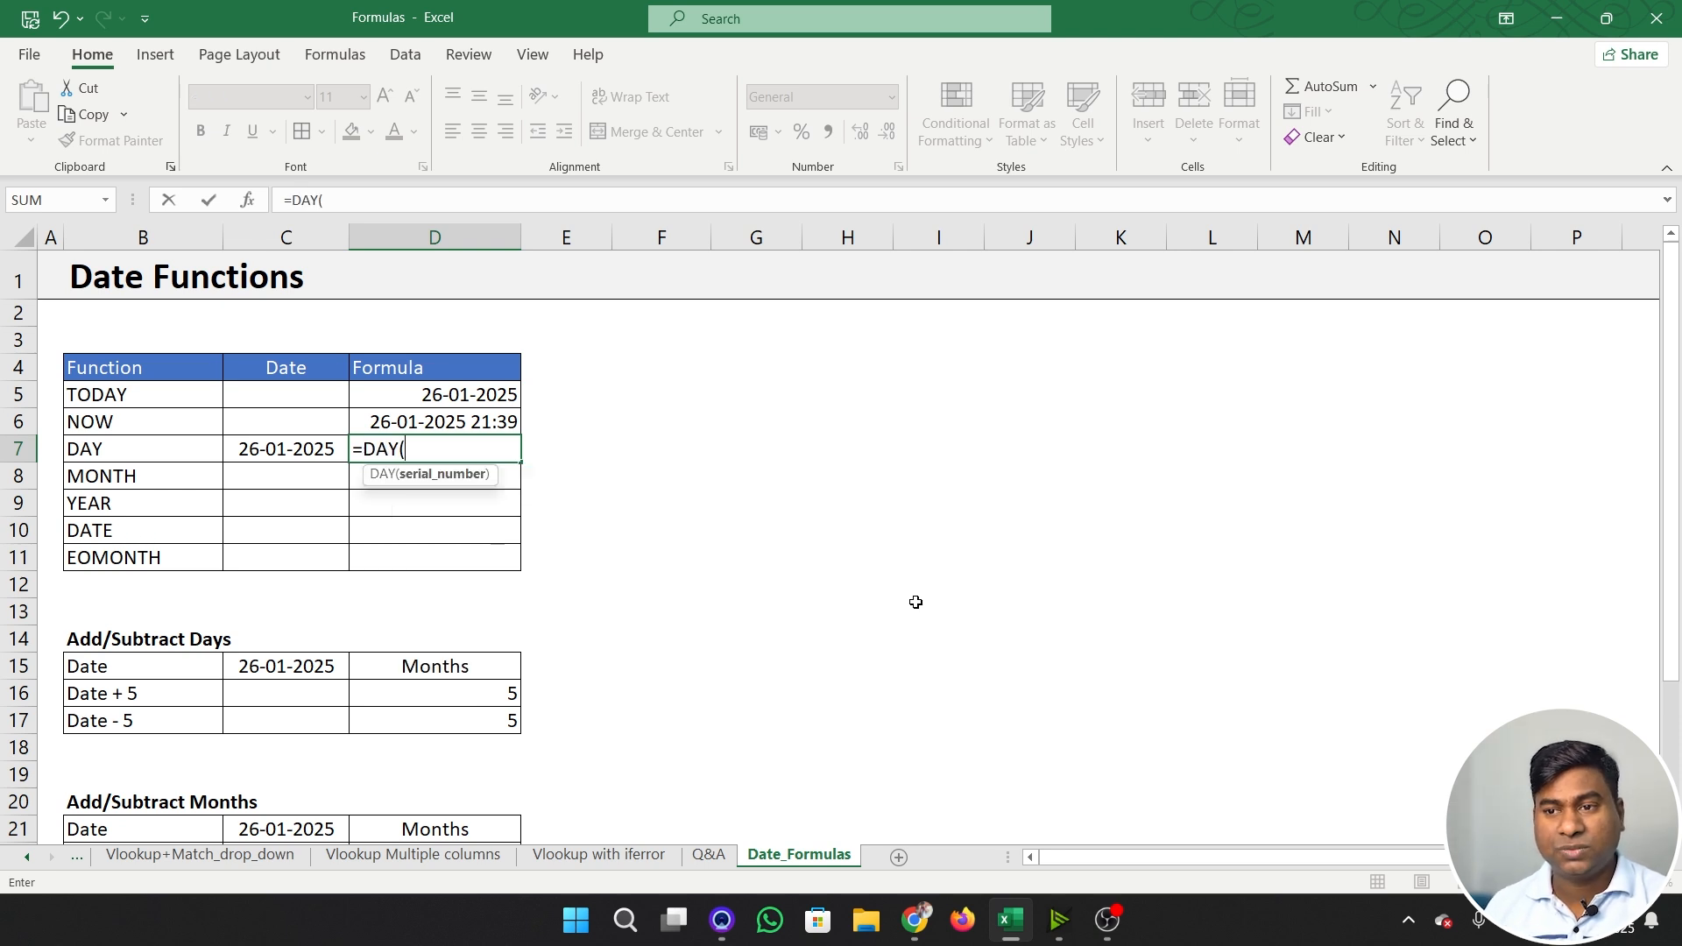
key("Left")
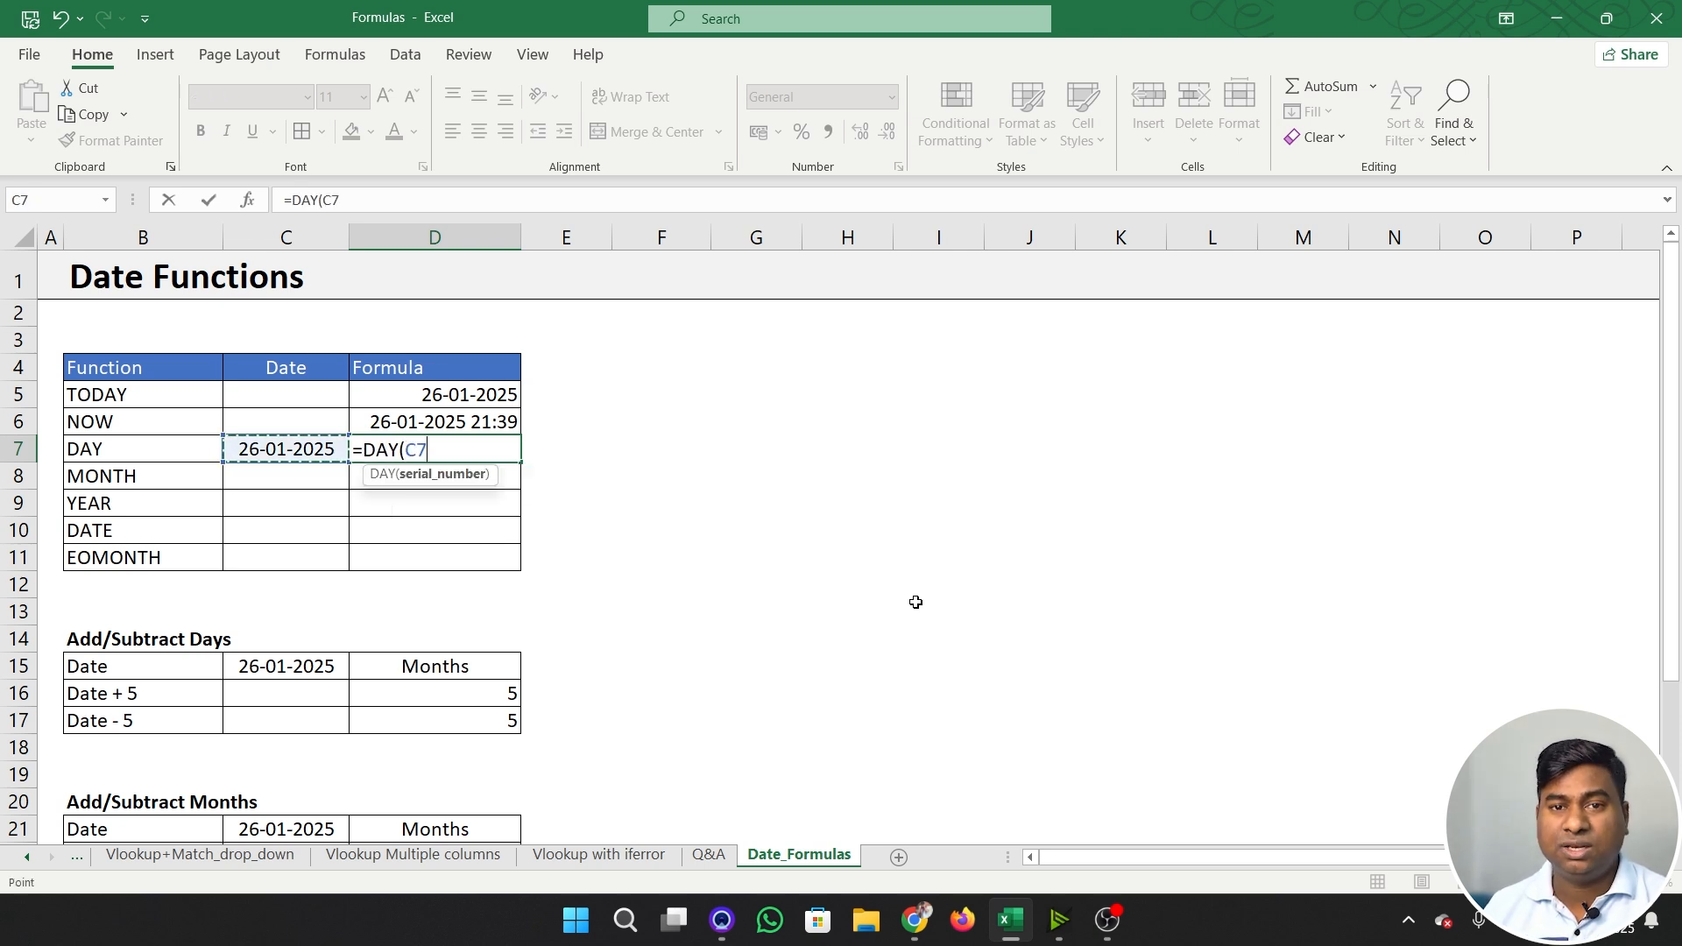
type(")")
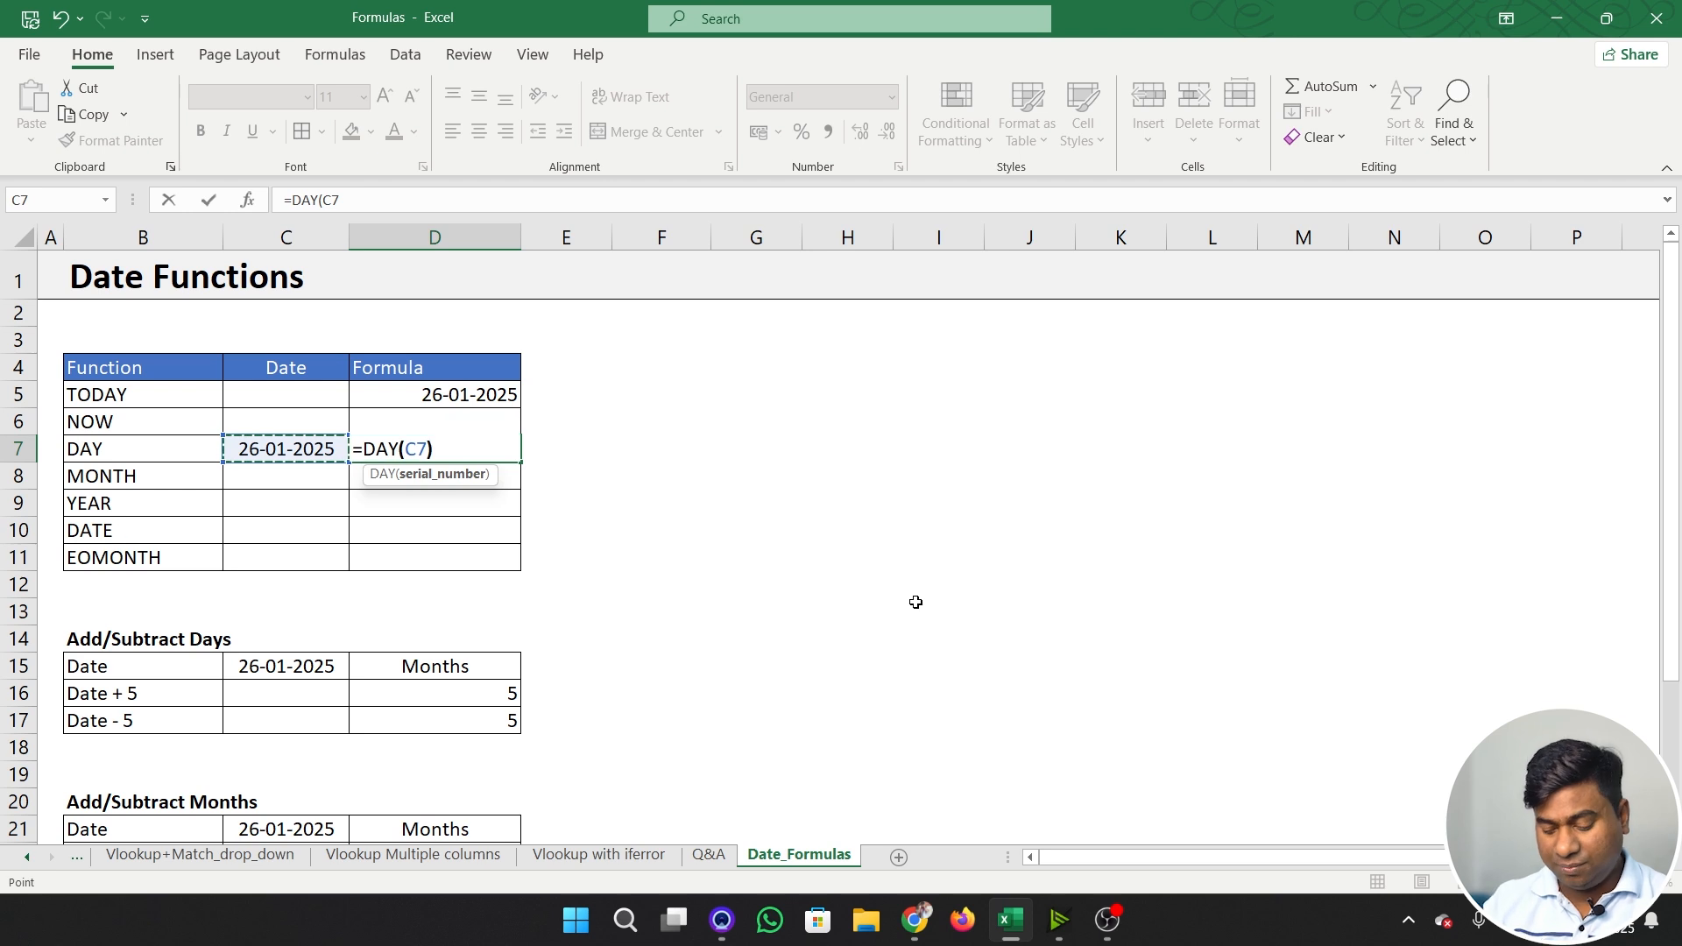
key("ctrl+Return")
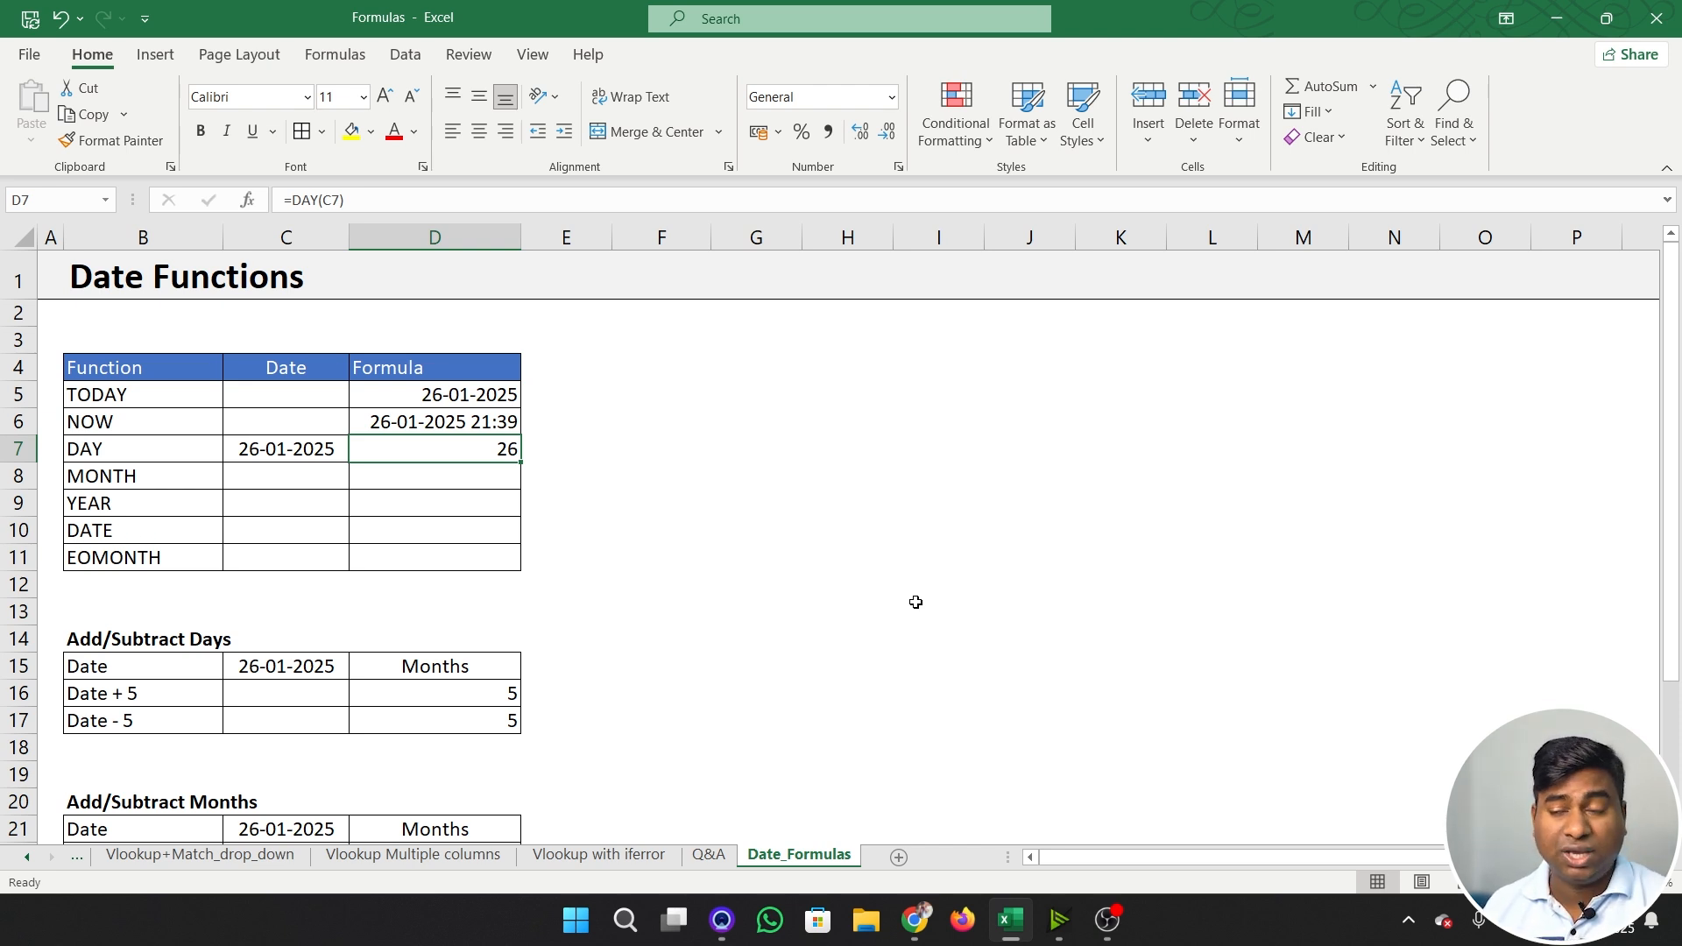
- Insert today's date in G7, show its serial number with the General format, and clear the cell
key("Right")
key("Right")
key("Right")
key("ctrl+semicolon")
key("Return")
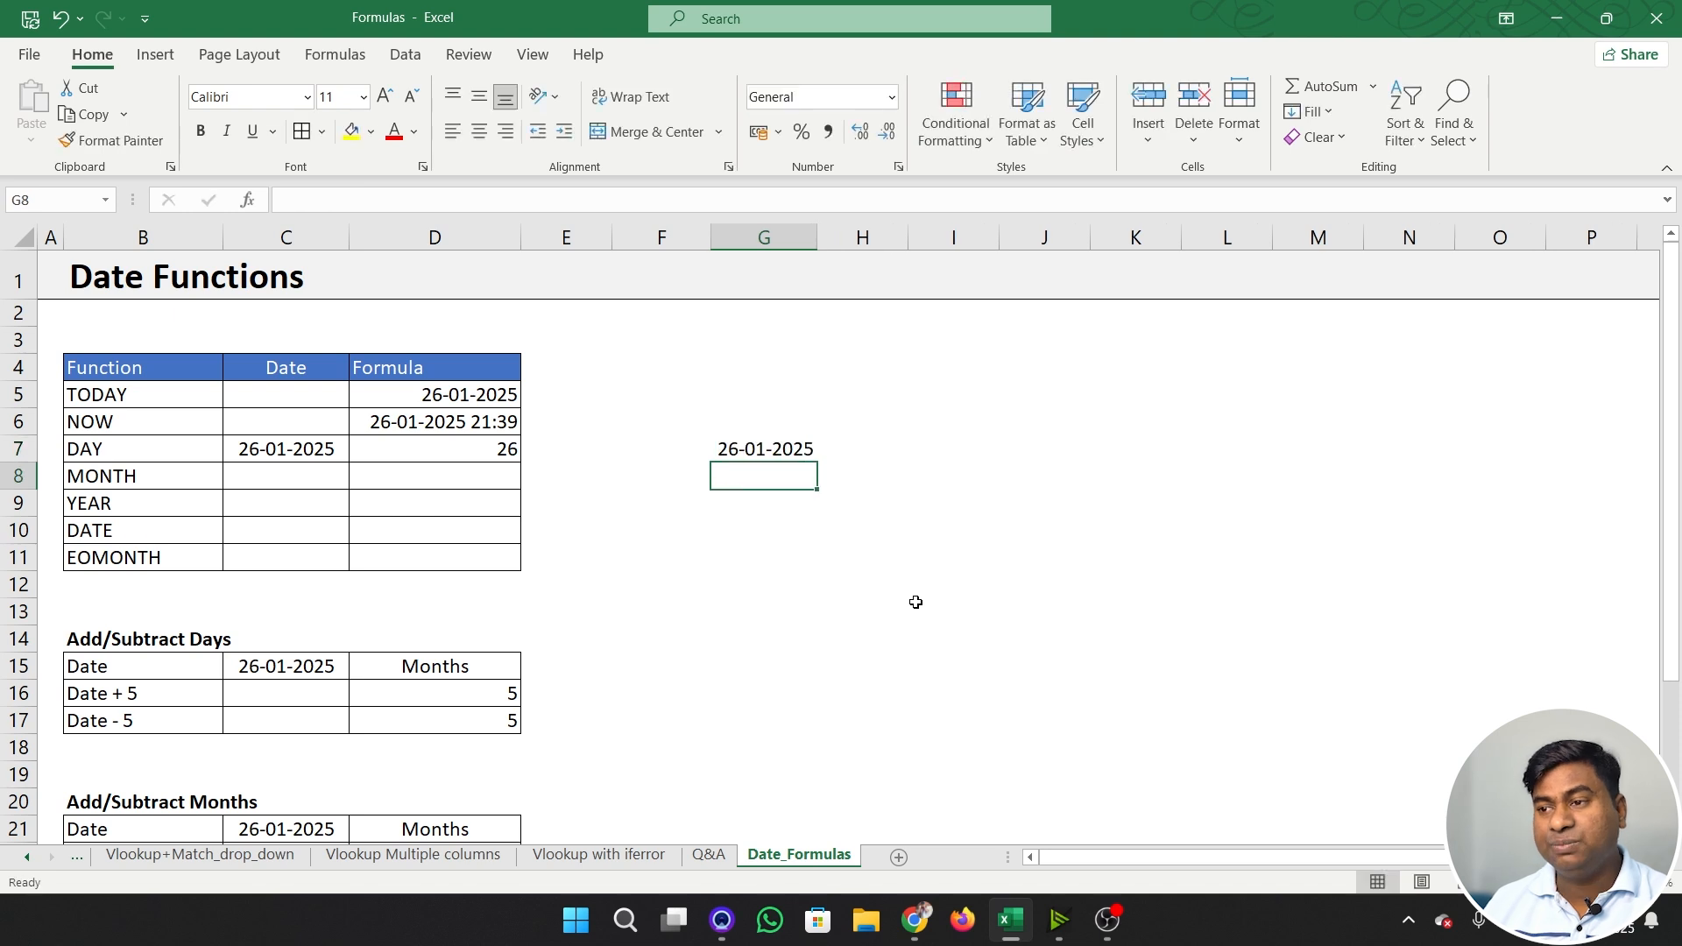
key("Up")
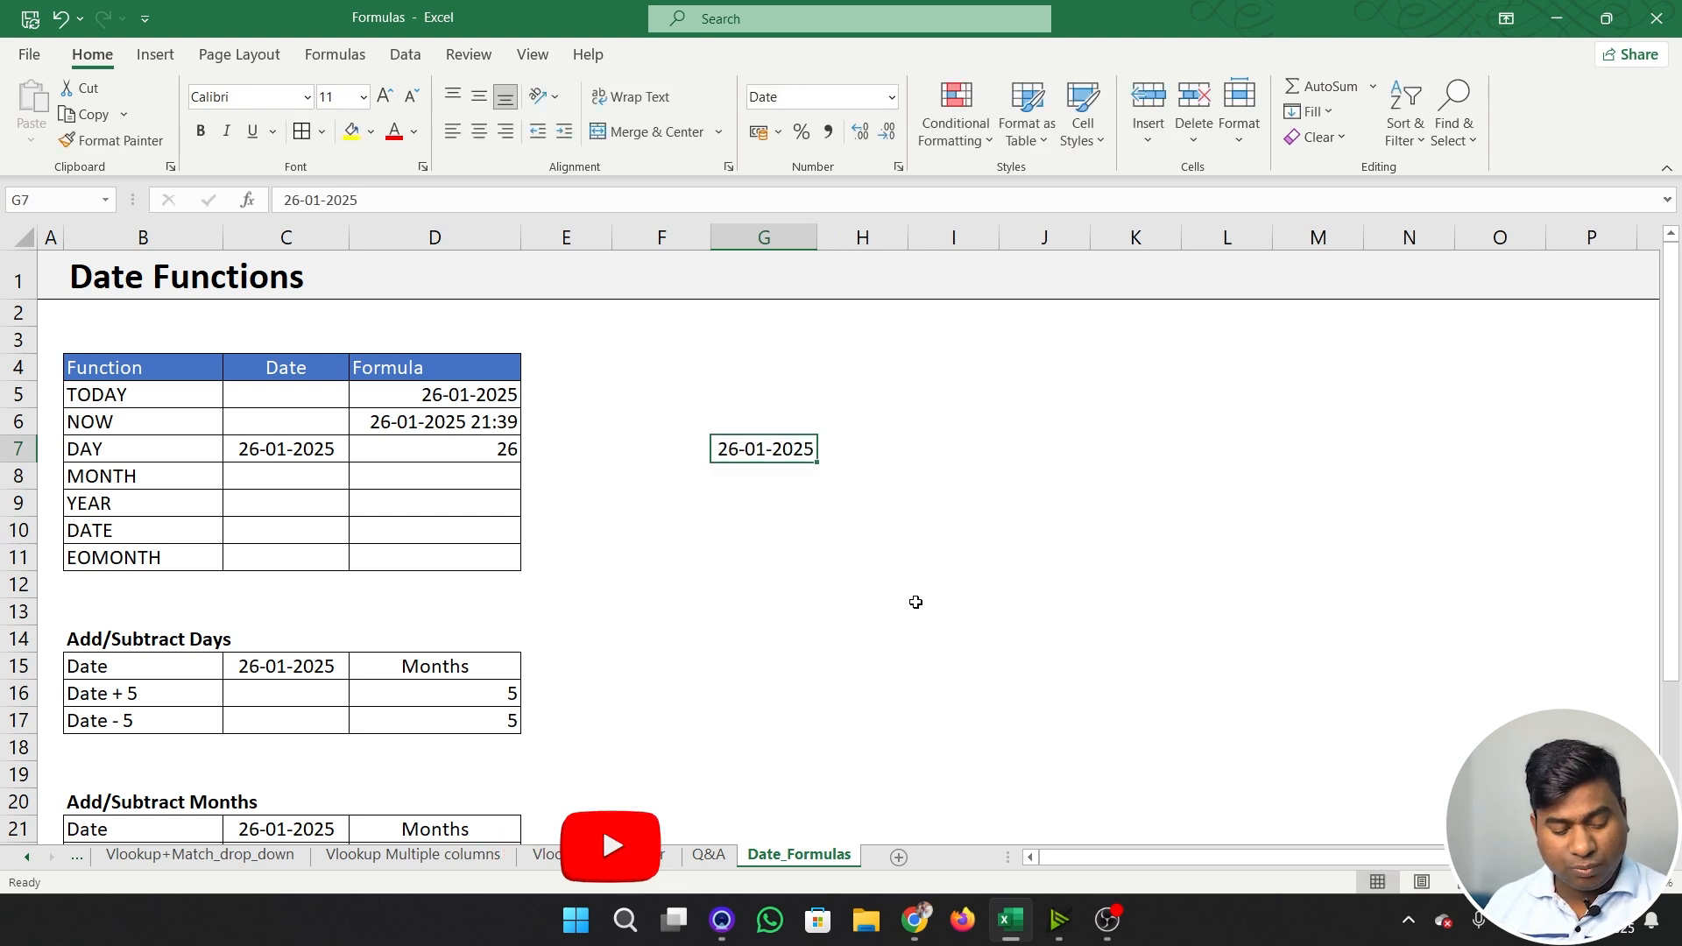
key("ctrl+shift+grave")
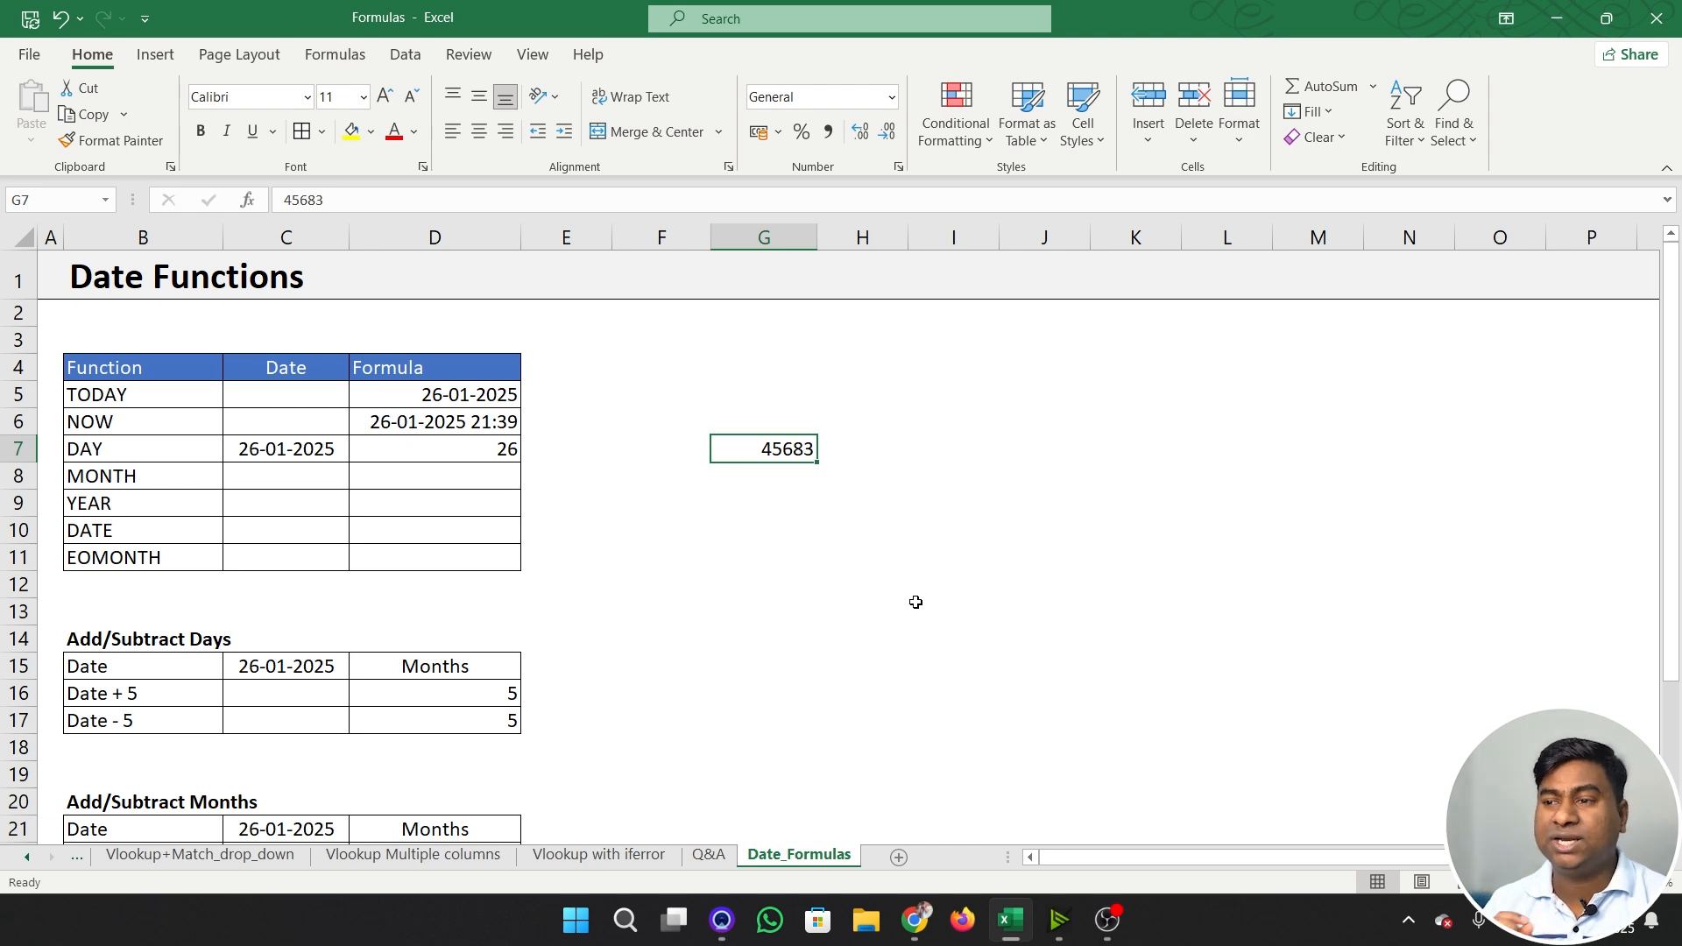
key("Delete")
- Insert today's date as a fixed value in C8, in the MONTH row
left_click(412, 477)
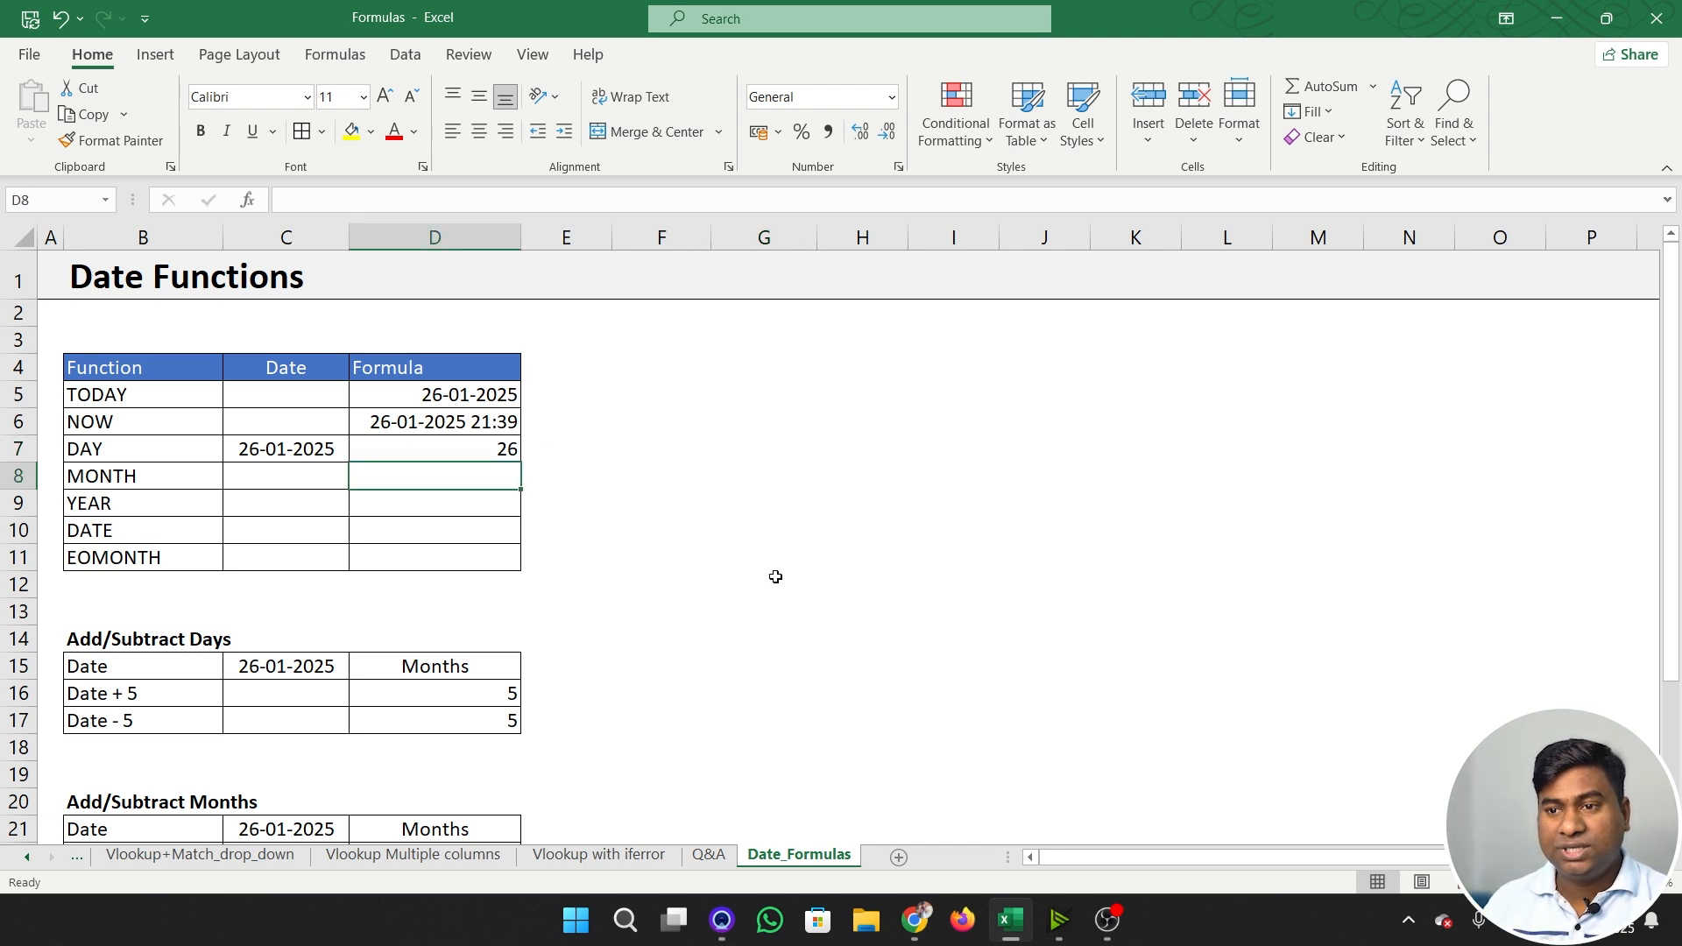
key("Left")
key("ctrl+semicolon")
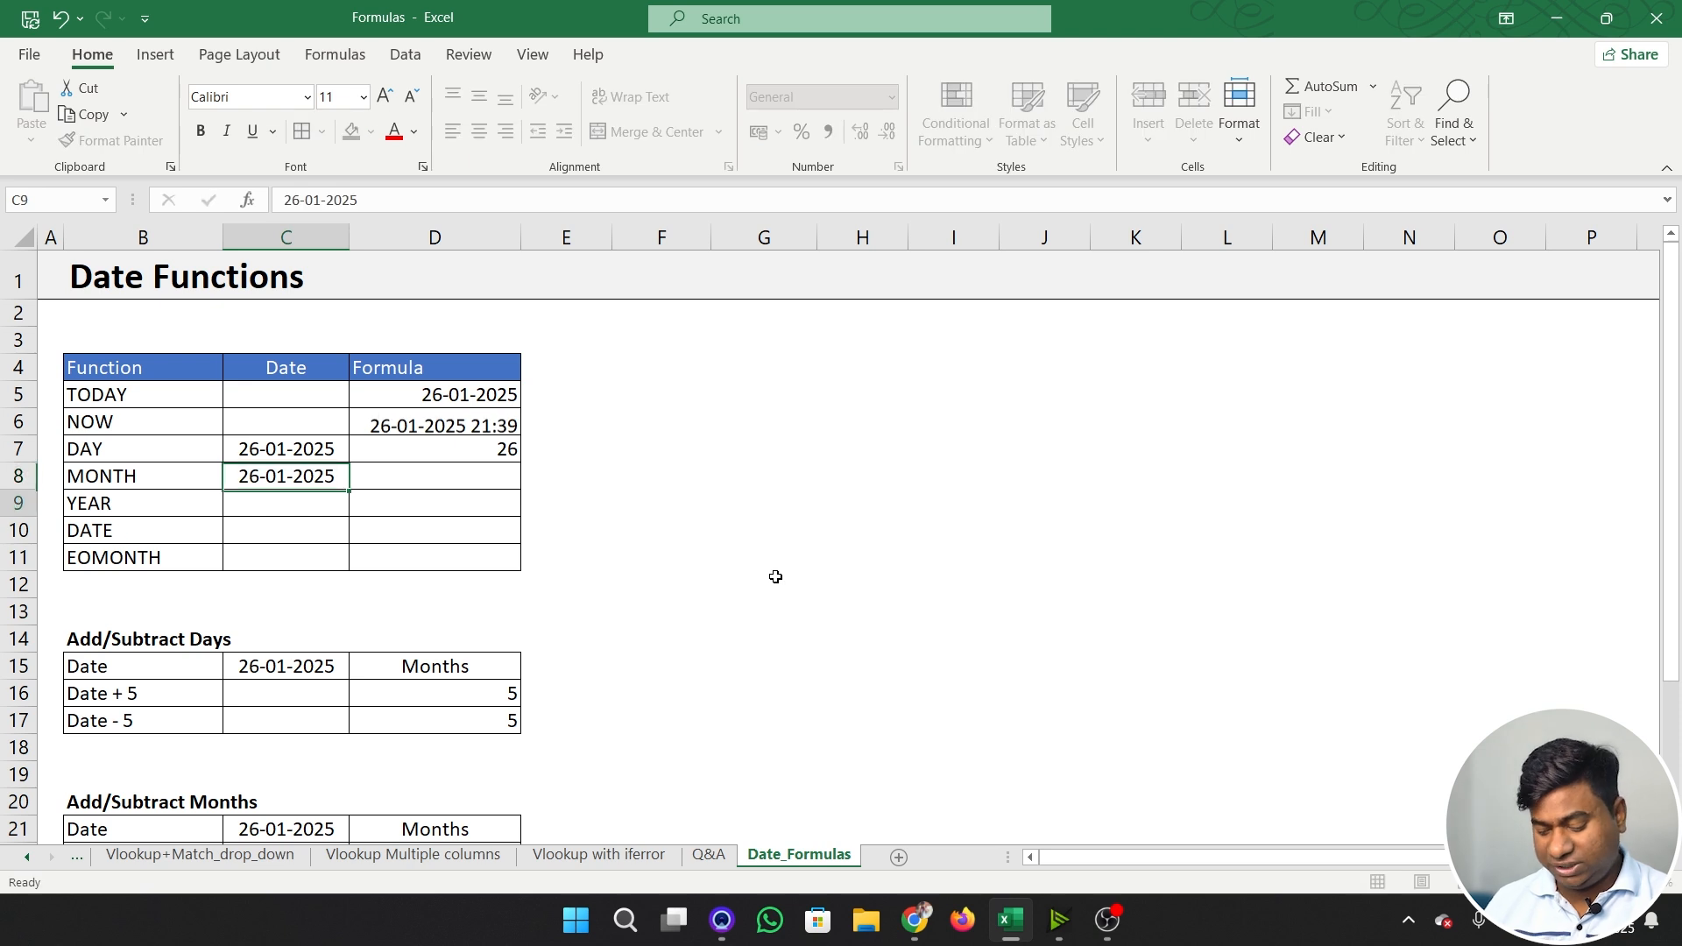
key("Tab")
- Enter =MONTH(C8) in D8 to extract the month from the date
type("=mo")
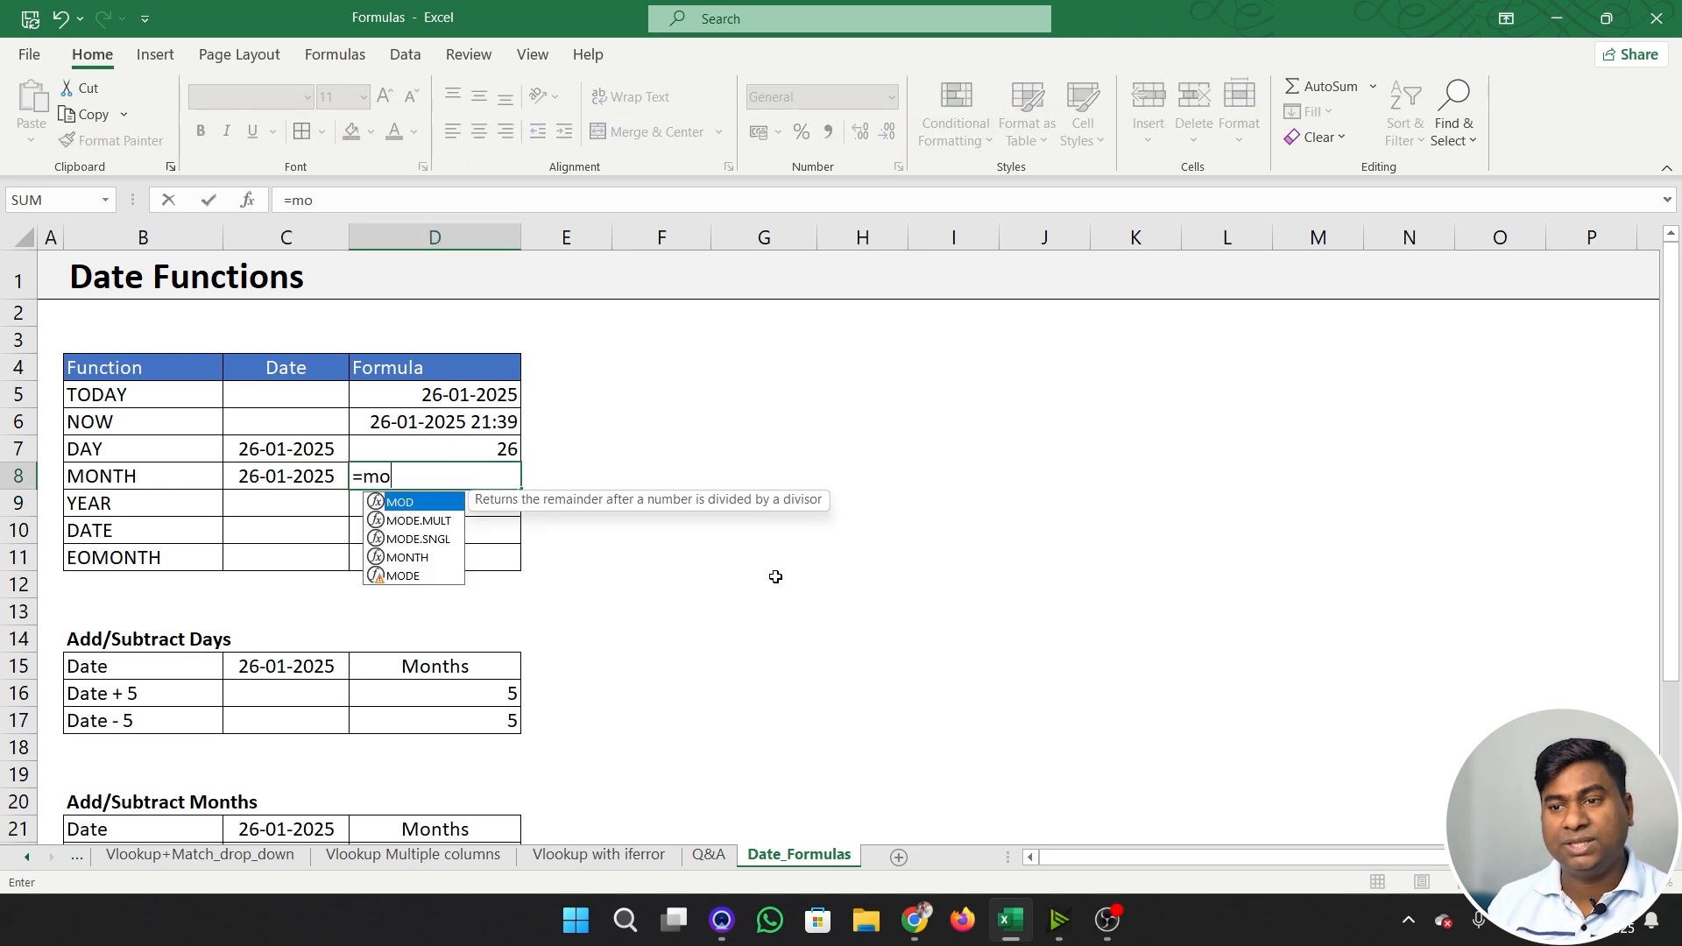
key("BackSpace")
type("on")
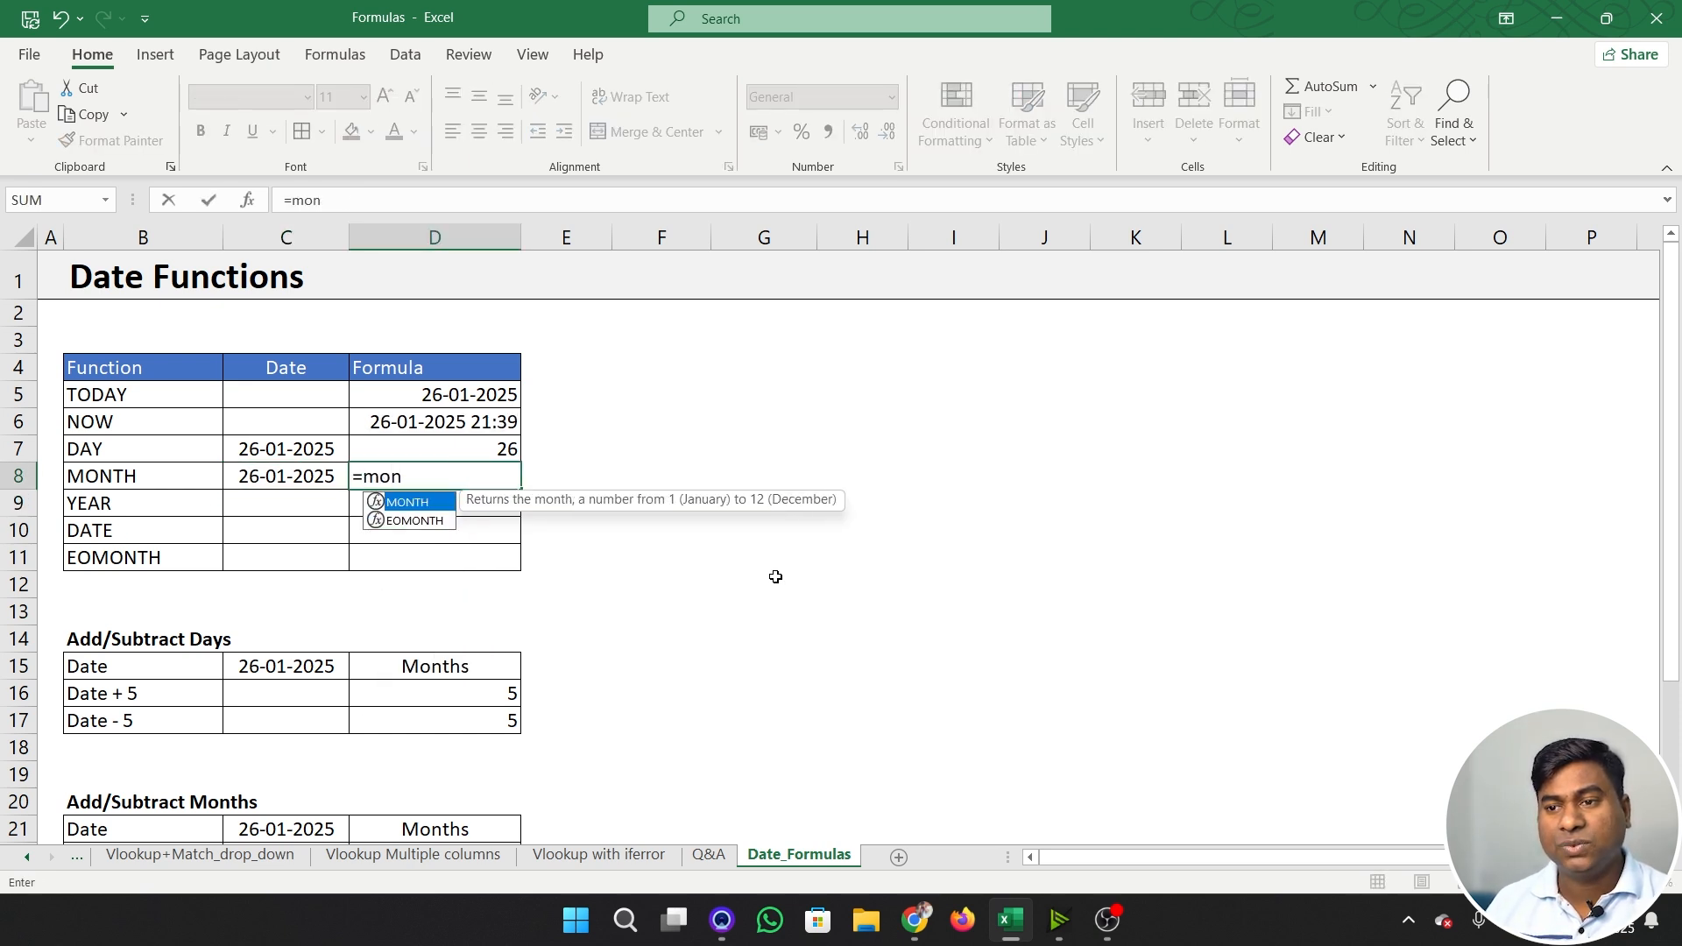
key("Tab")
key("Left")
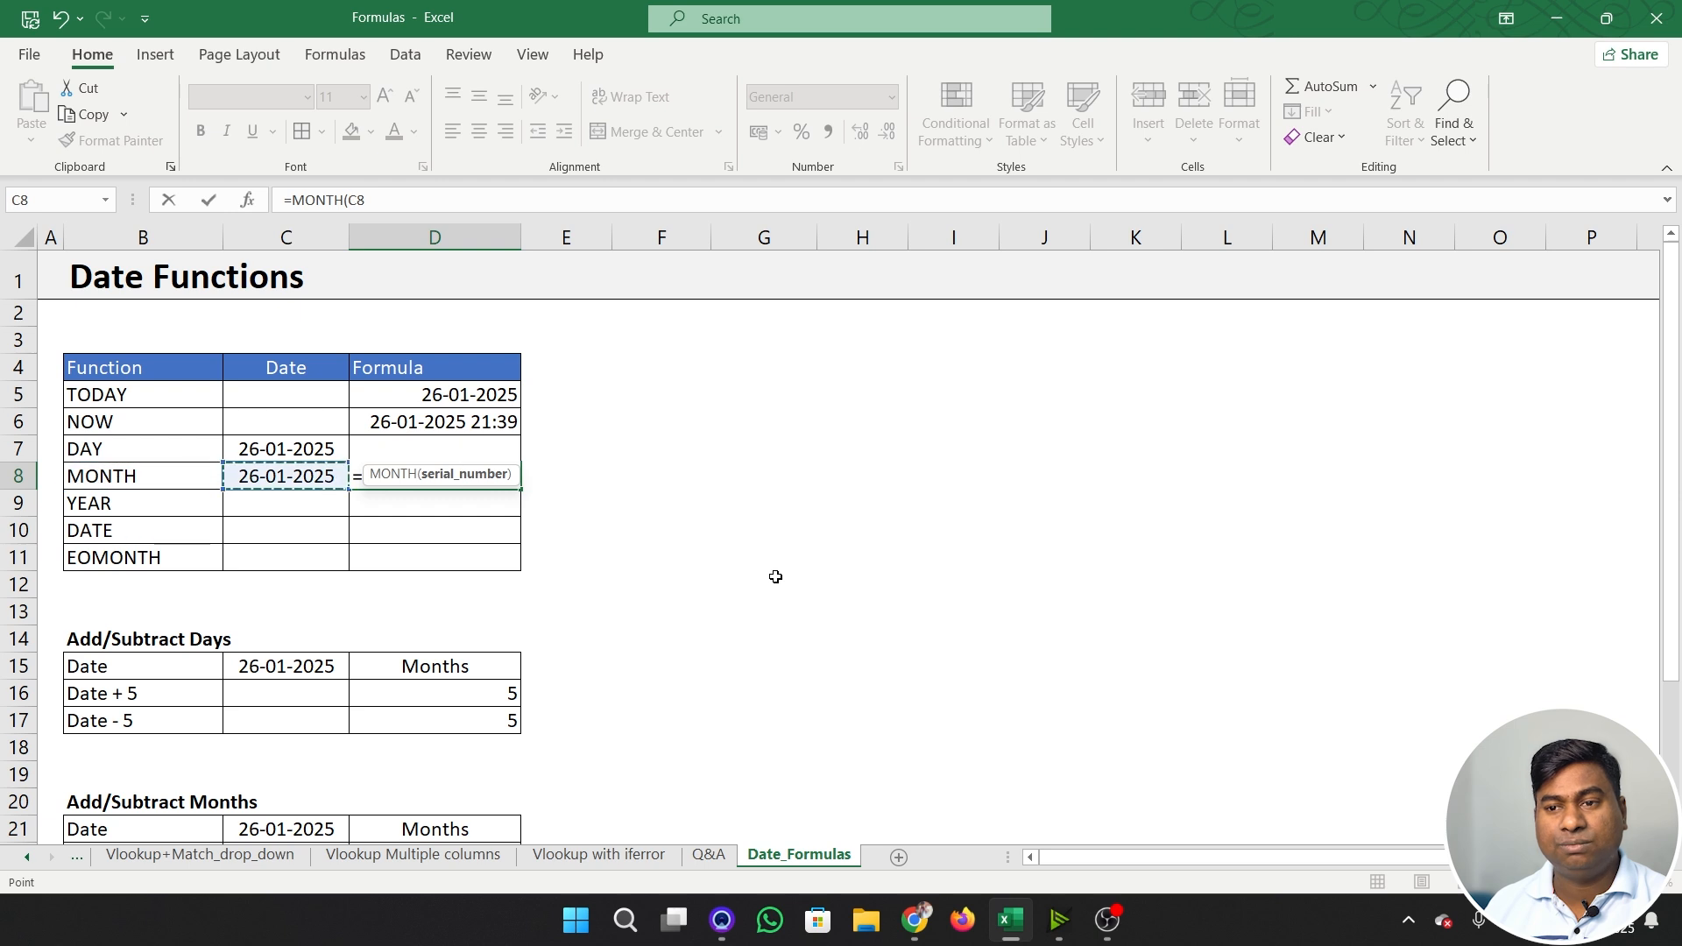
type(")")
key("ctrl+Return")
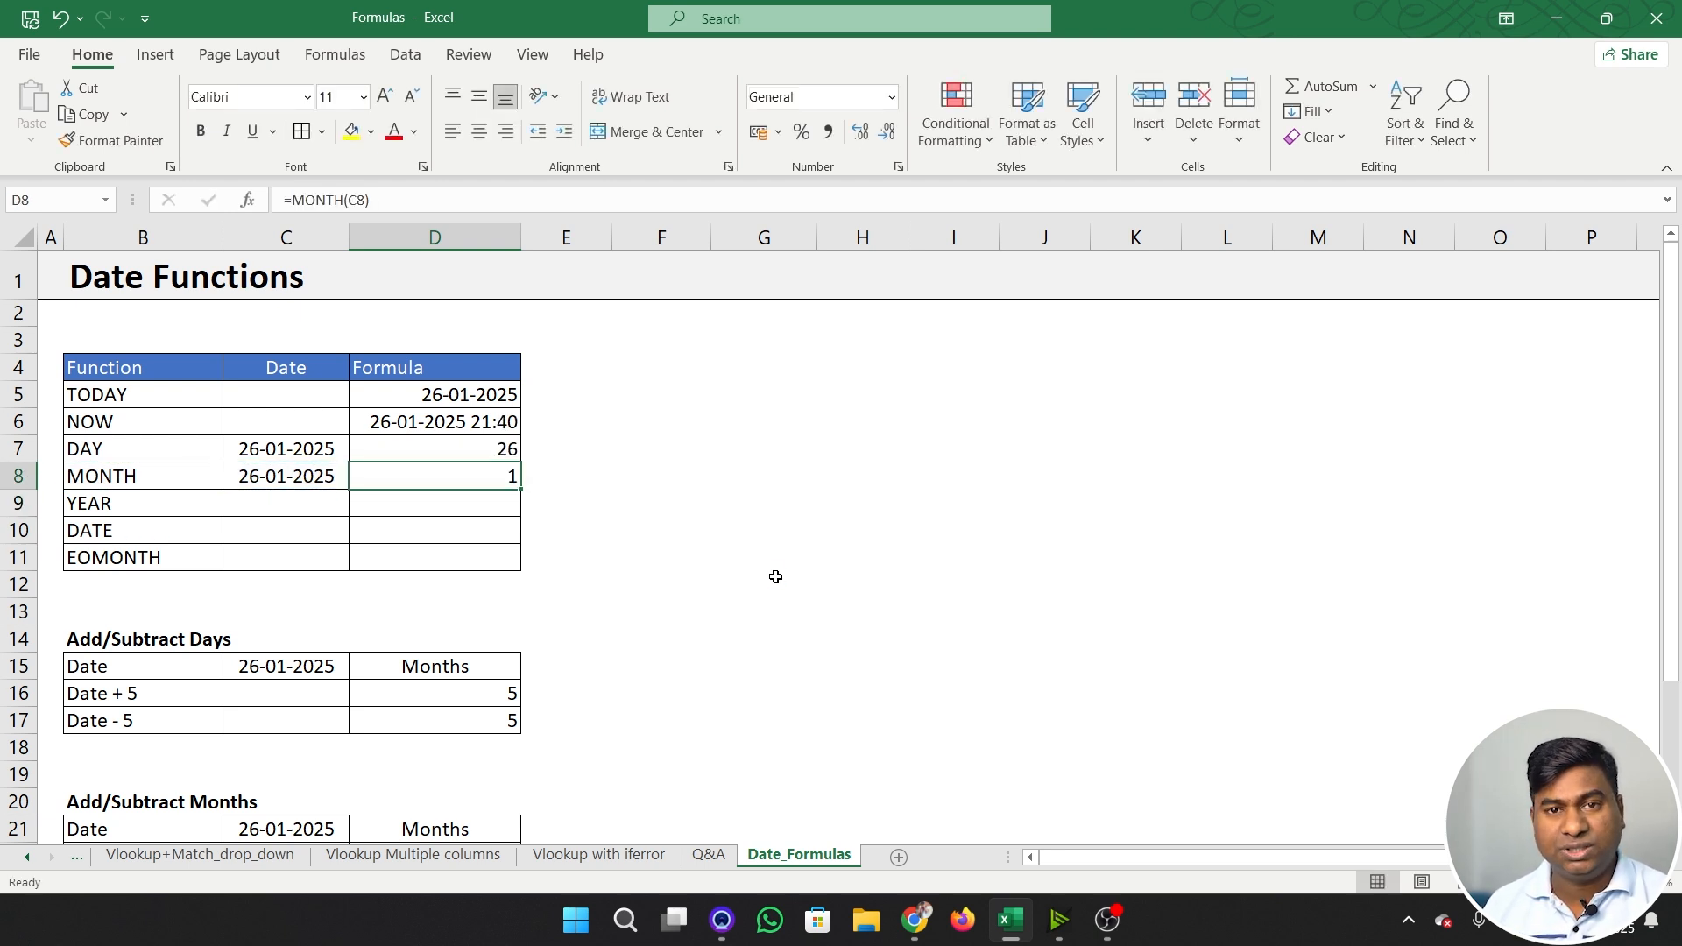
- Fill the date from C8 down into C9, in the YEAR row
key("Down")
key("Left")
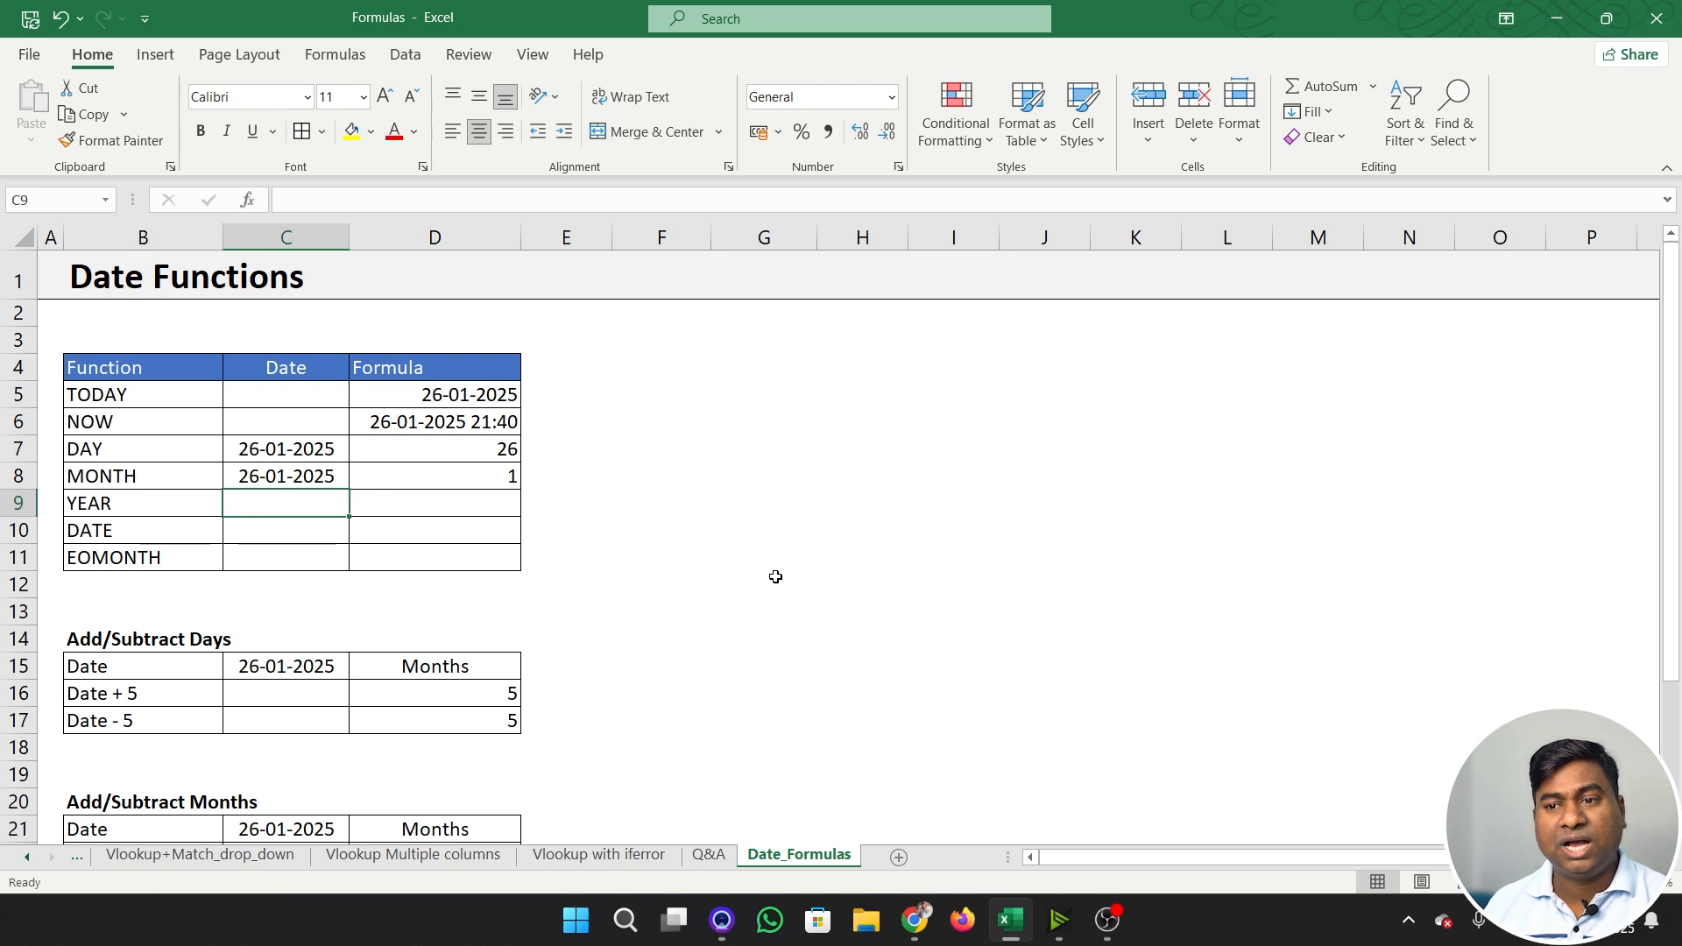
key("ctrl+d")
- Enter =YEAR(C9) in D9 to extract the year from the date
key("Right")
type("=")
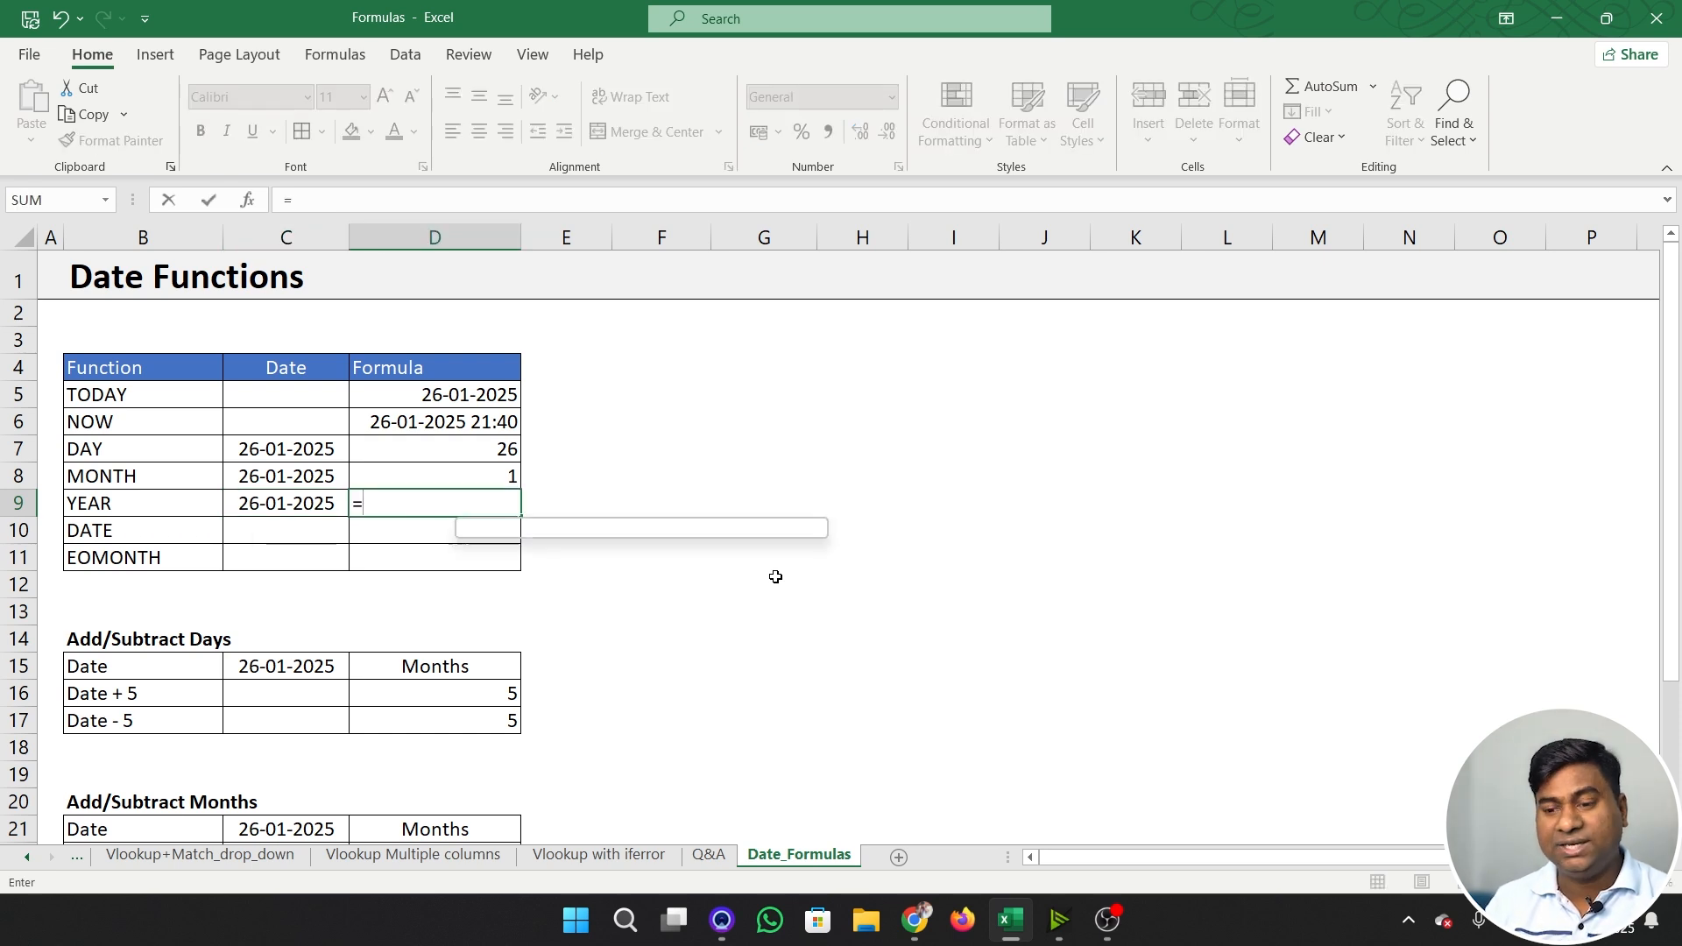
type("year")
key("Tab")
key("Left")
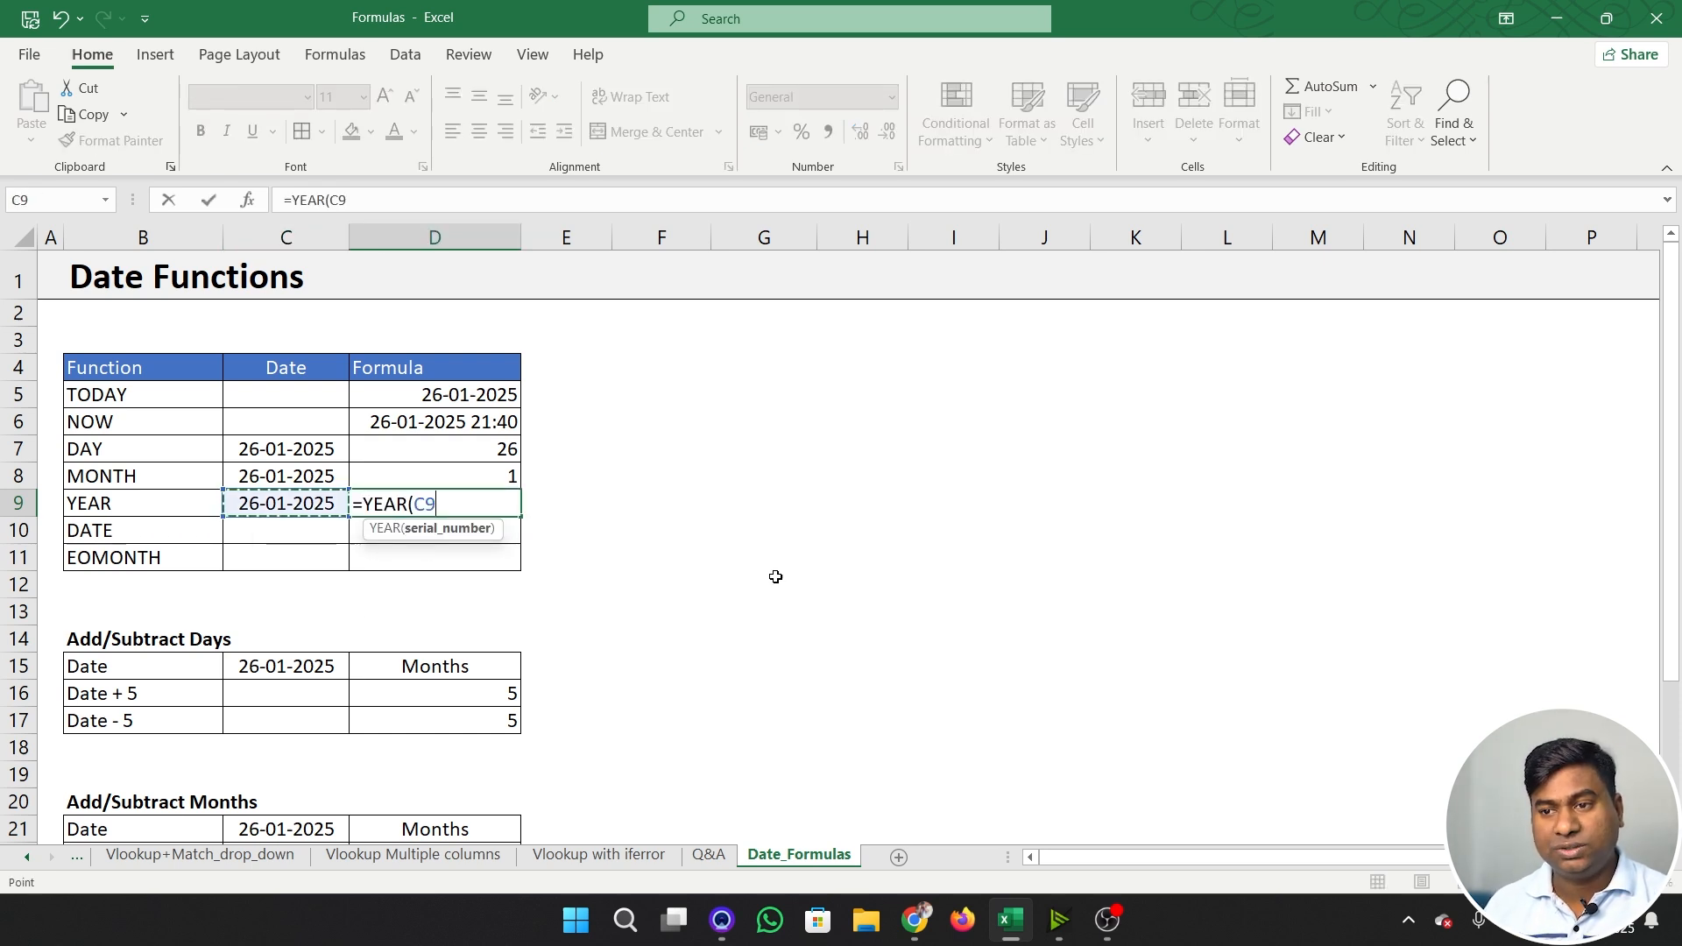
type(")")
key("ctrl+Return")
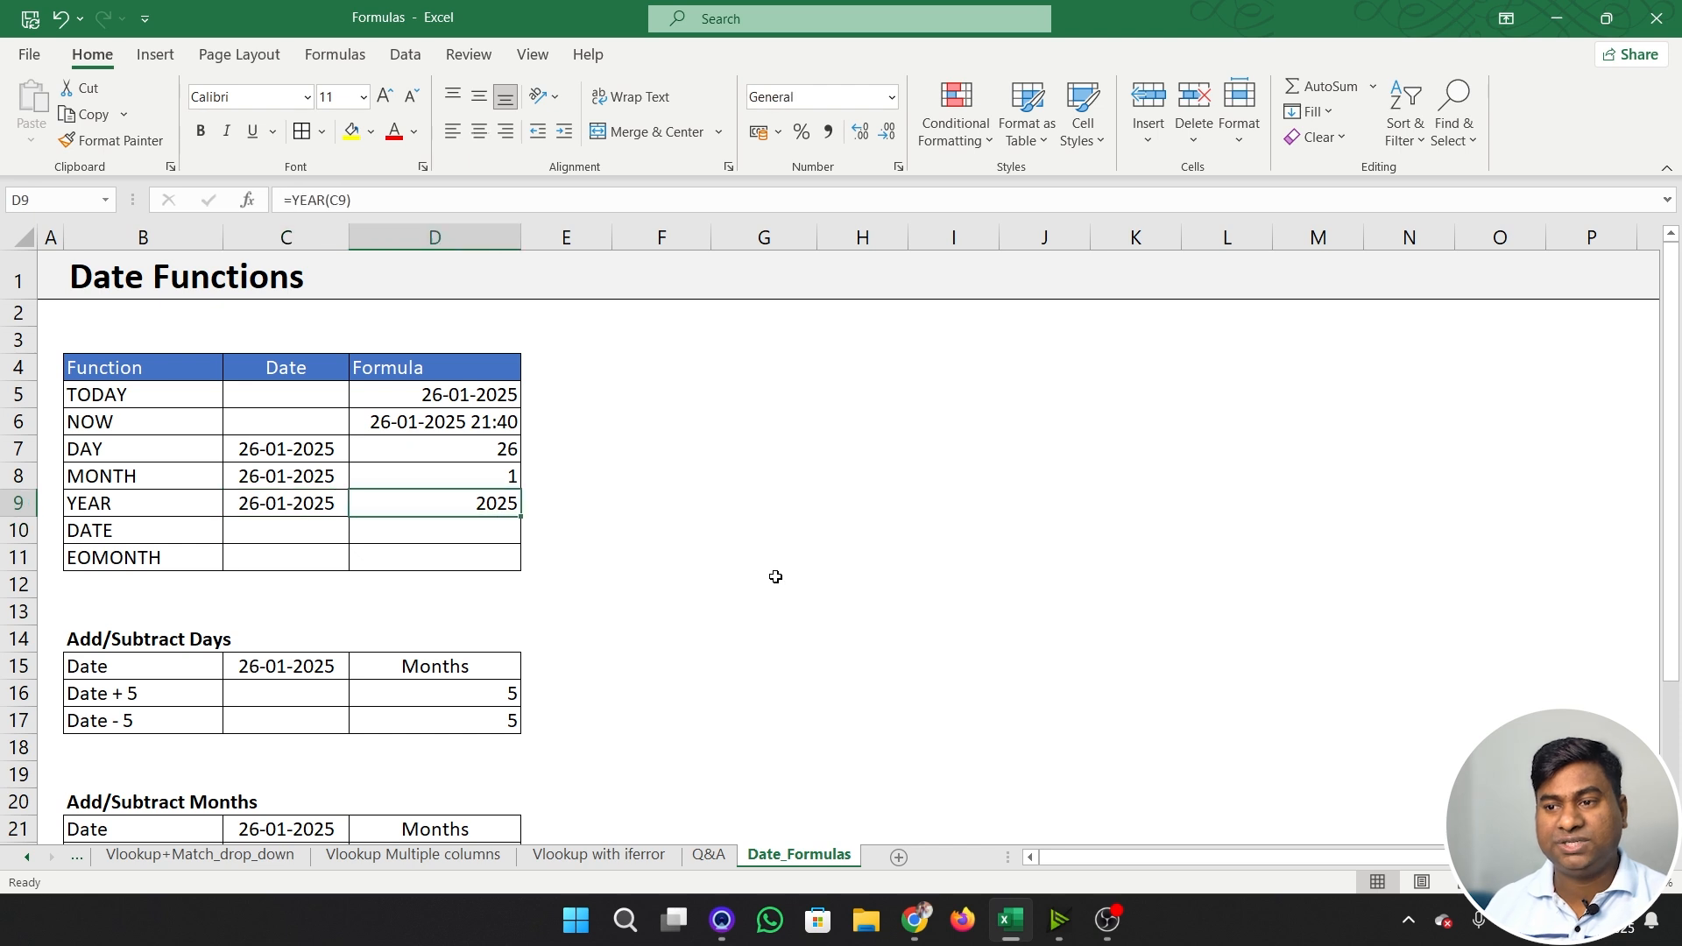
- Examine the DAY, MONTH and YEAR results in D7:D9
key("Up")
key("Up")
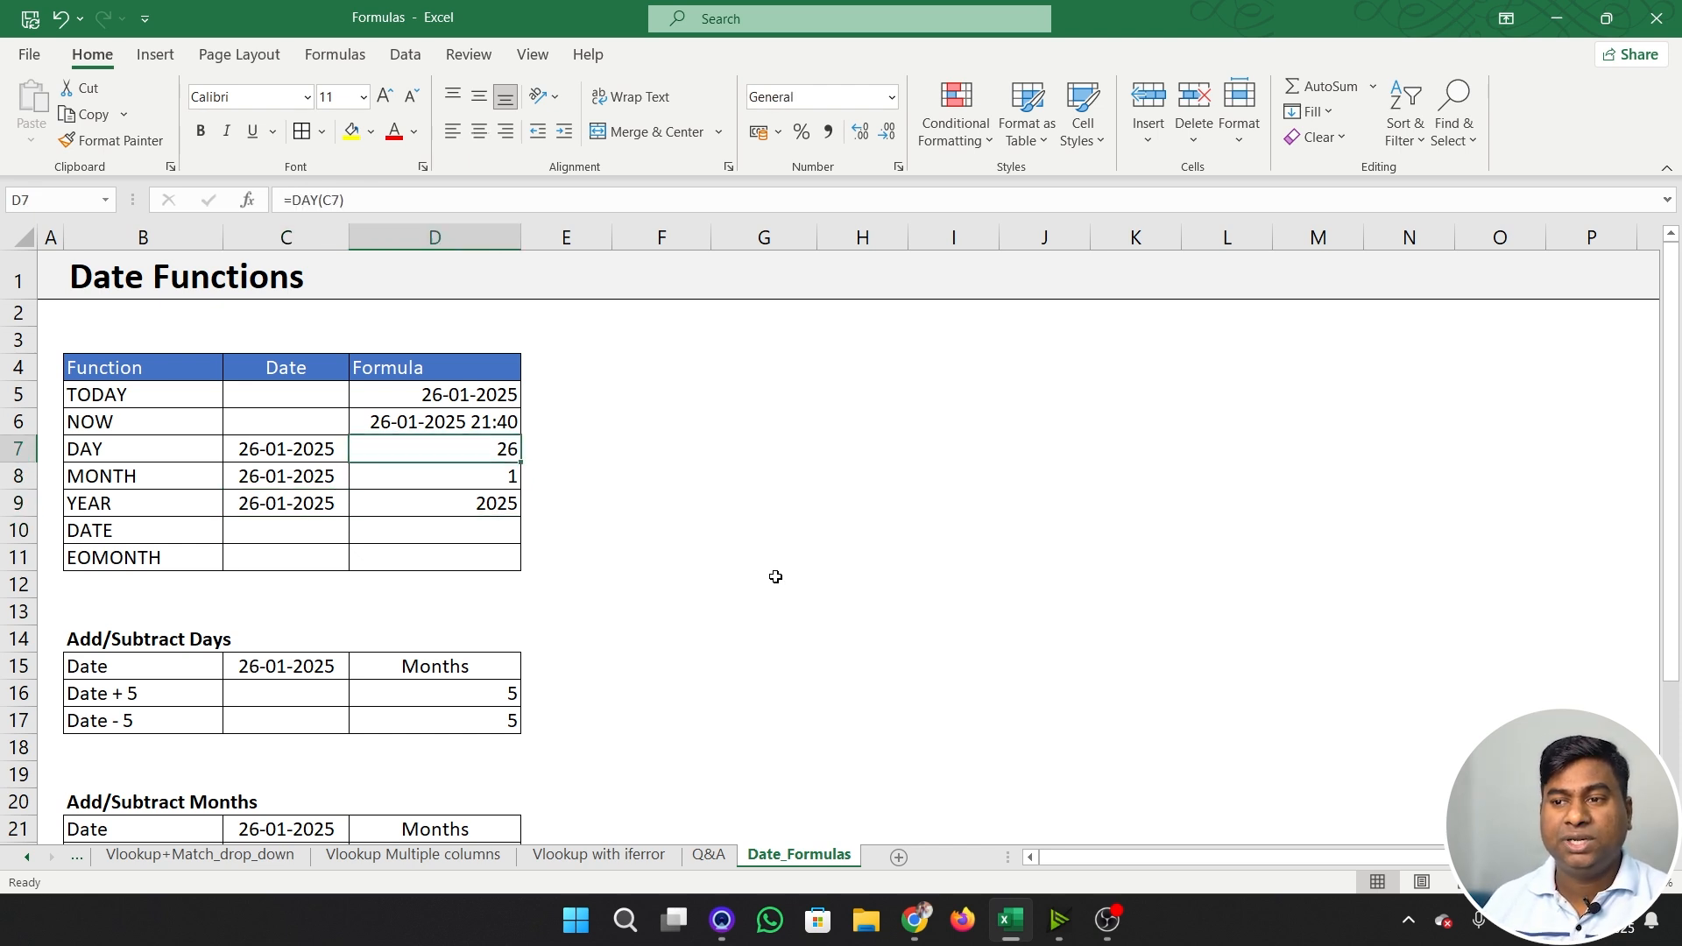
key("Down")
key("Down")
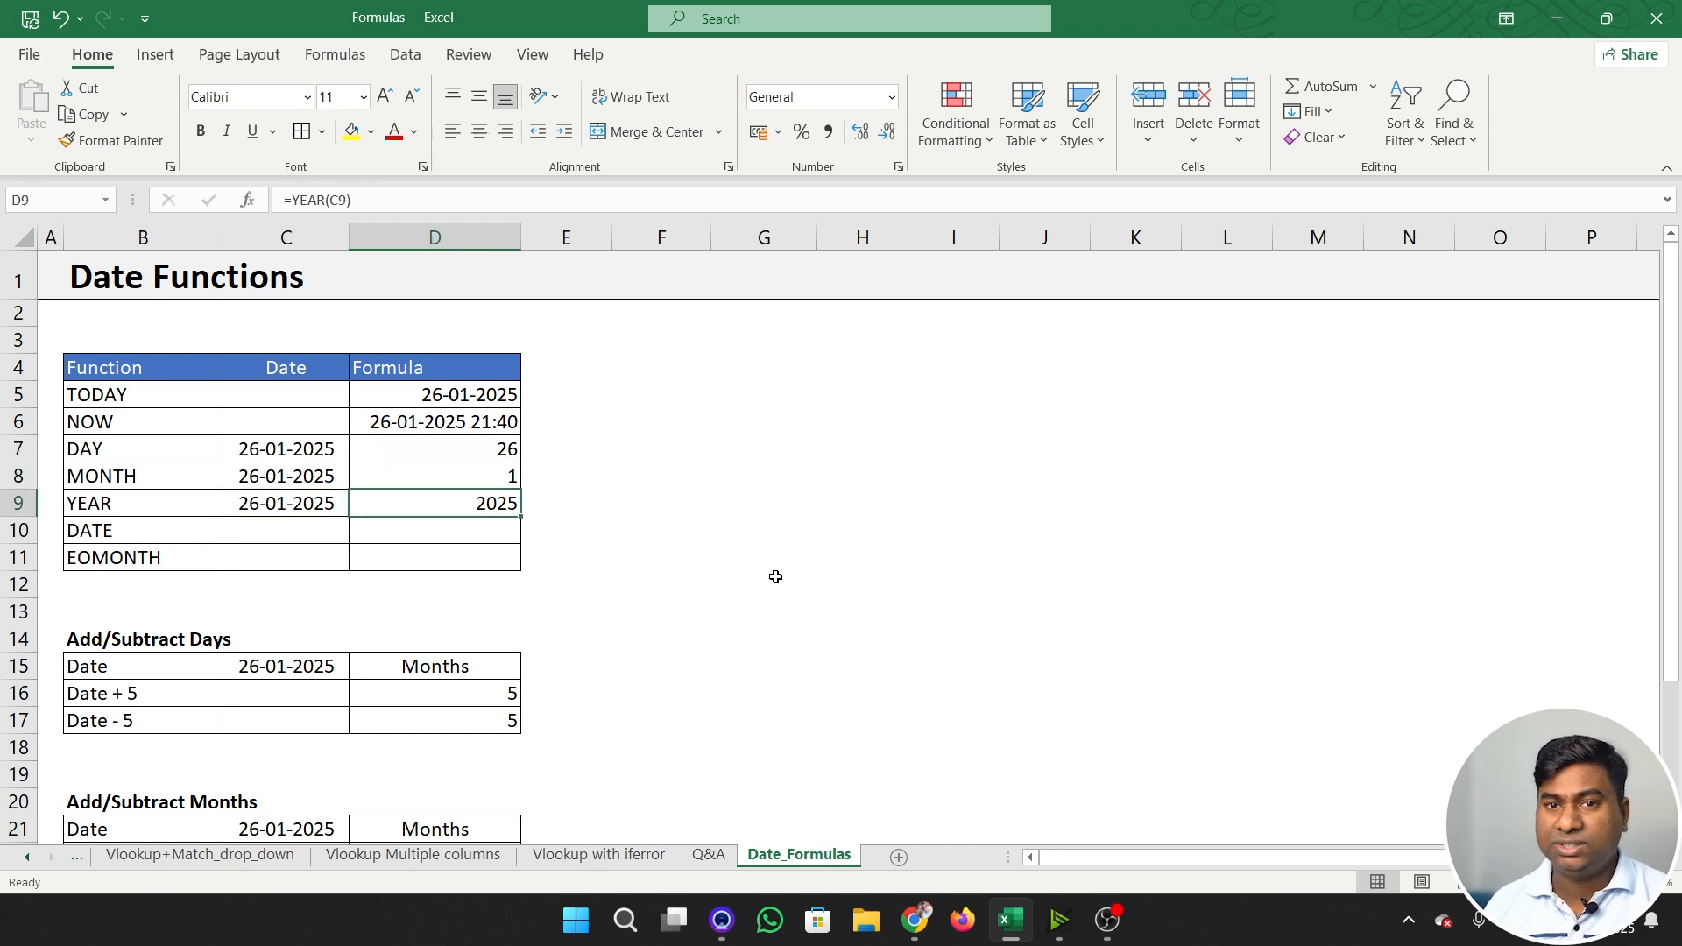
left_click(472, 536)
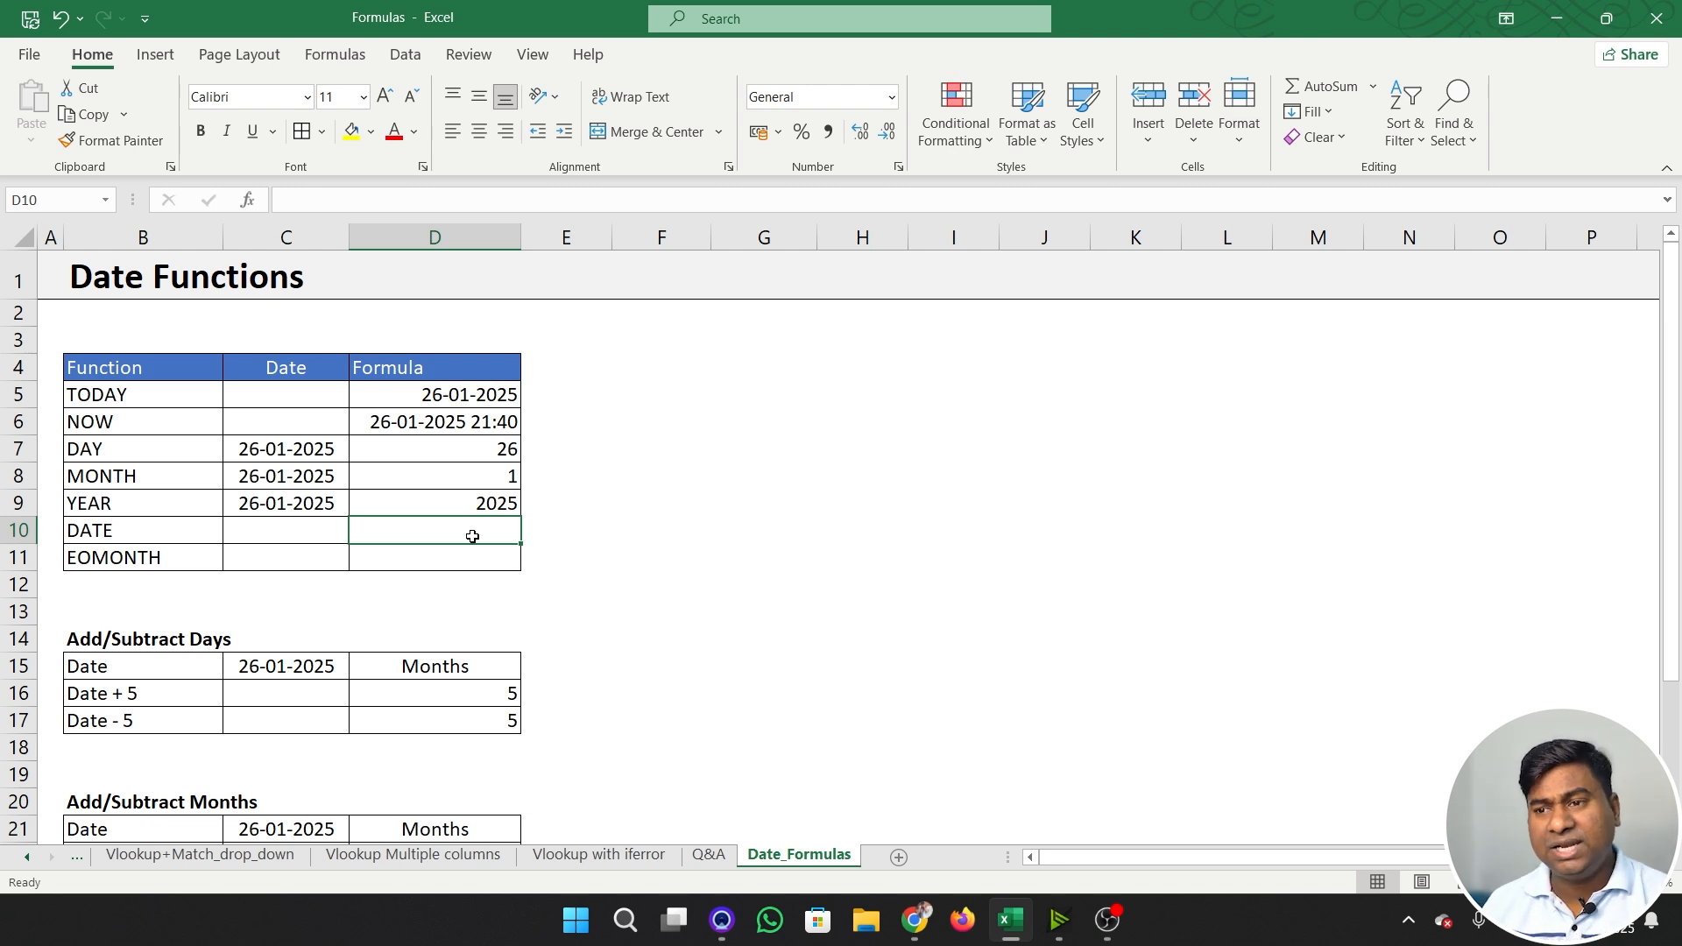
key("Up")
key("Up")
key("Up")
key("shift+Down")
key("shift+Down")
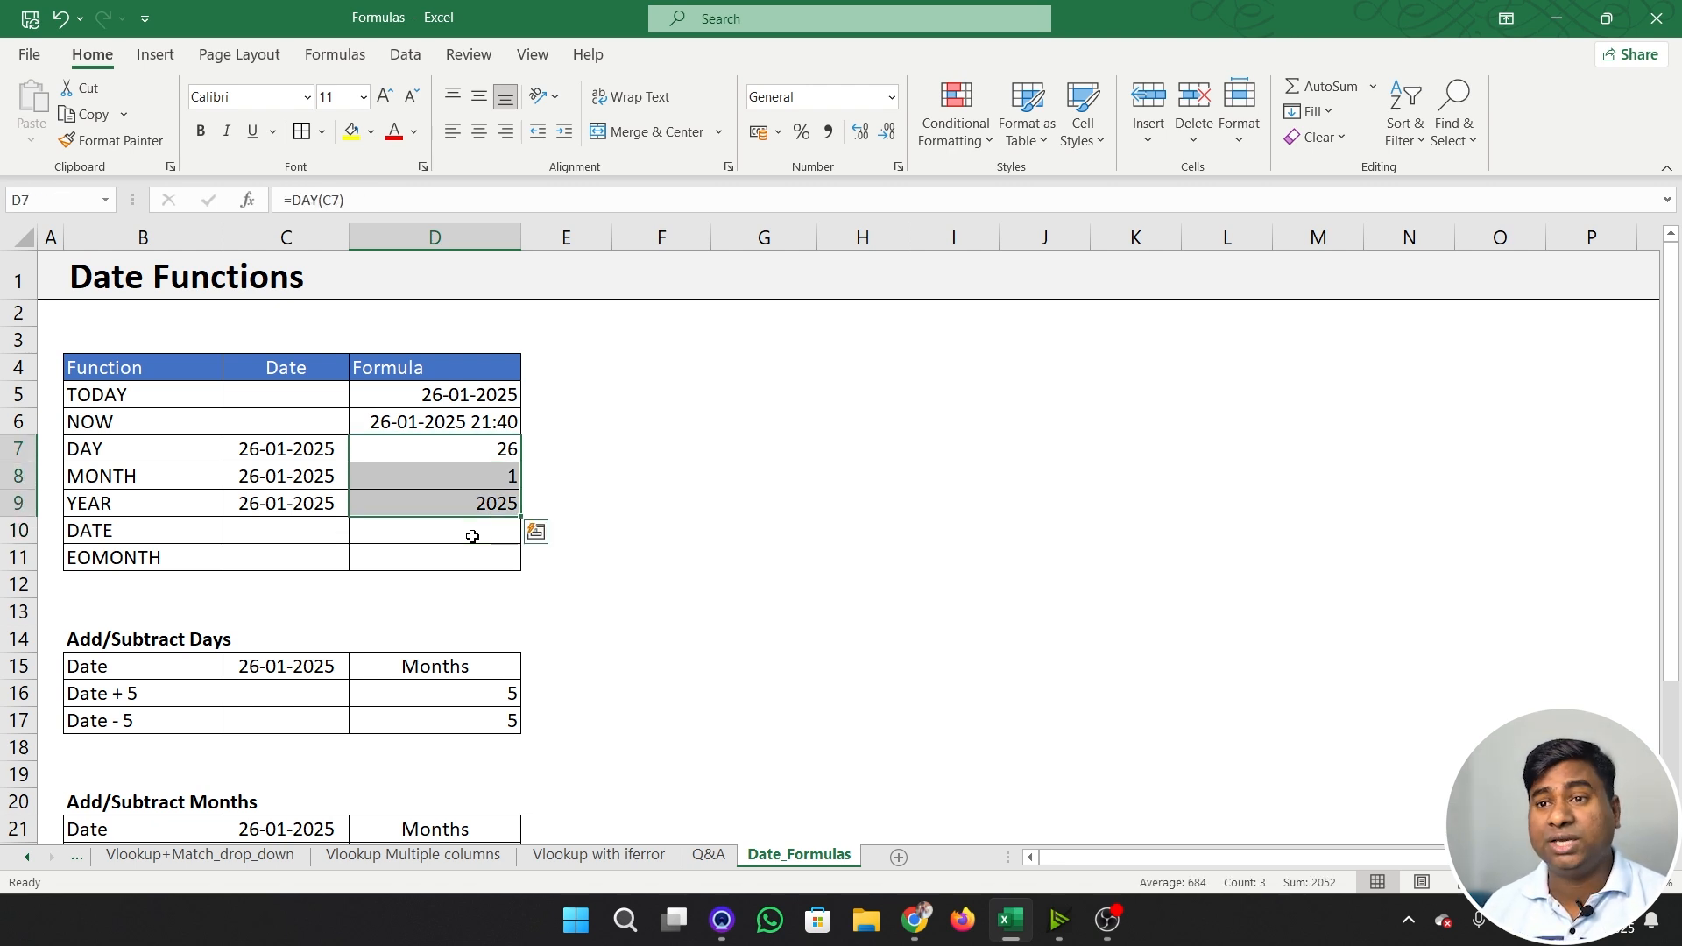
key("Left")
key("Right")
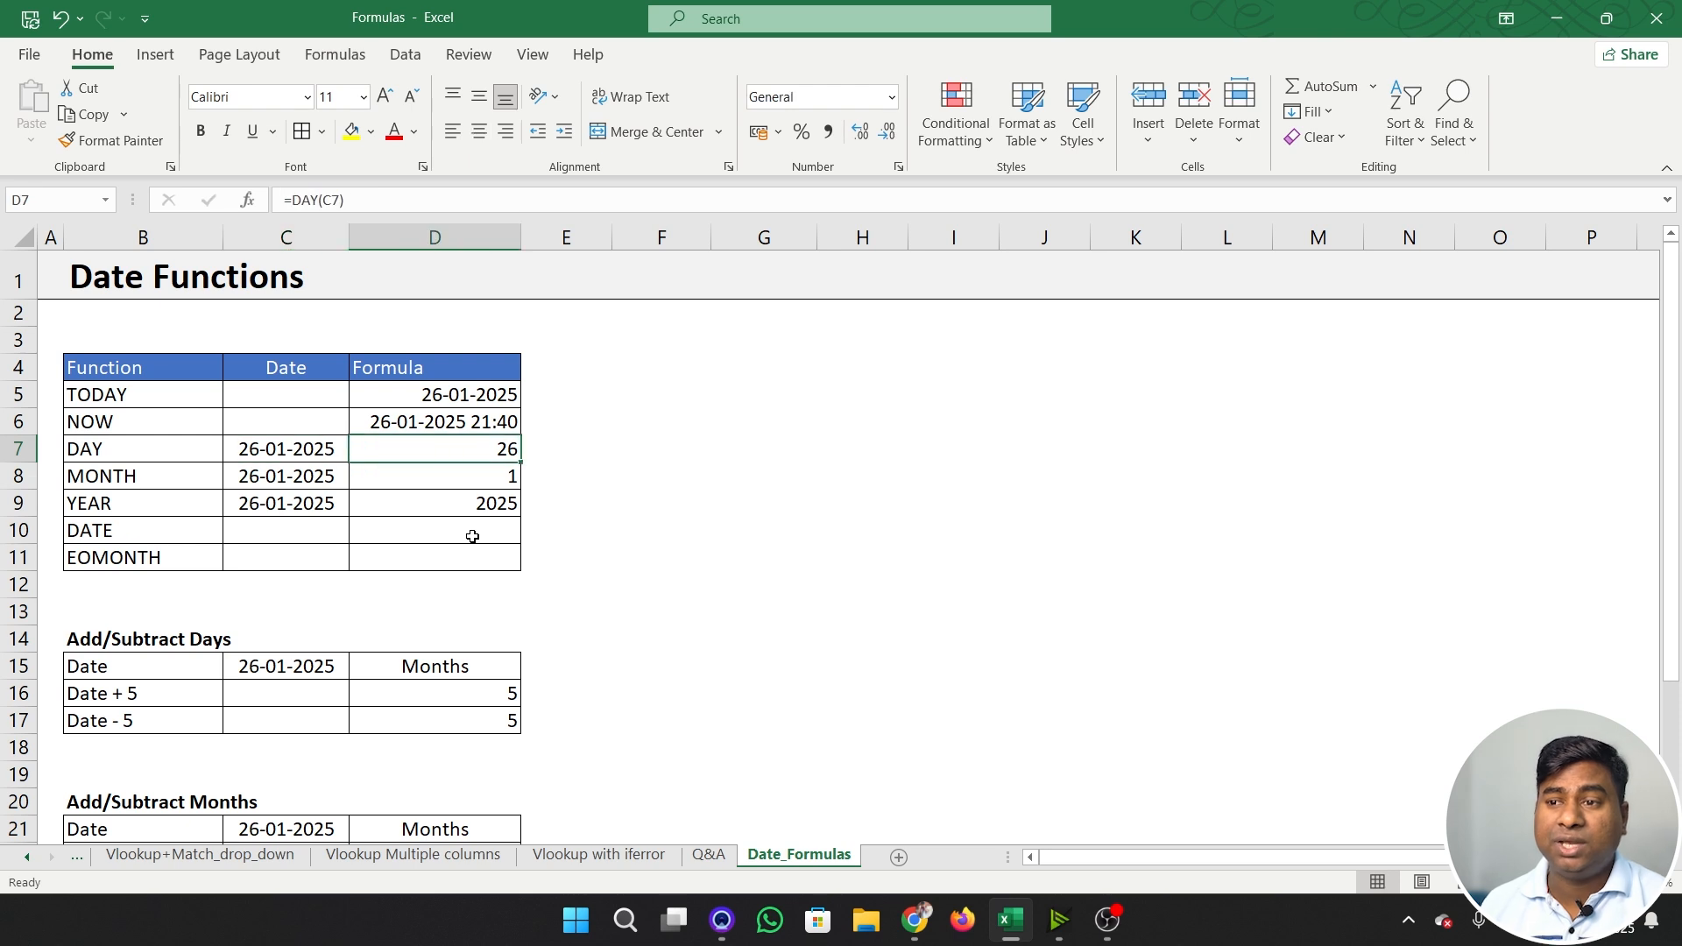
key("shift+Down")
key("shift+Down")
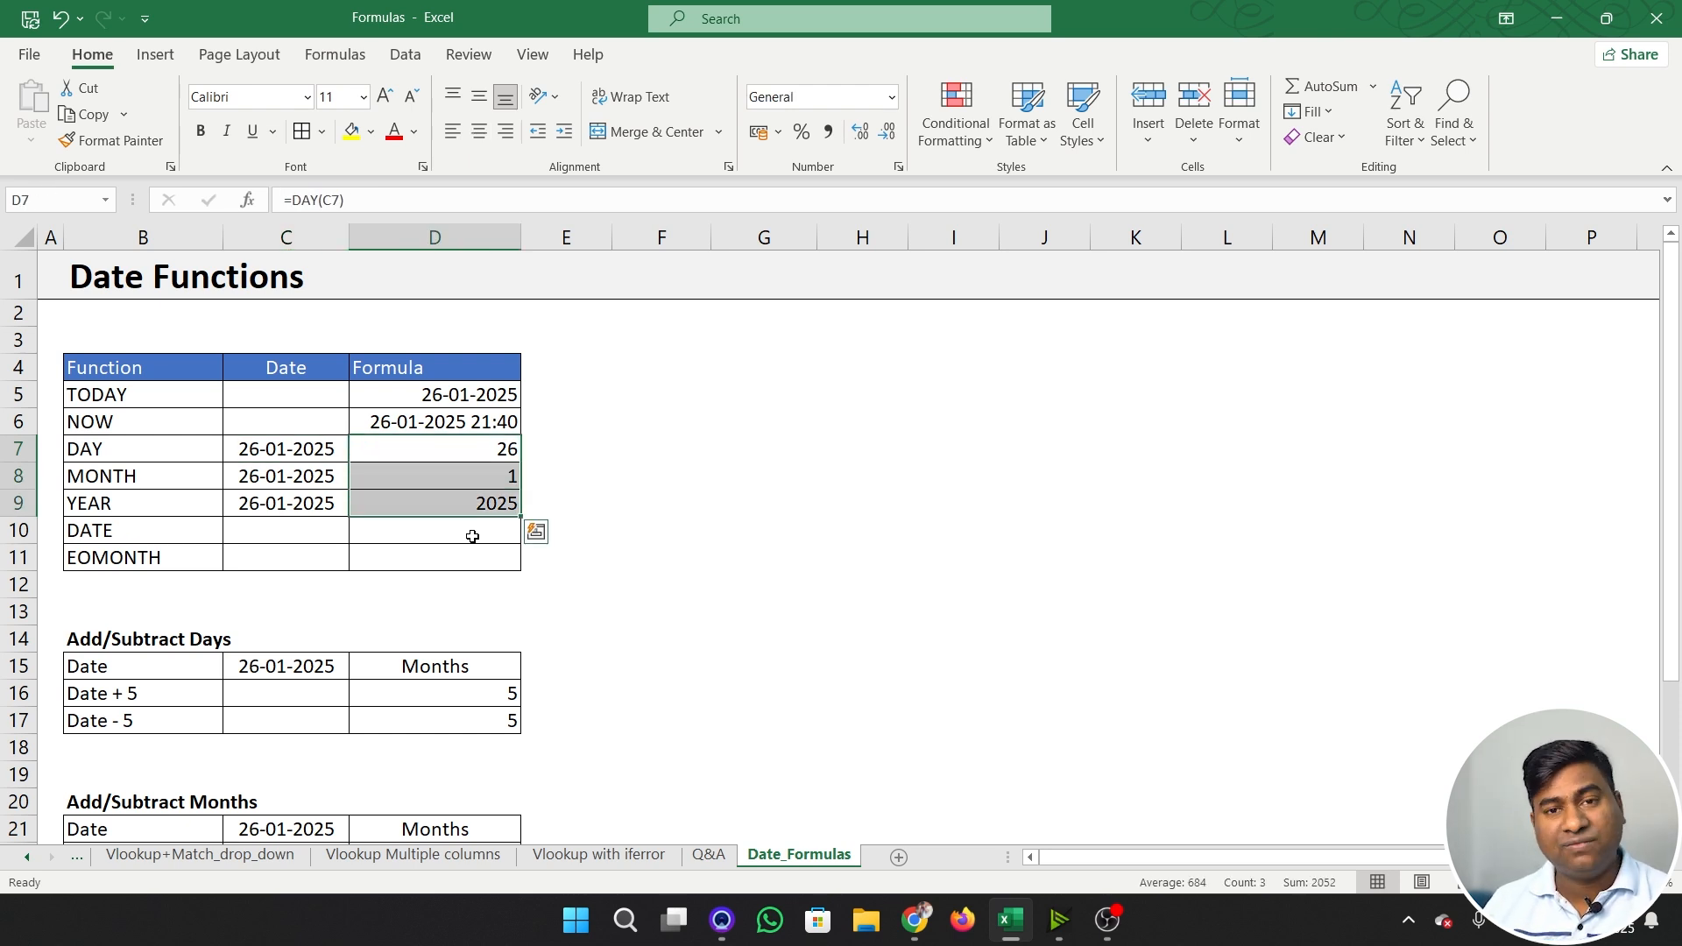
- Try joining the day, month and year in F7 with =D7&D8&D9, and clear that cell
key("Right")
key("Right")
type("=")
key("Left")
key("Left")
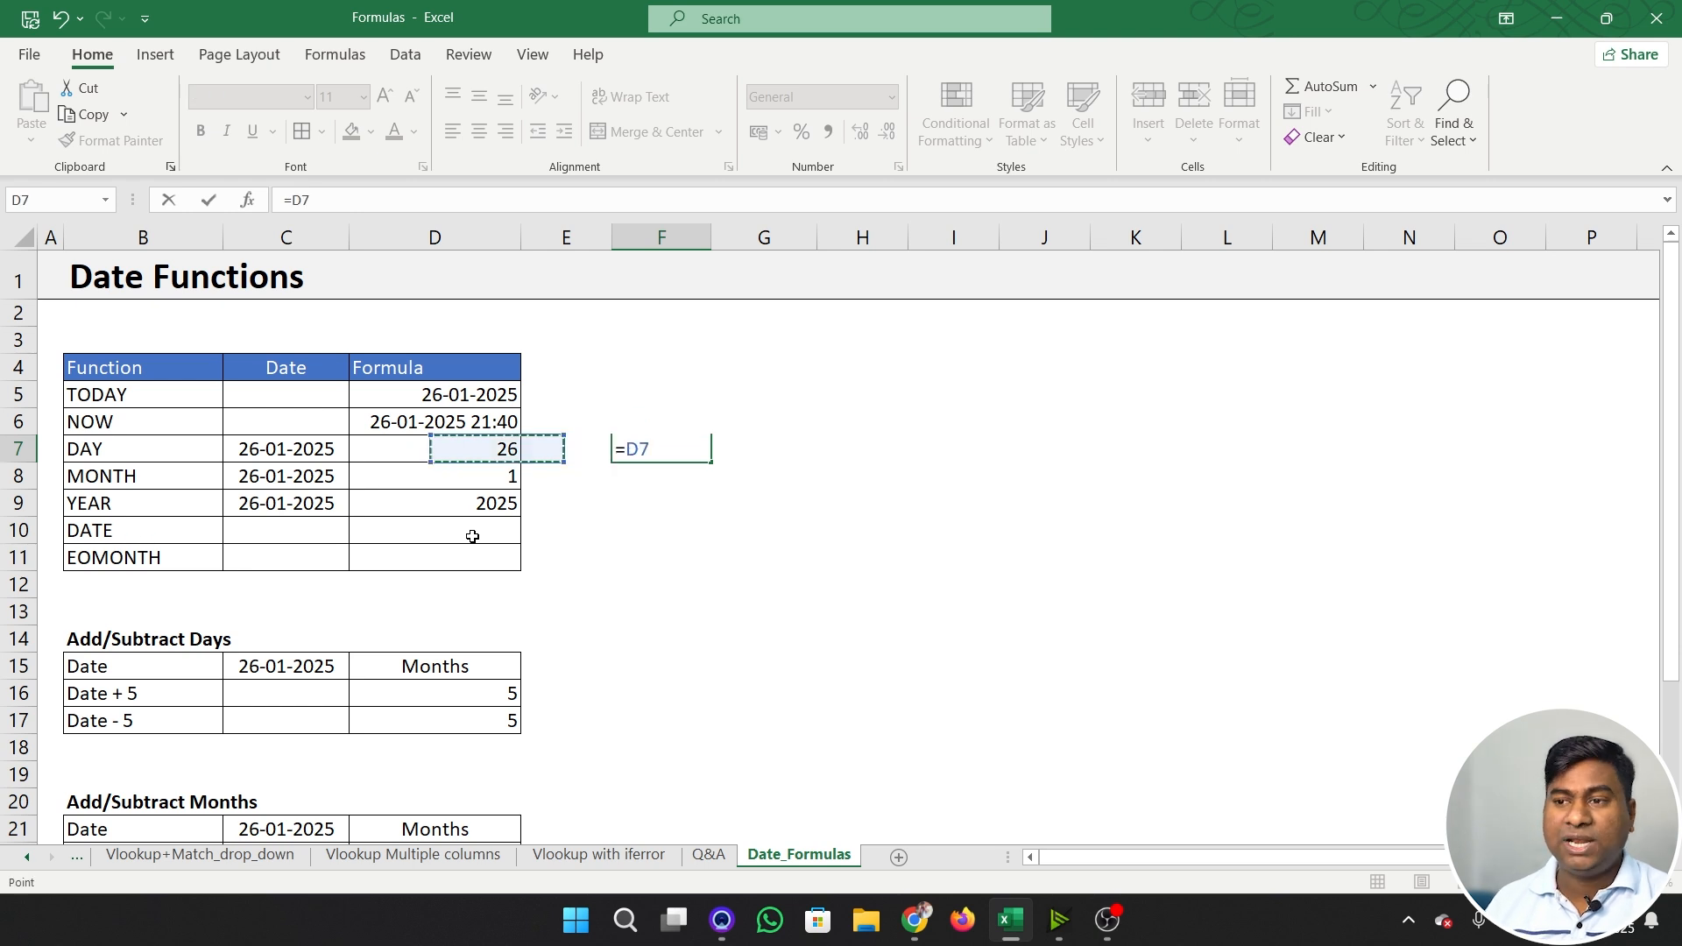
type("&")
key("Left")
key("Left")
key("Down")
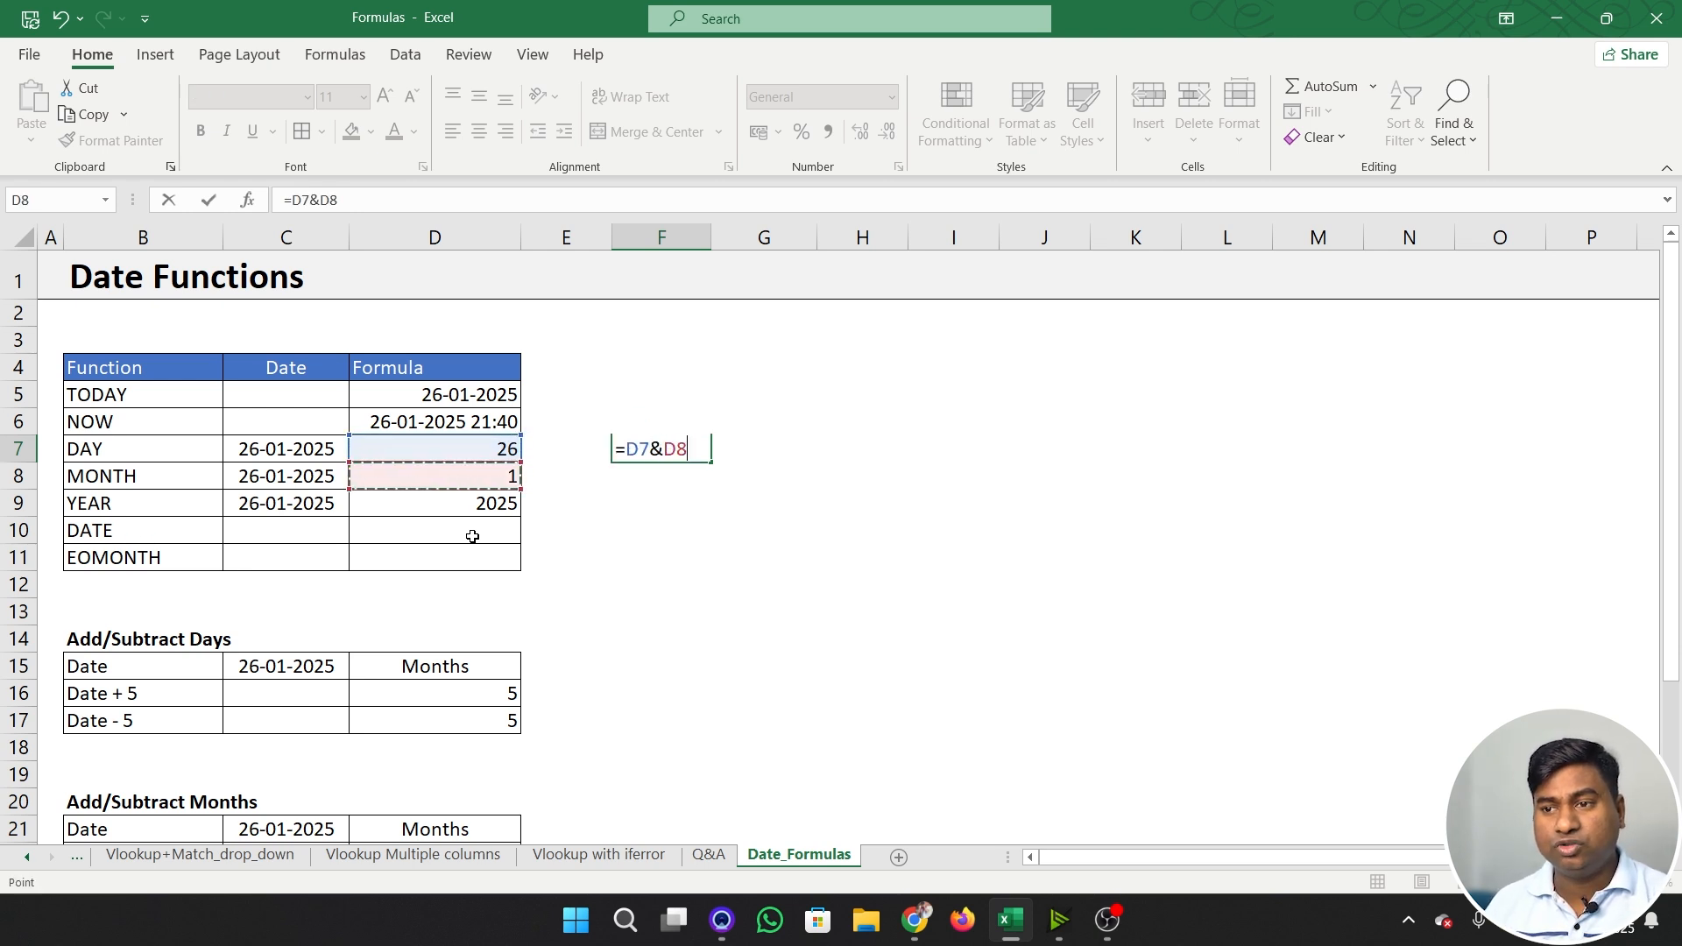
type("&")
key("Left")
key("Left")
key("Down")
key("Down")
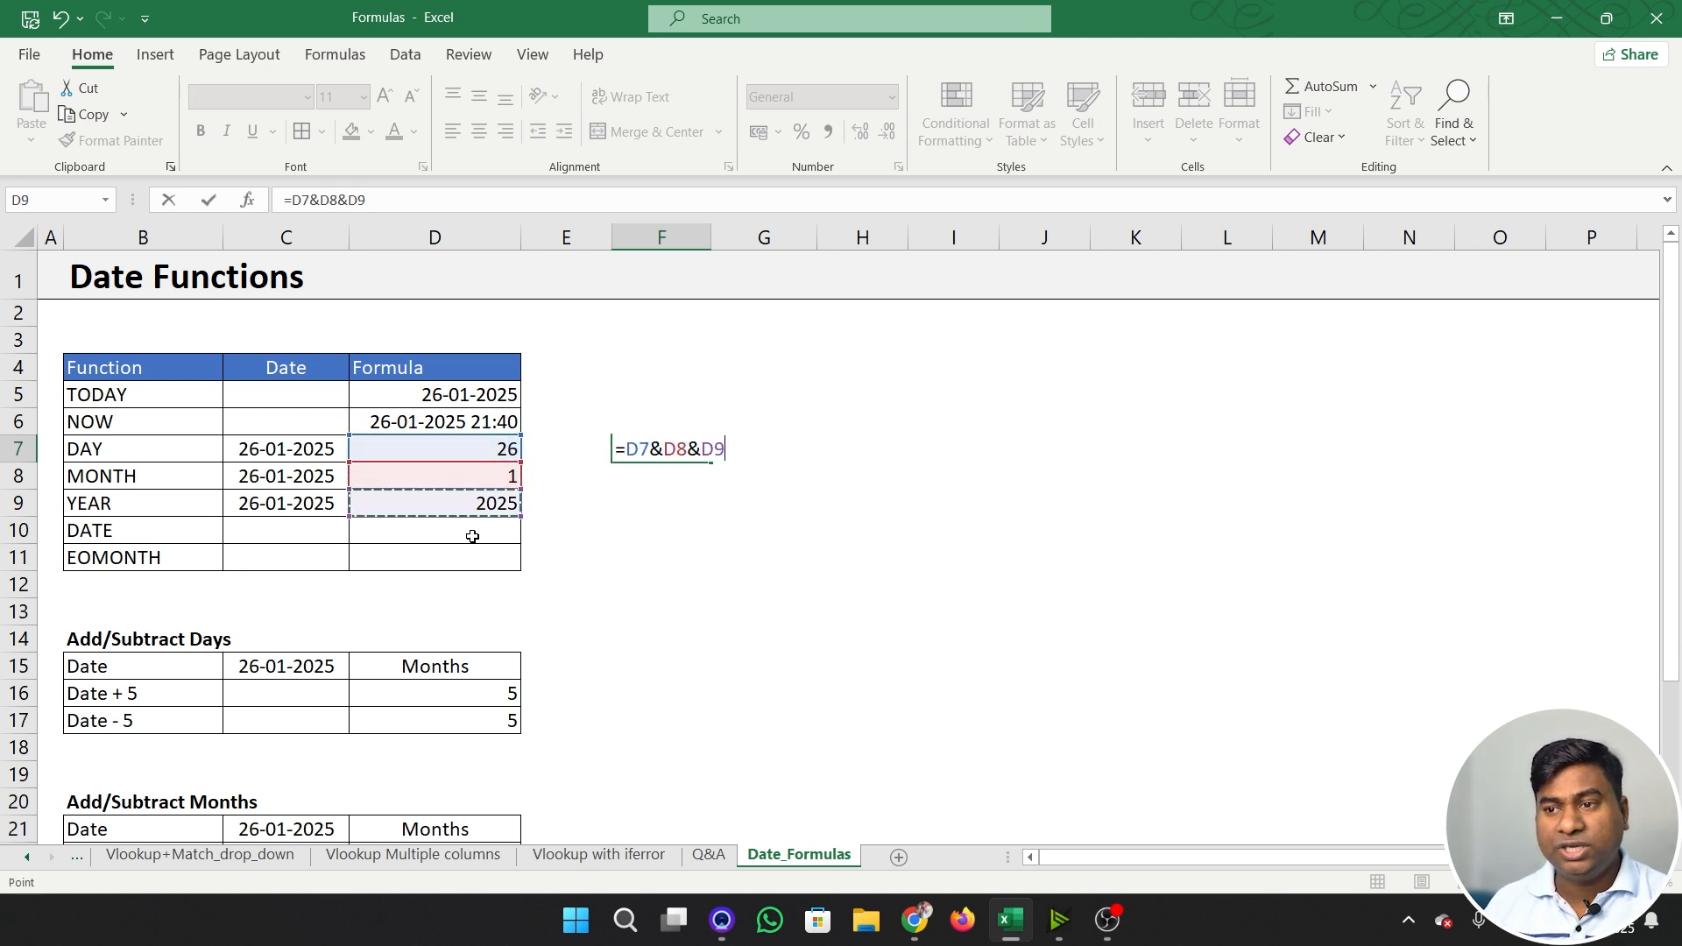
key("Return")
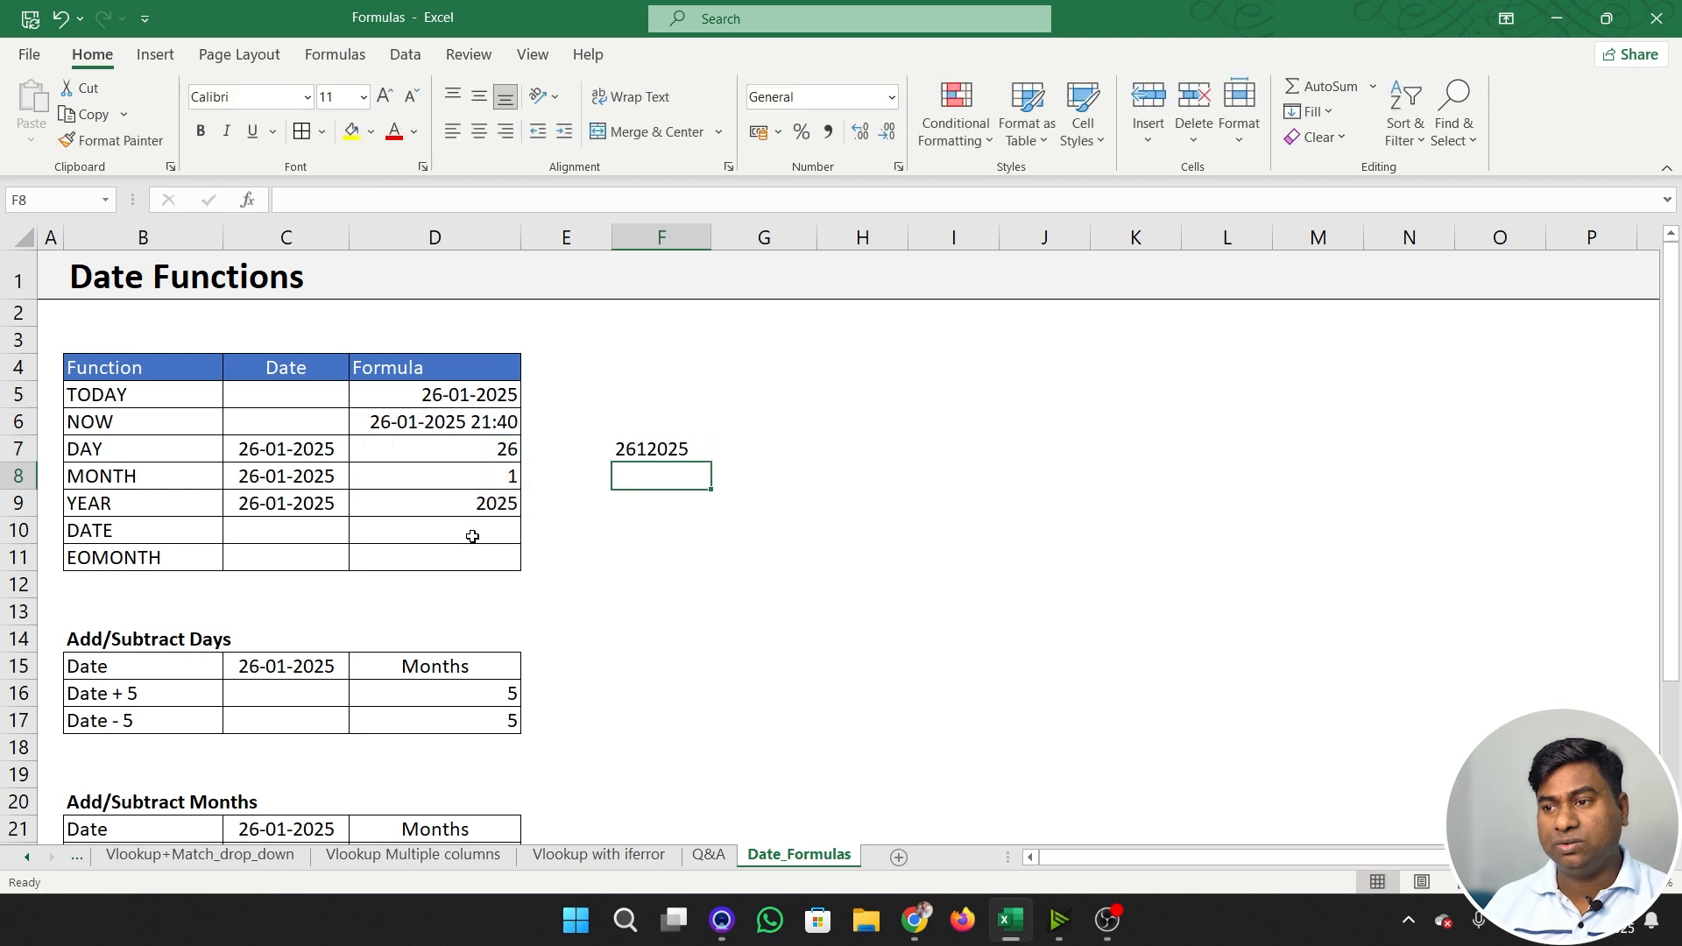
key("Up")
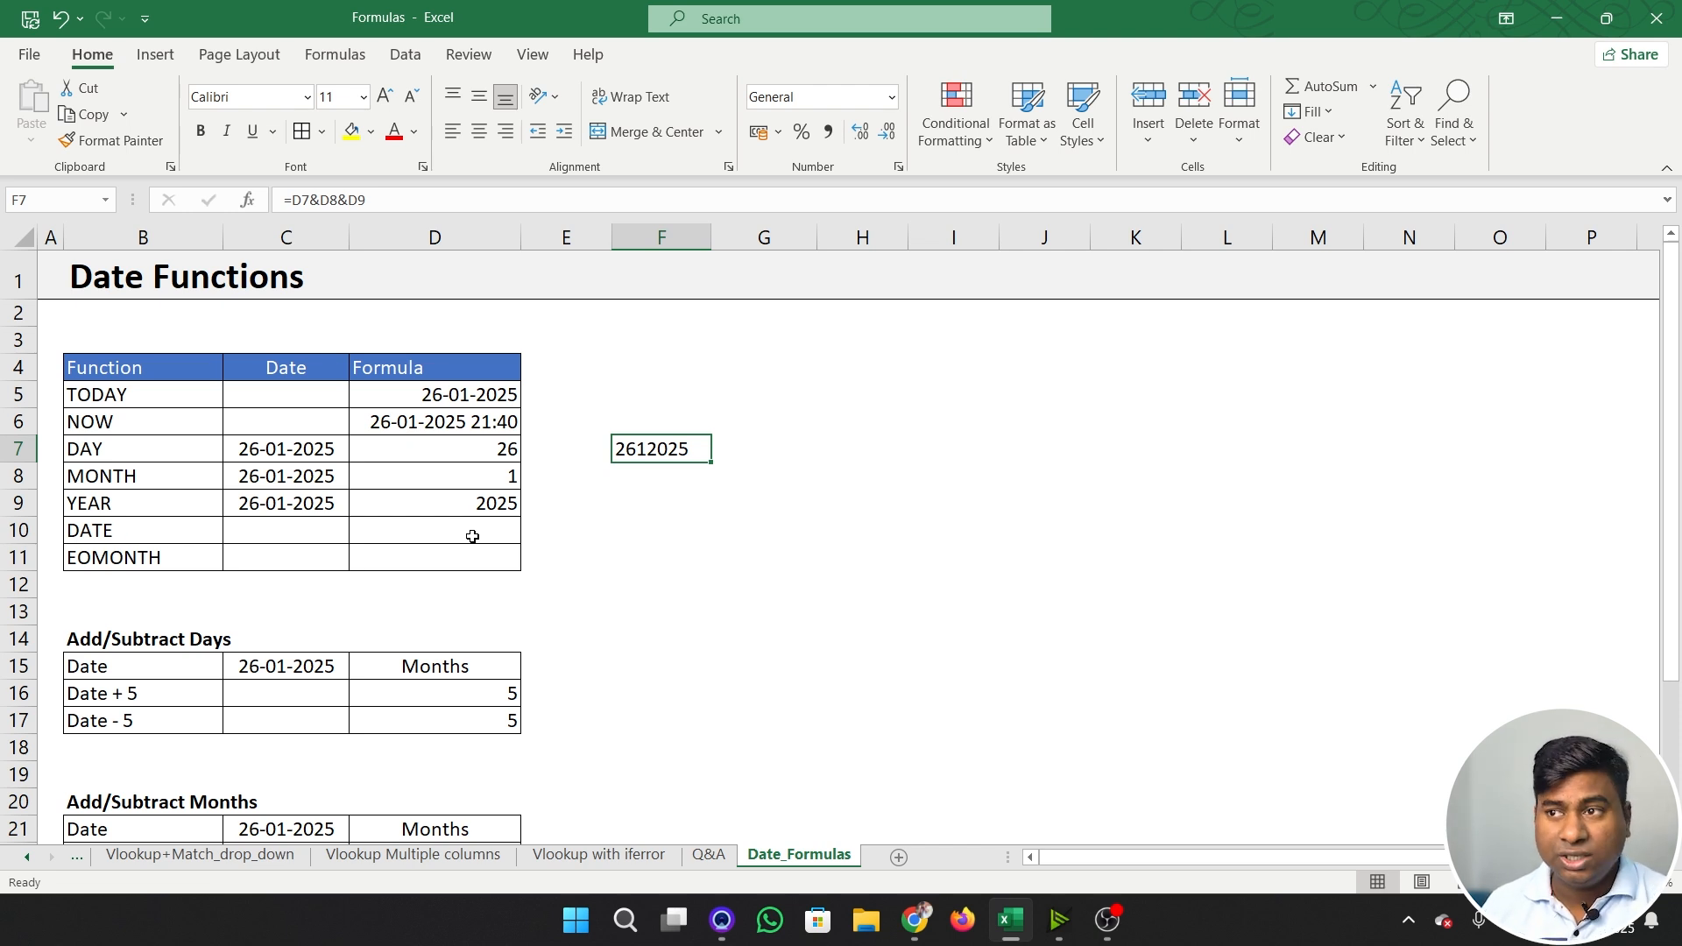
key("Delete")
- Enter =DATE(D9,D8,D7) in D10 to build a date from the year, month and day
left_click(472, 536)
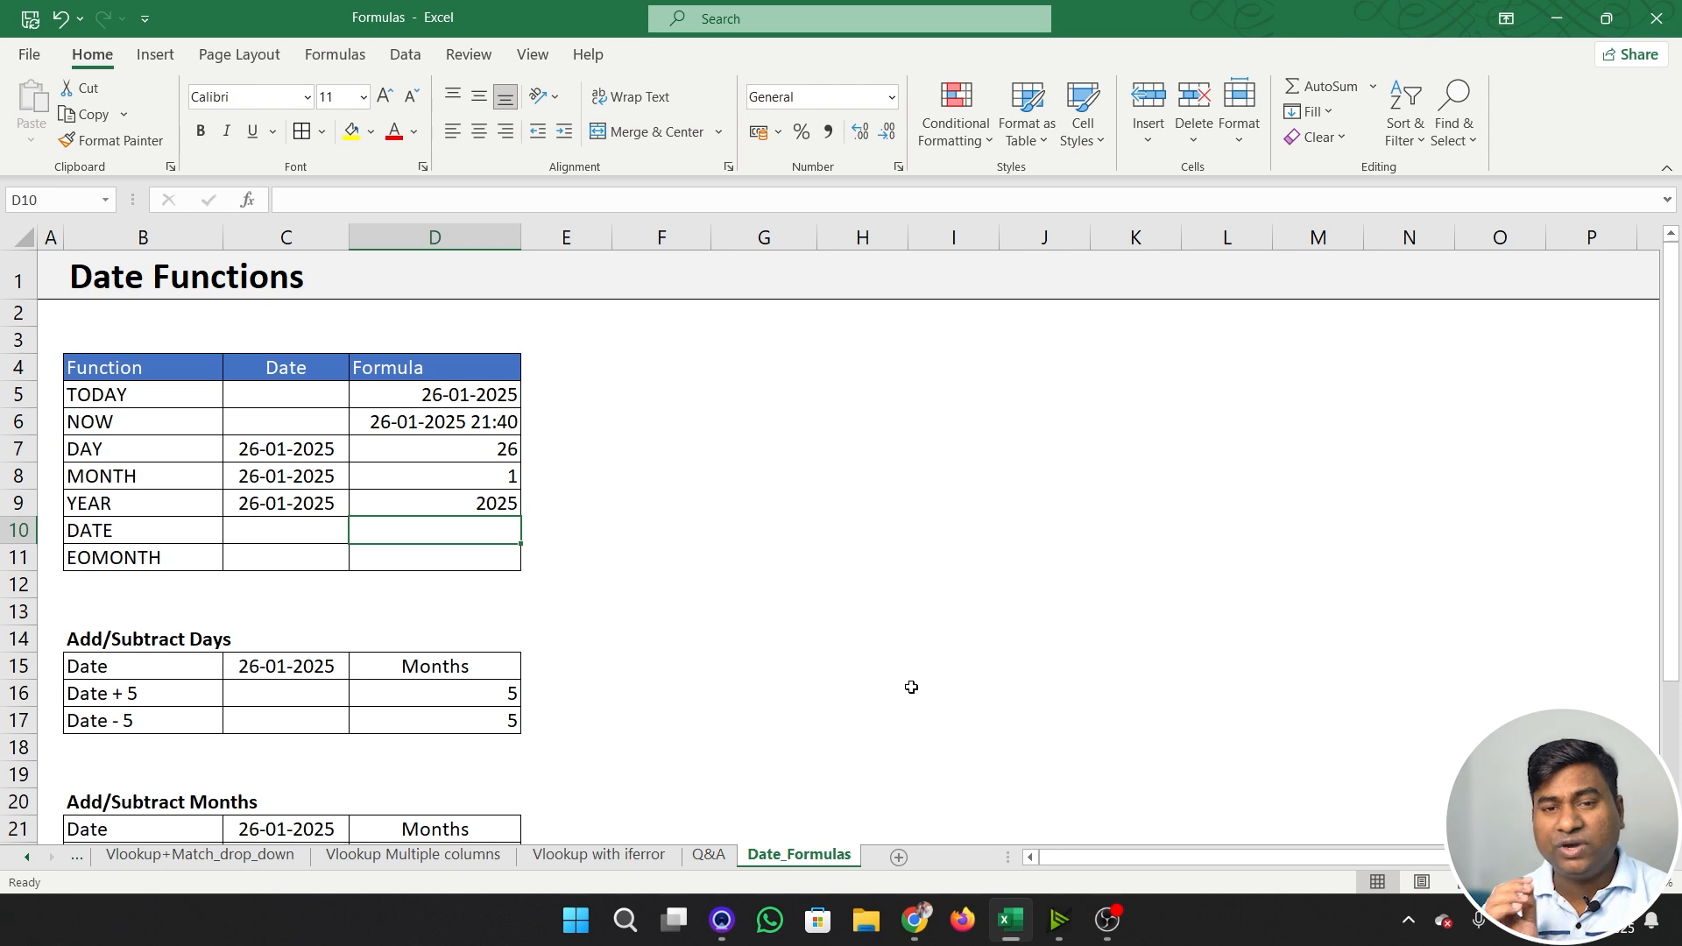
type("=")
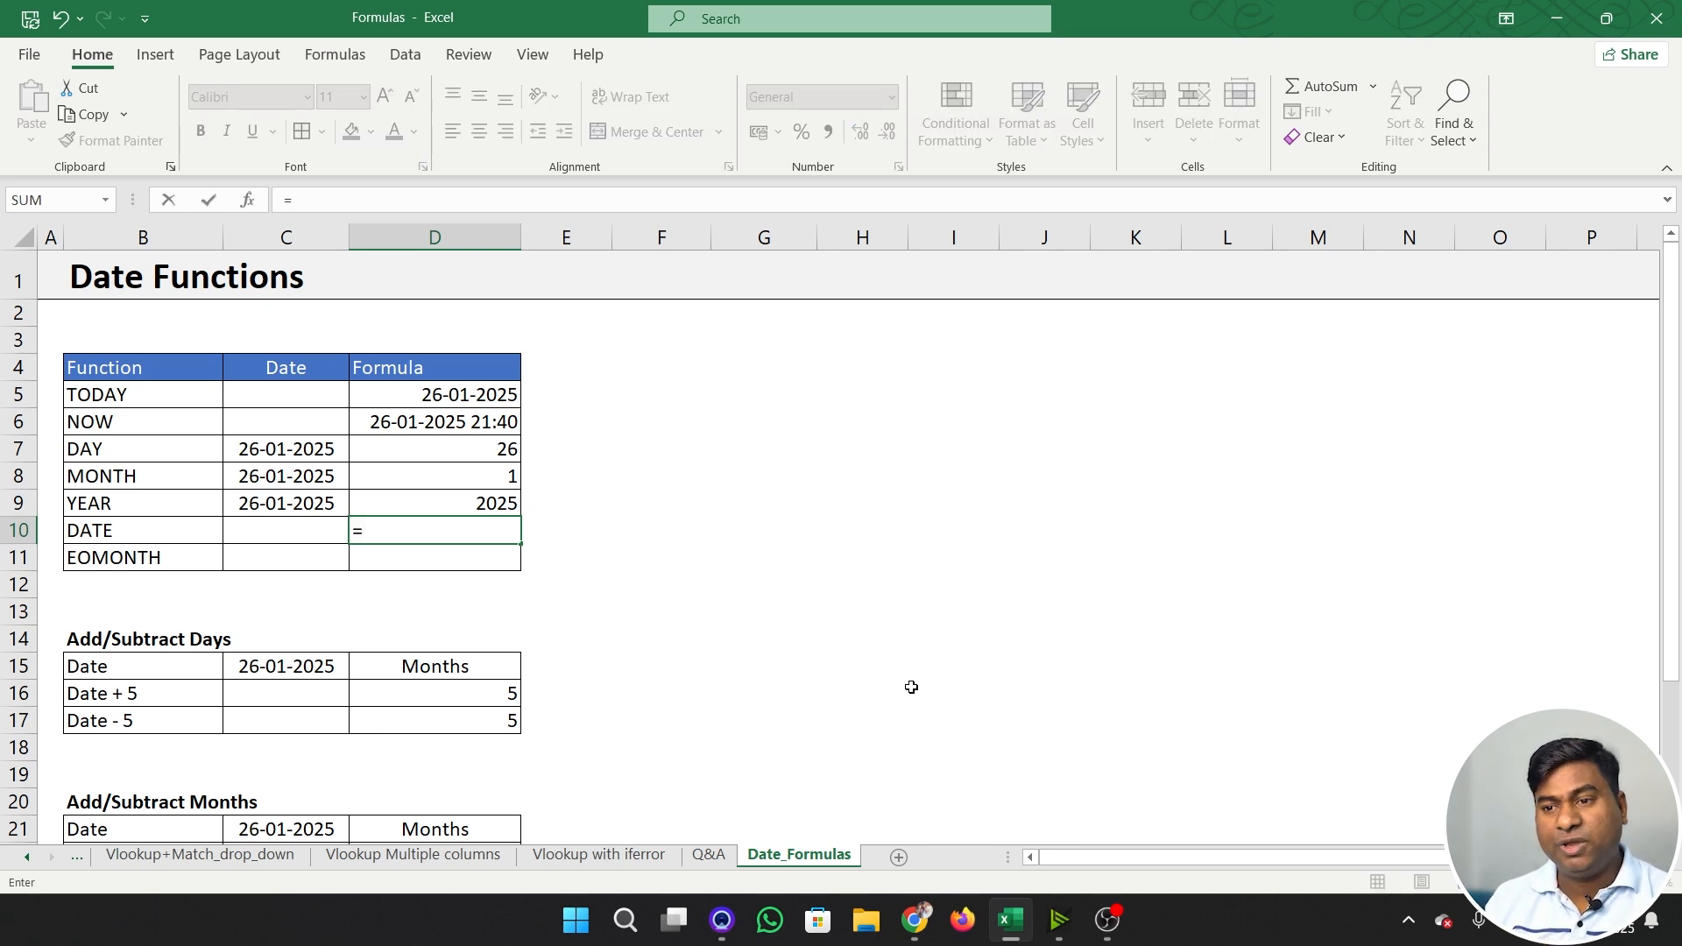
type("date")
key("Tab")
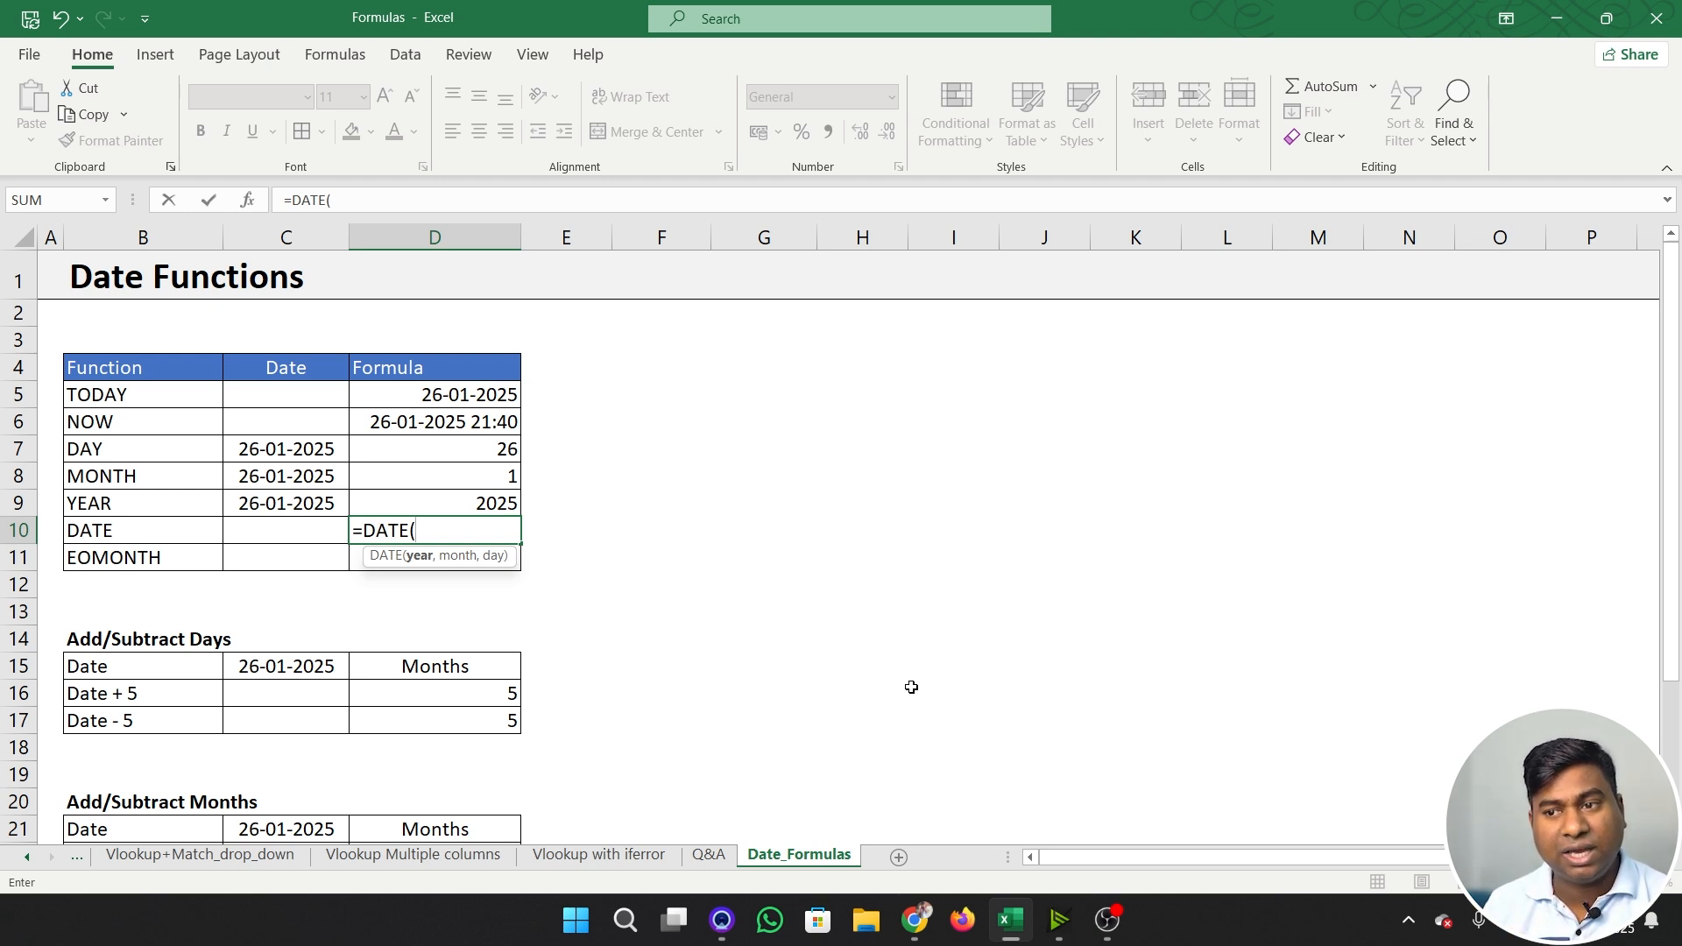
key("Up")
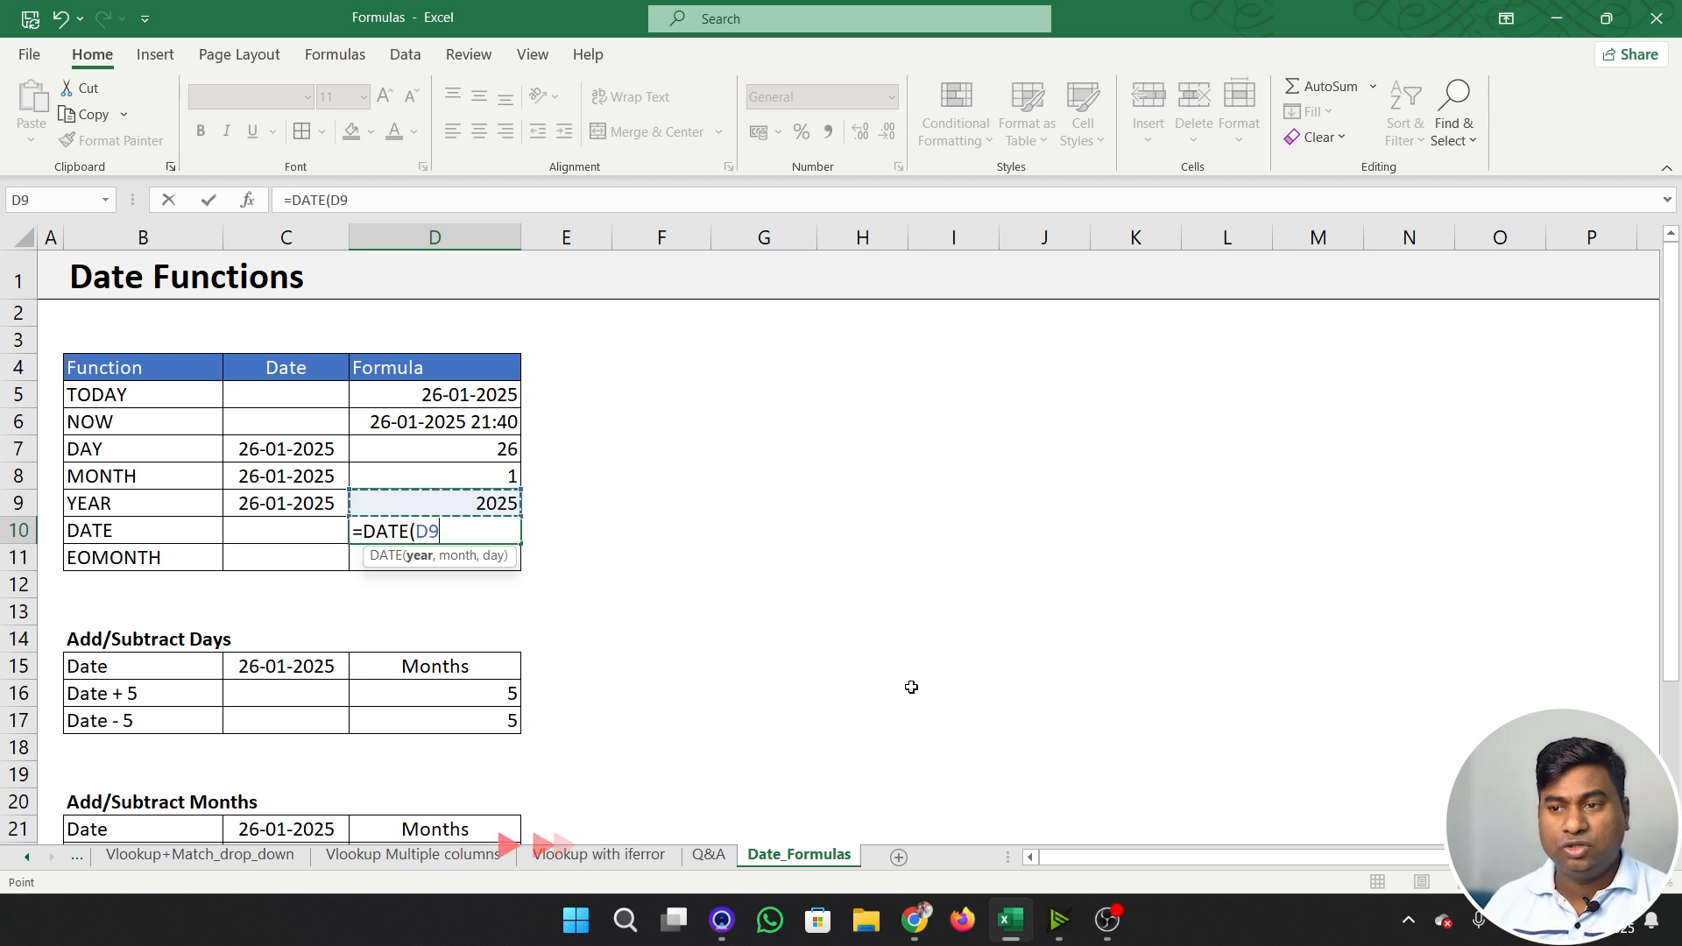
type(",")
key("Up")
key("Up")
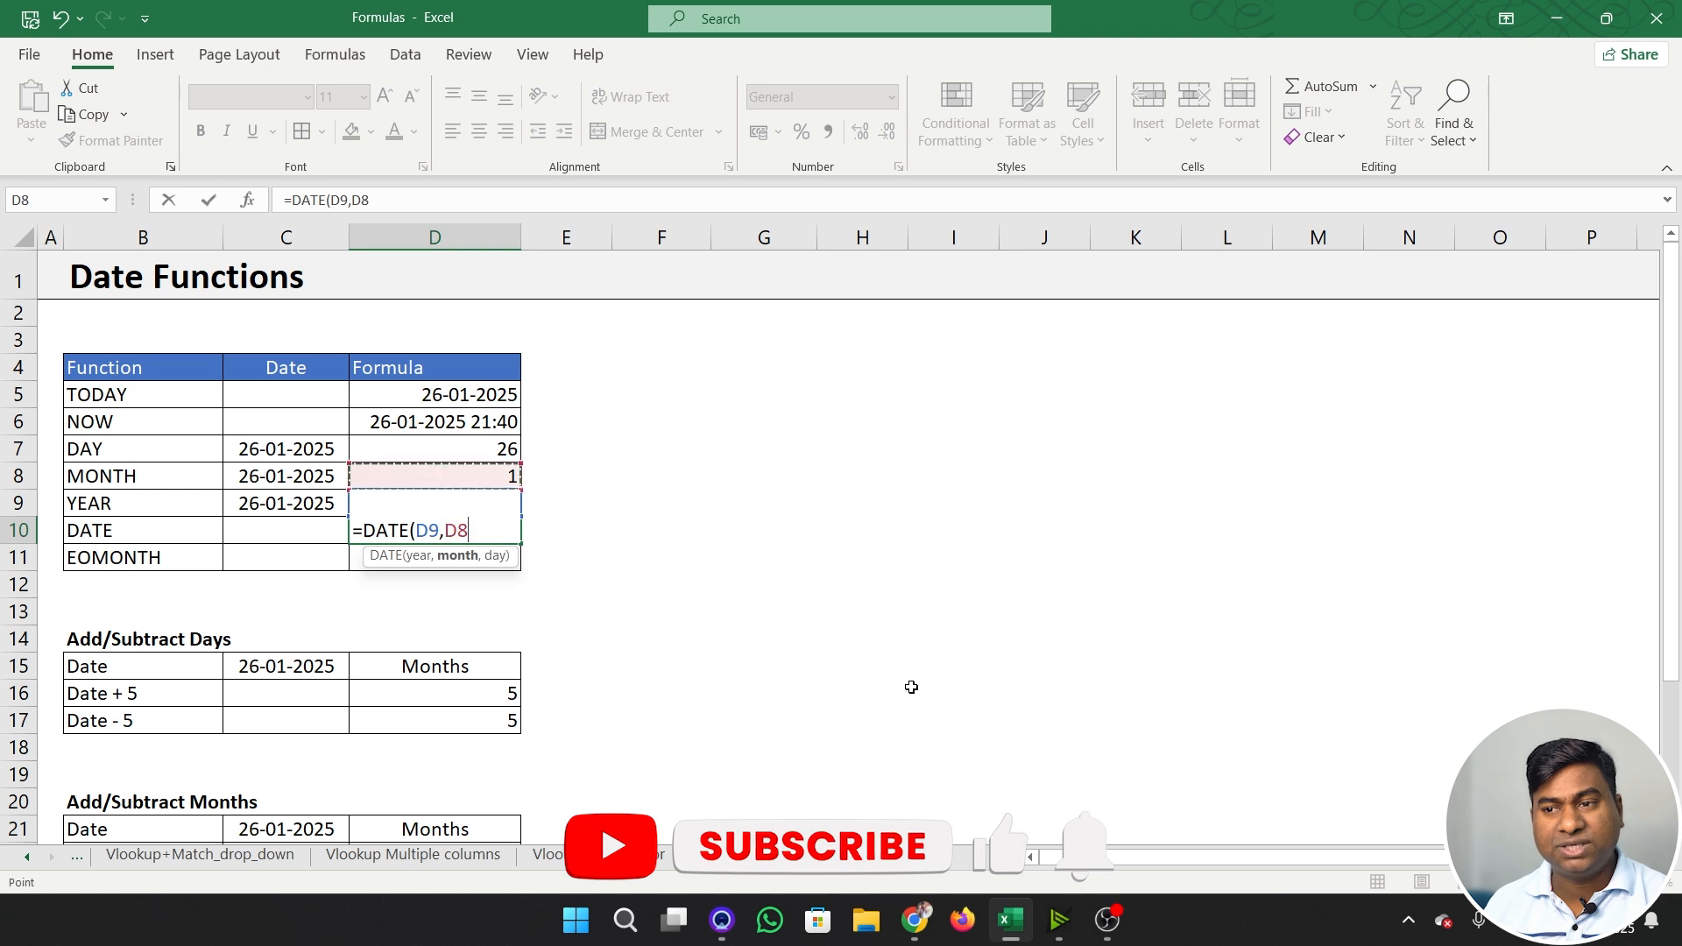
type(",")
key("Up")
key("Up")
key("Up")
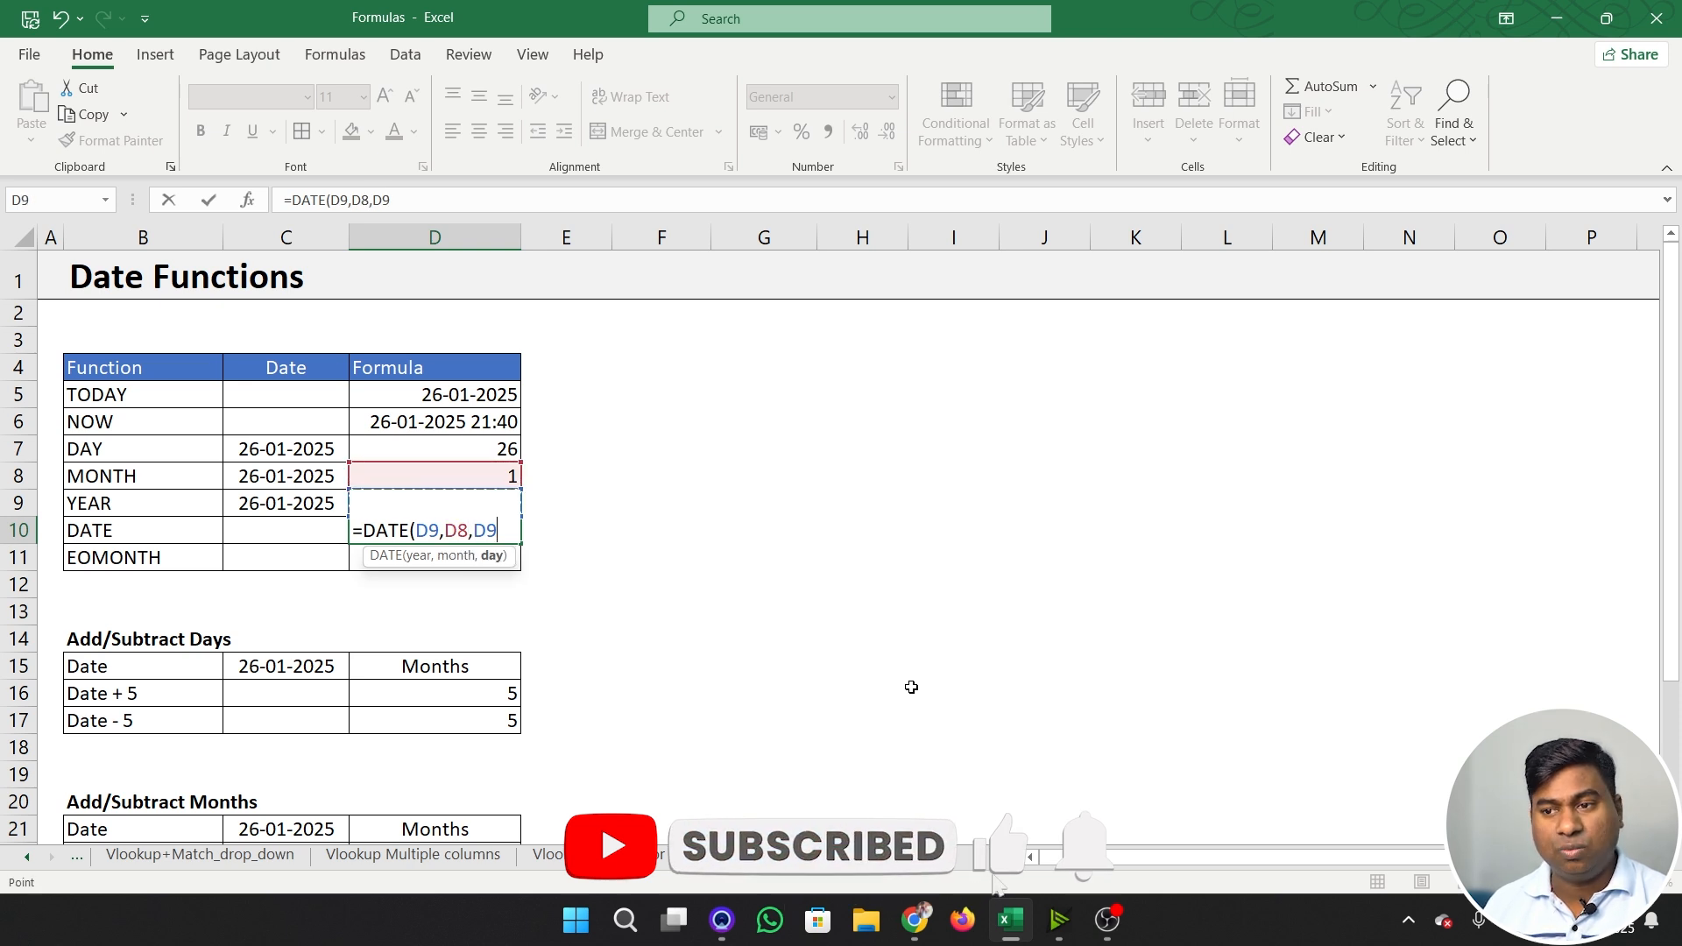
type(",")
key("BackSpace")
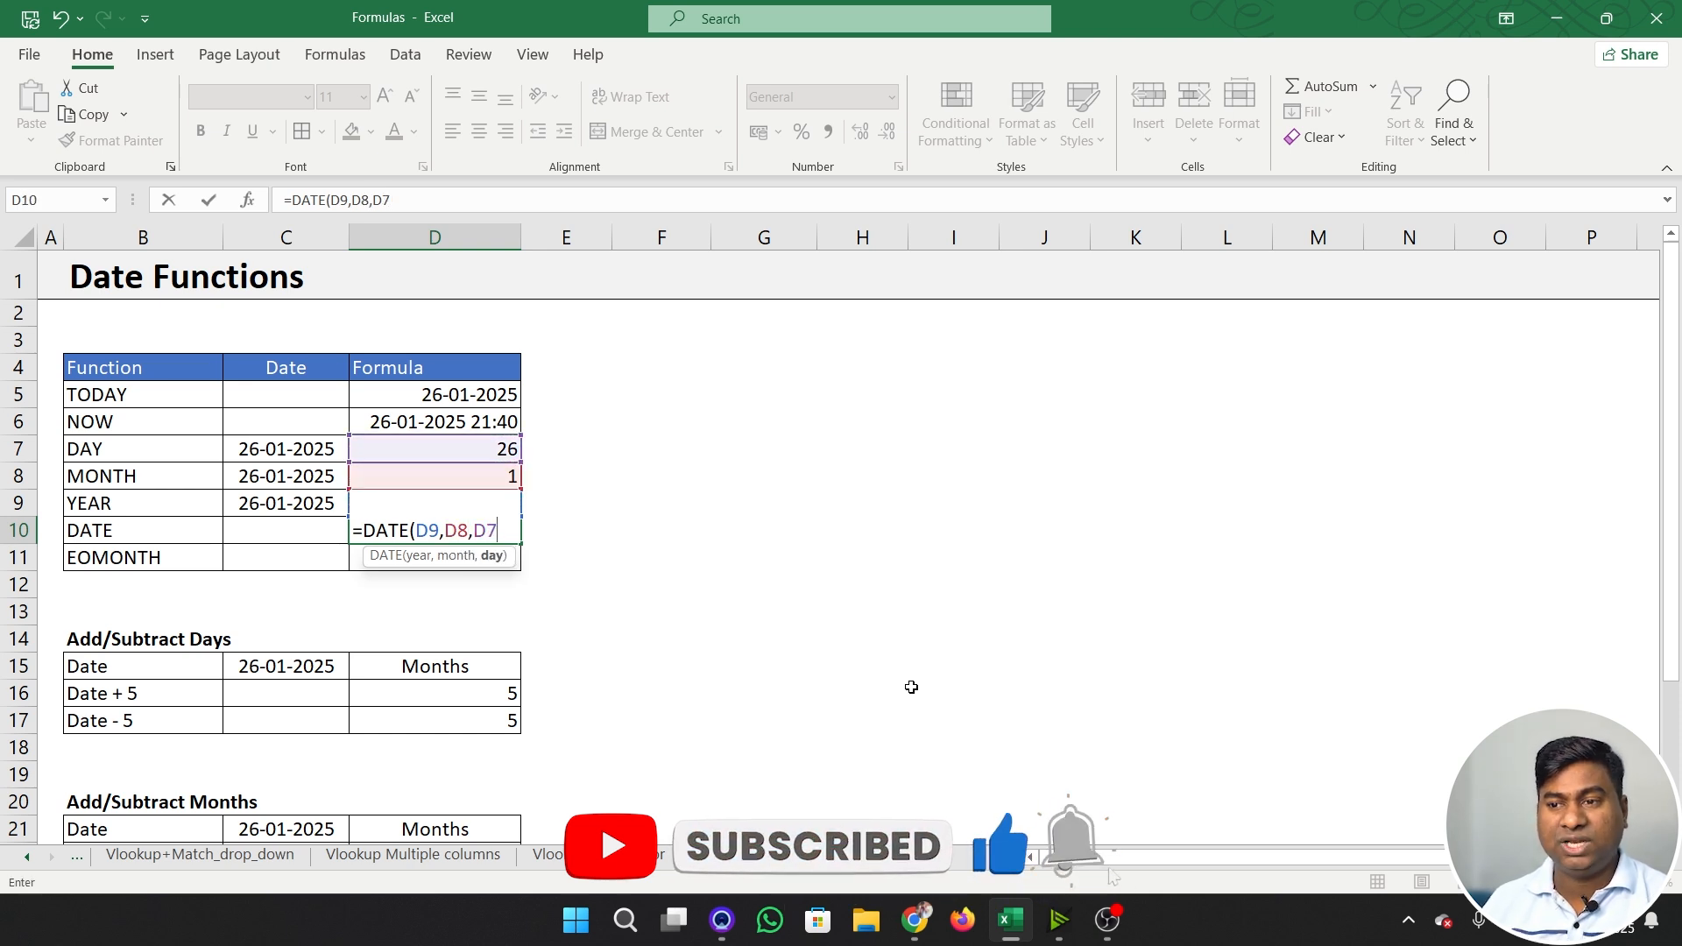
key("Return")
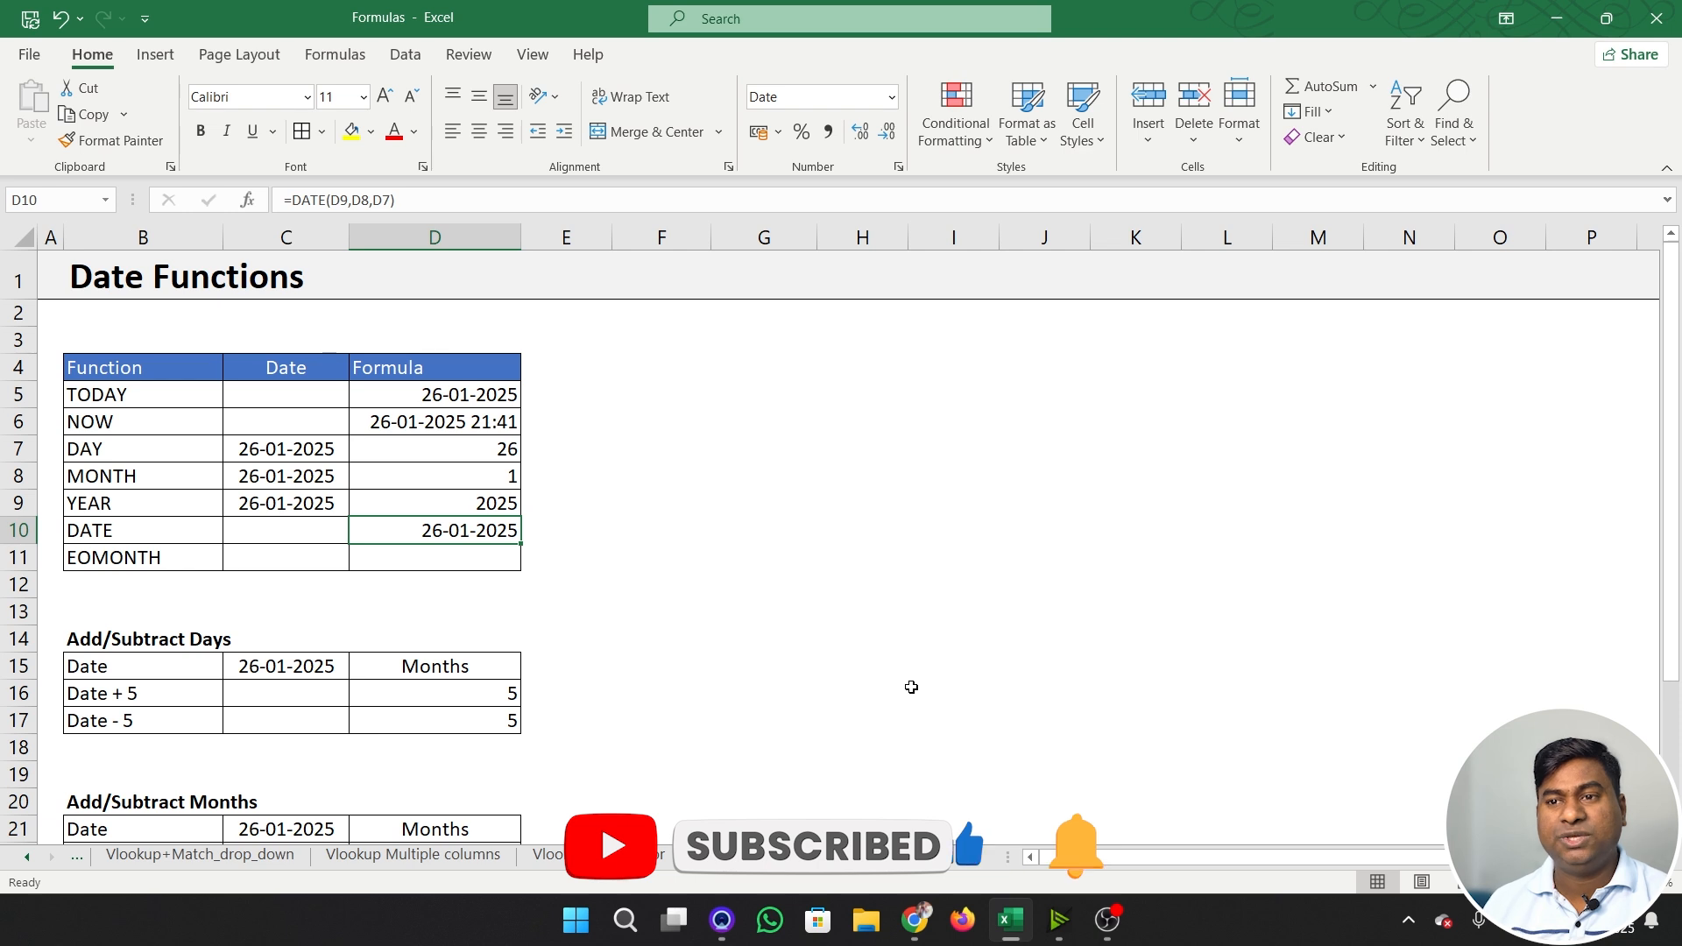
- Apply the General number format to the DATE result in D10, and undo it
key("ctrl+shift+asciitilde")
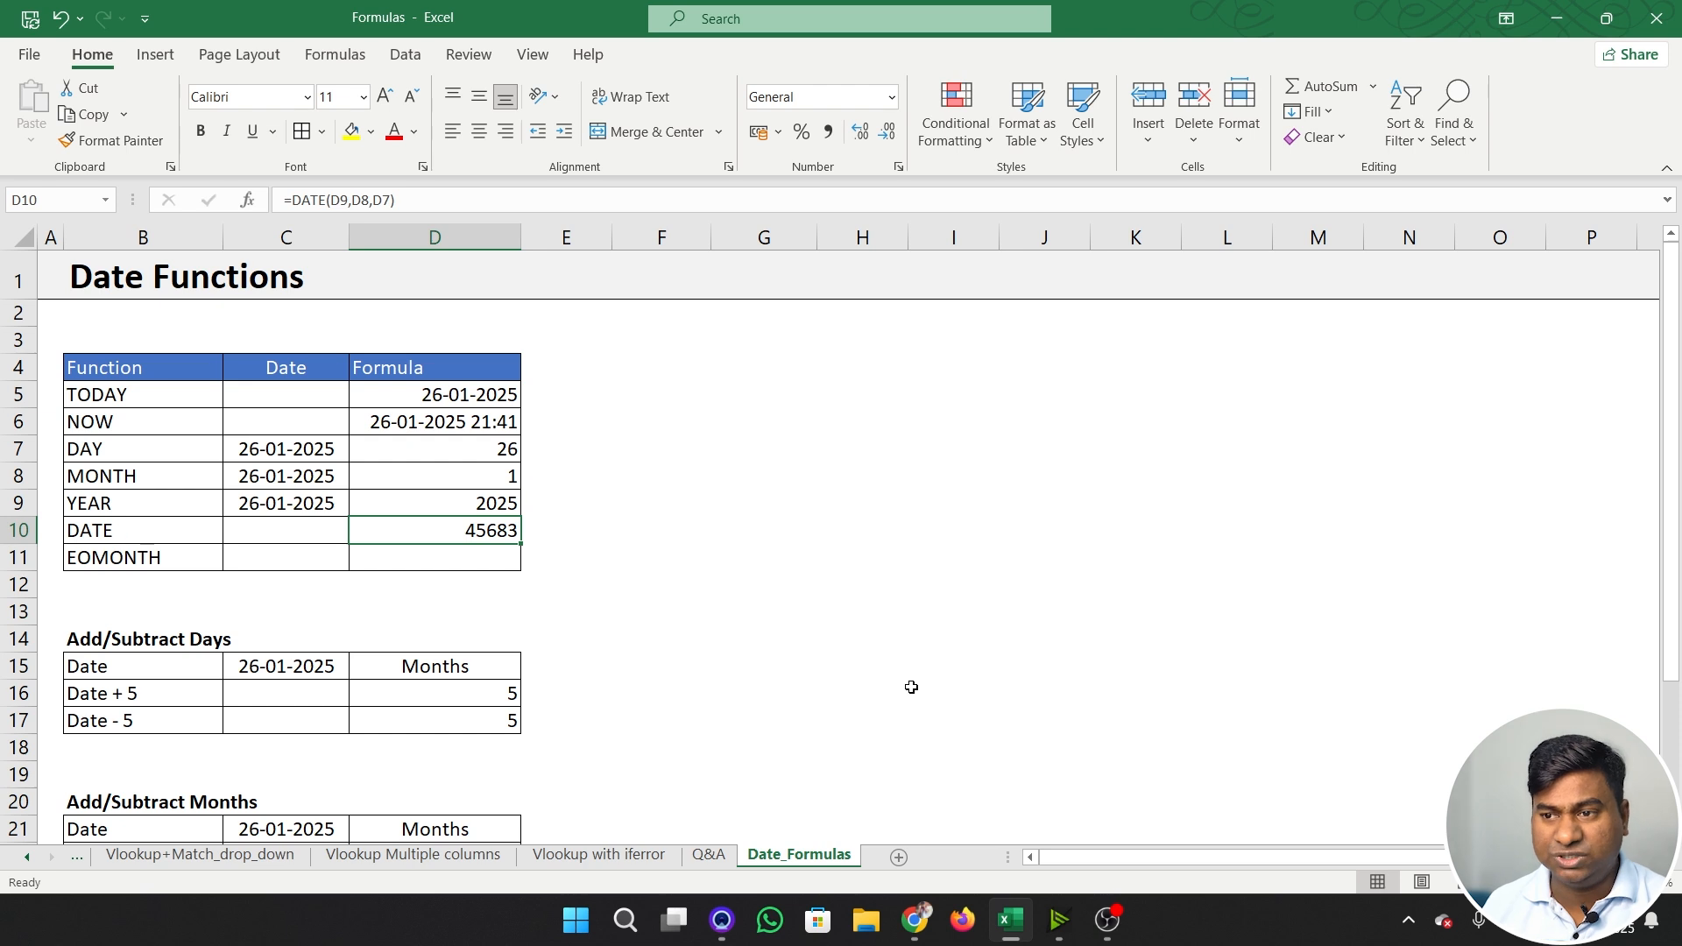
key("ctrl+z")
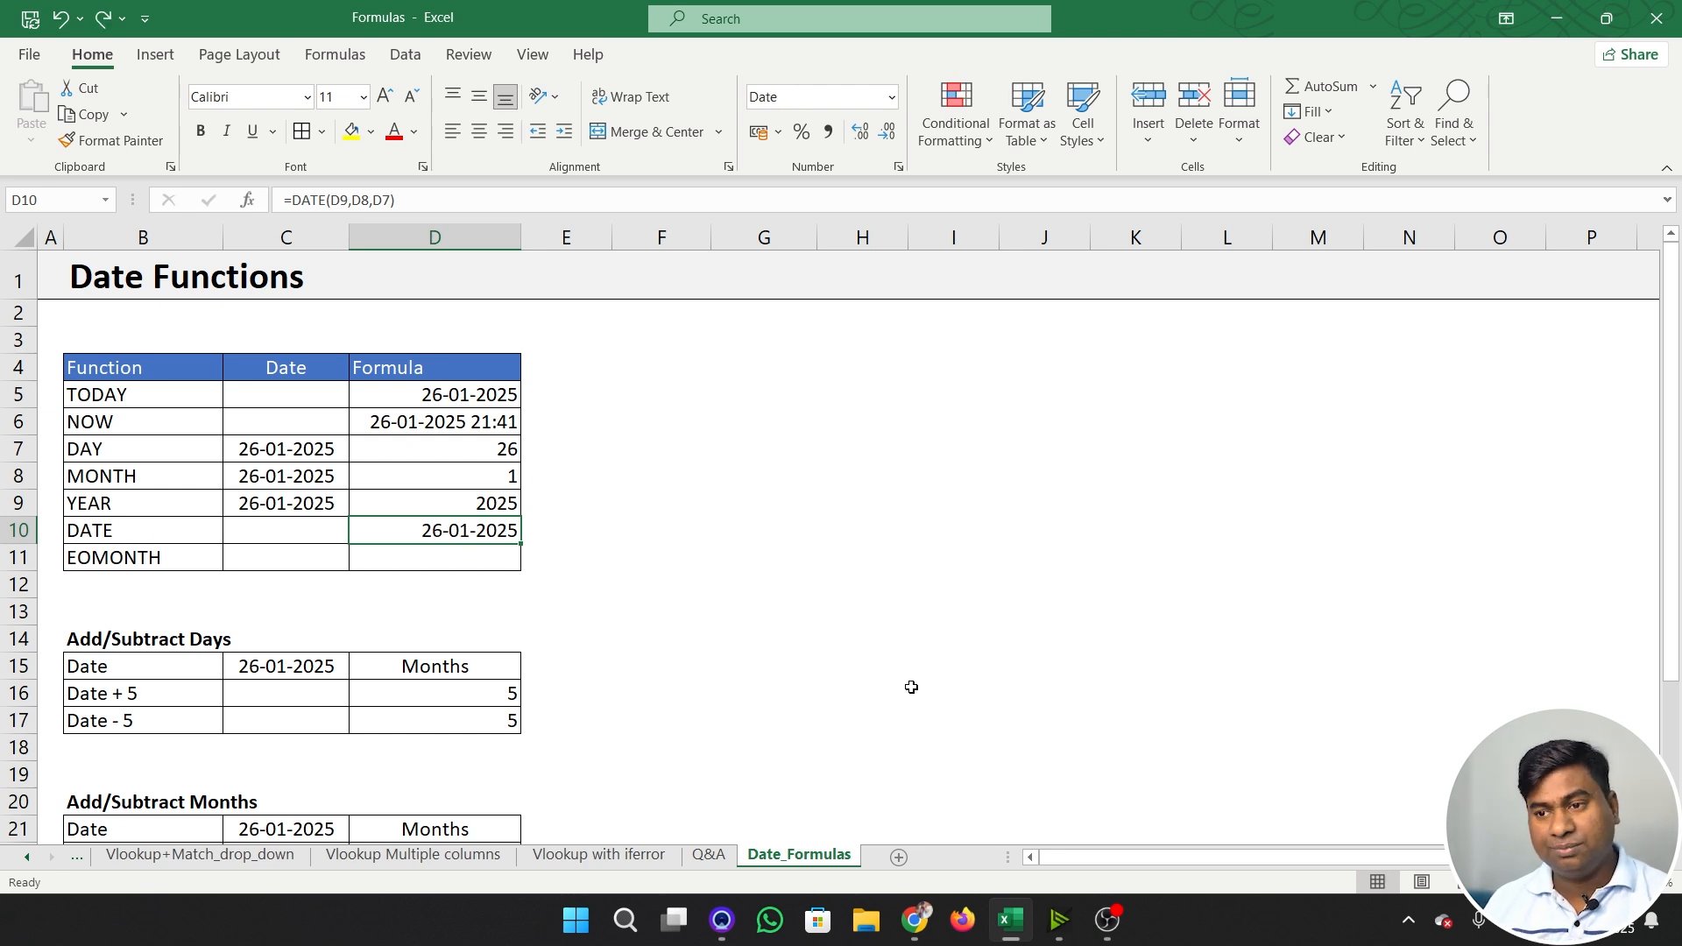
key("Down")
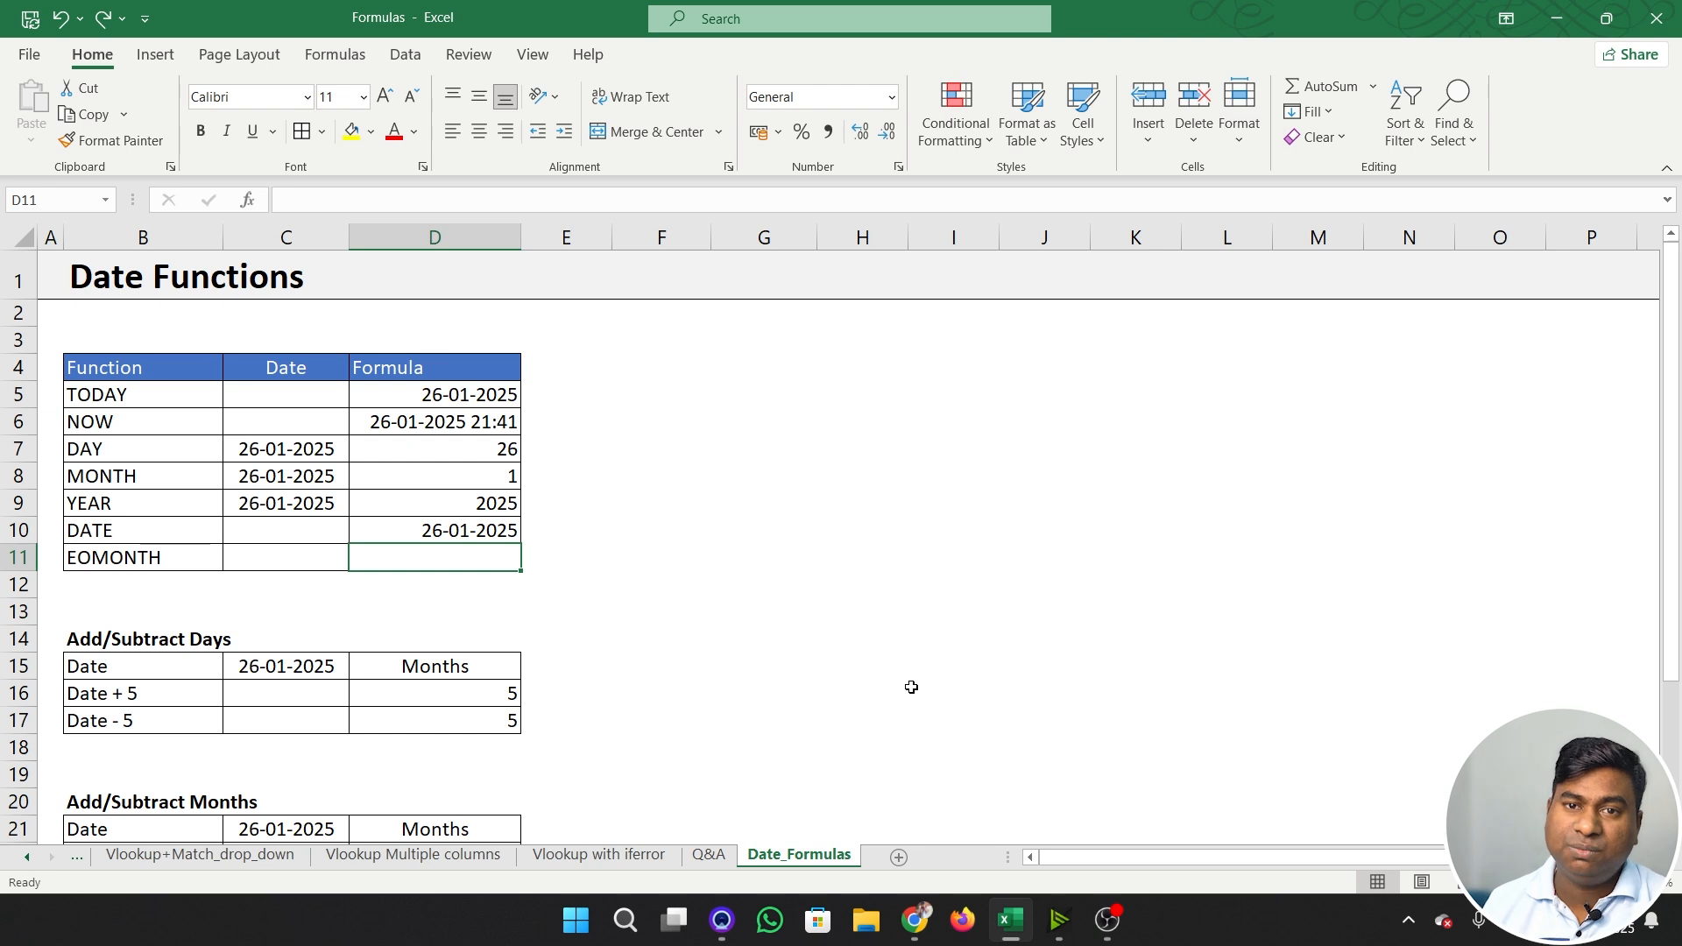
type("=")
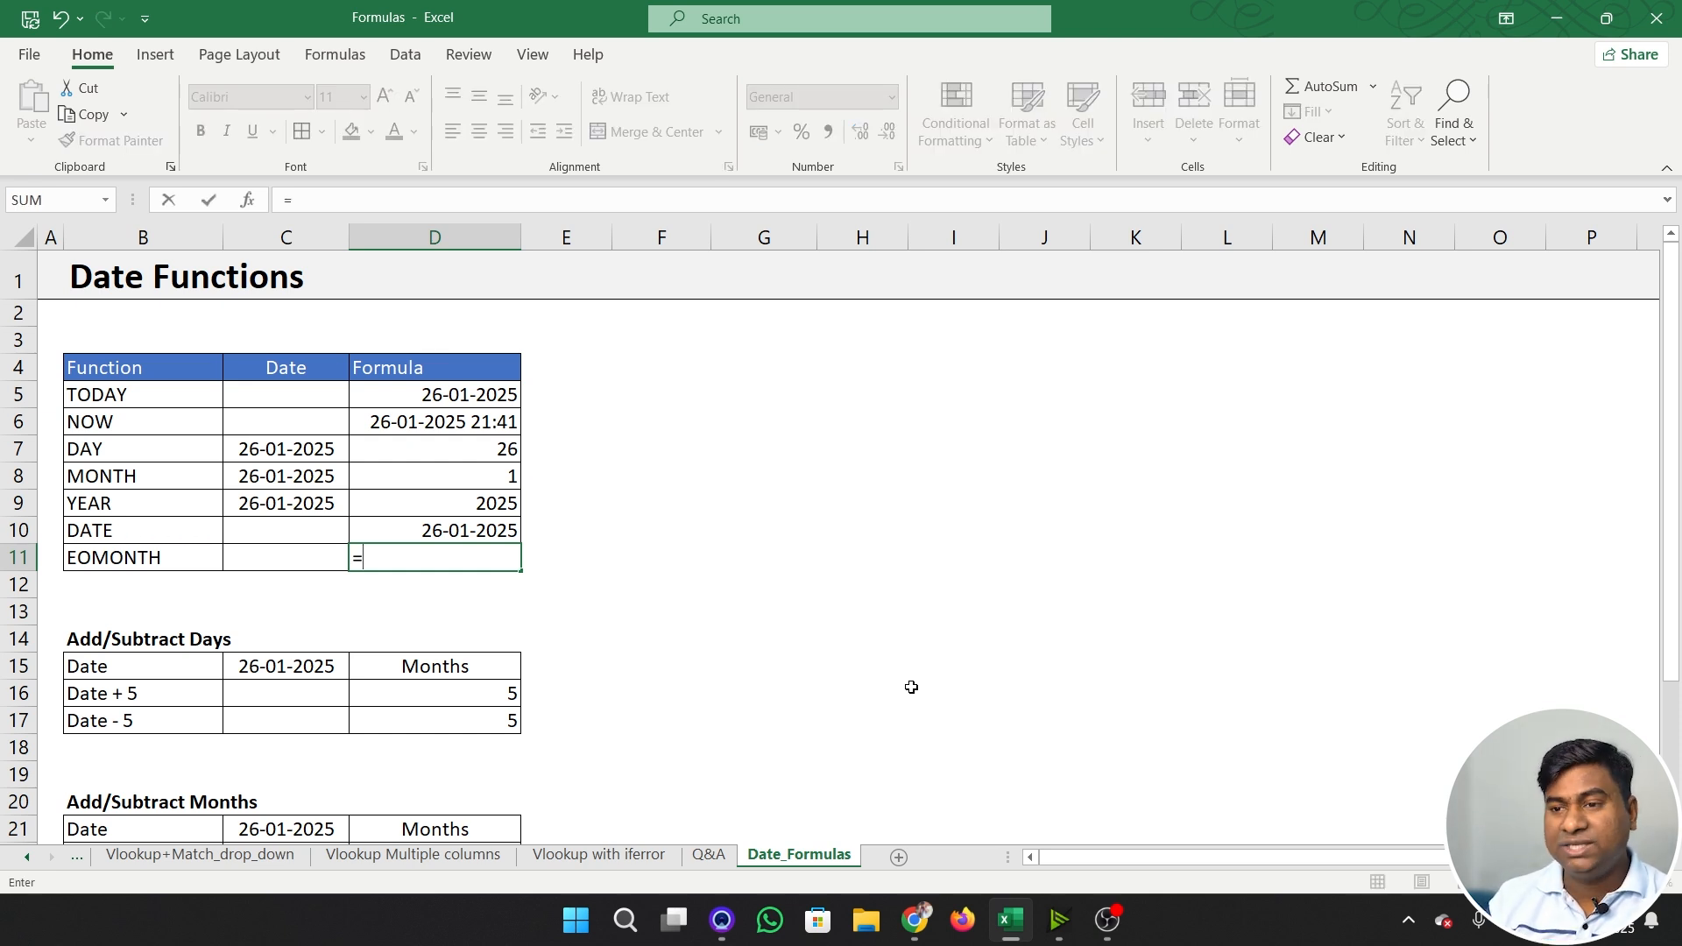
key("Escape")
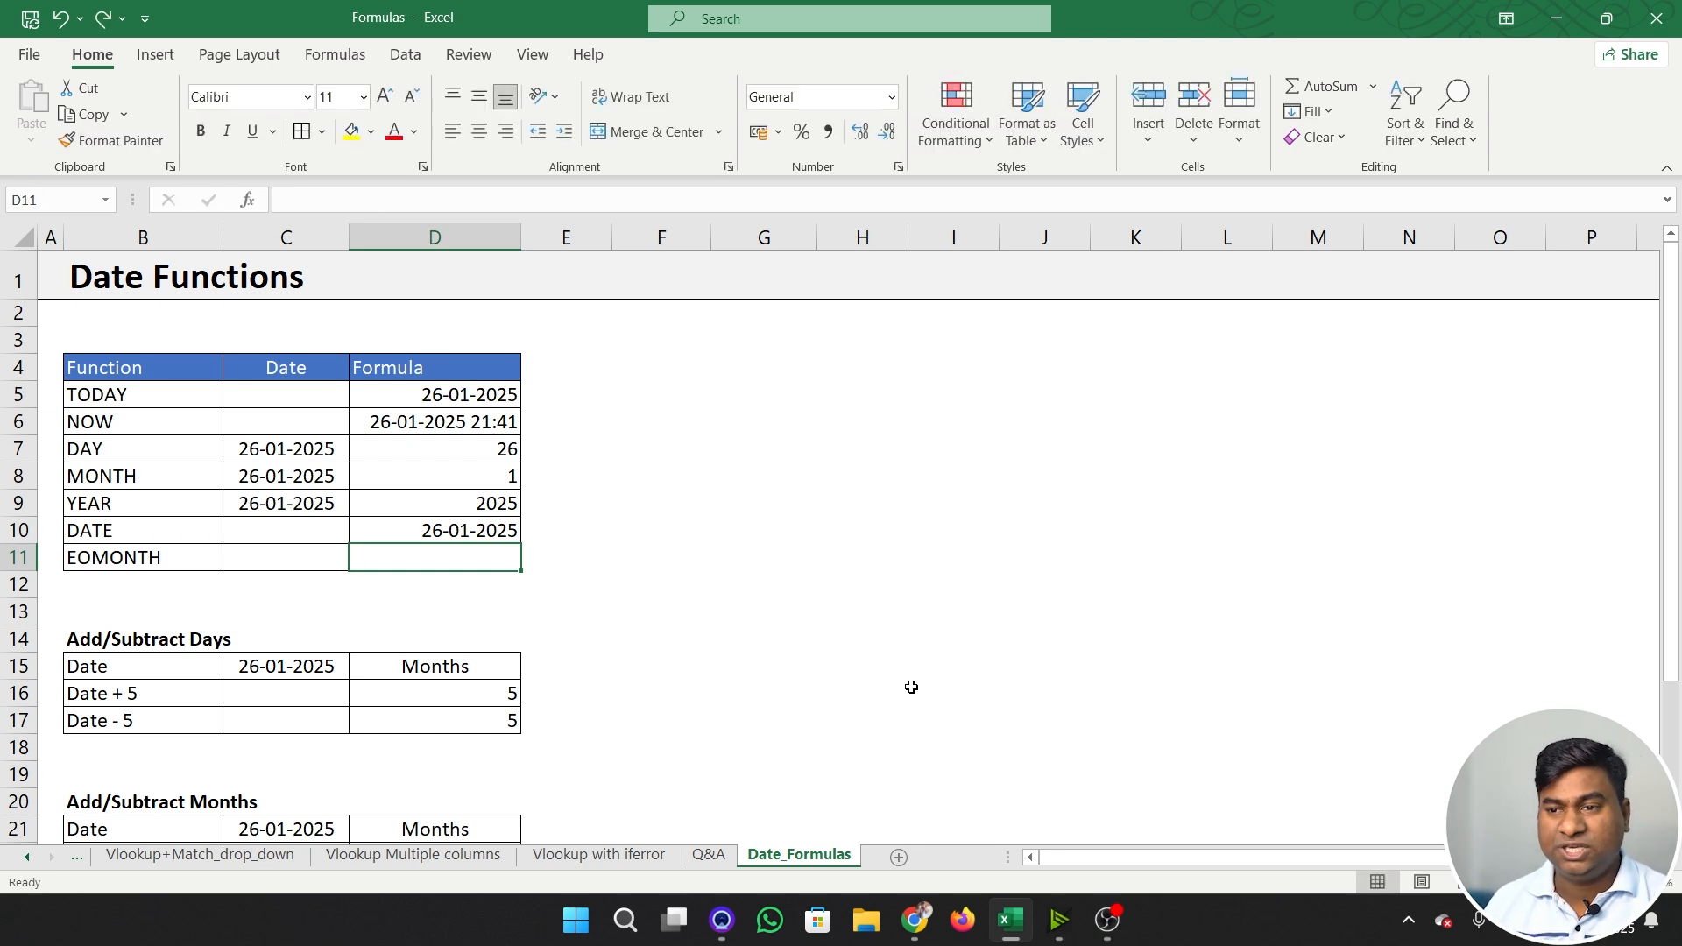
- Enter the date 02/02/2025 in C10, in the DATE row
key("Up")
key("Left")
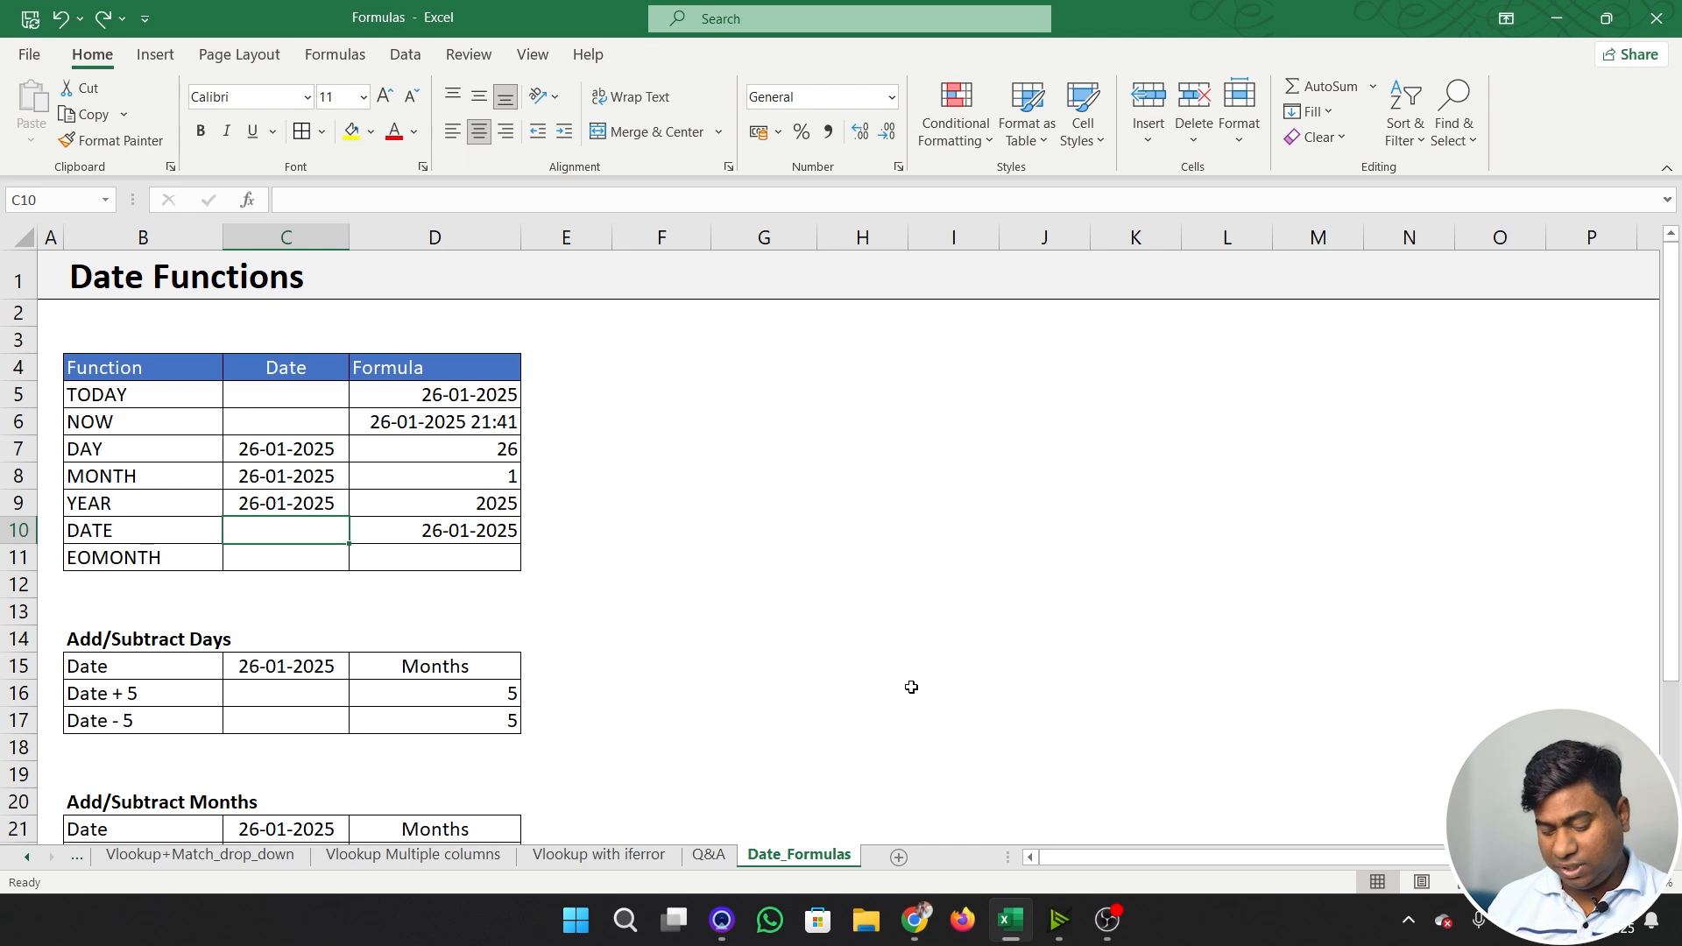
key("Down")
key("Up")
type("02/")
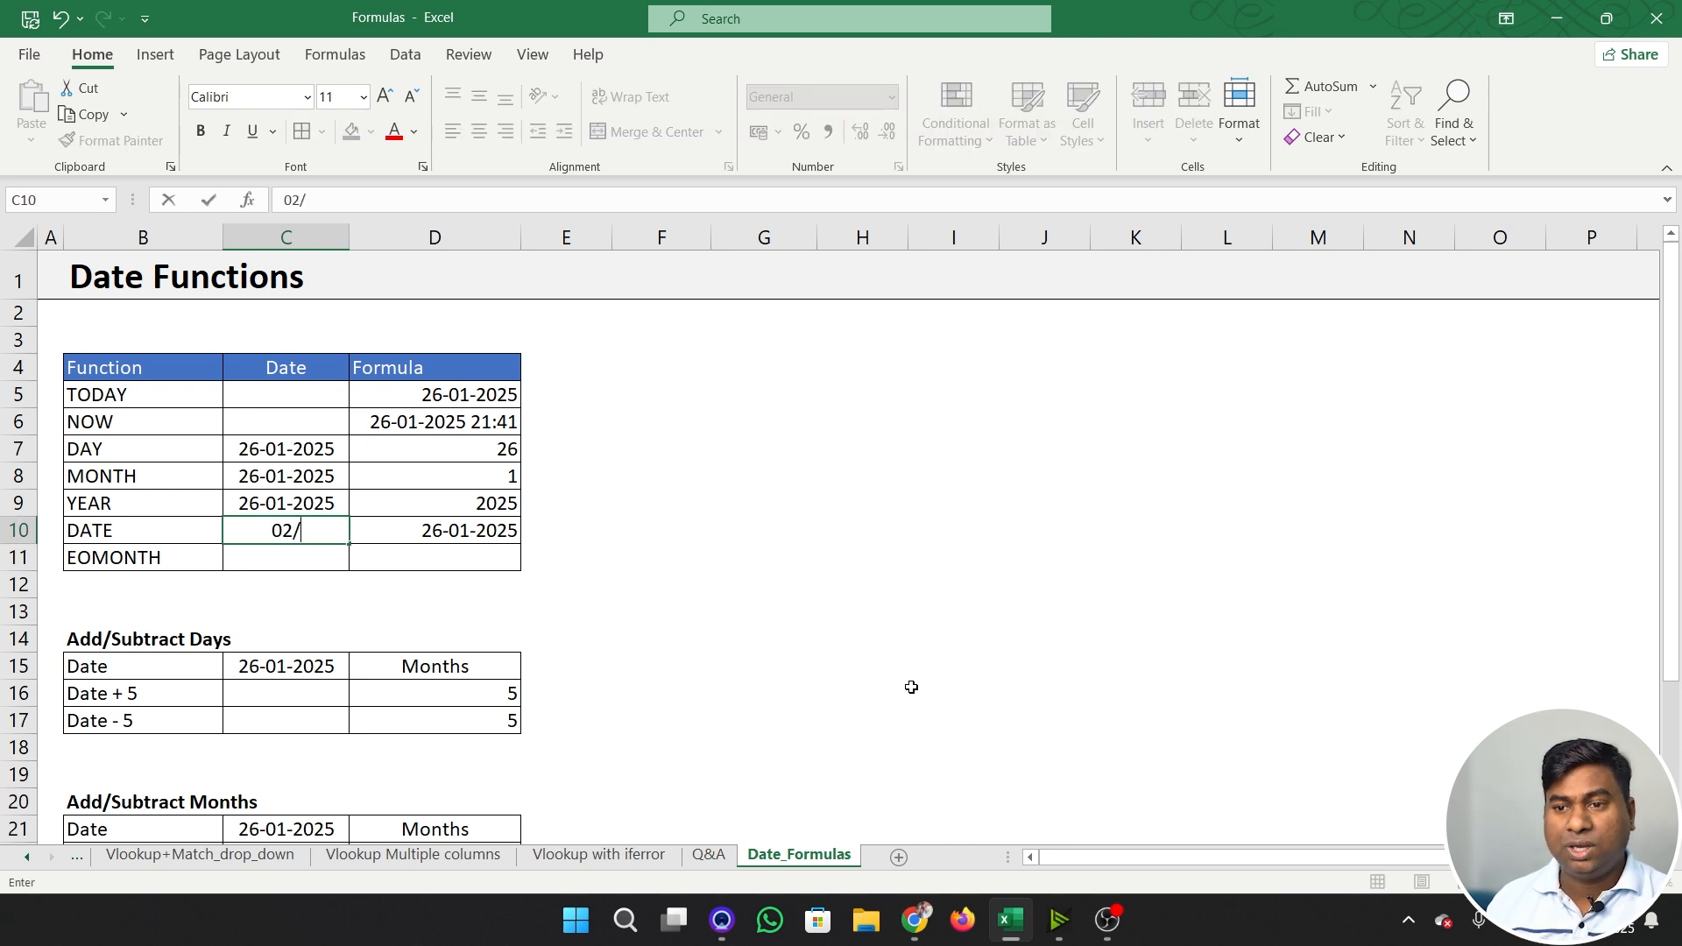
type("02/2024")
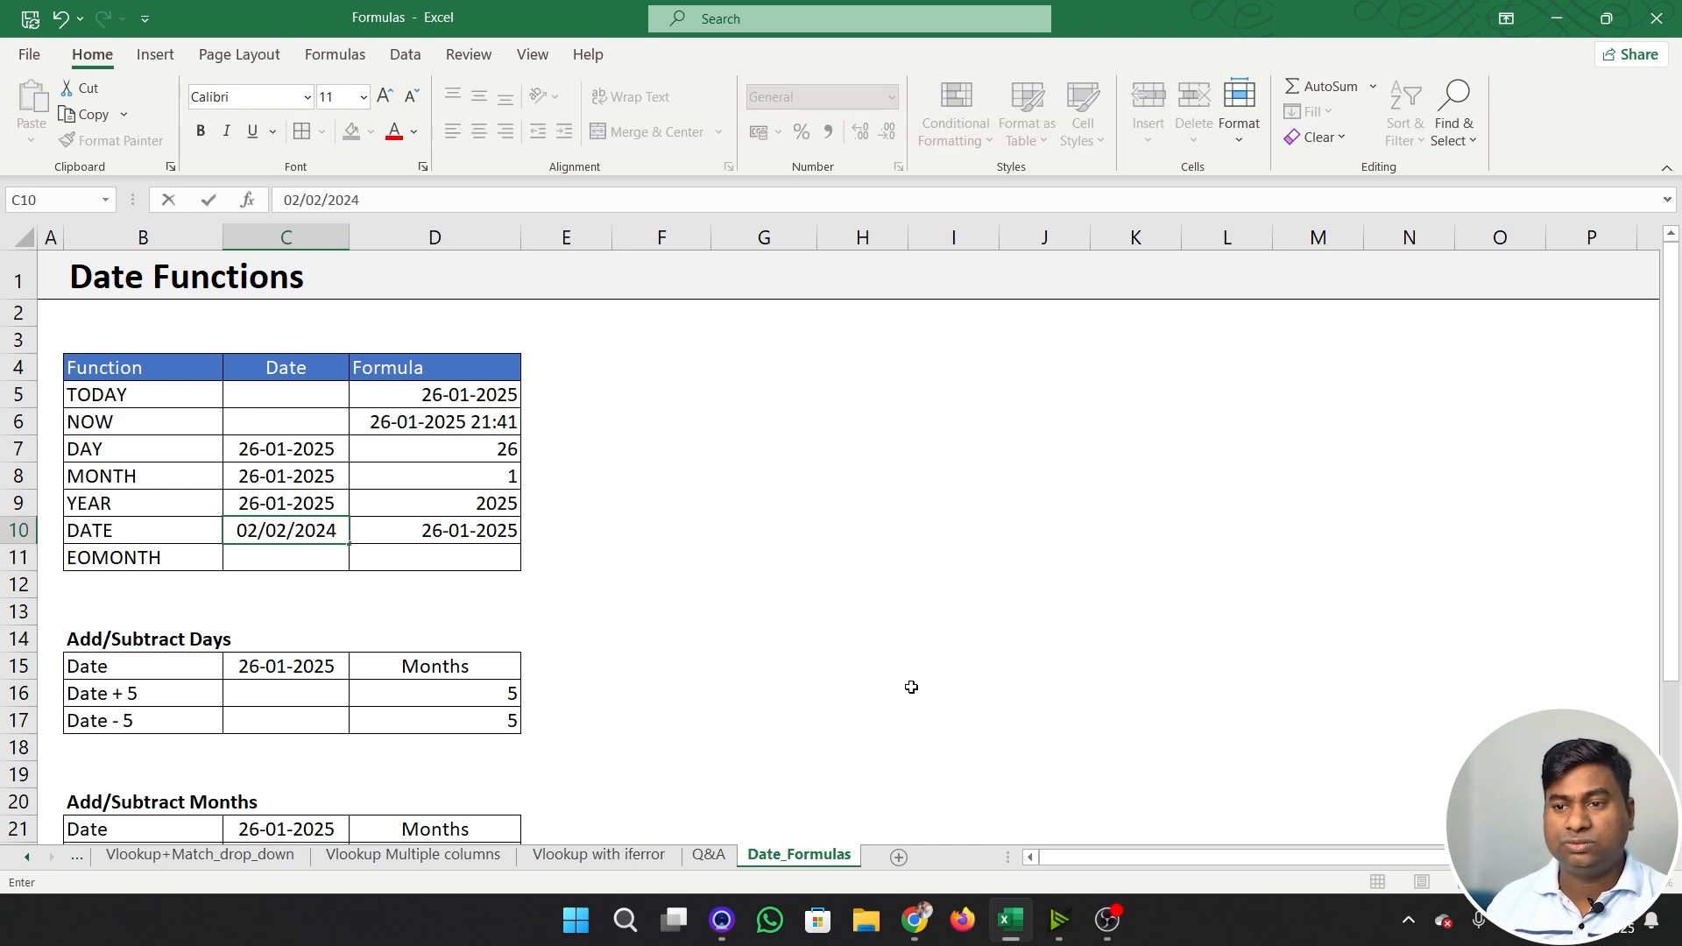
key("BackSpace")
type("5")
key("Return")
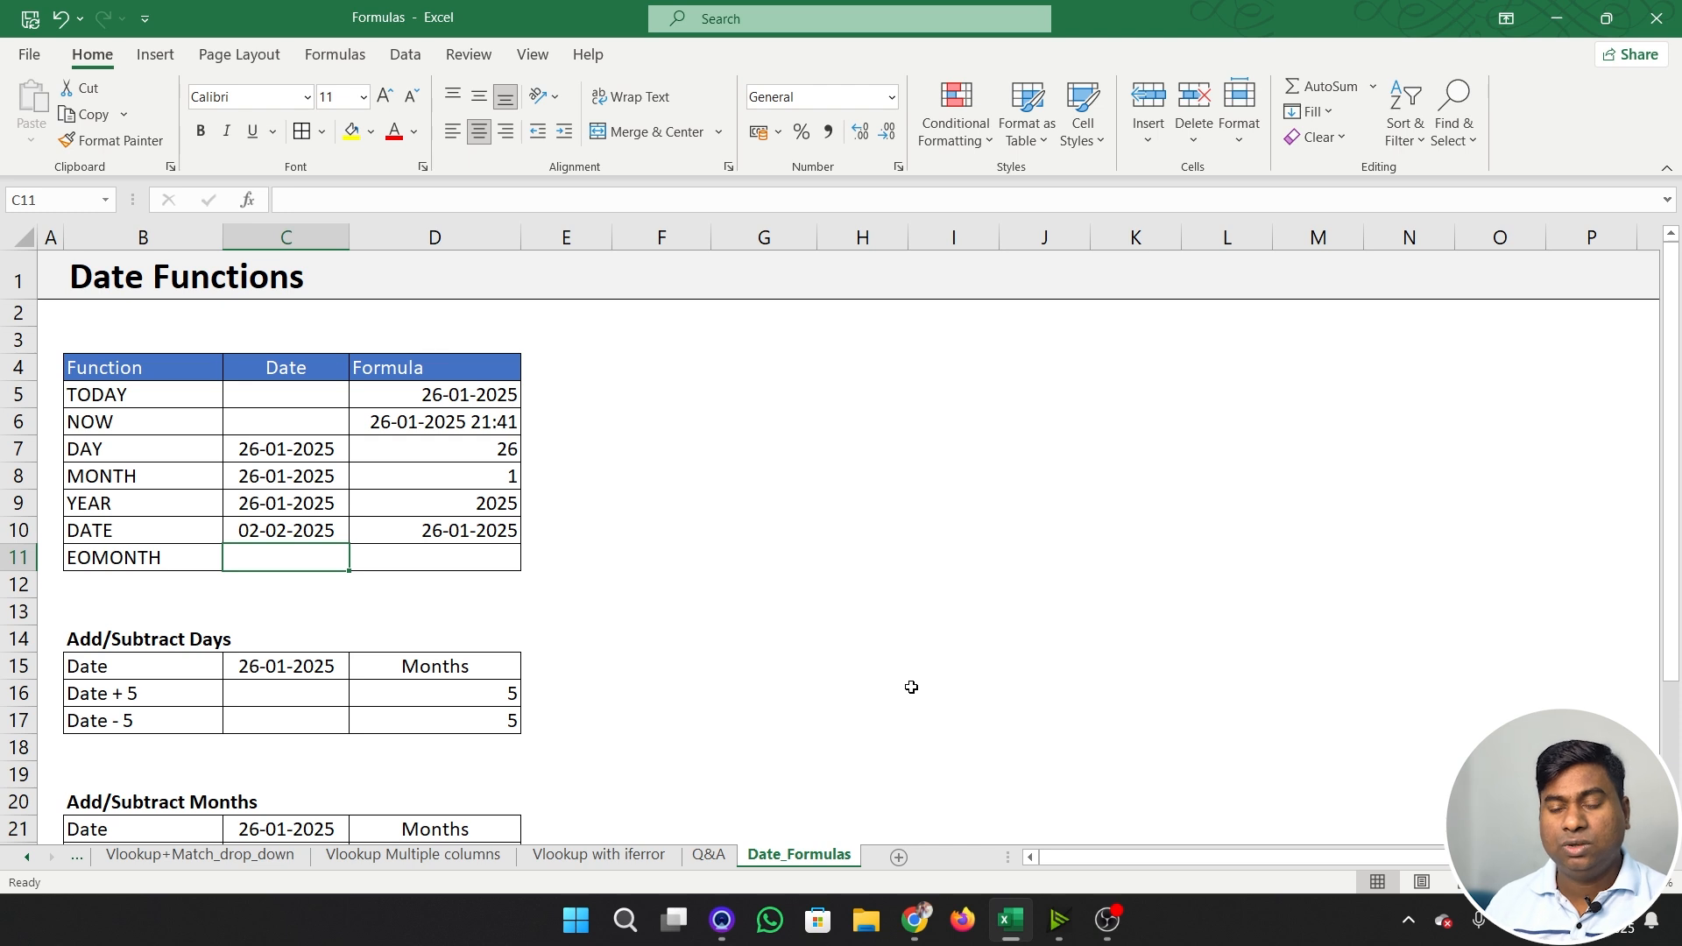
- Enter the date 06/07/2025 in C11, in the EOMONTH row
type("01/07")
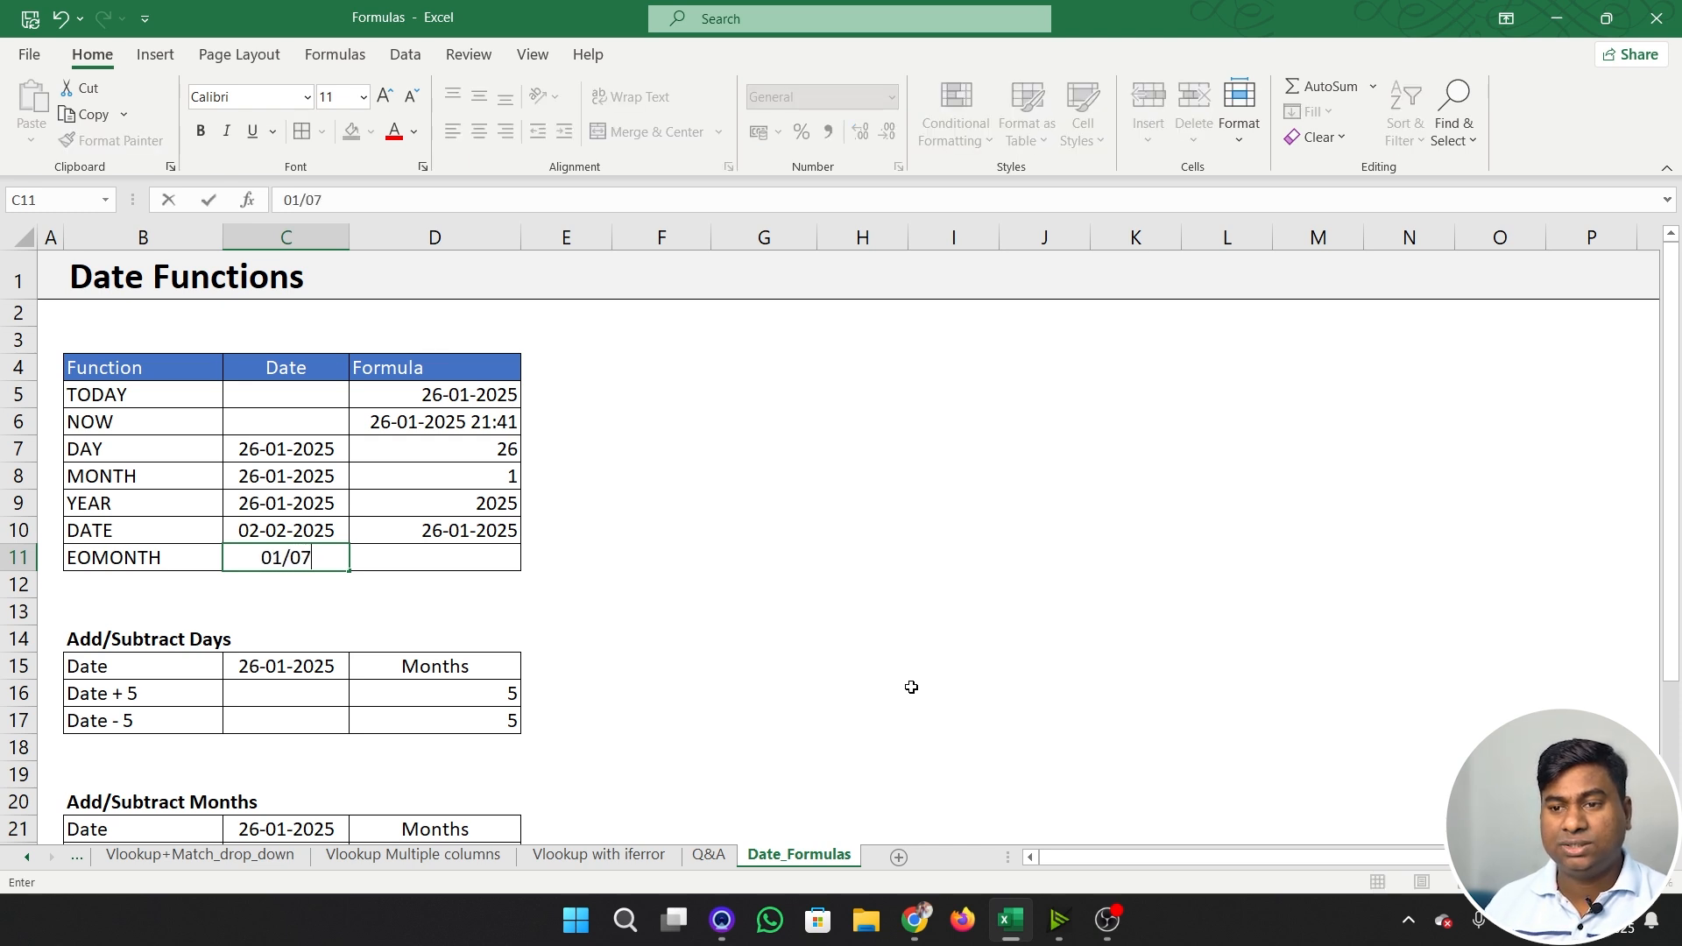
key("BackSpace")
key("BackSpace")
key("BackSpace")
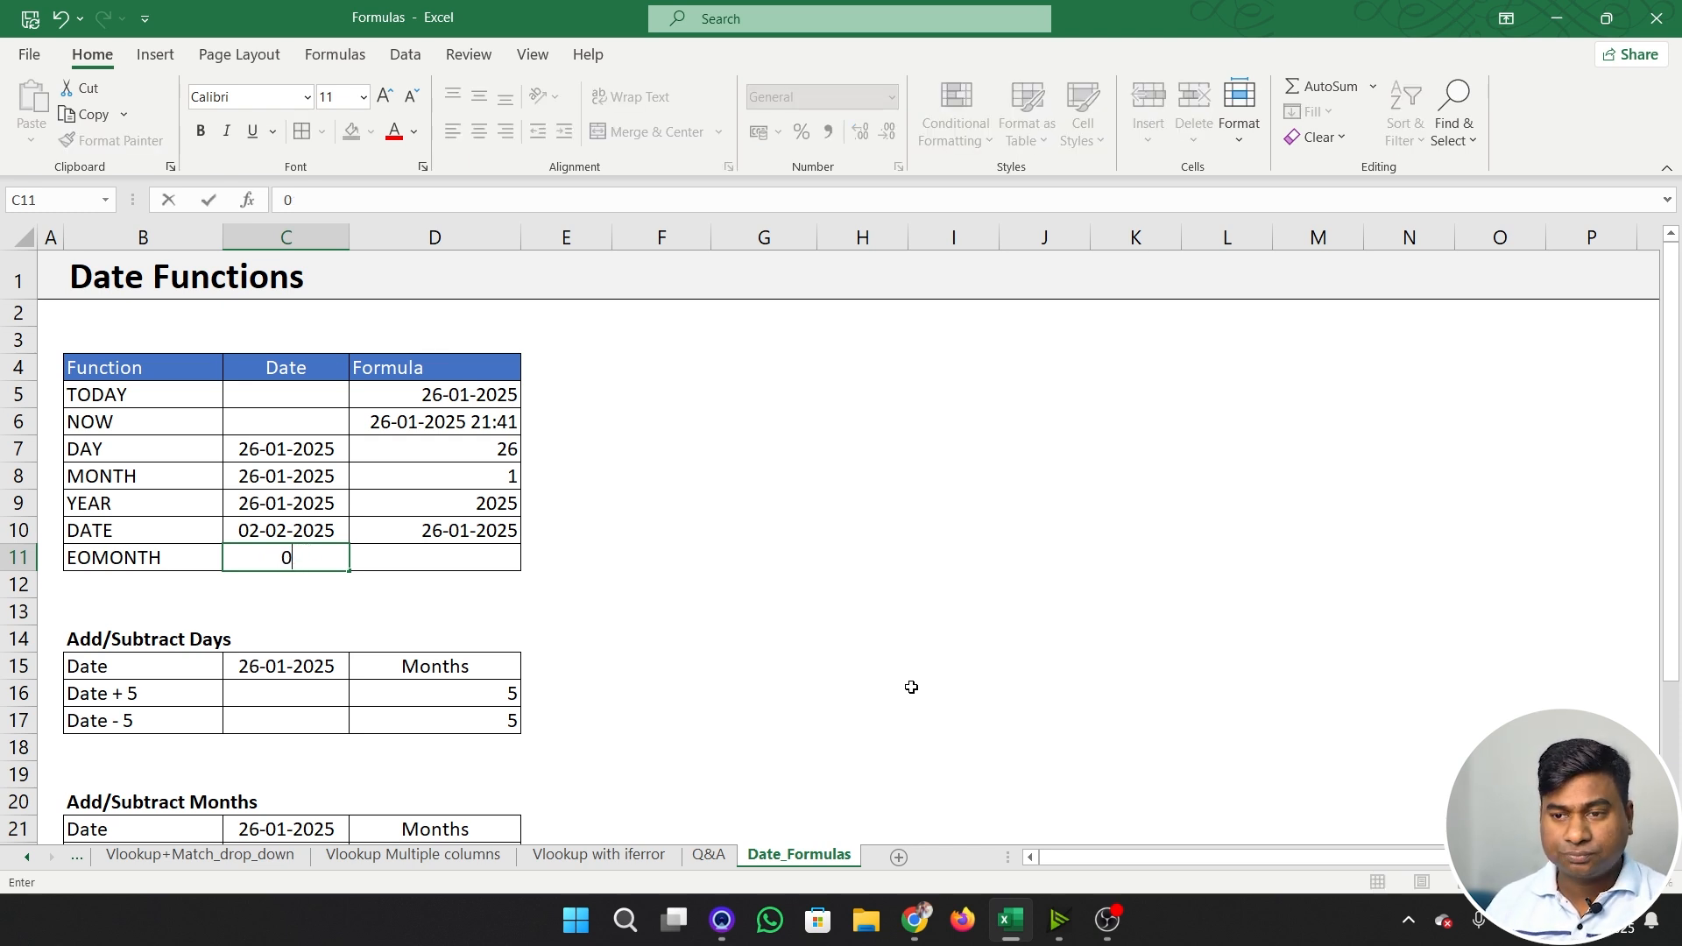
type("6/07/2025")
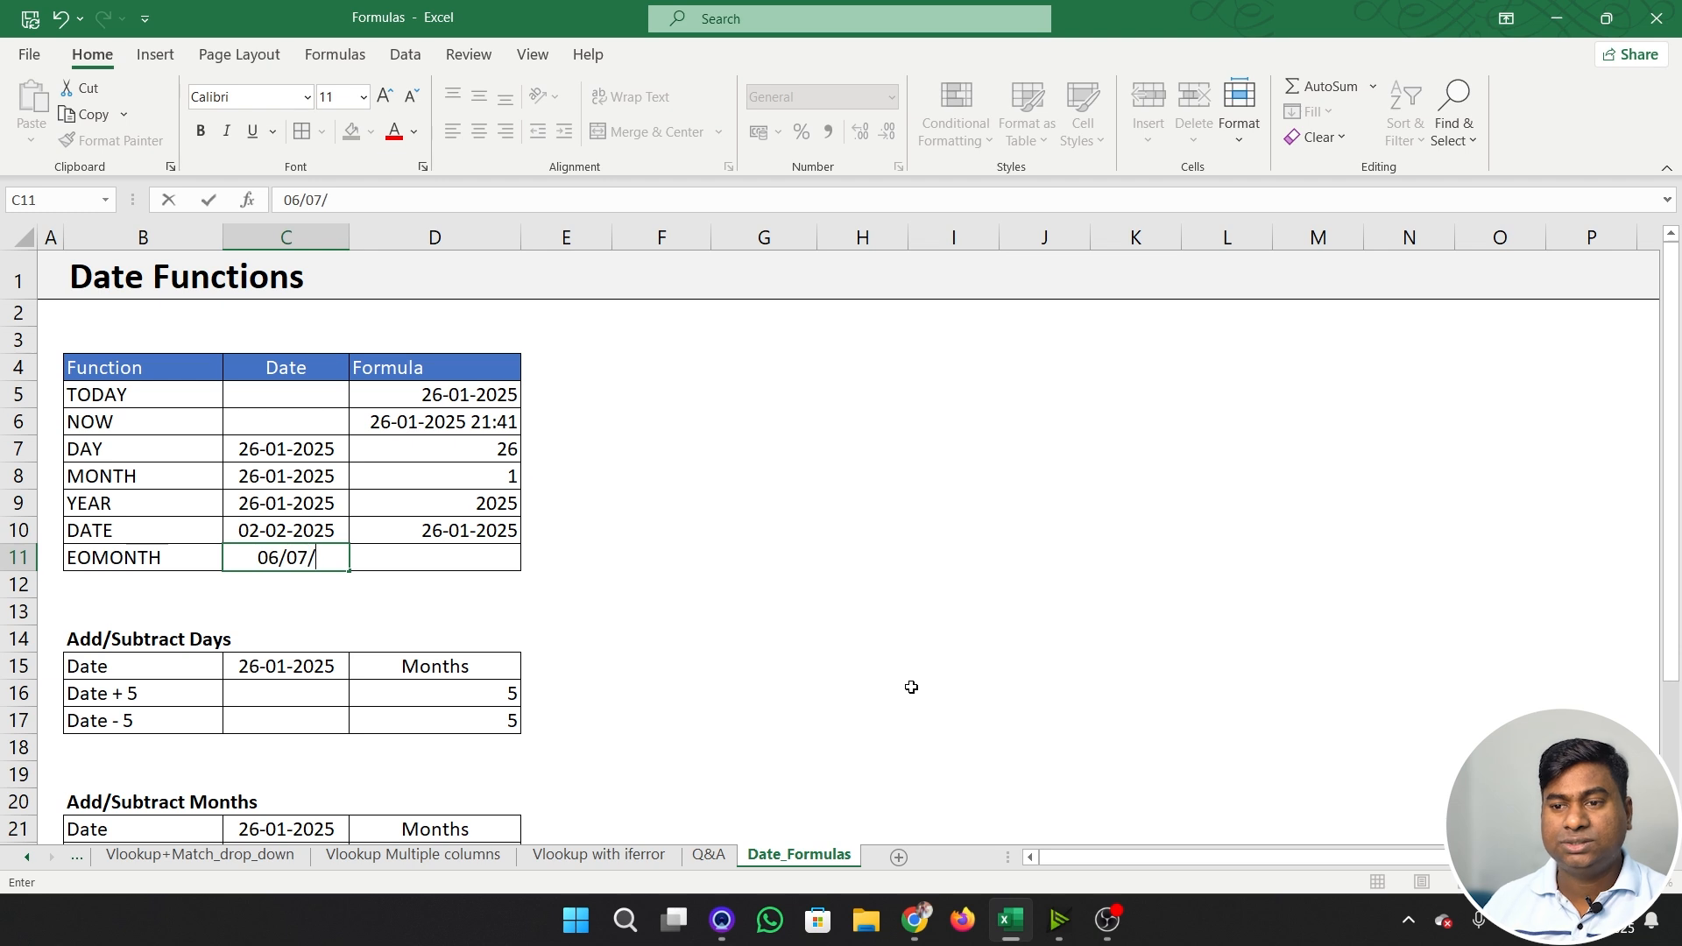
key("Return")
- Highlight the two dates in C10:C11 with yellow fill
key("Up")
key("Up")
key("shift+Down")
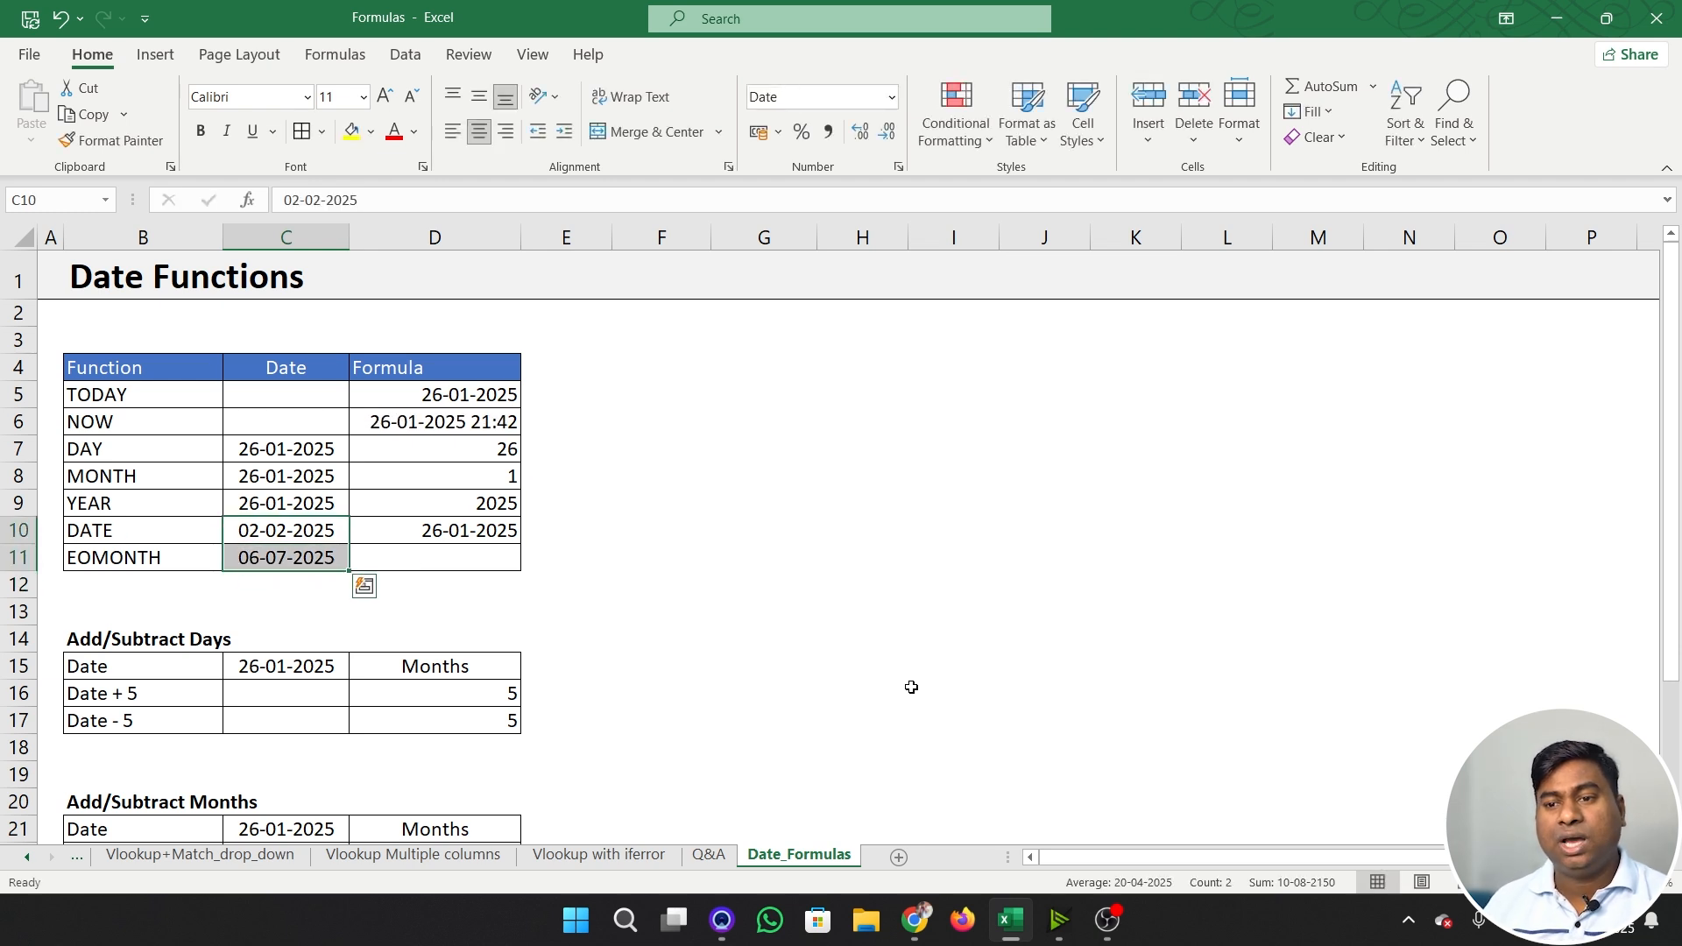
left_click(351, 132)
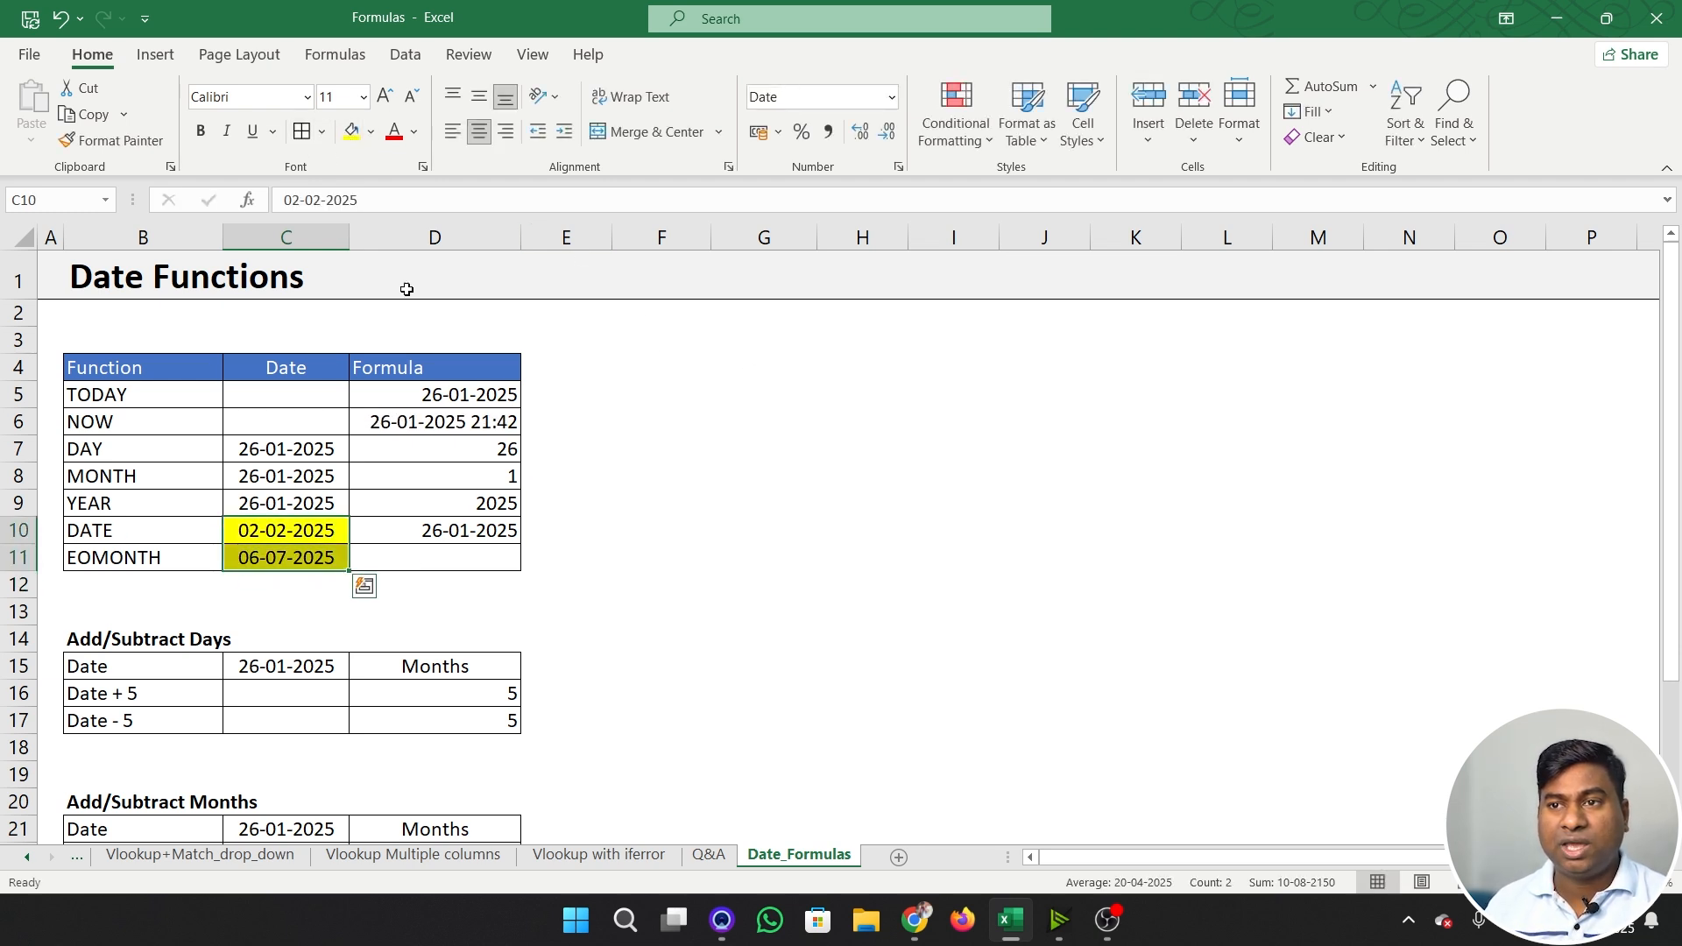
- Change the month of the date in C11 to 06, giving 06-06-2025
left_click(441, 556)
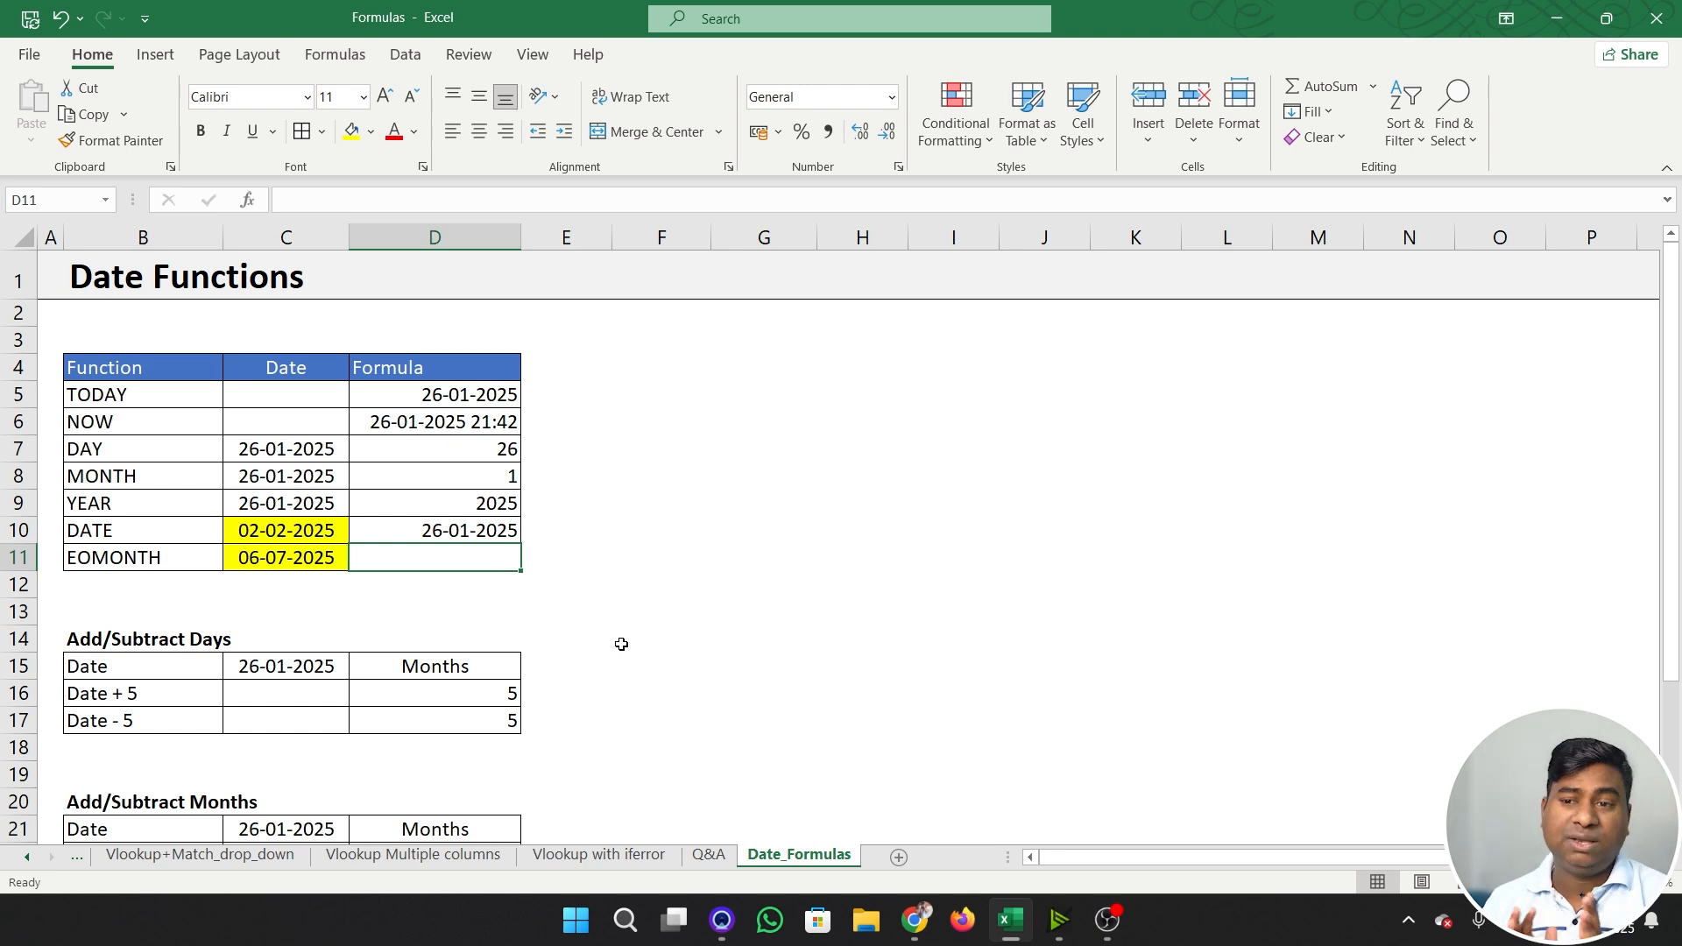
key("Left")
key("F2")
key("Left")
key("Left")
key("Left")
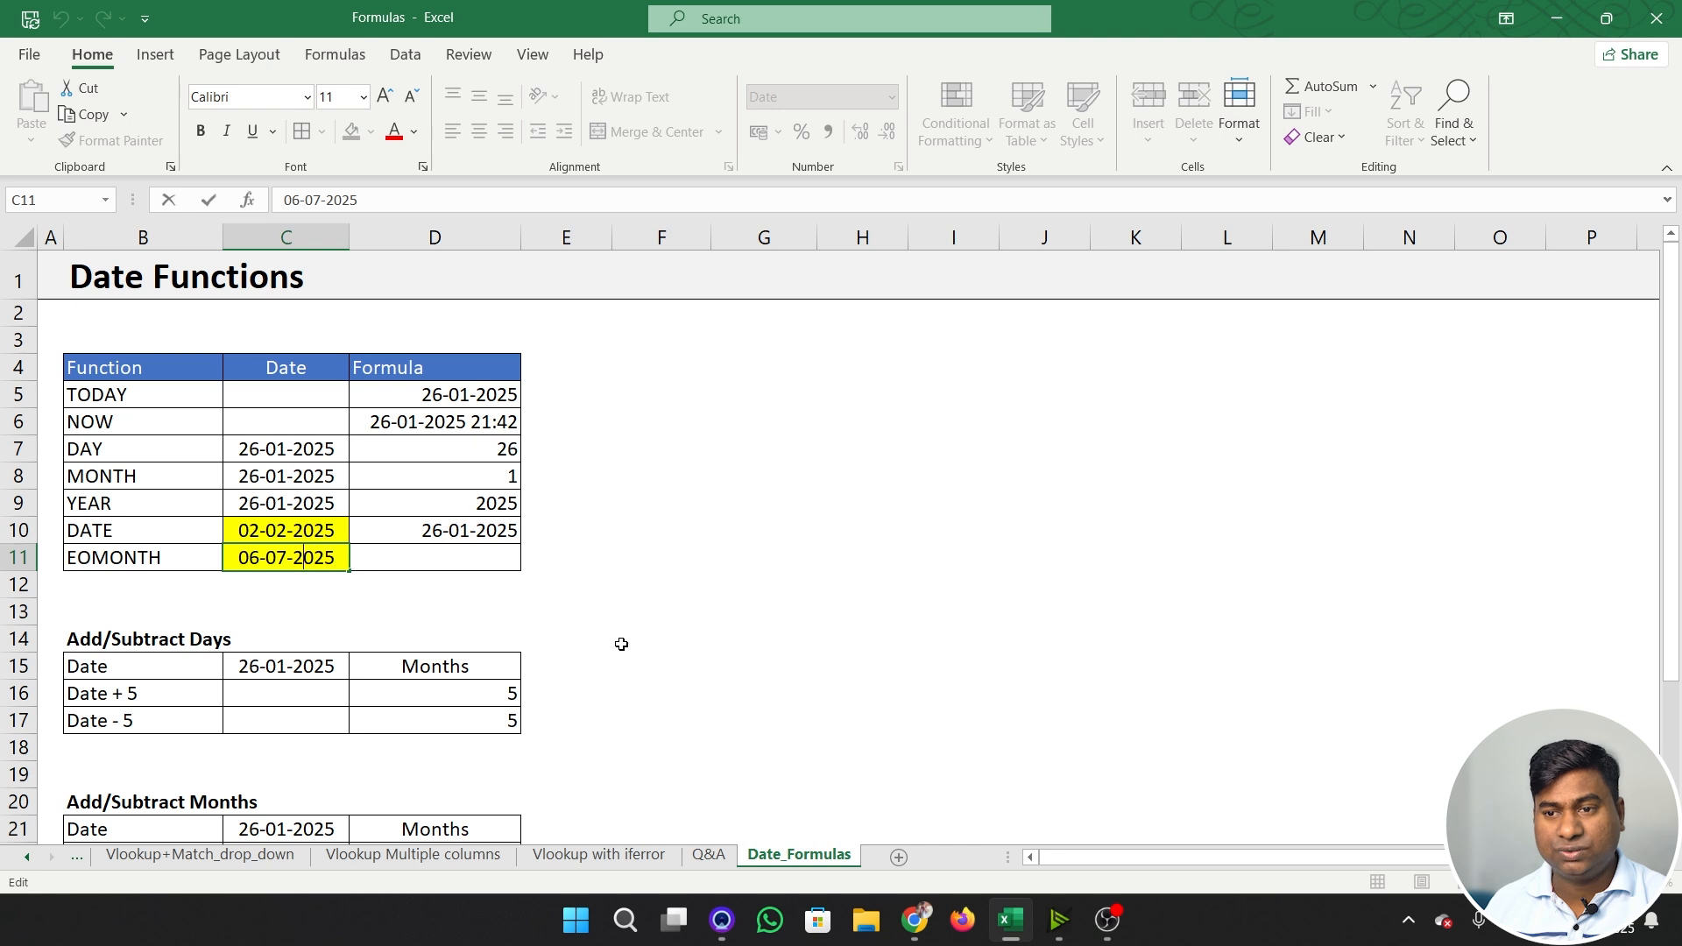
key("BackSpace")
type("6")
key("Return")
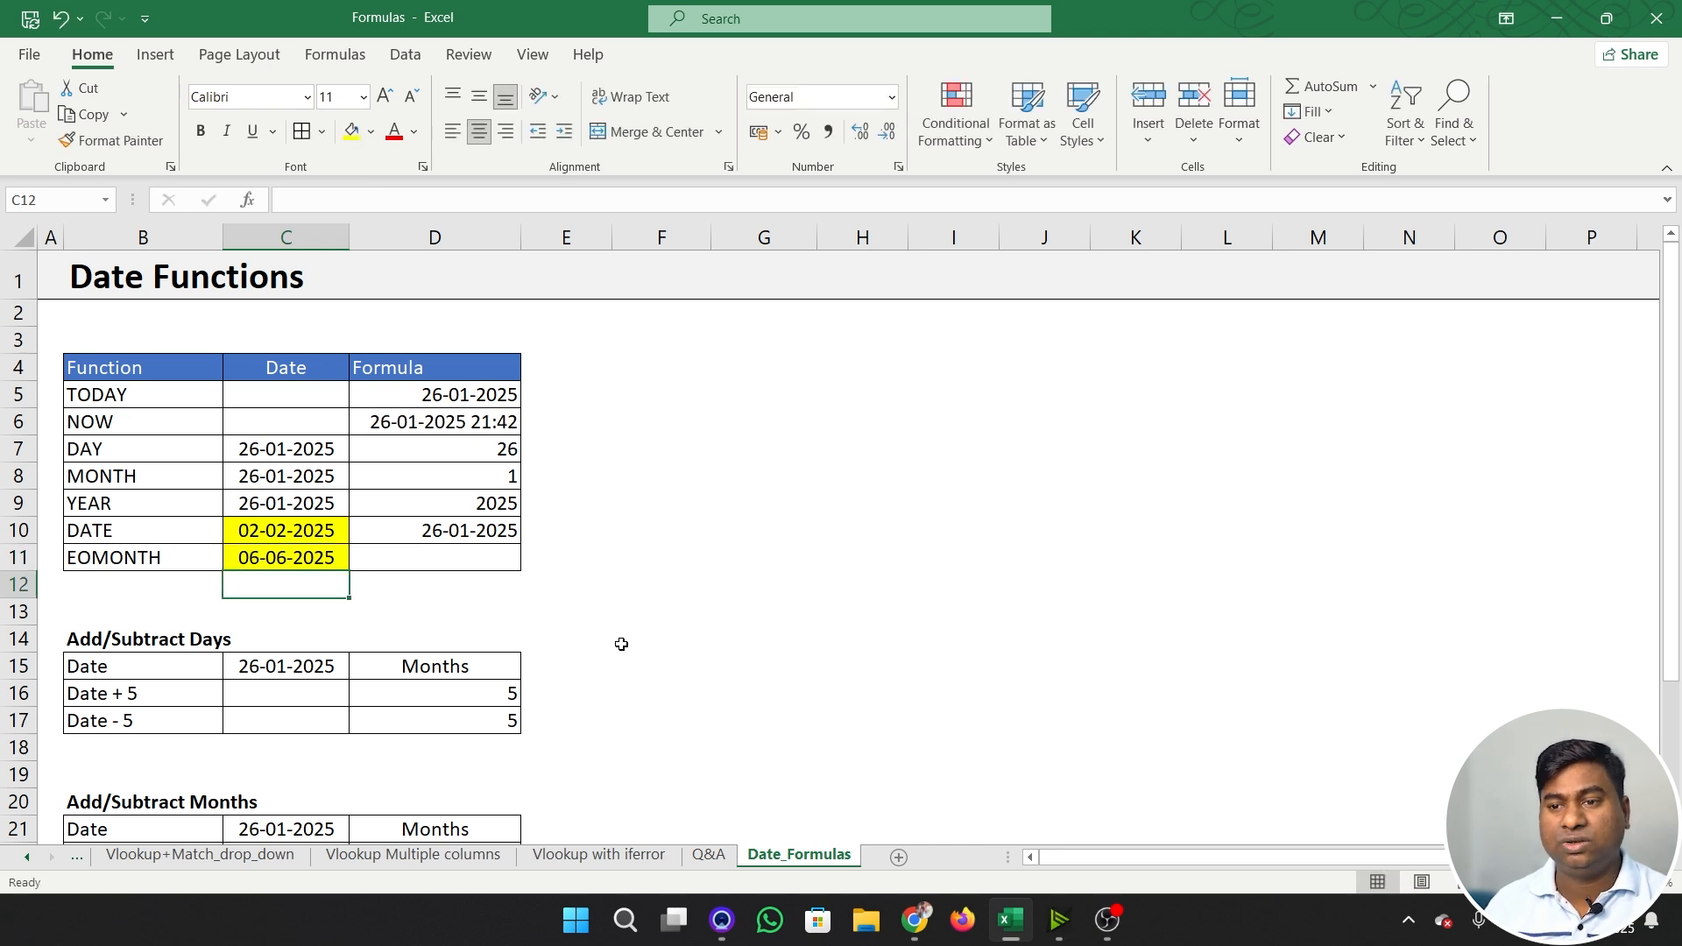
key("Up")
key("Right")
key("Right")
key("Left")
key("Left")
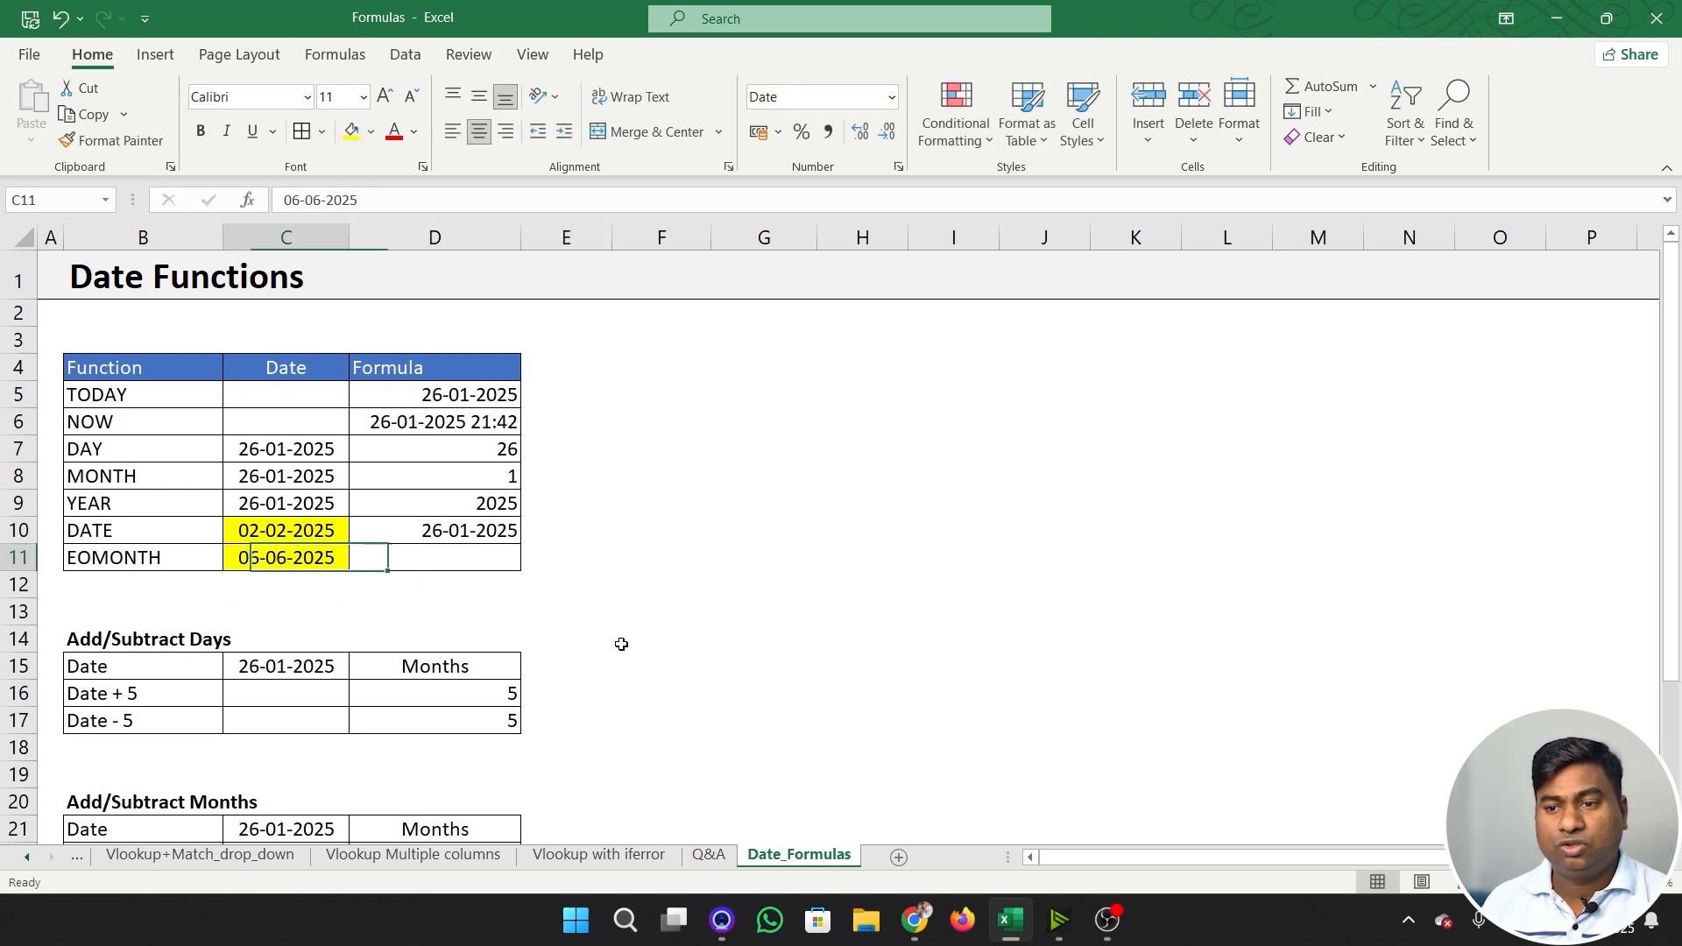
key("Up")
key("Down")
- Enter =EOMONTH(C11,0) in D11 of the EOMONTH row and format the result as a date
key("Right")
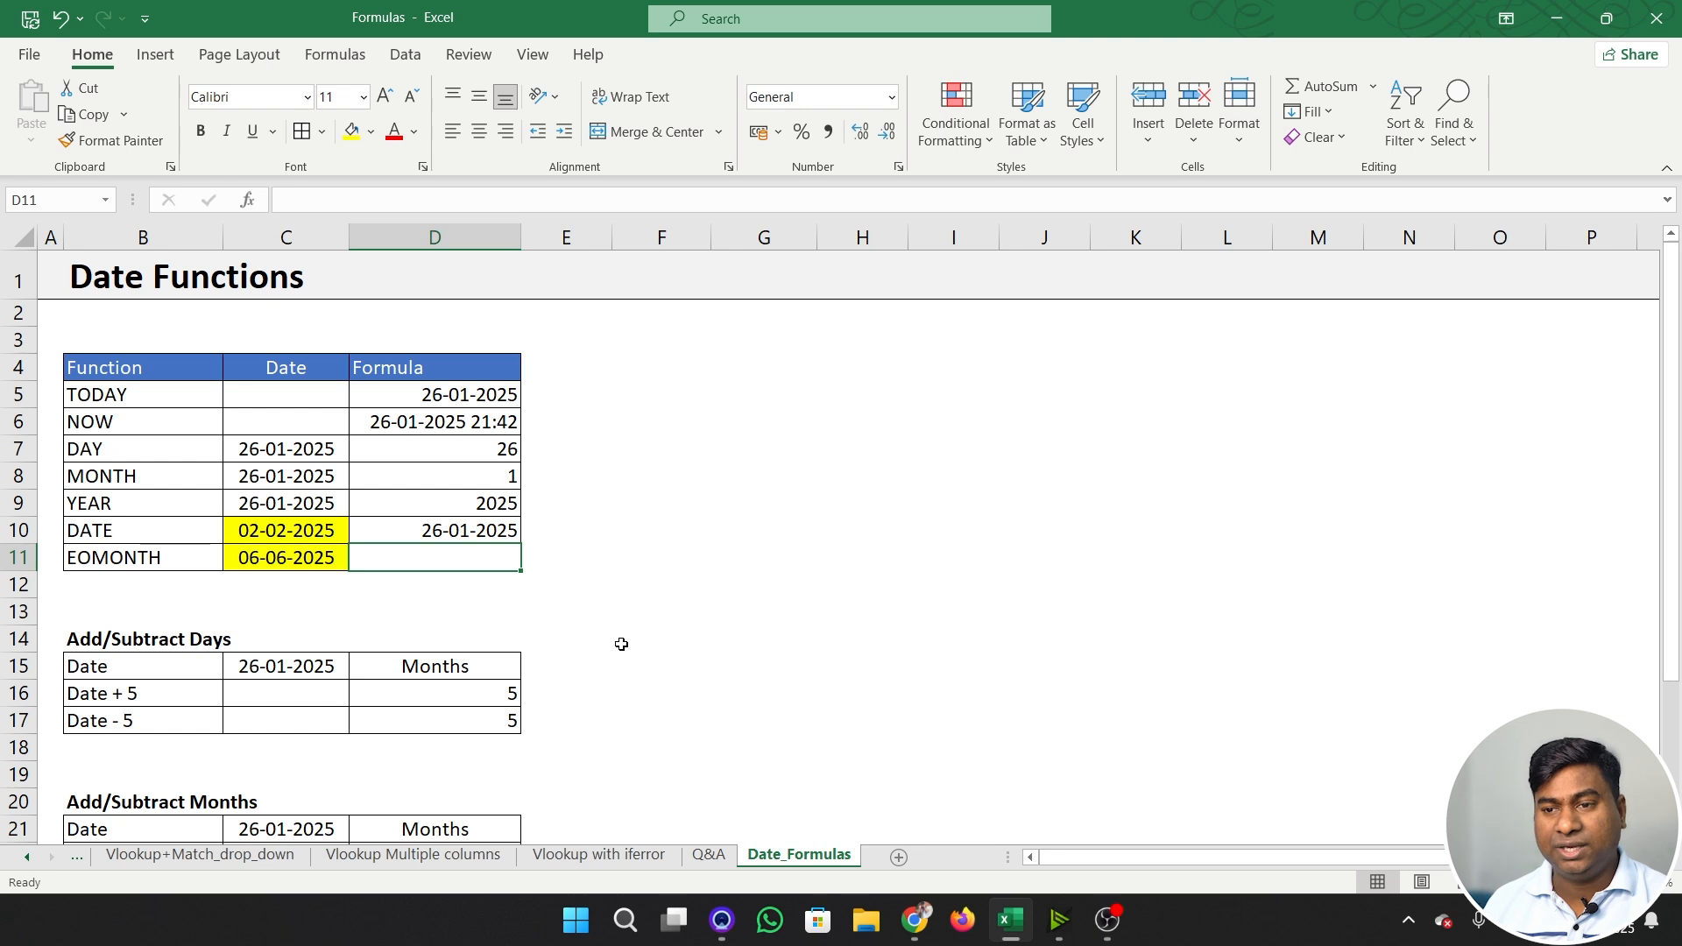
type("=eo")
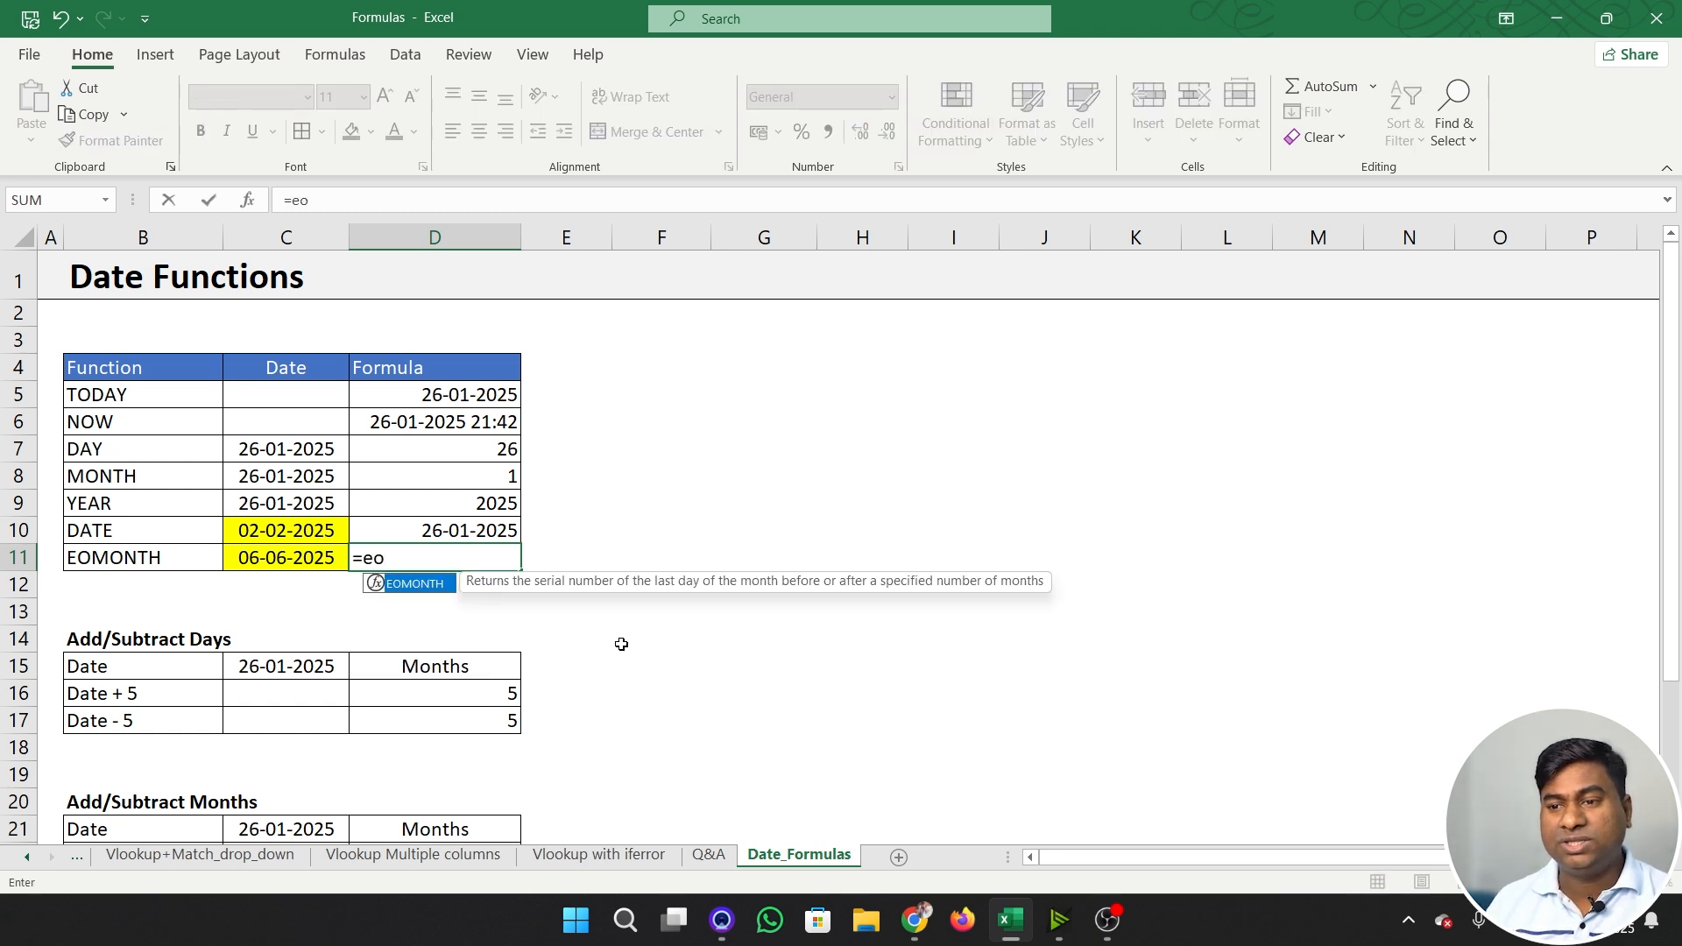
key("Tab")
key("Left")
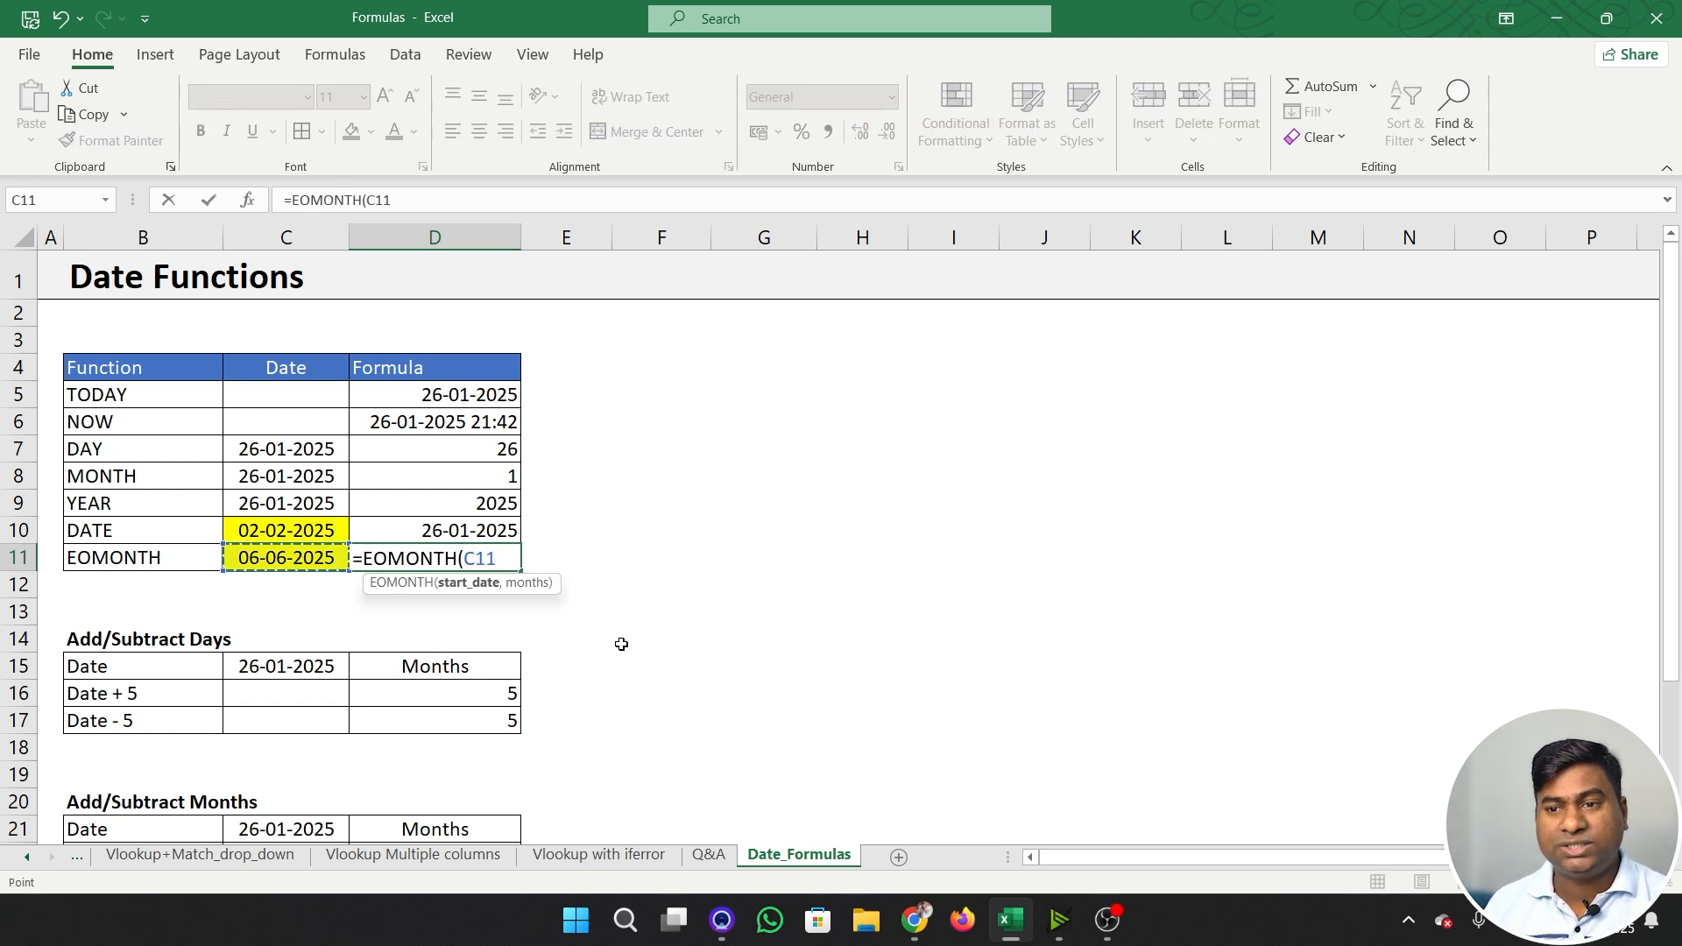
type(",")
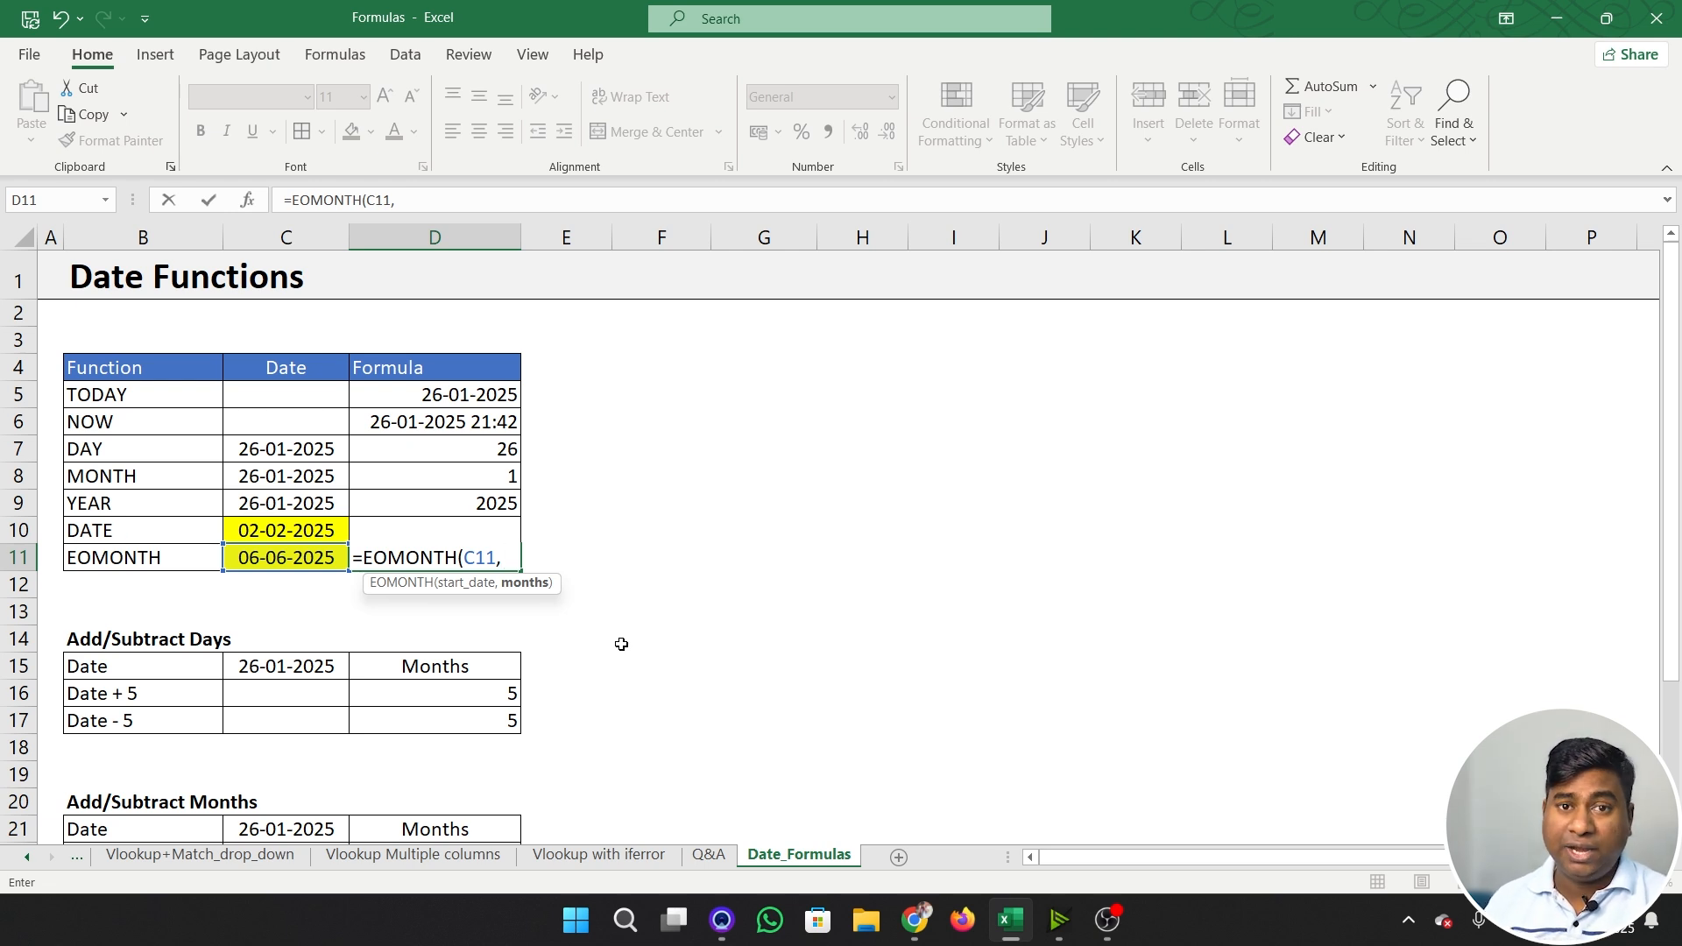
type("0")
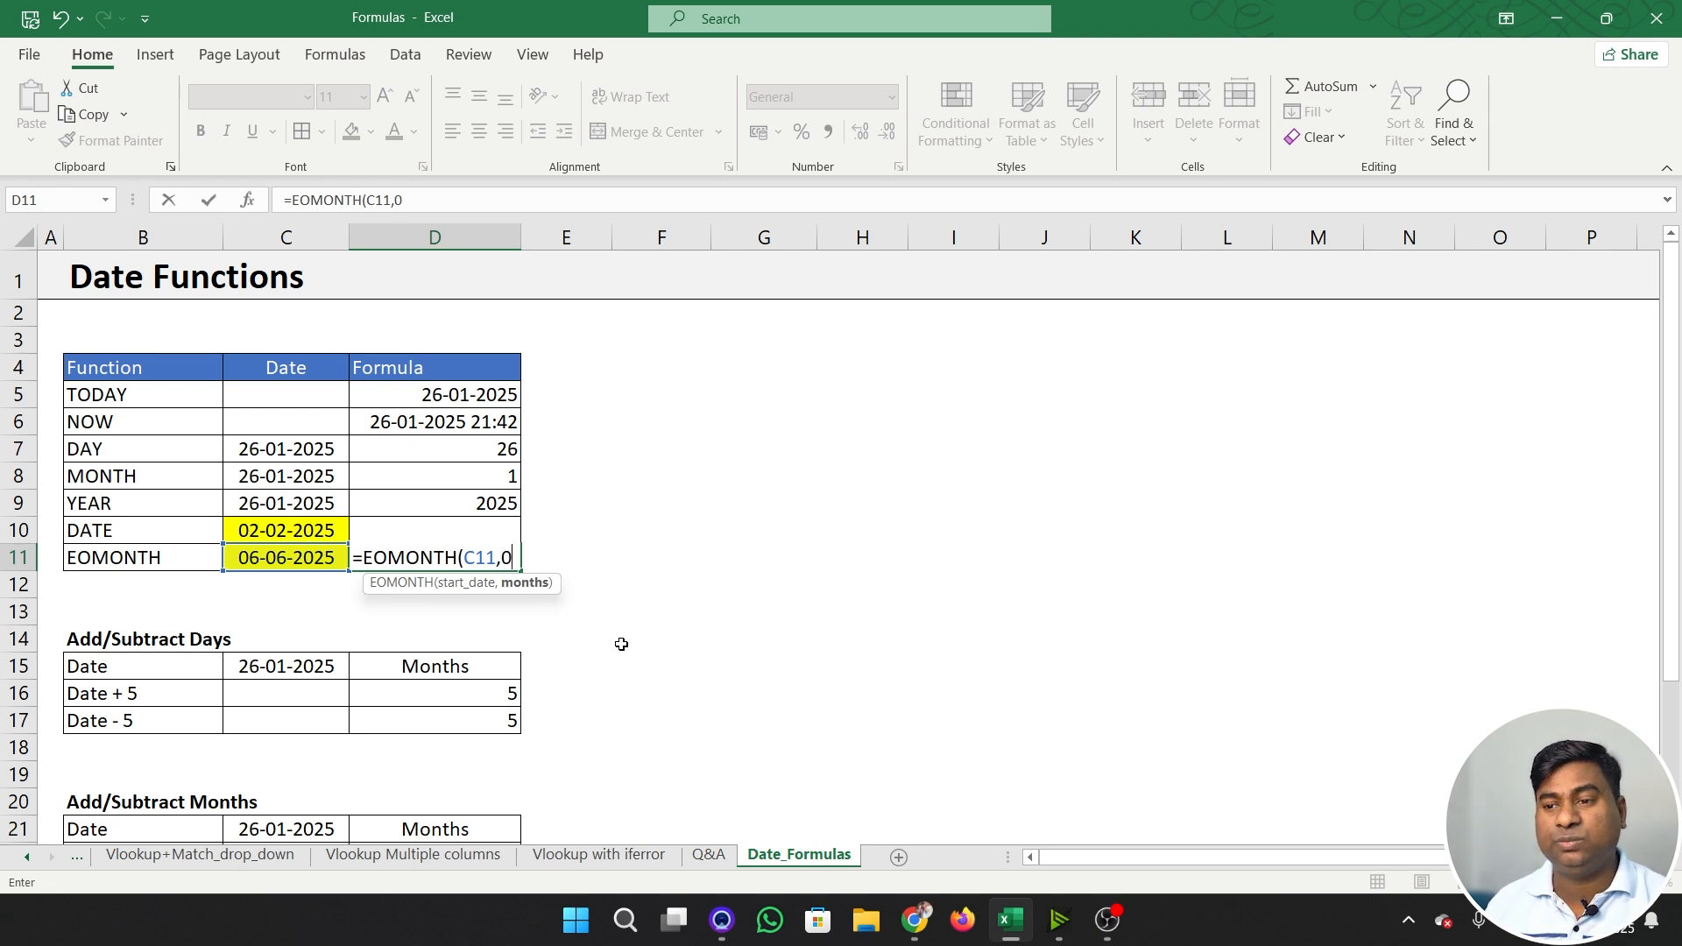
type(")")
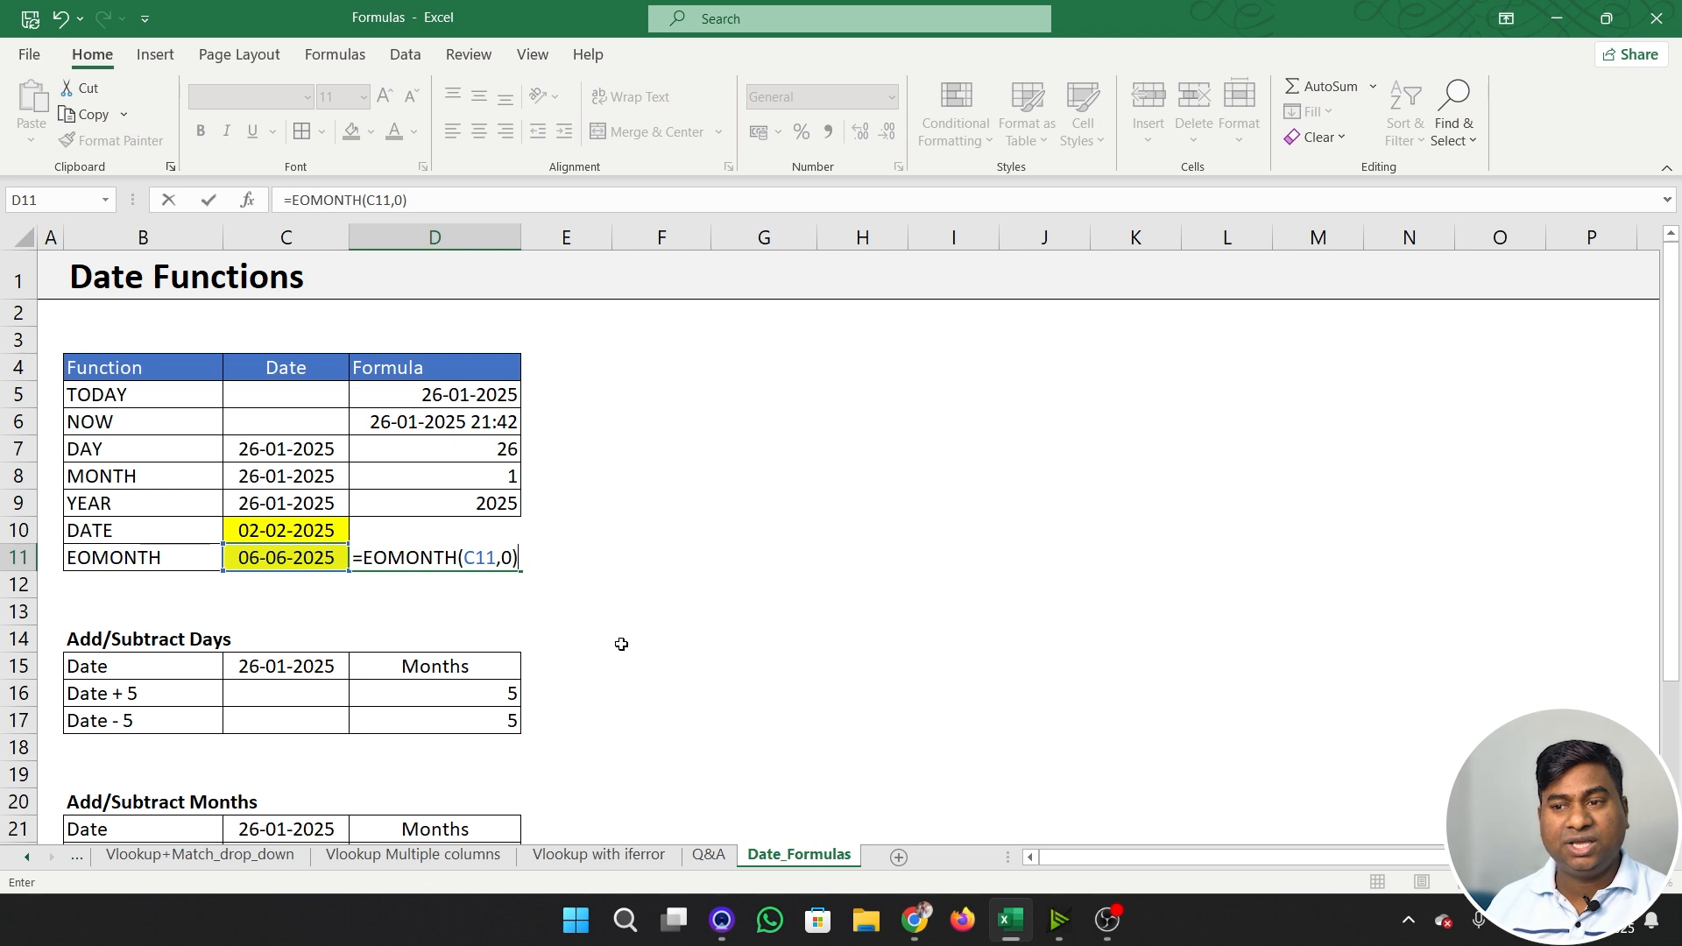
key("Return")
key("Up")
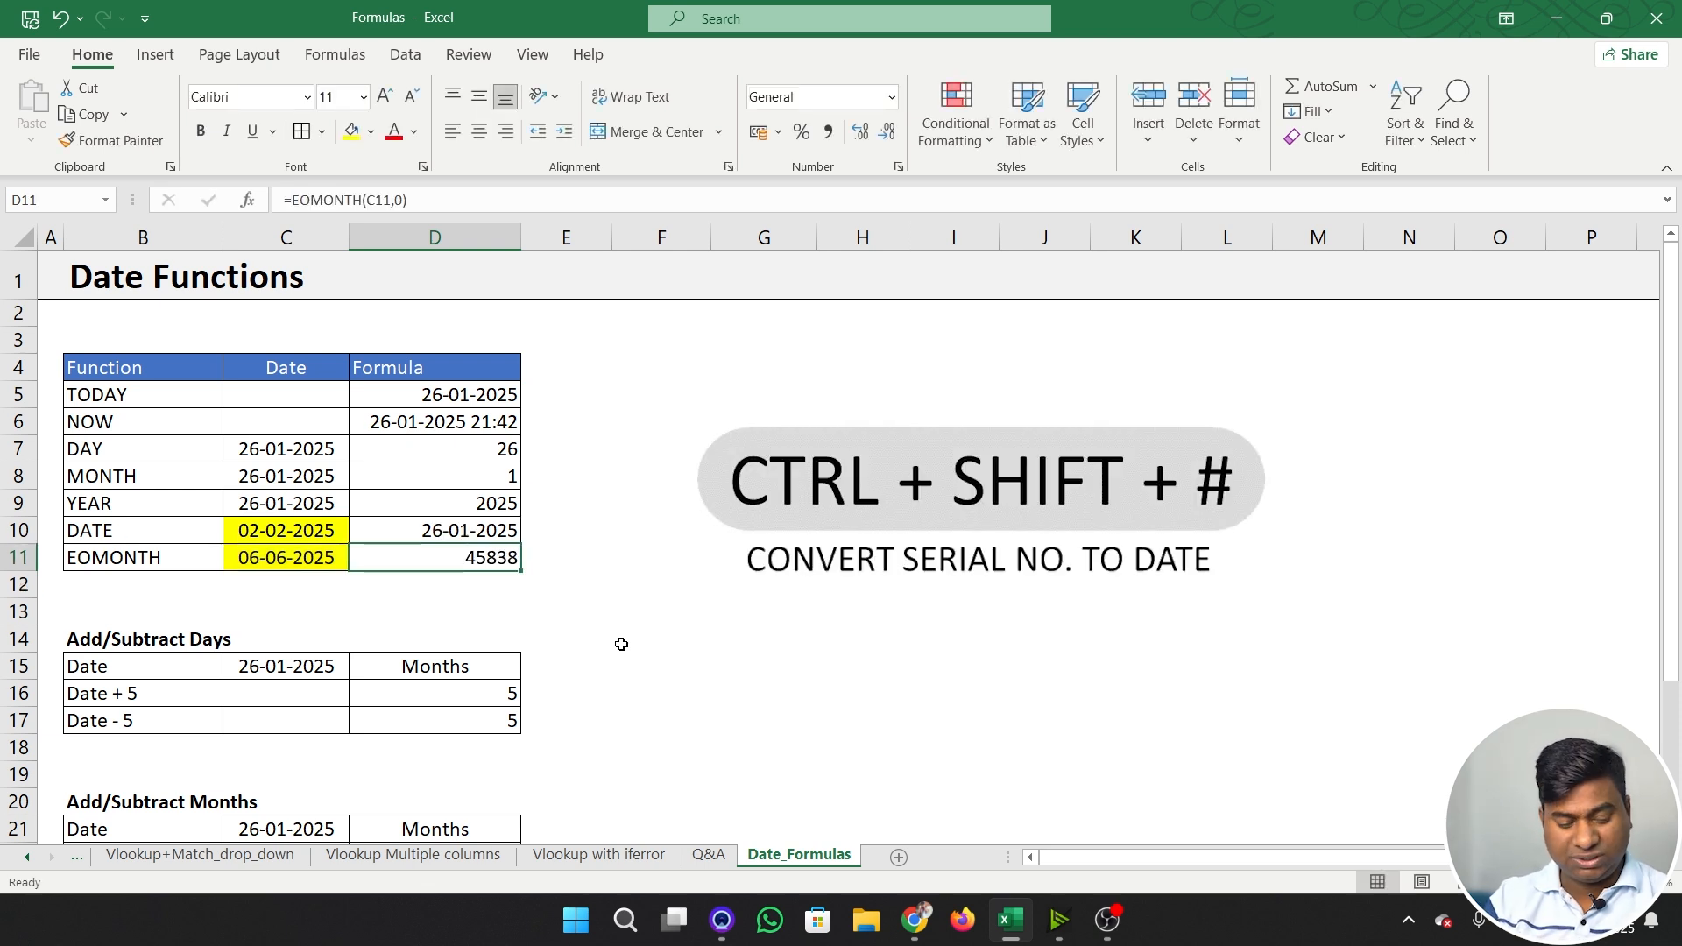
key("ctrl+shift+numbersign")
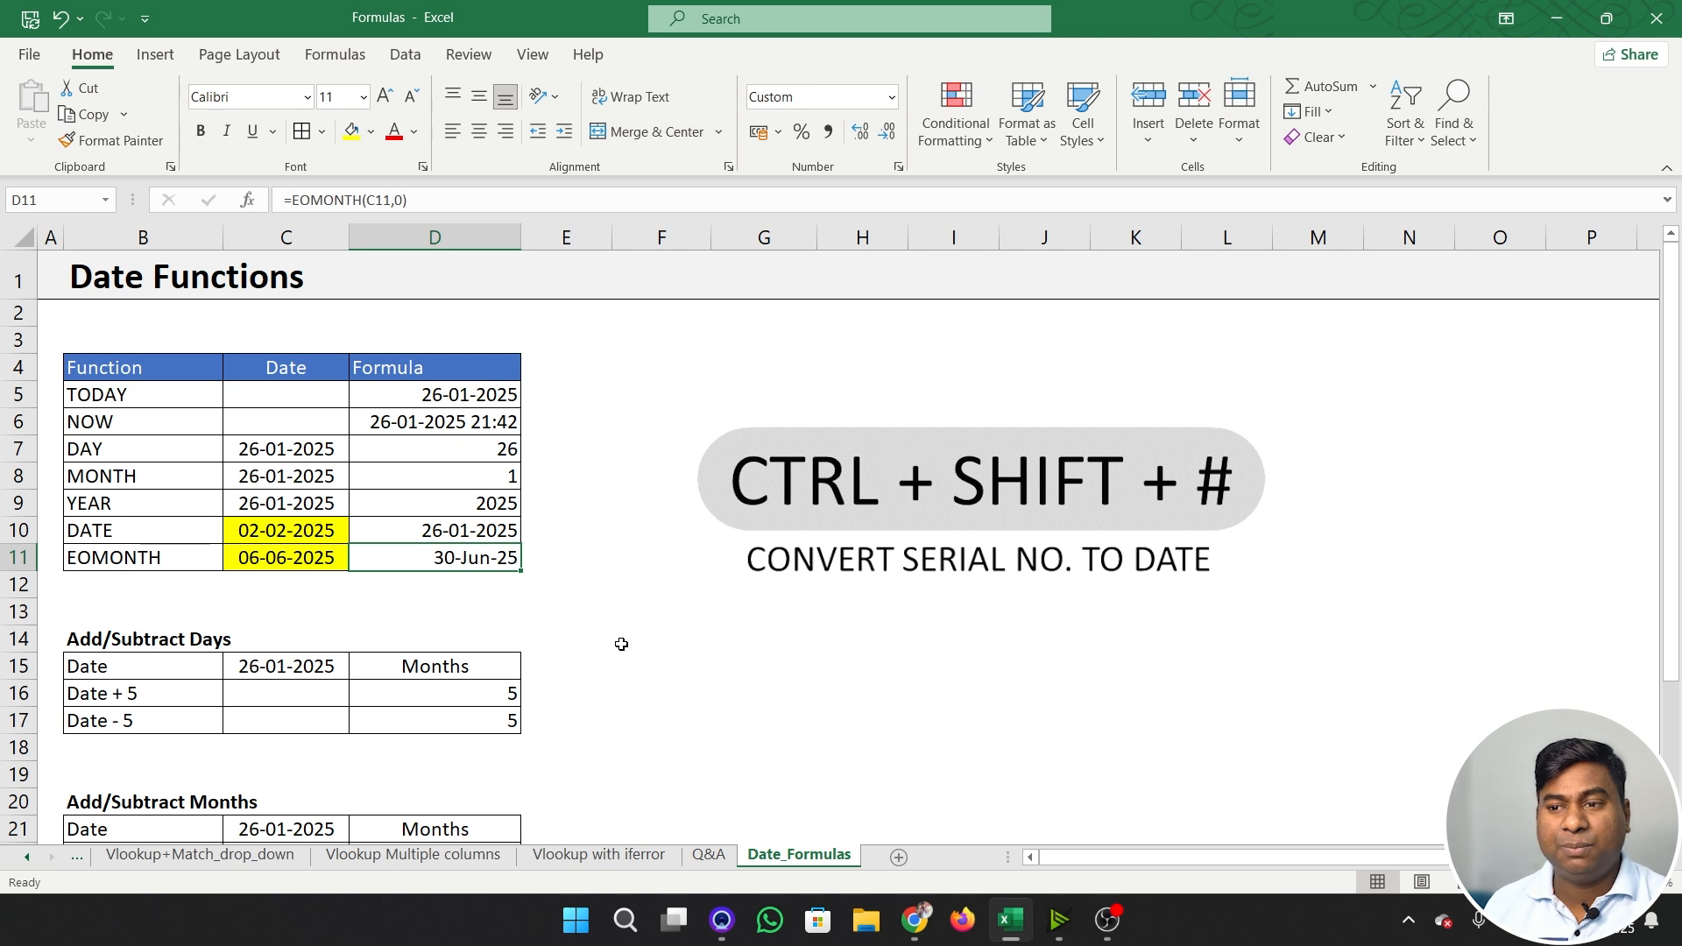
key("Down")
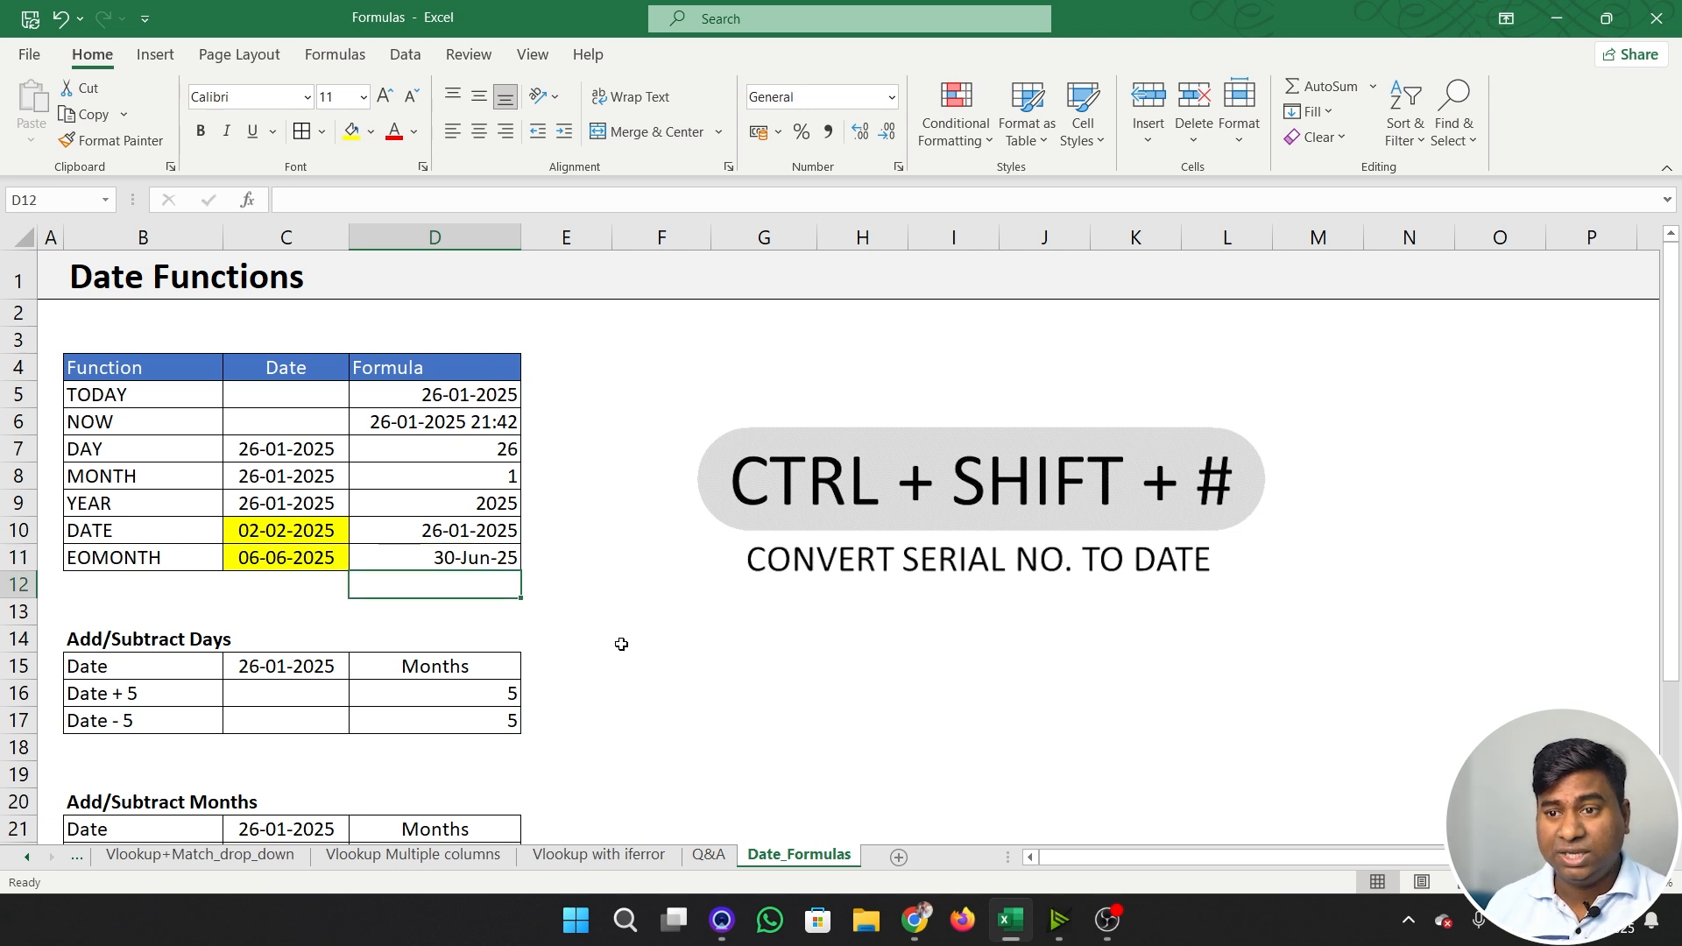
type("=")
key("Escape")
key("Up")
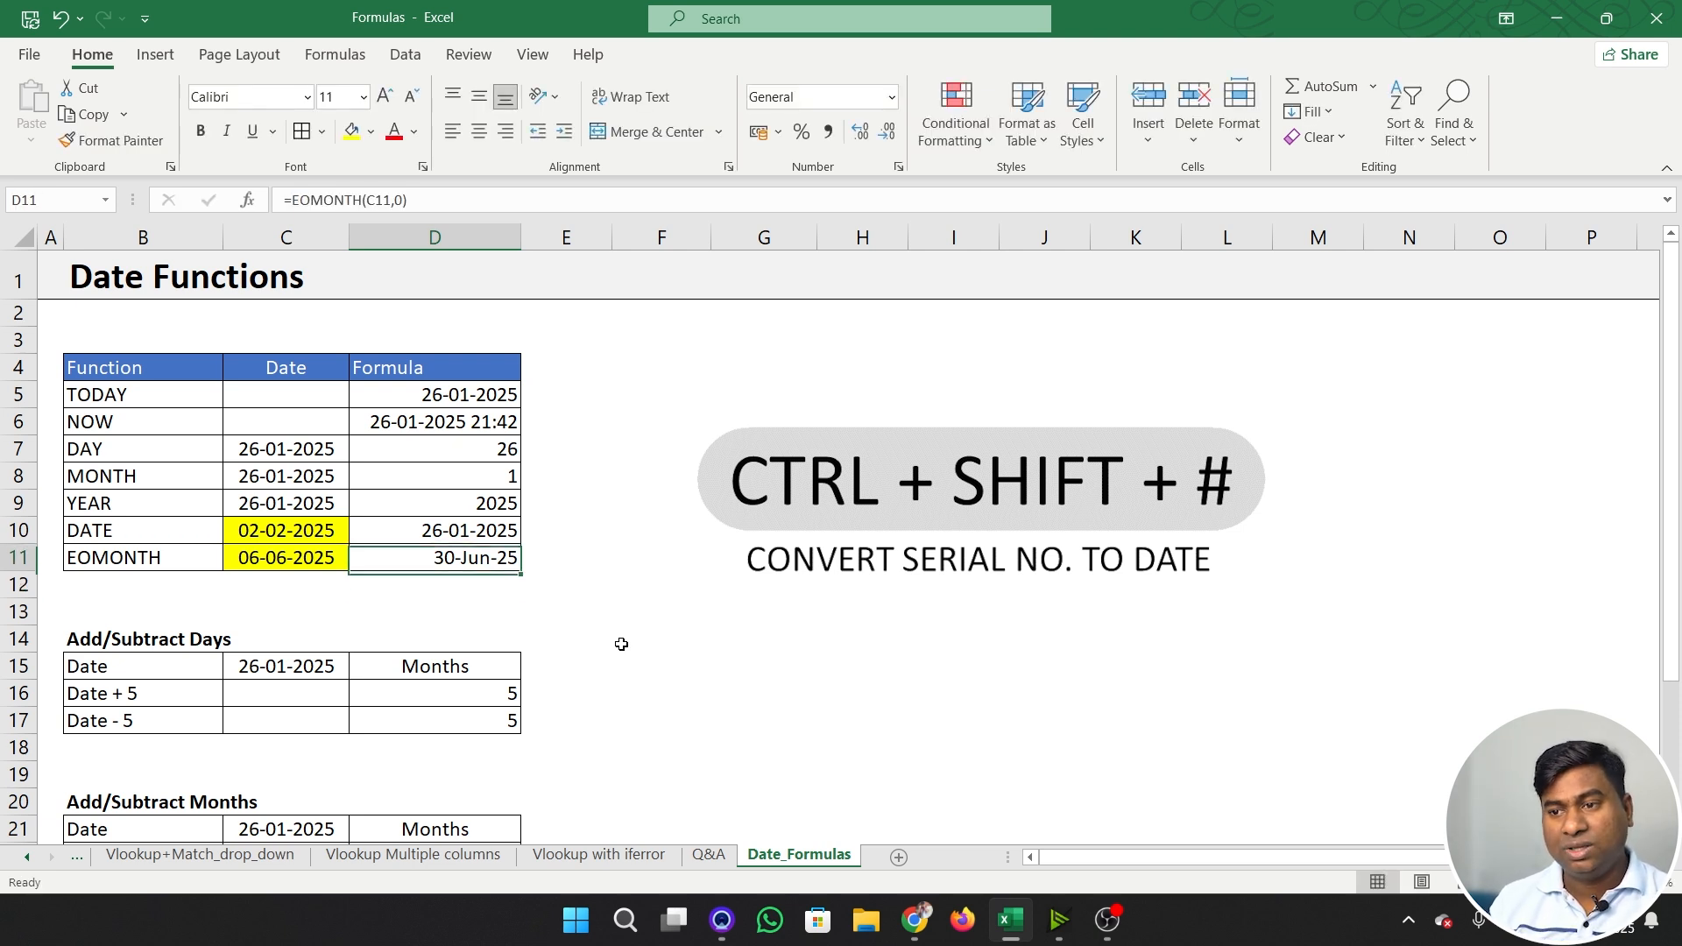
- Enter =EOMONTH(C10,0) in E11, beside the EOMONTH row, and format the result as a date
key("Right")
type("=em")
key("BackSpace")
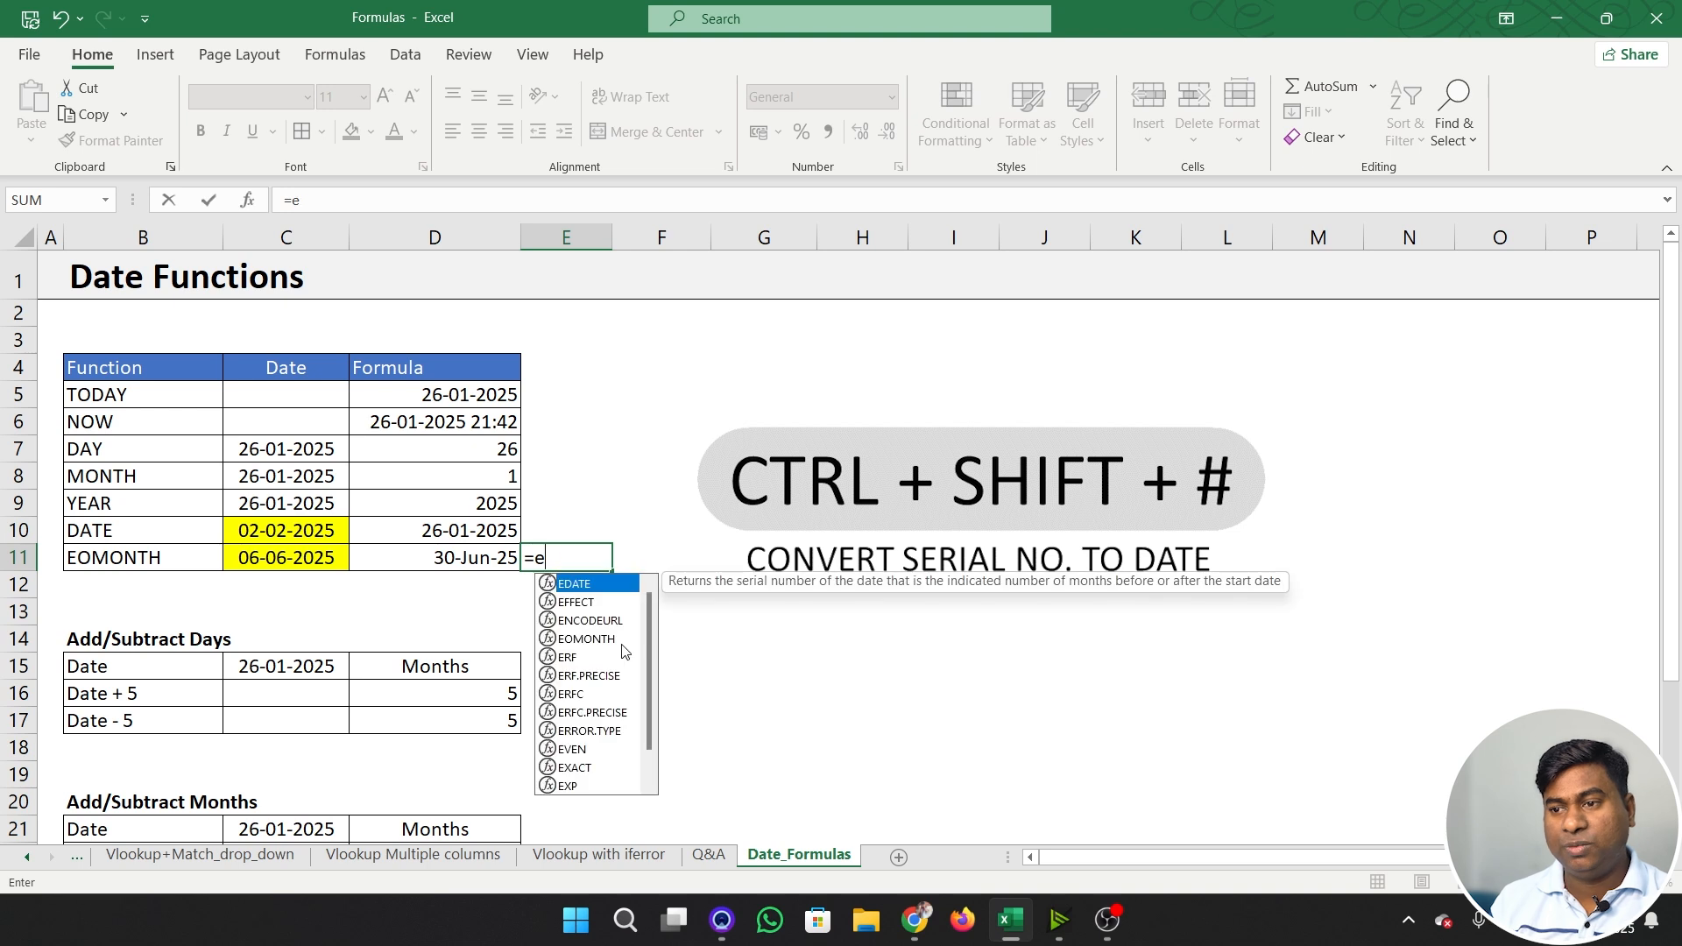
type("o")
key("Tab")
key("Left")
key("Left")
key("Up")
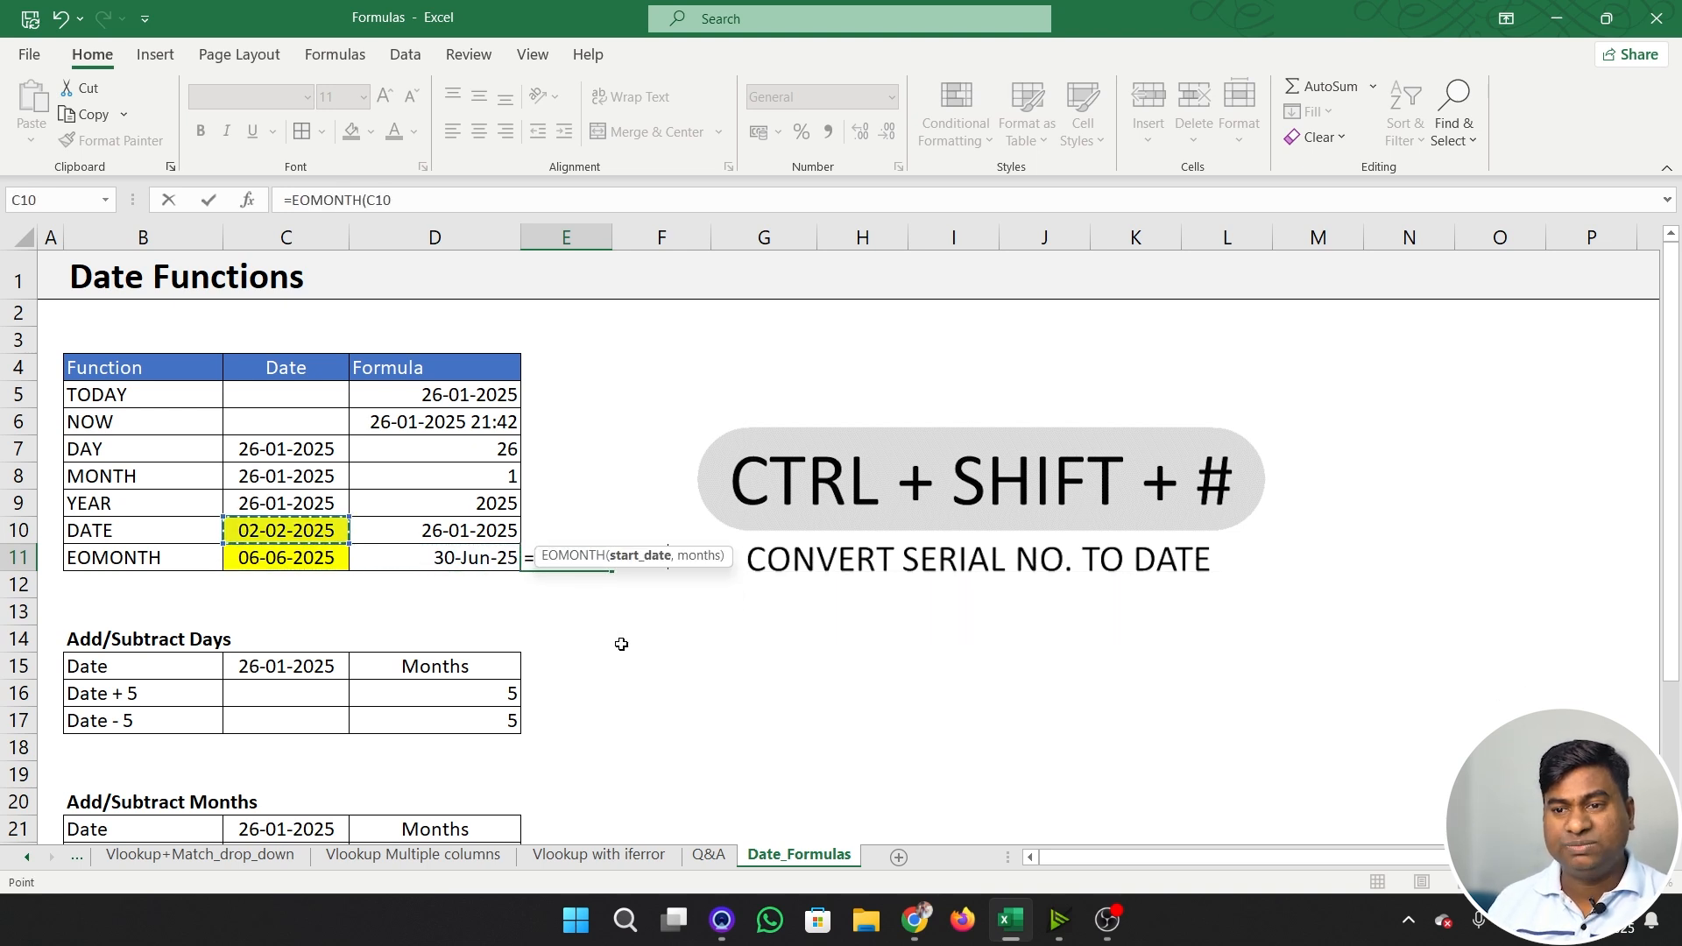
type(",")
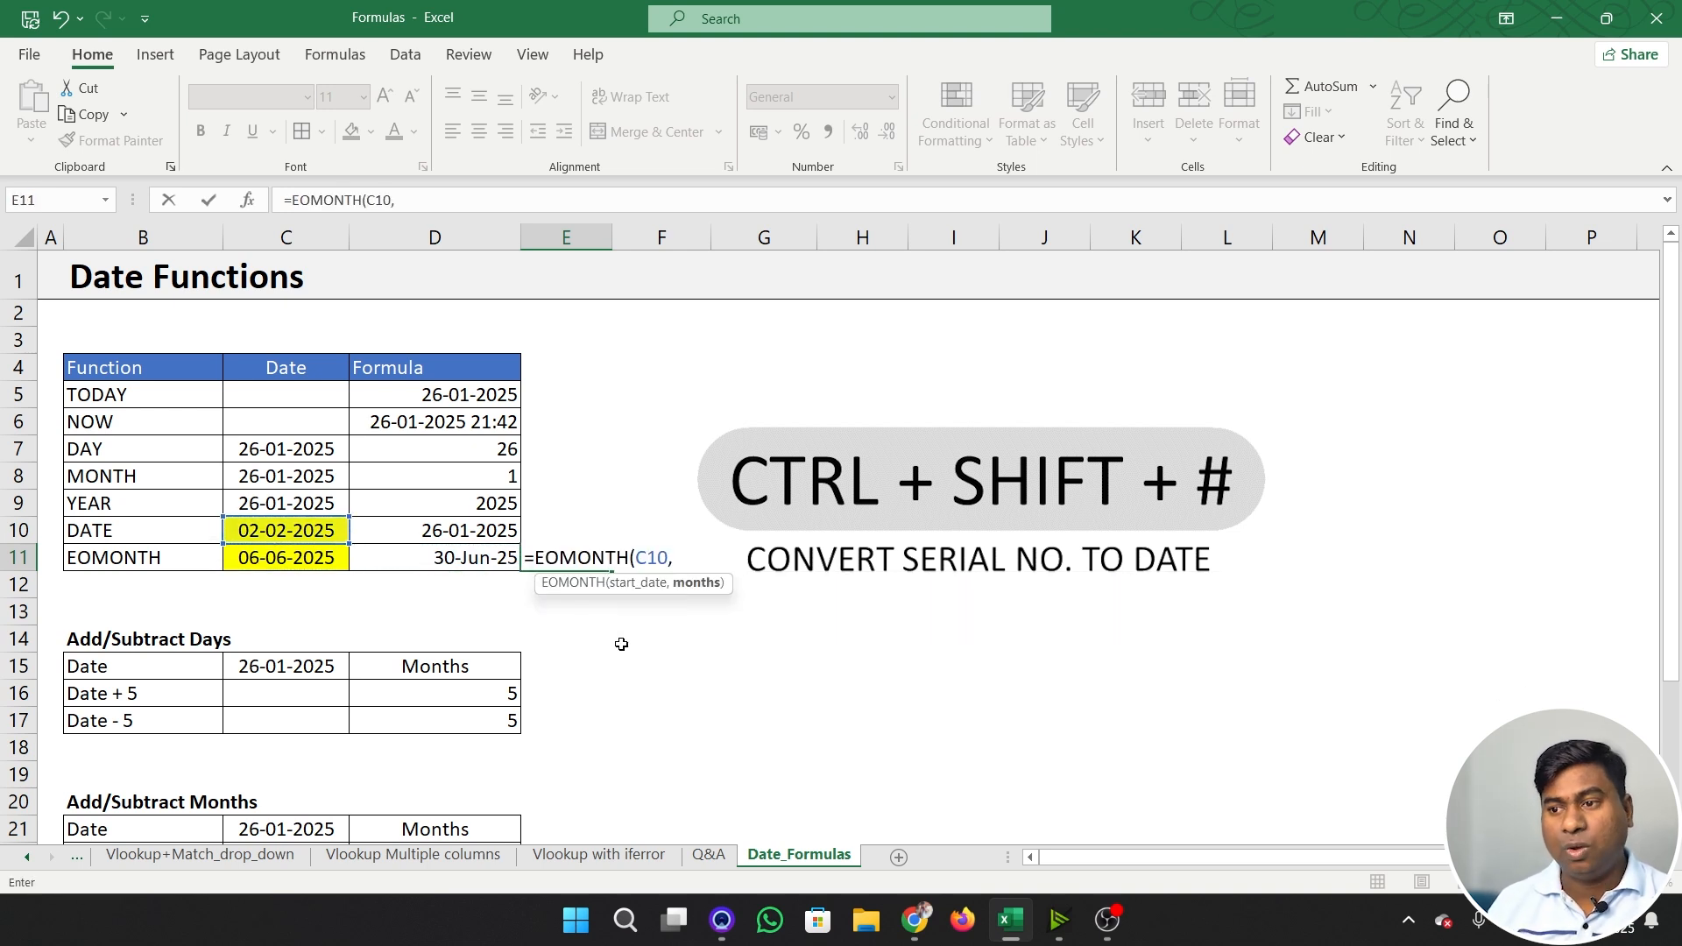
type("0)")
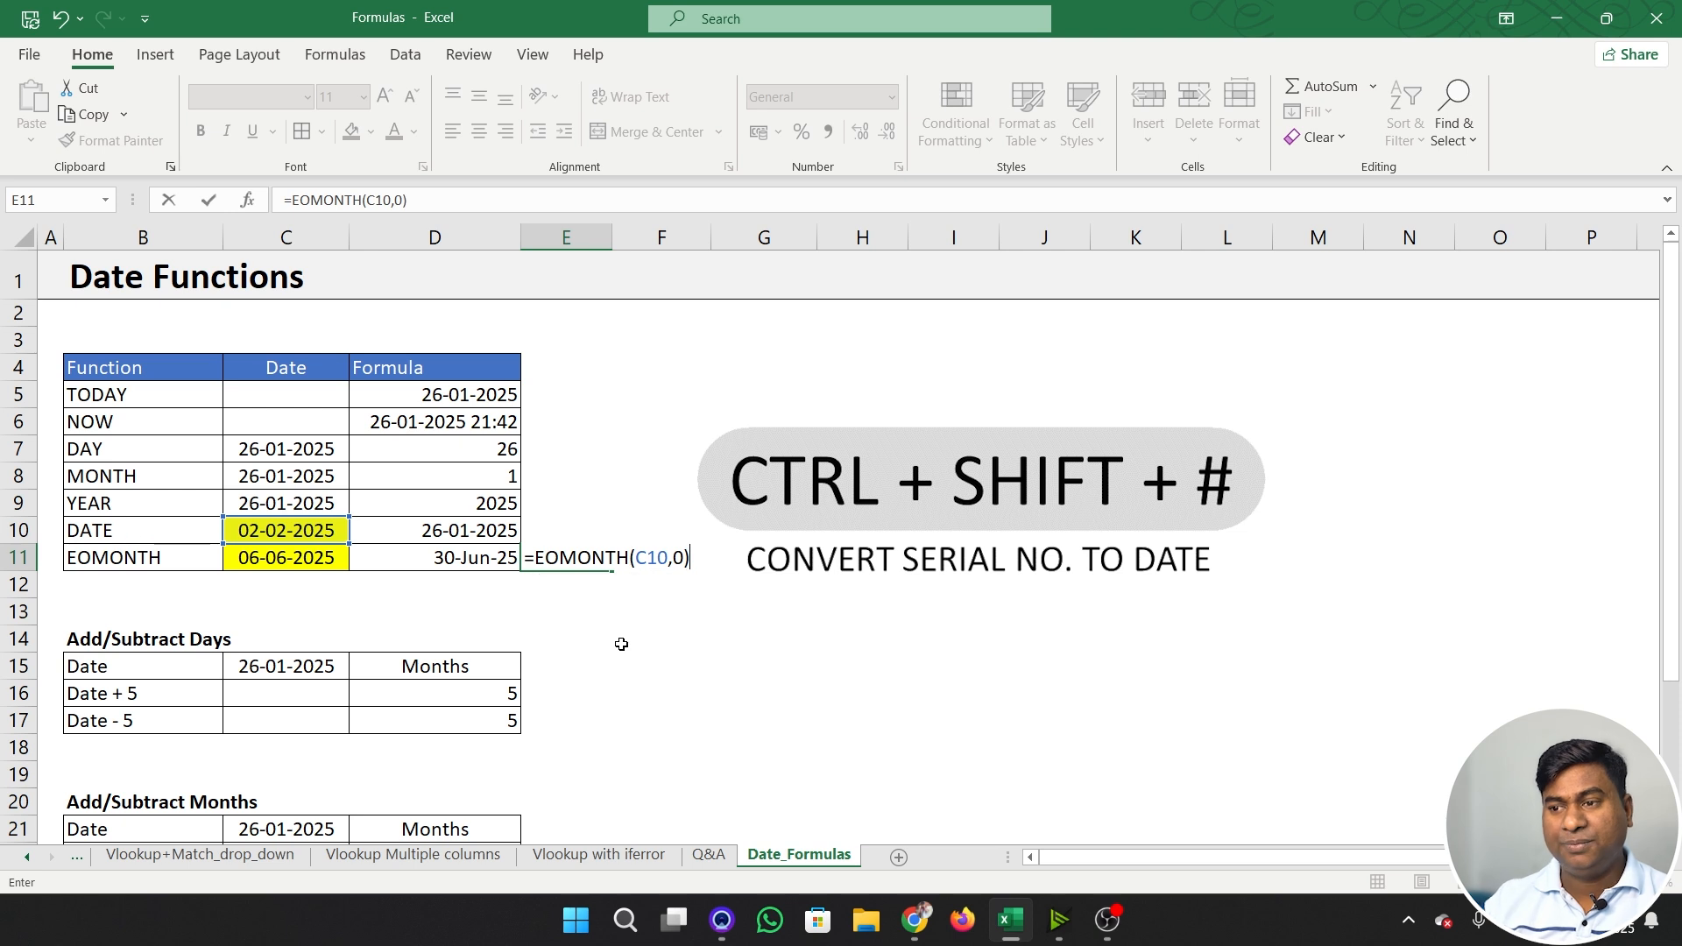
key("Return")
key("Up")
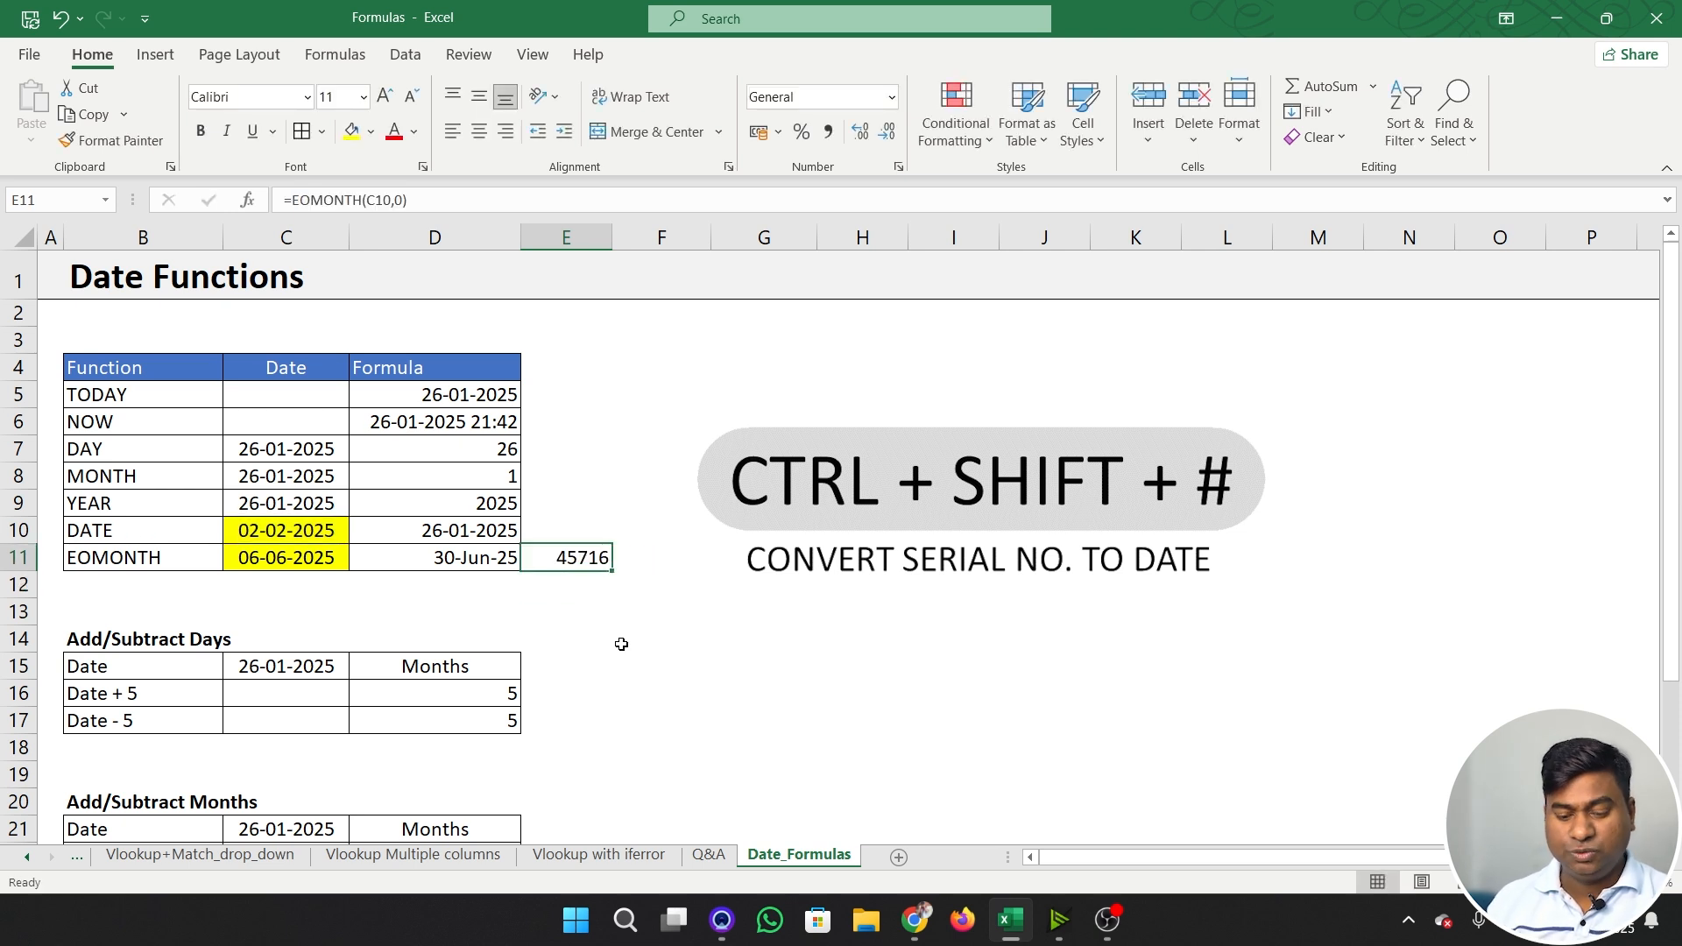
key("ctrl+shift+3")
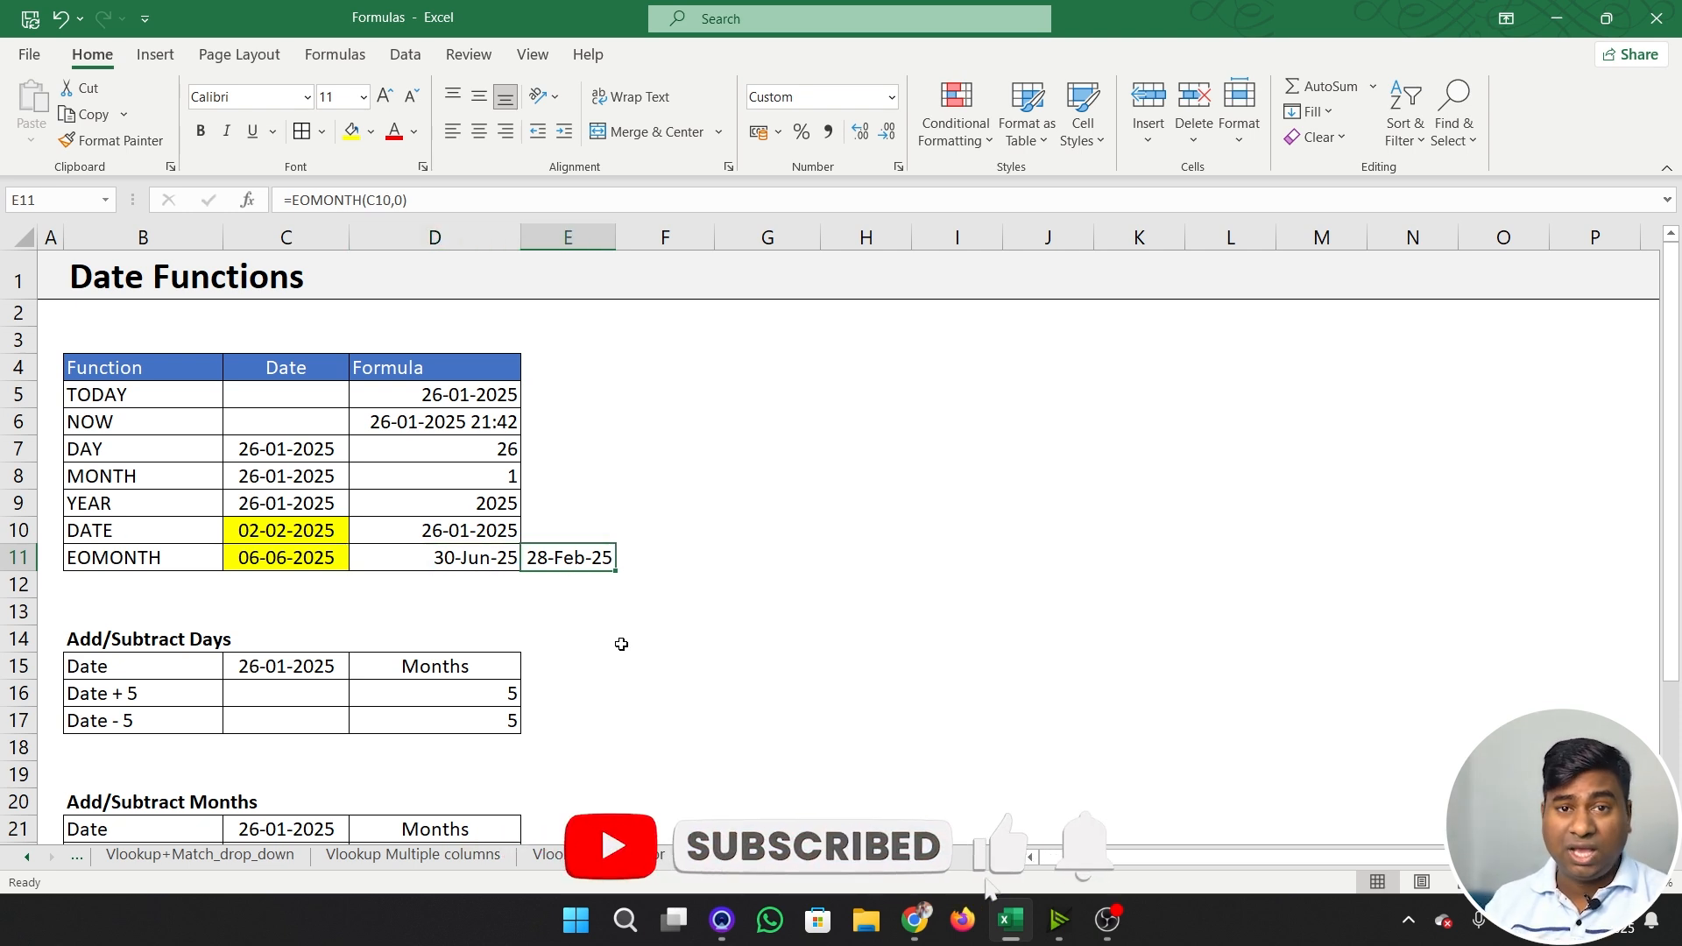
key("Left")
key("Down")
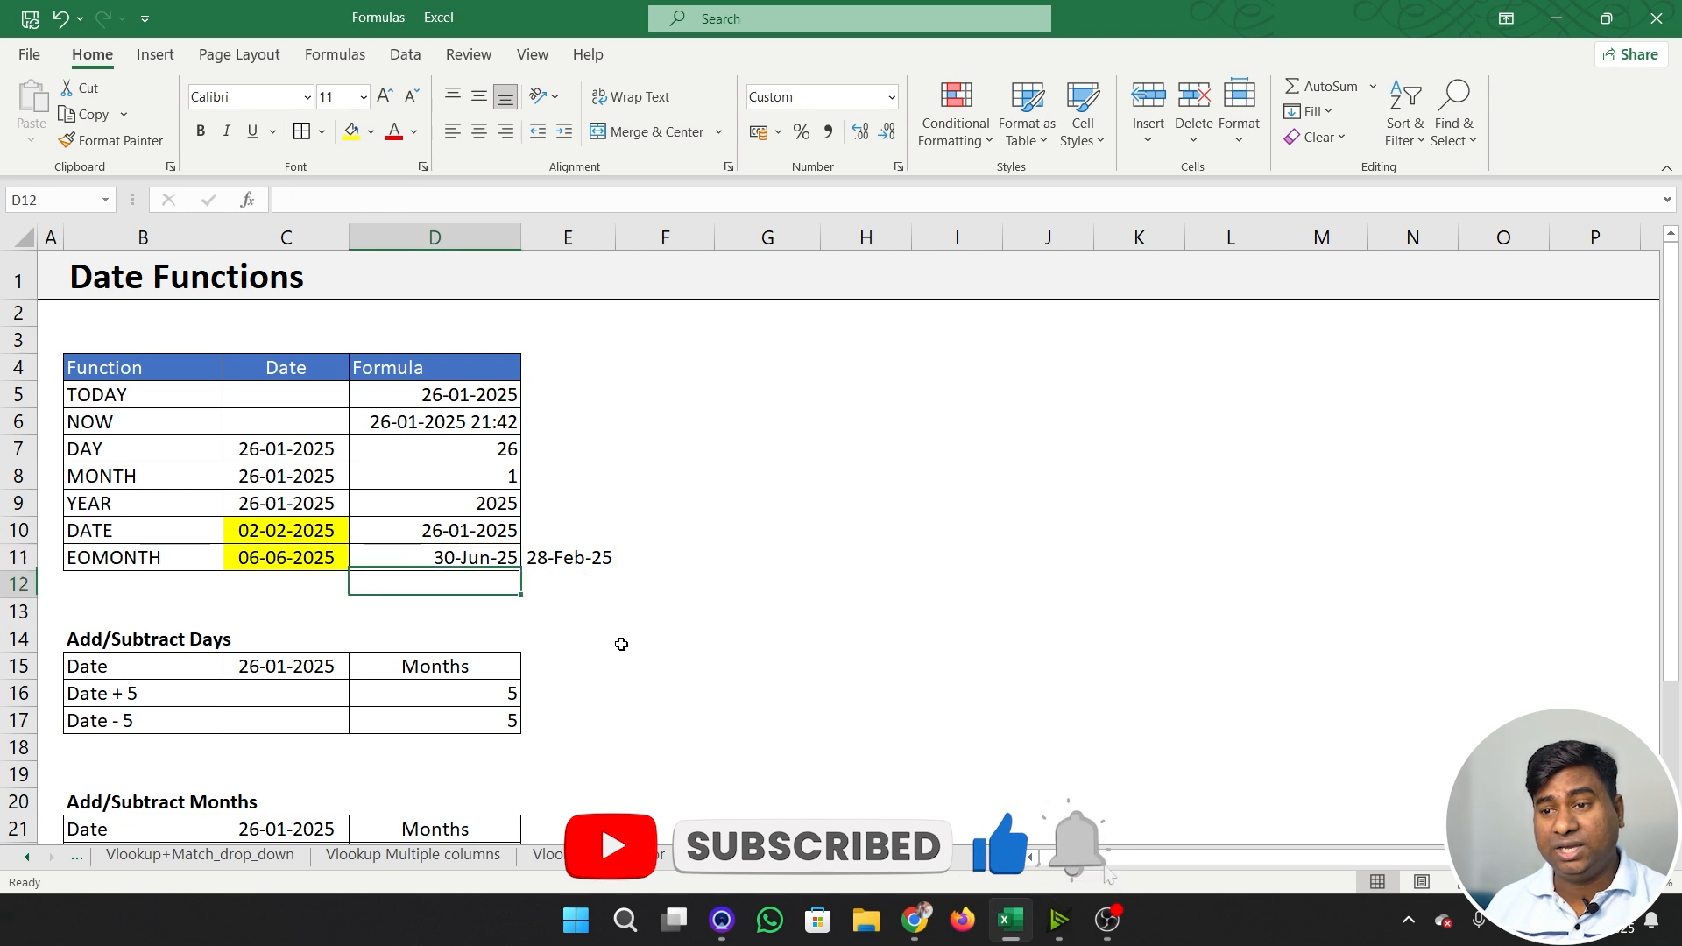
type("=")
key("Left")
key("Escape")
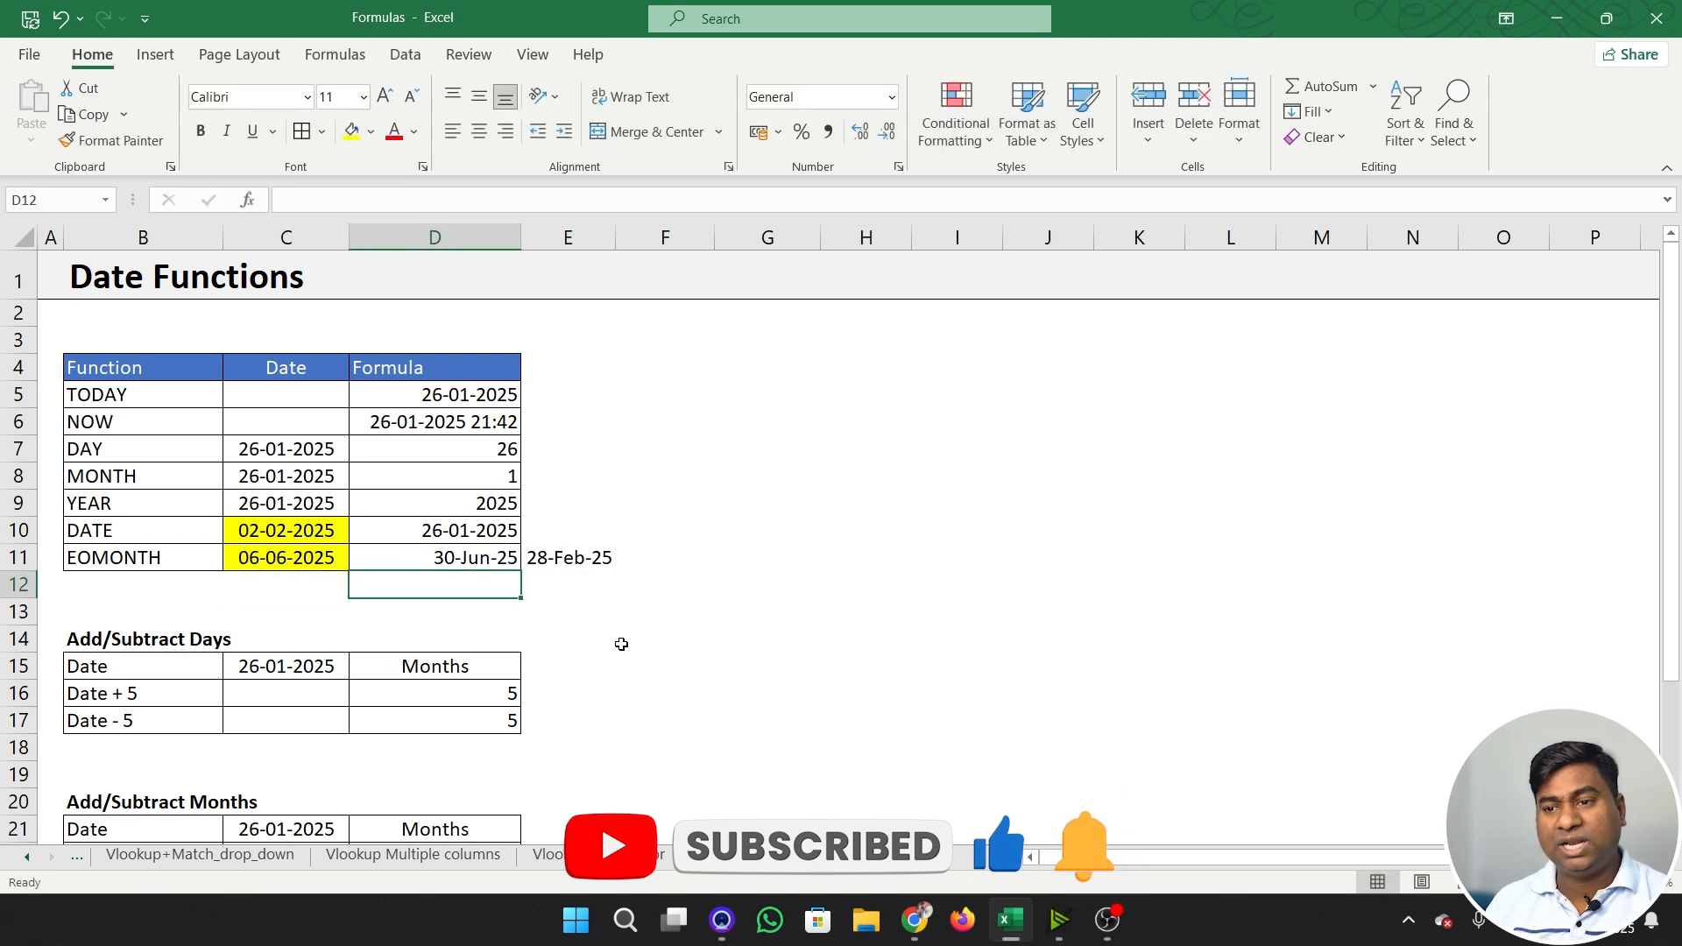
- Enter =EOMONTH(C11,1) in D12 to get the next month's end, and format the result as a date
type("=eo")
key("Tab")
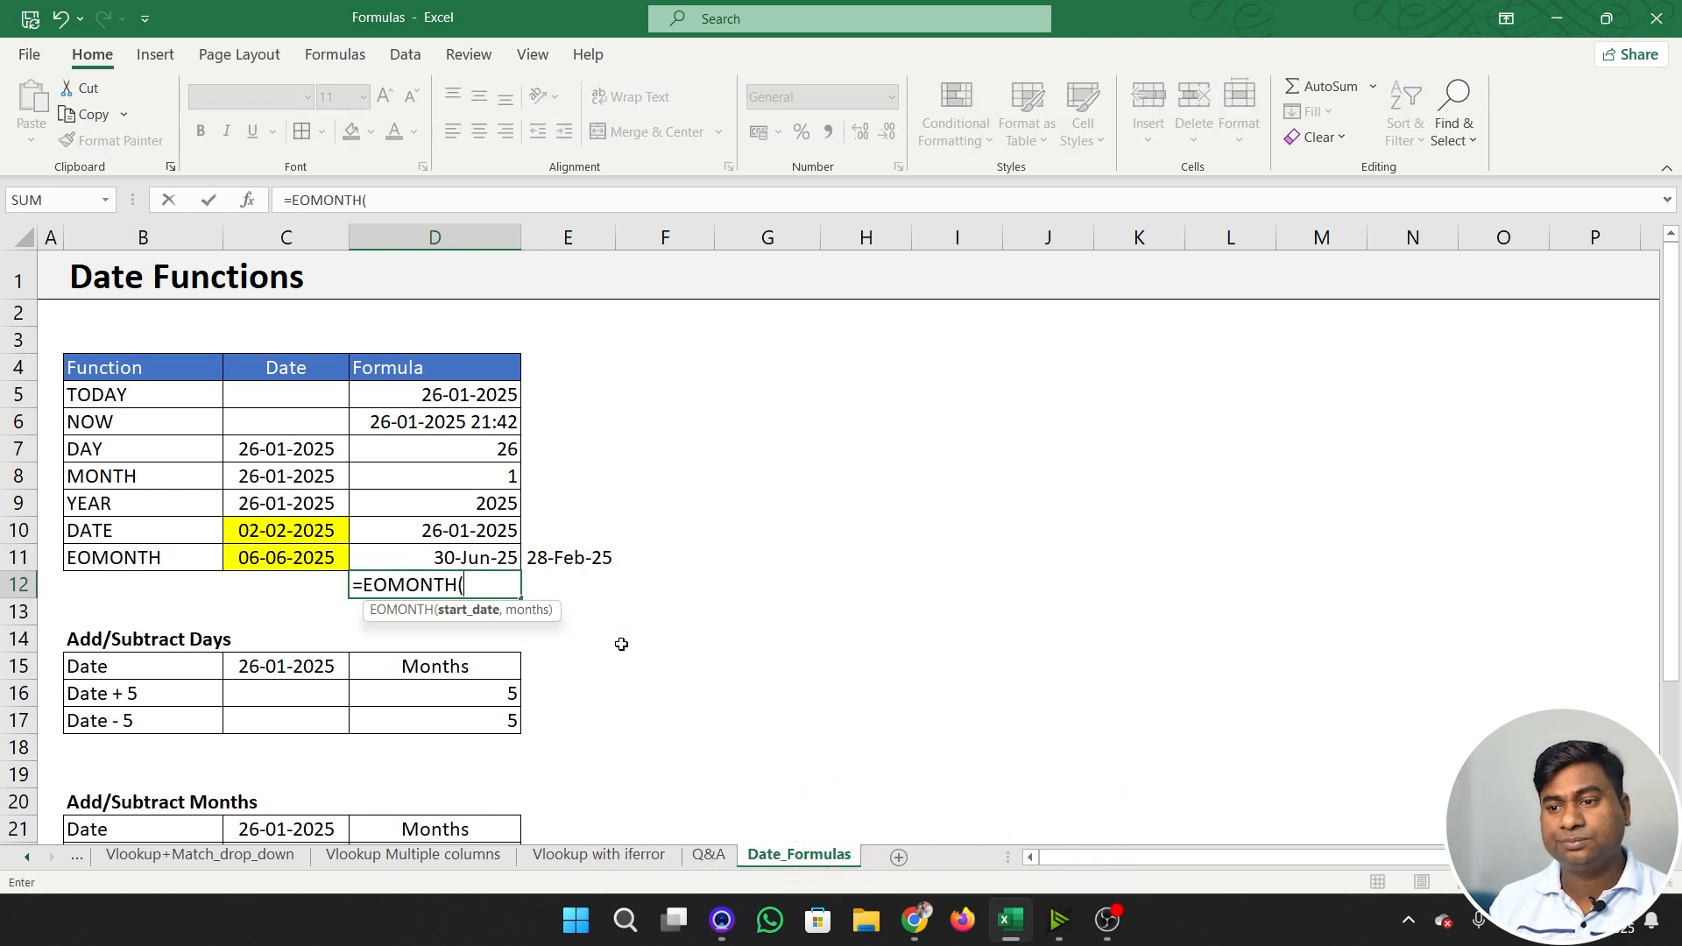
key("Up")
key("Left")
type(",")
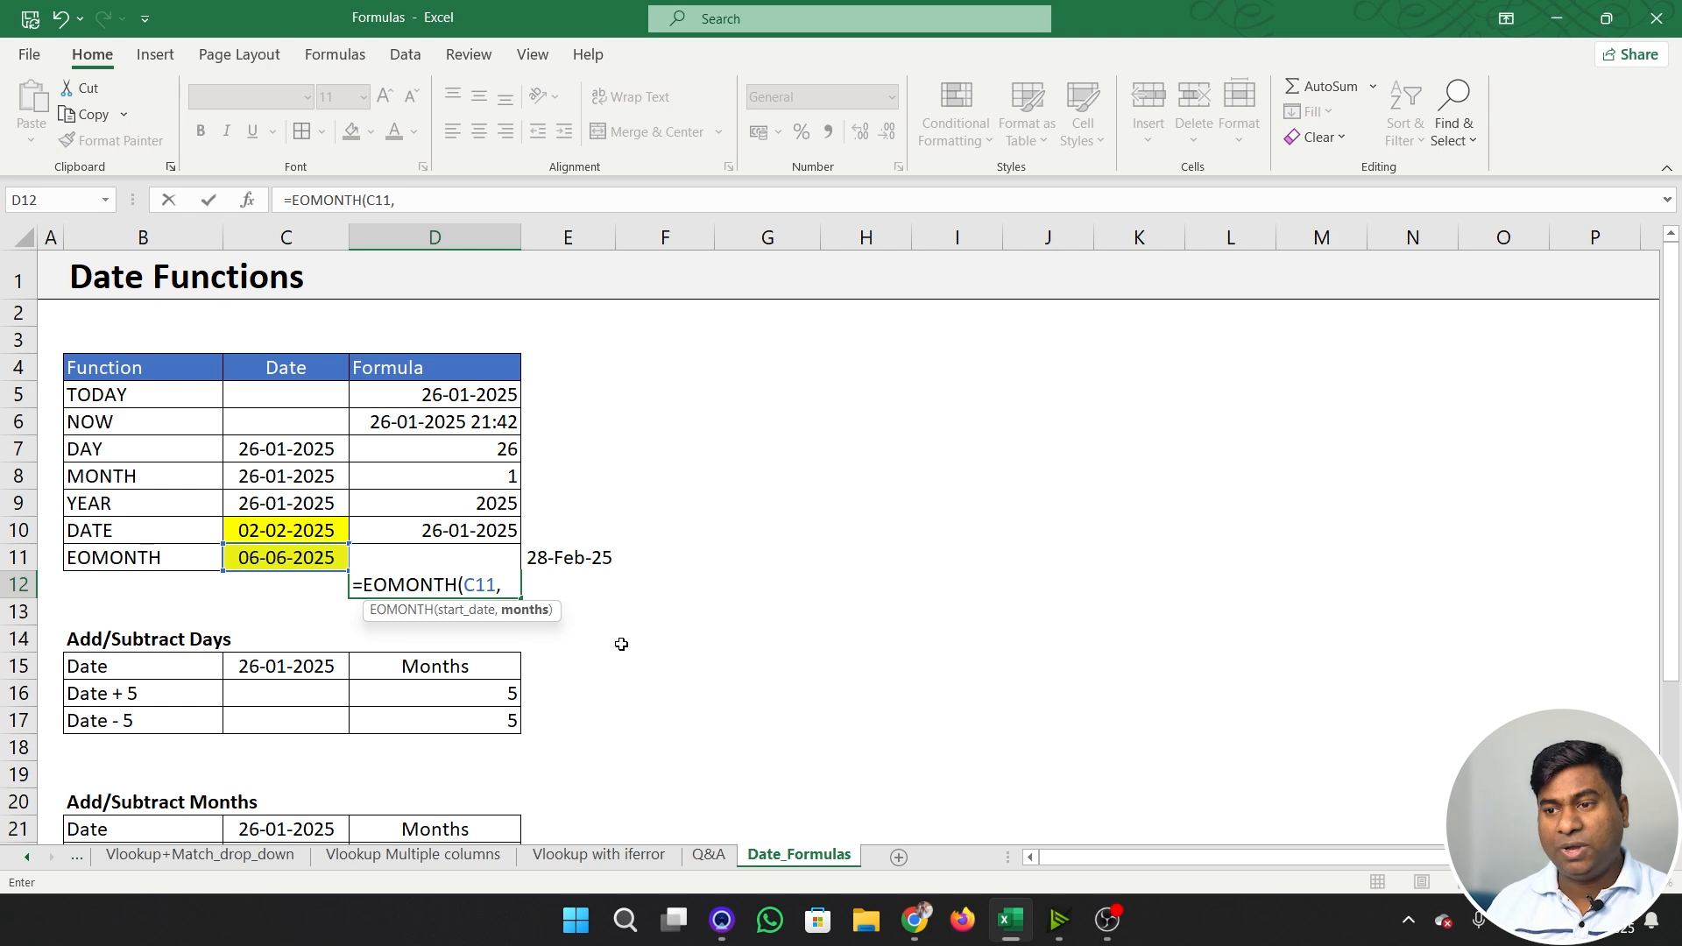
type("1")
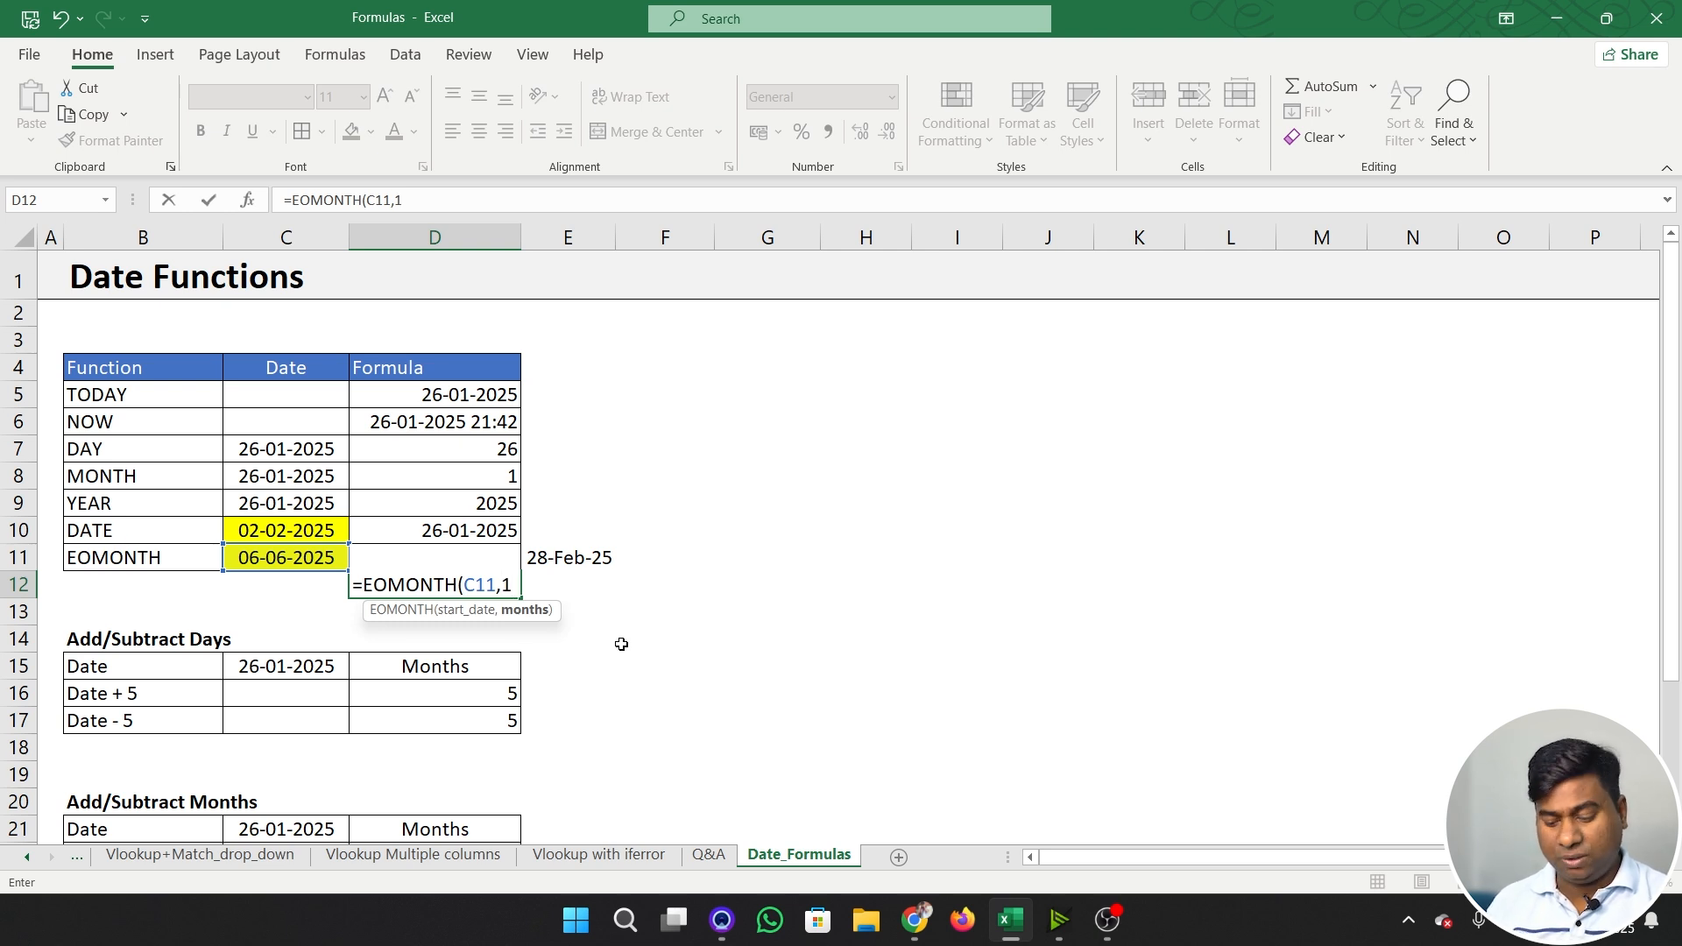
type(")")
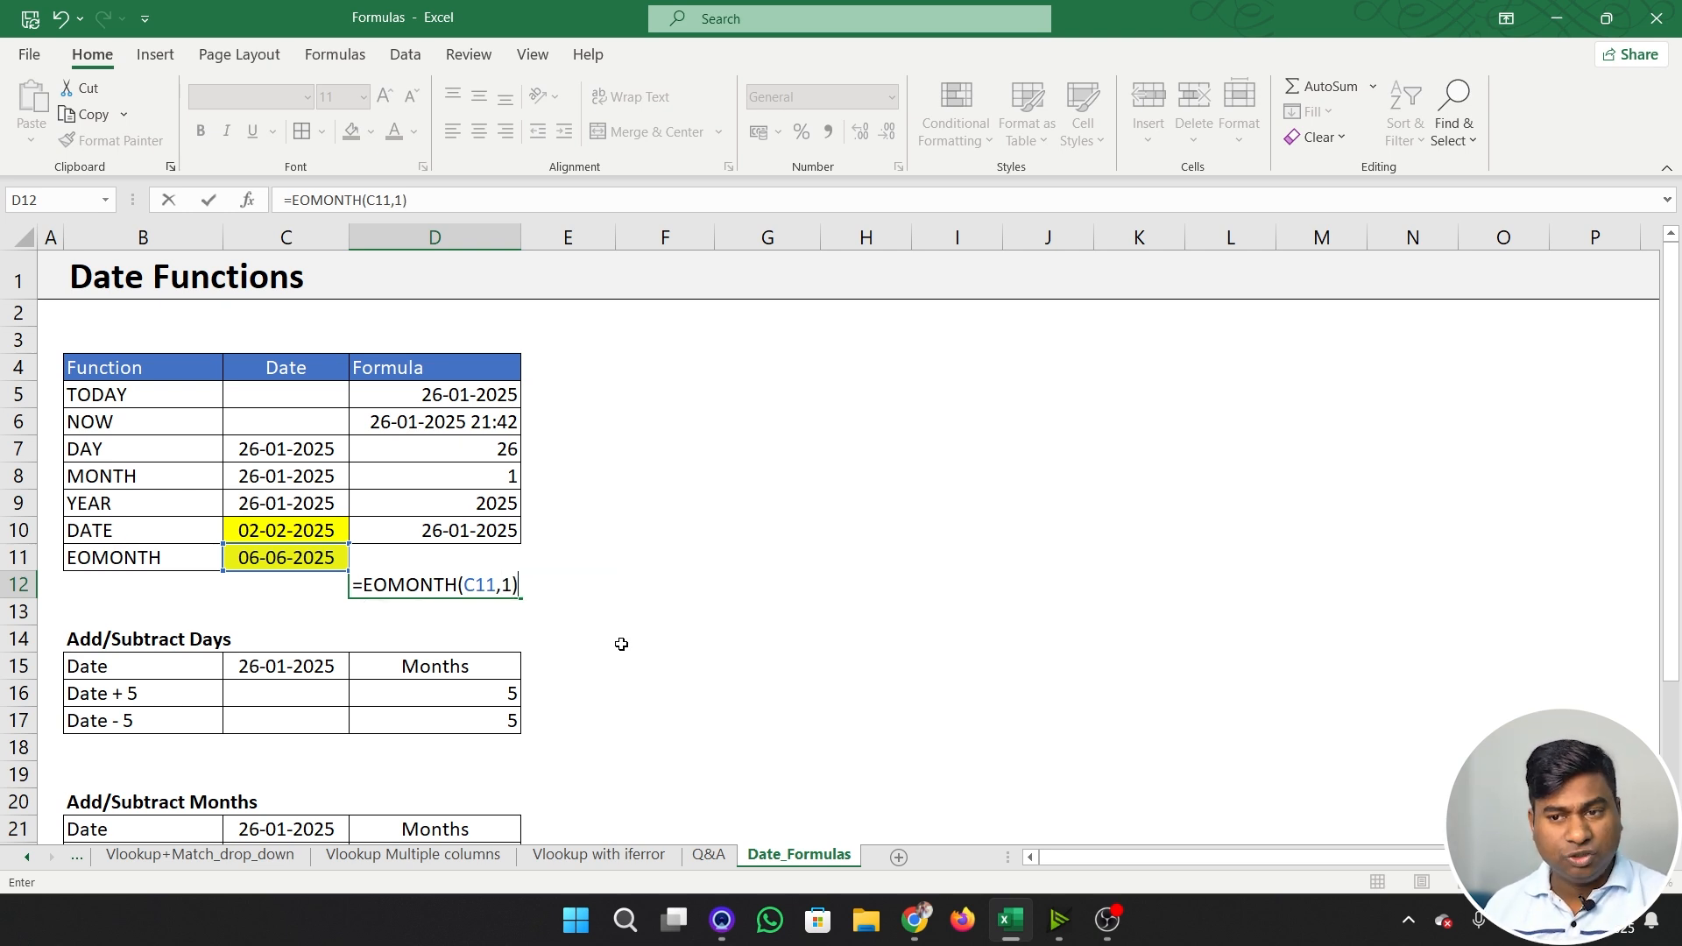
key("ctrl+Return")
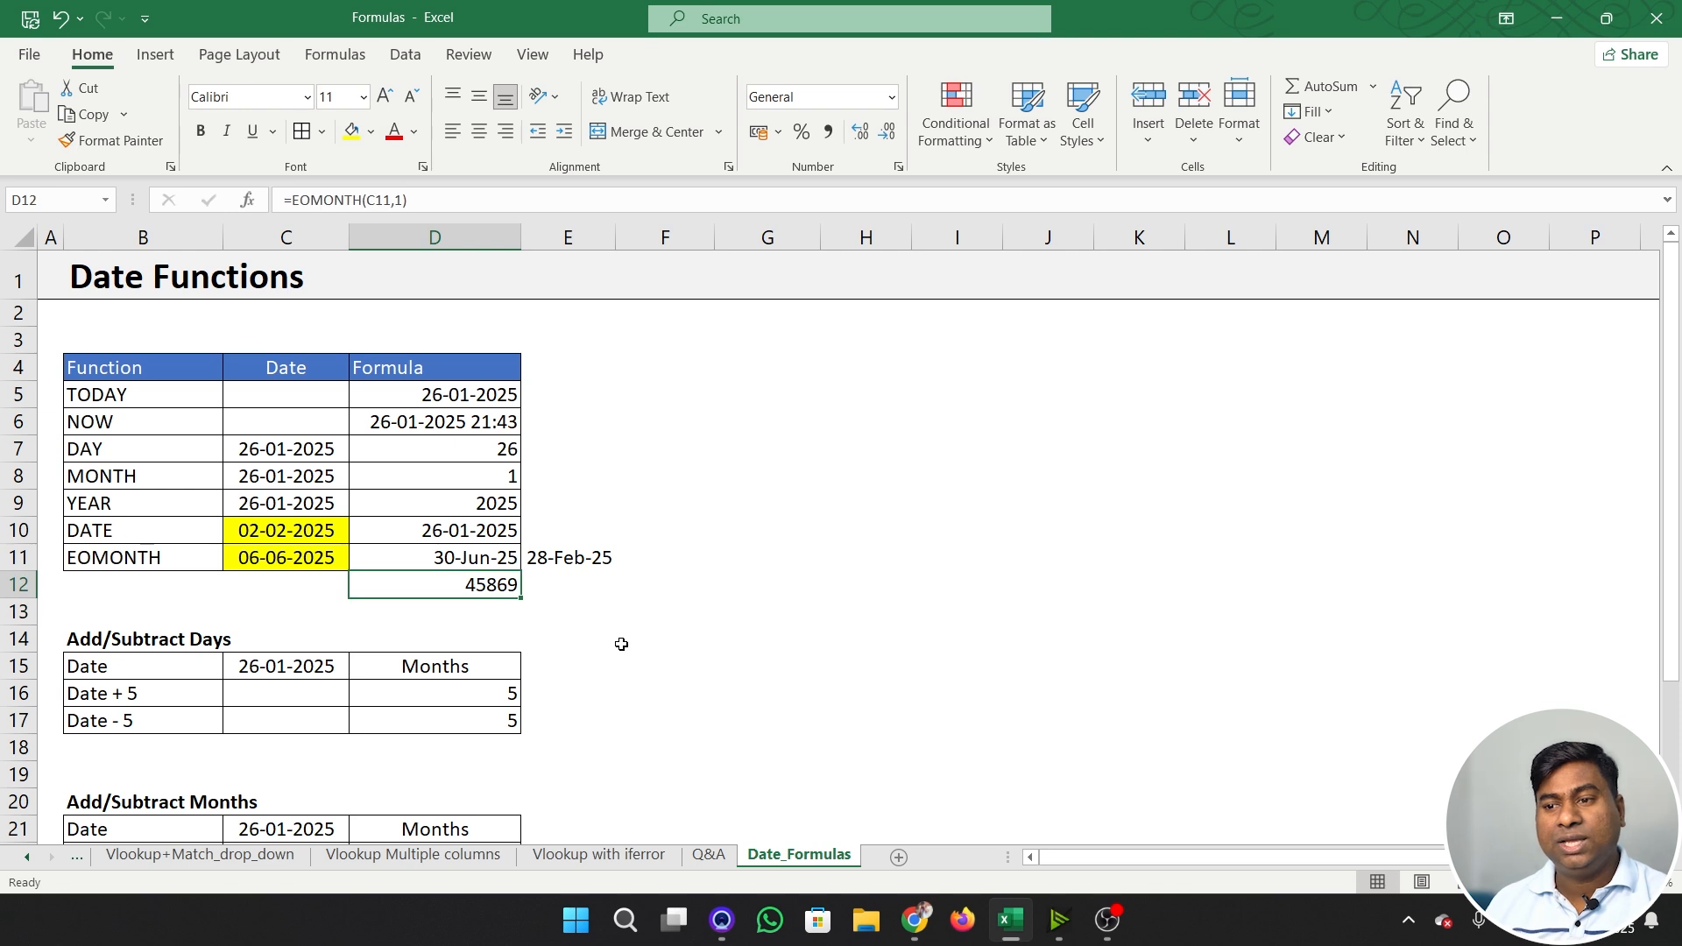
key("ctrl+shift+3")
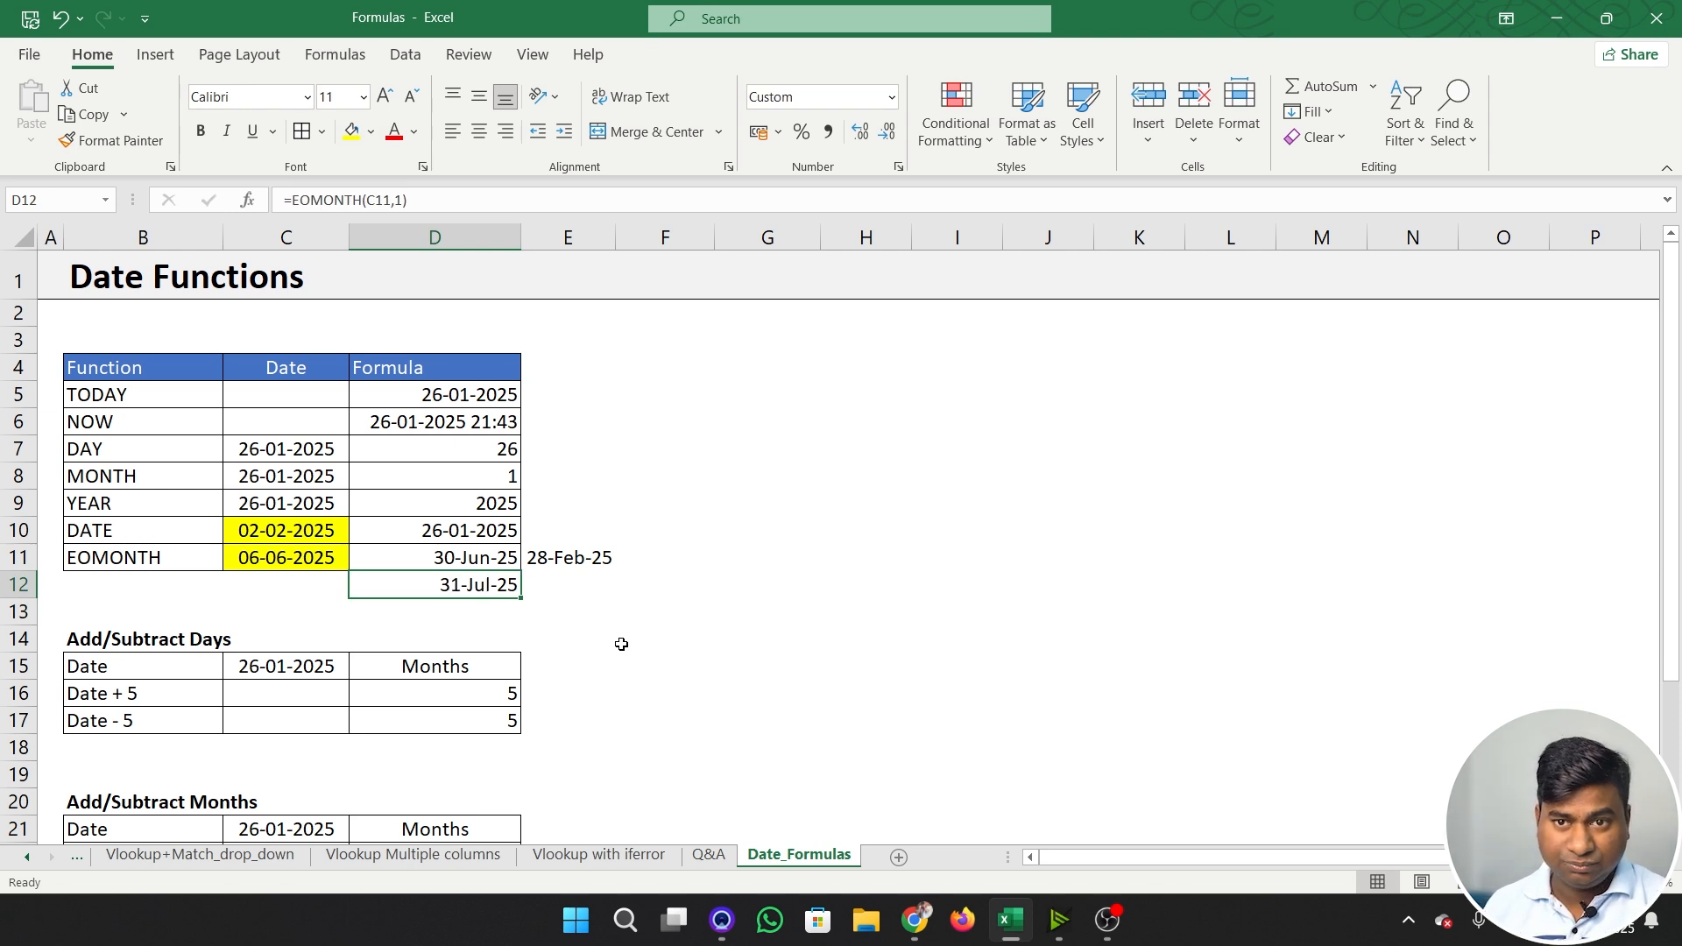
- Enter =EOMONTH(C10,-1) in E12 to get the previous month's end, and format the result as a date
key("Right")
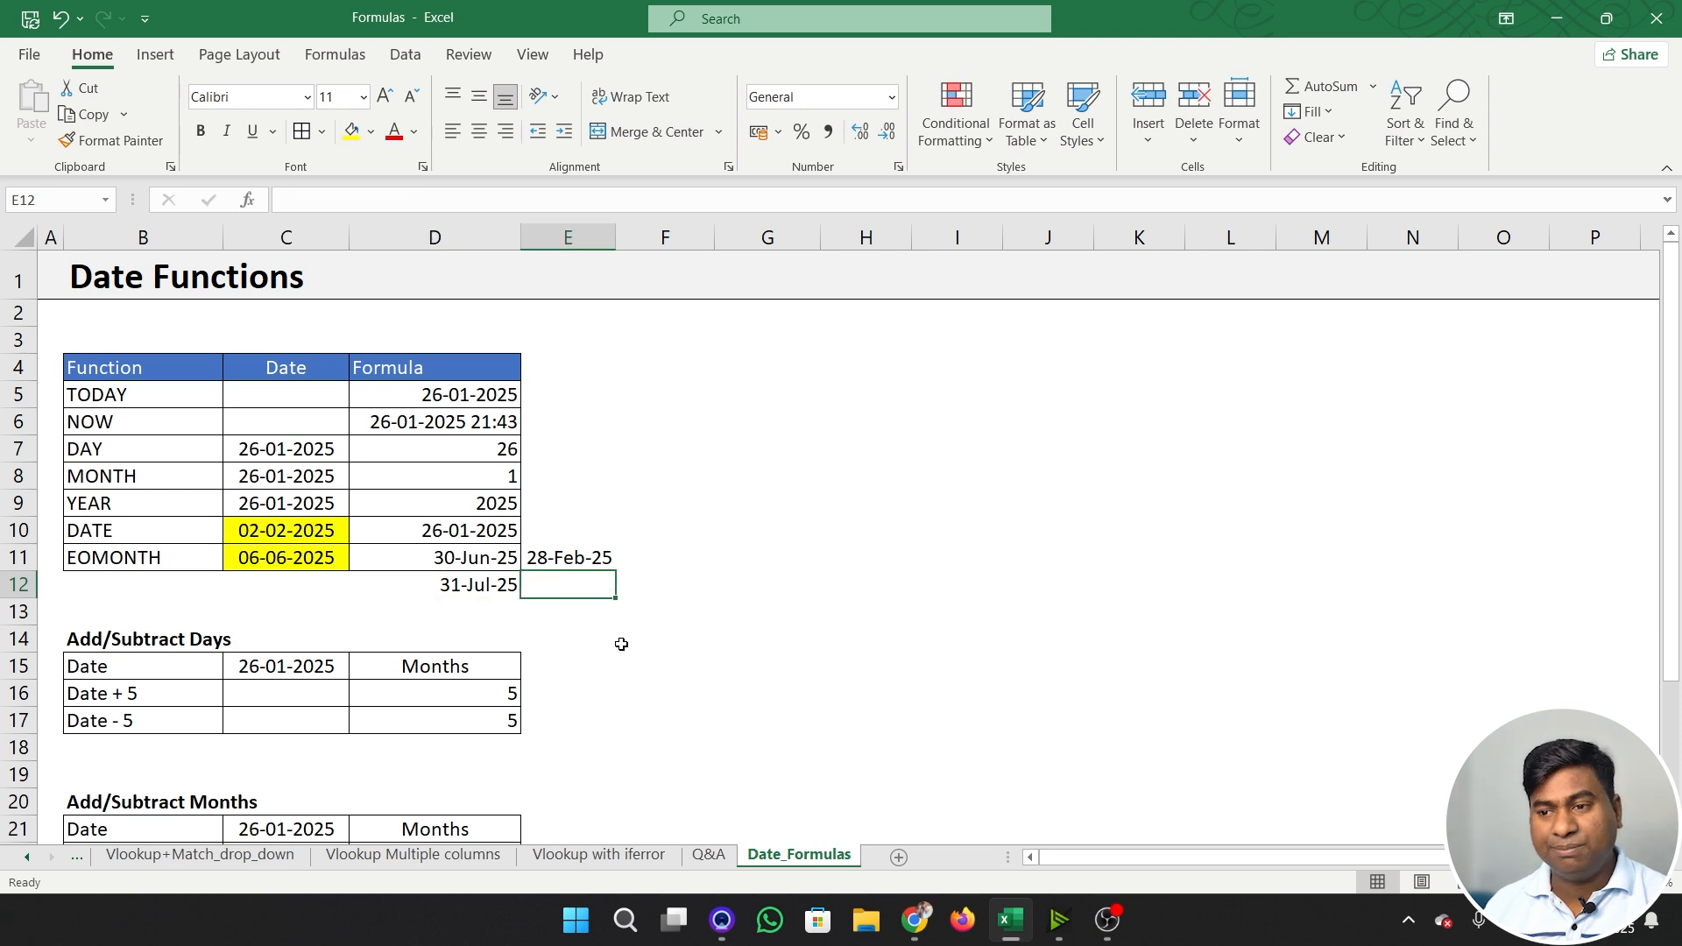
type("=")
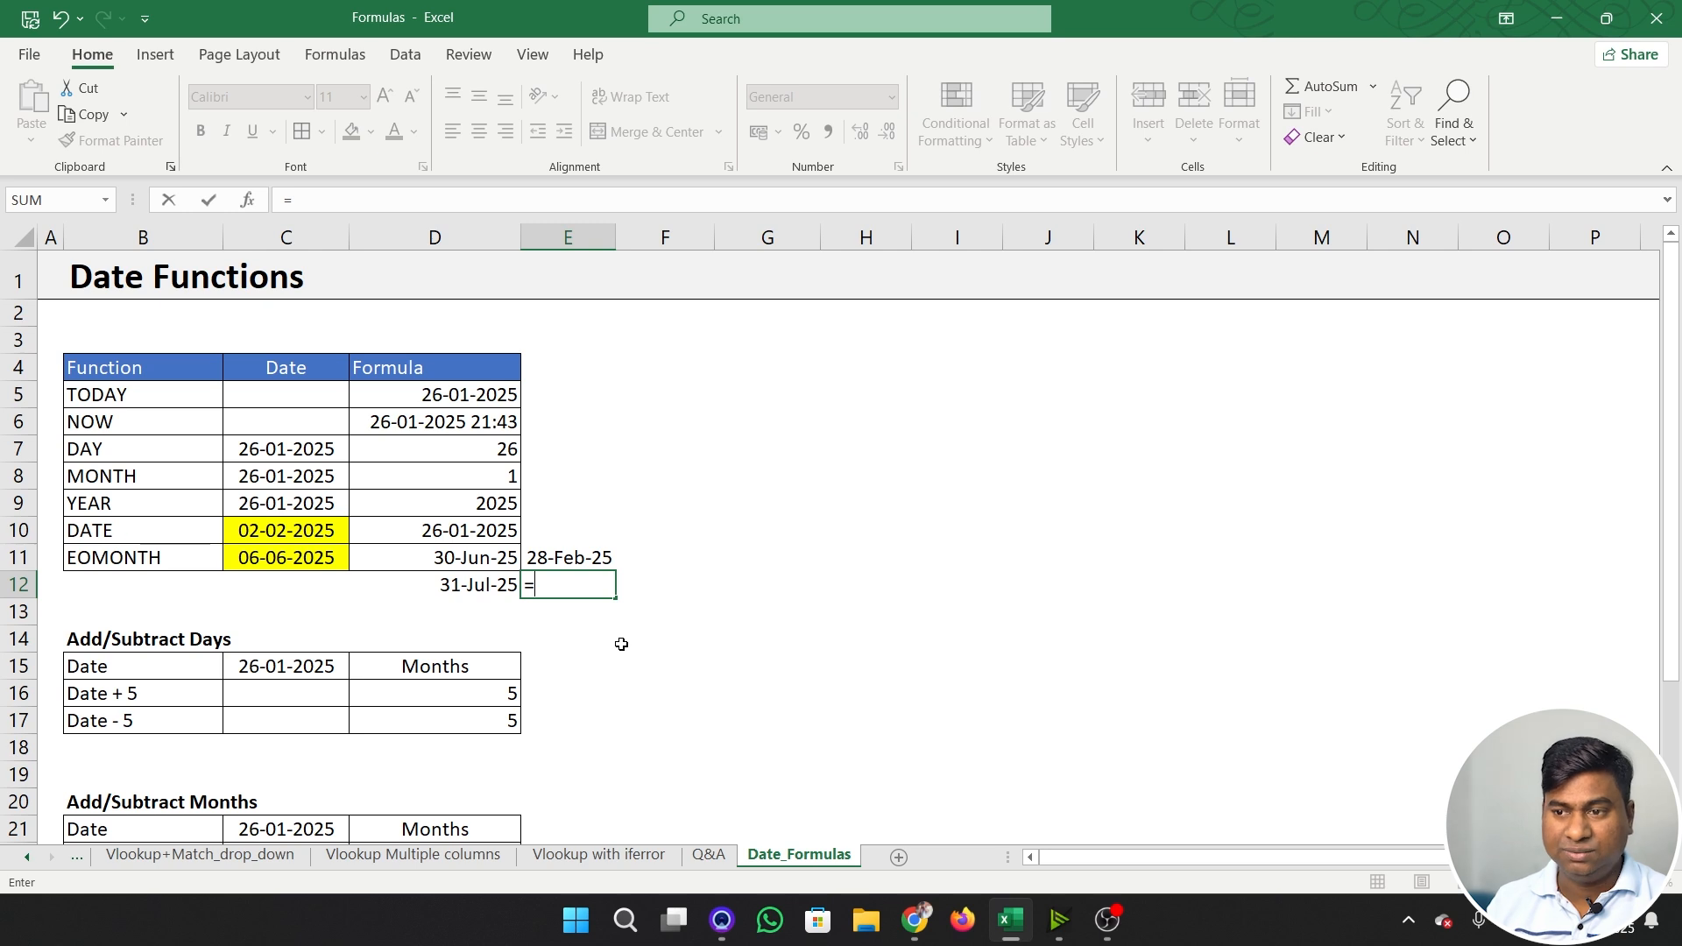
type("em")
key("BackSpace")
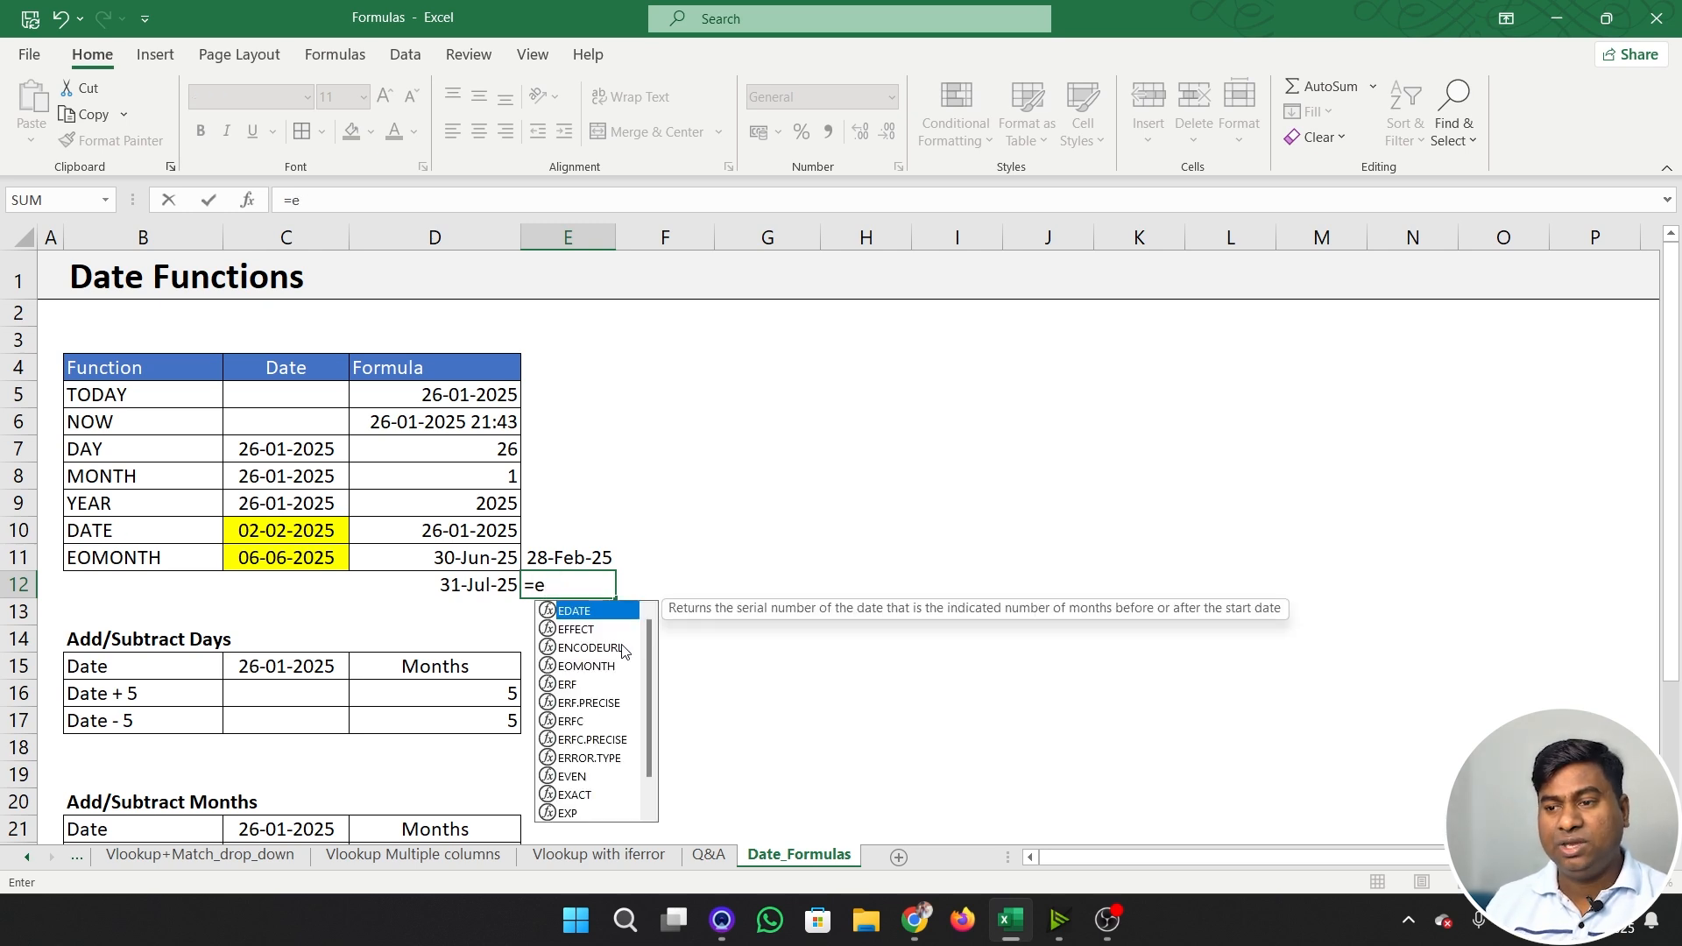
type("o")
key("Tab")
key("Left")
key("Left")
key("Up")
key("Up")
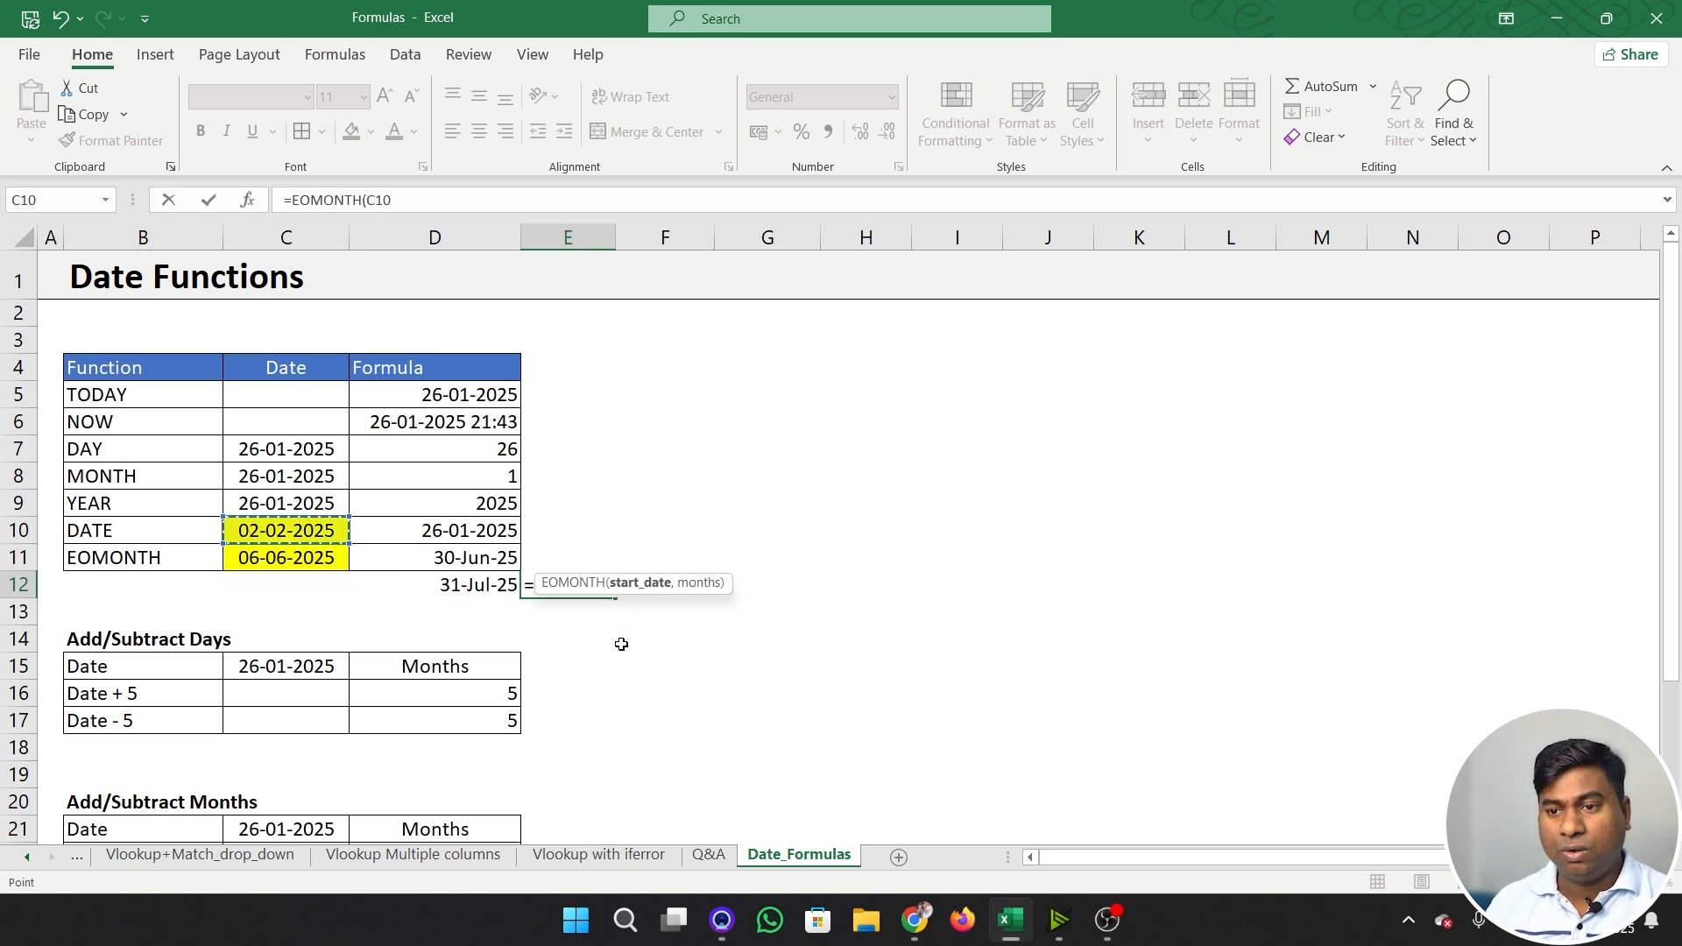
type(",-")
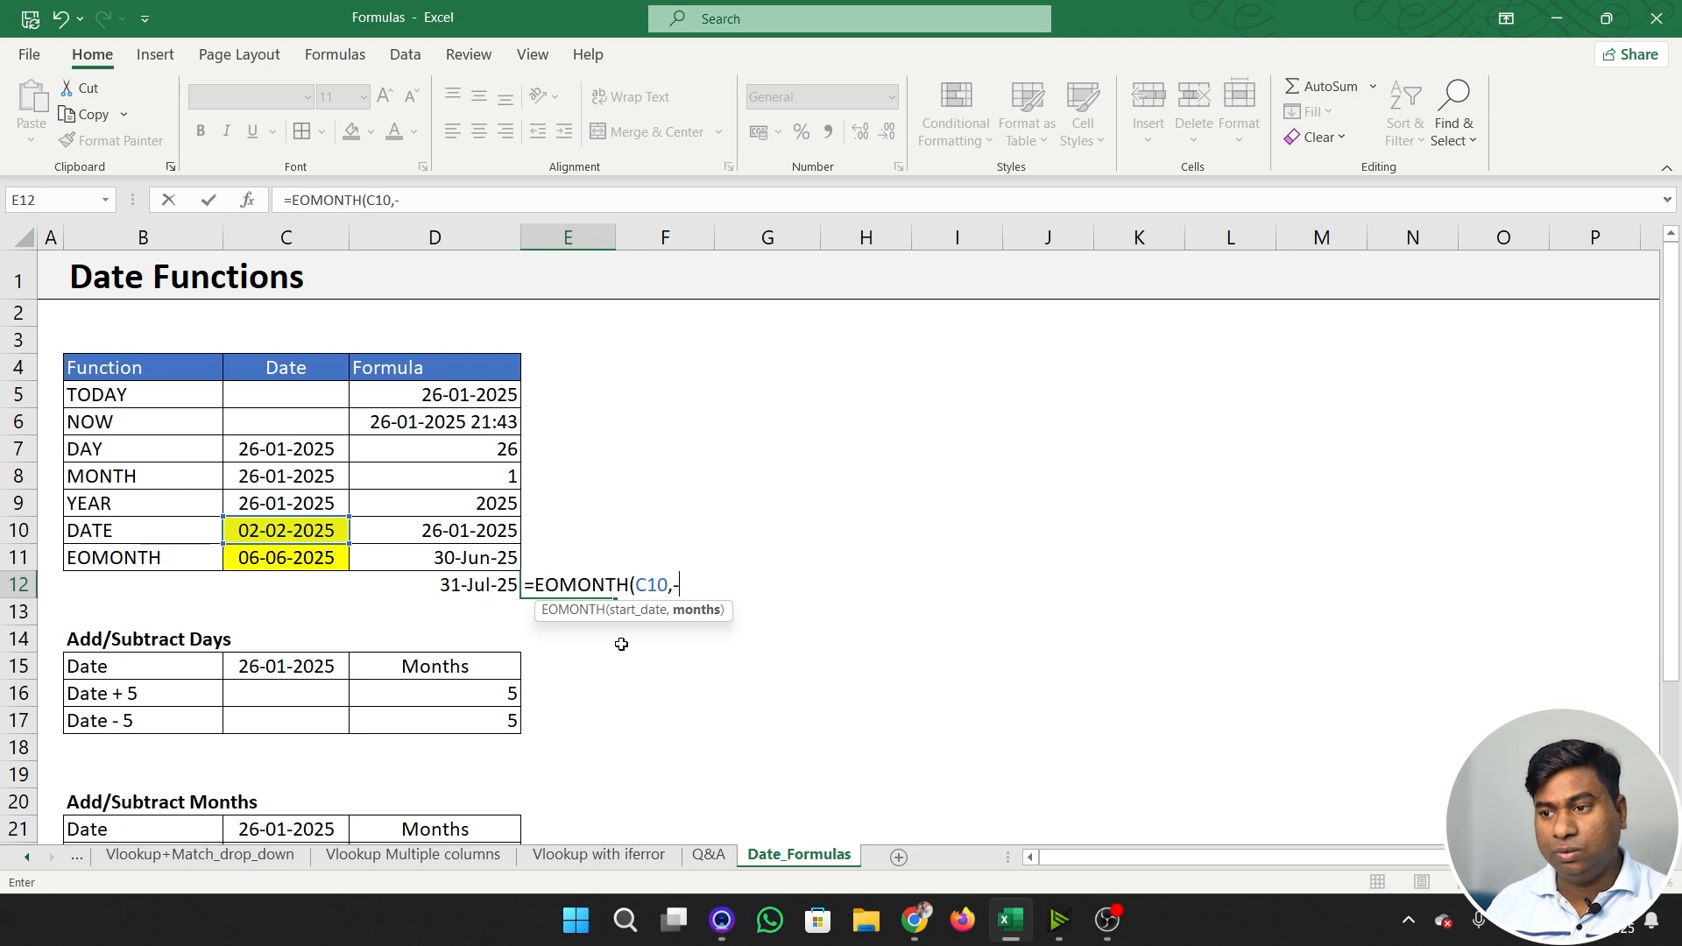
type("1)")
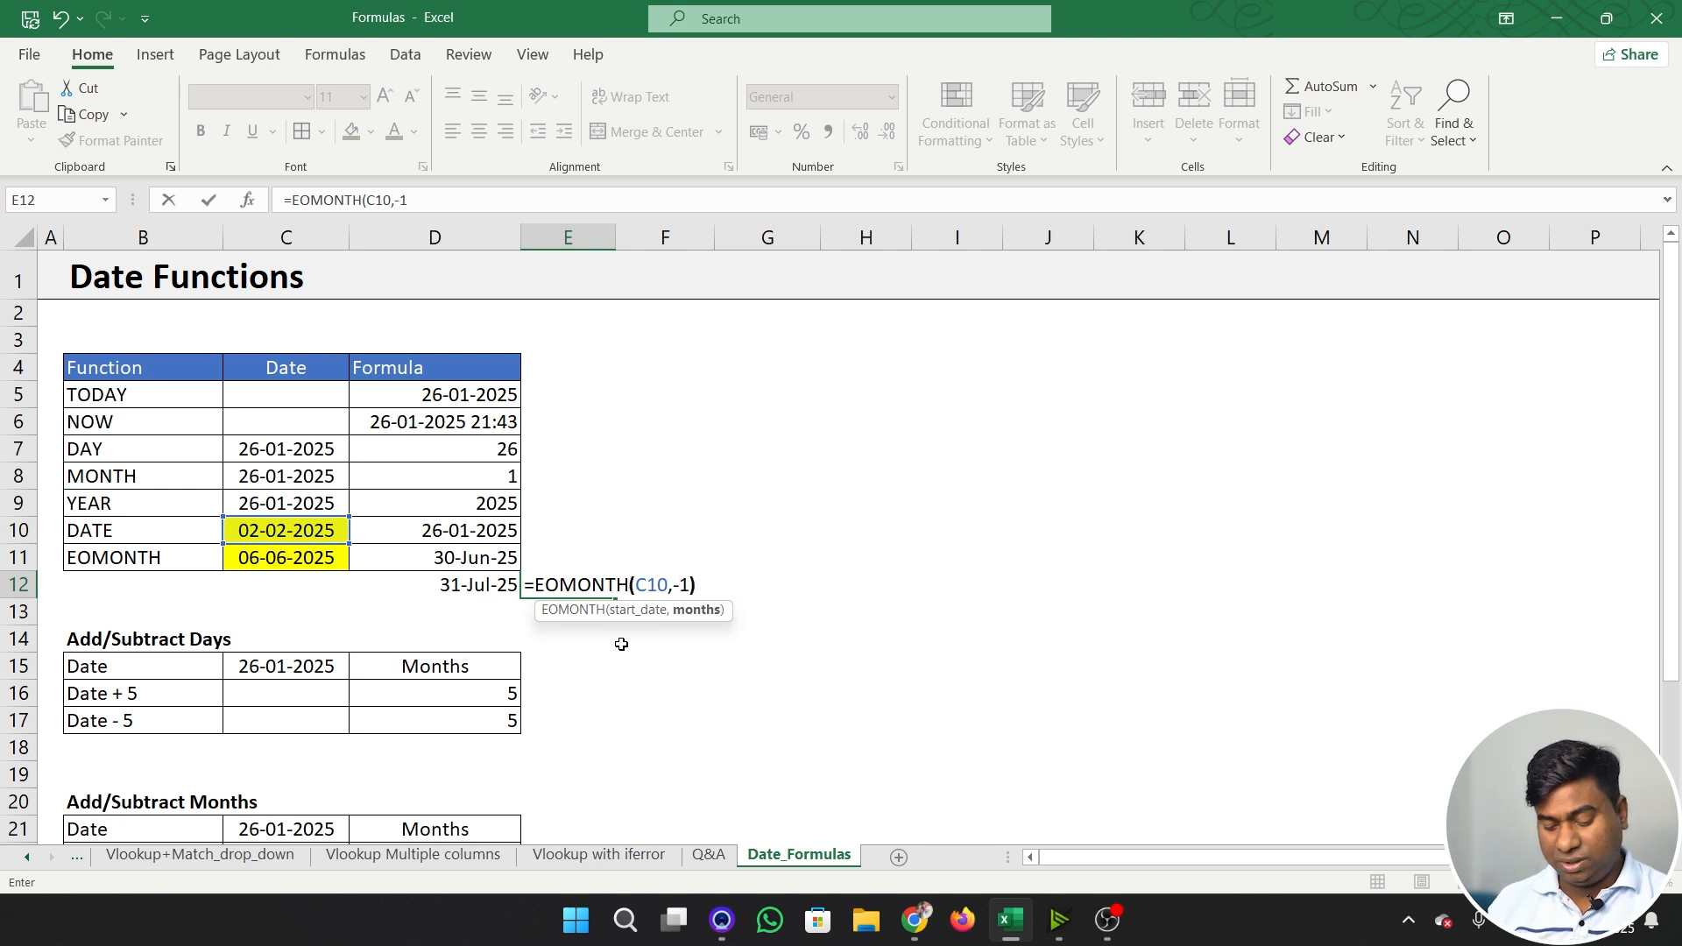
key("Return")
key("Up")
key("ctrl+shift+3")
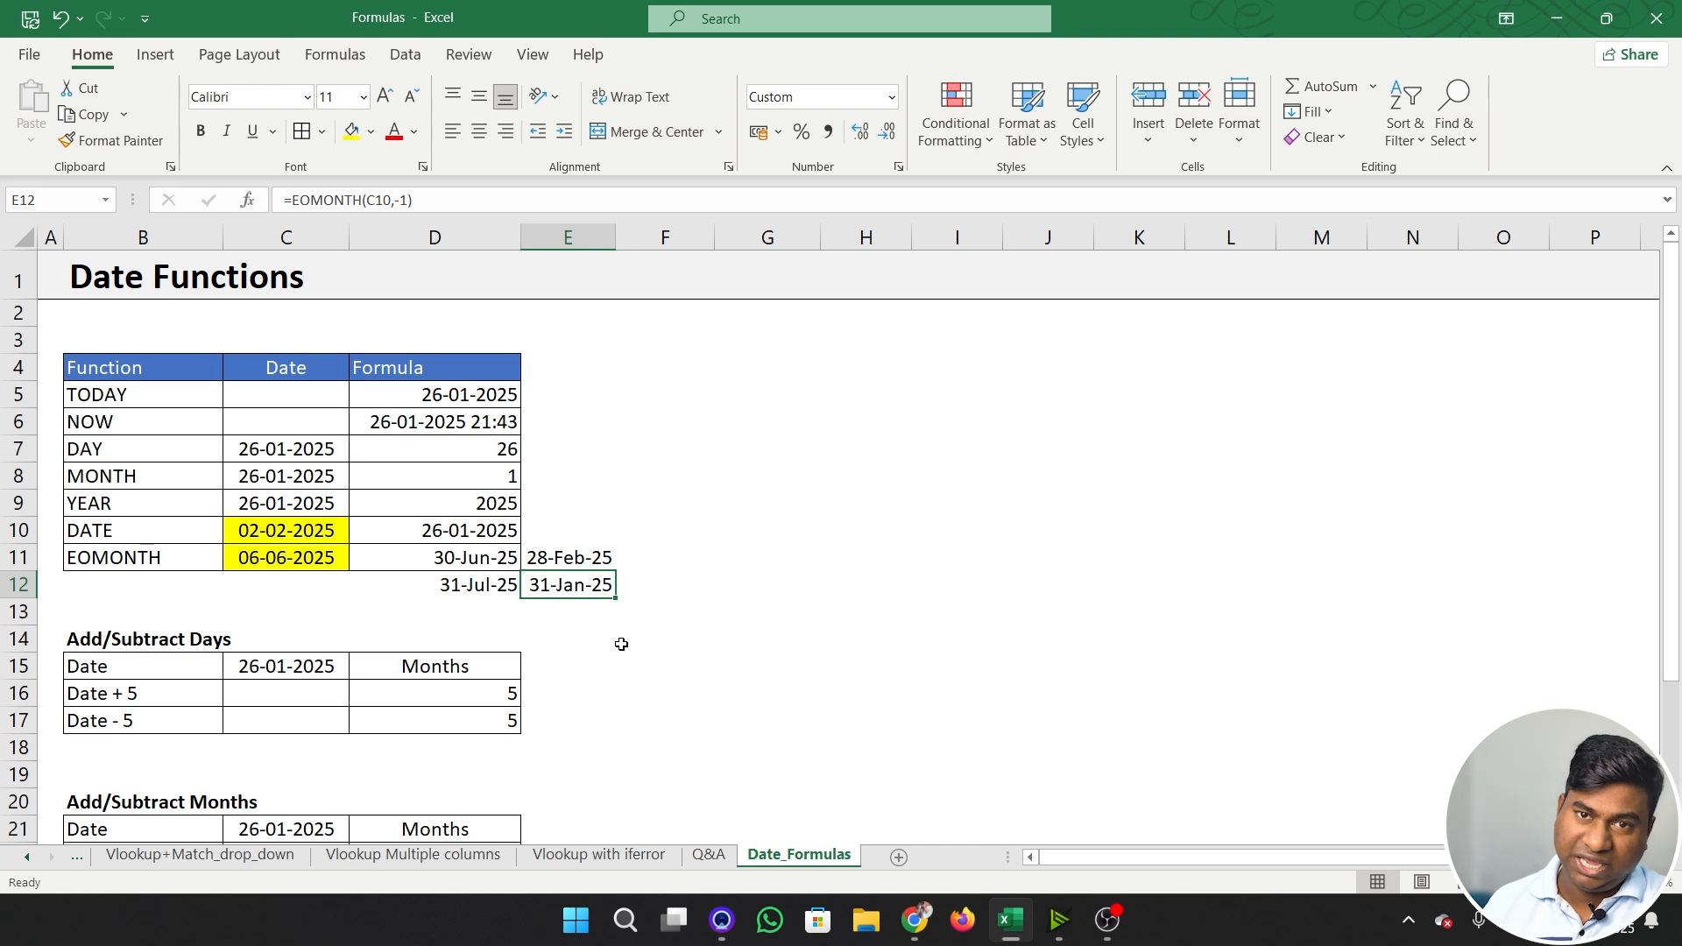
key("Left")
key("Right")
key("Left")
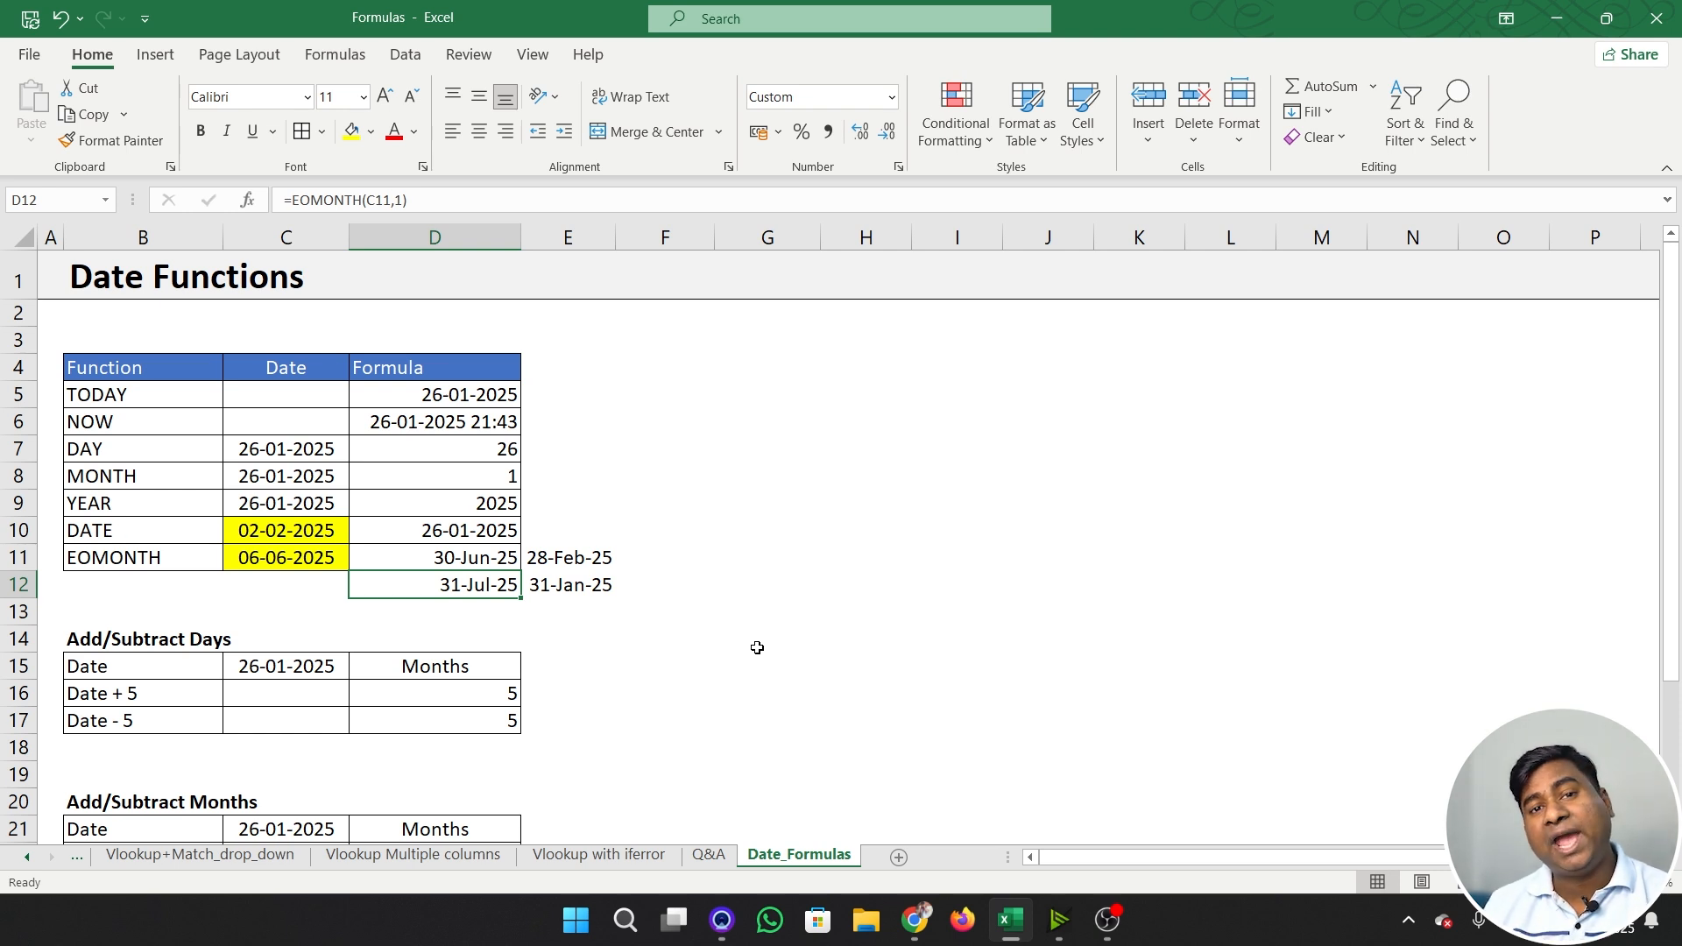
- Enter =C15+D16 in C16 to add the days to the date in the Add/Subtract Days table
left_click(290, 698)
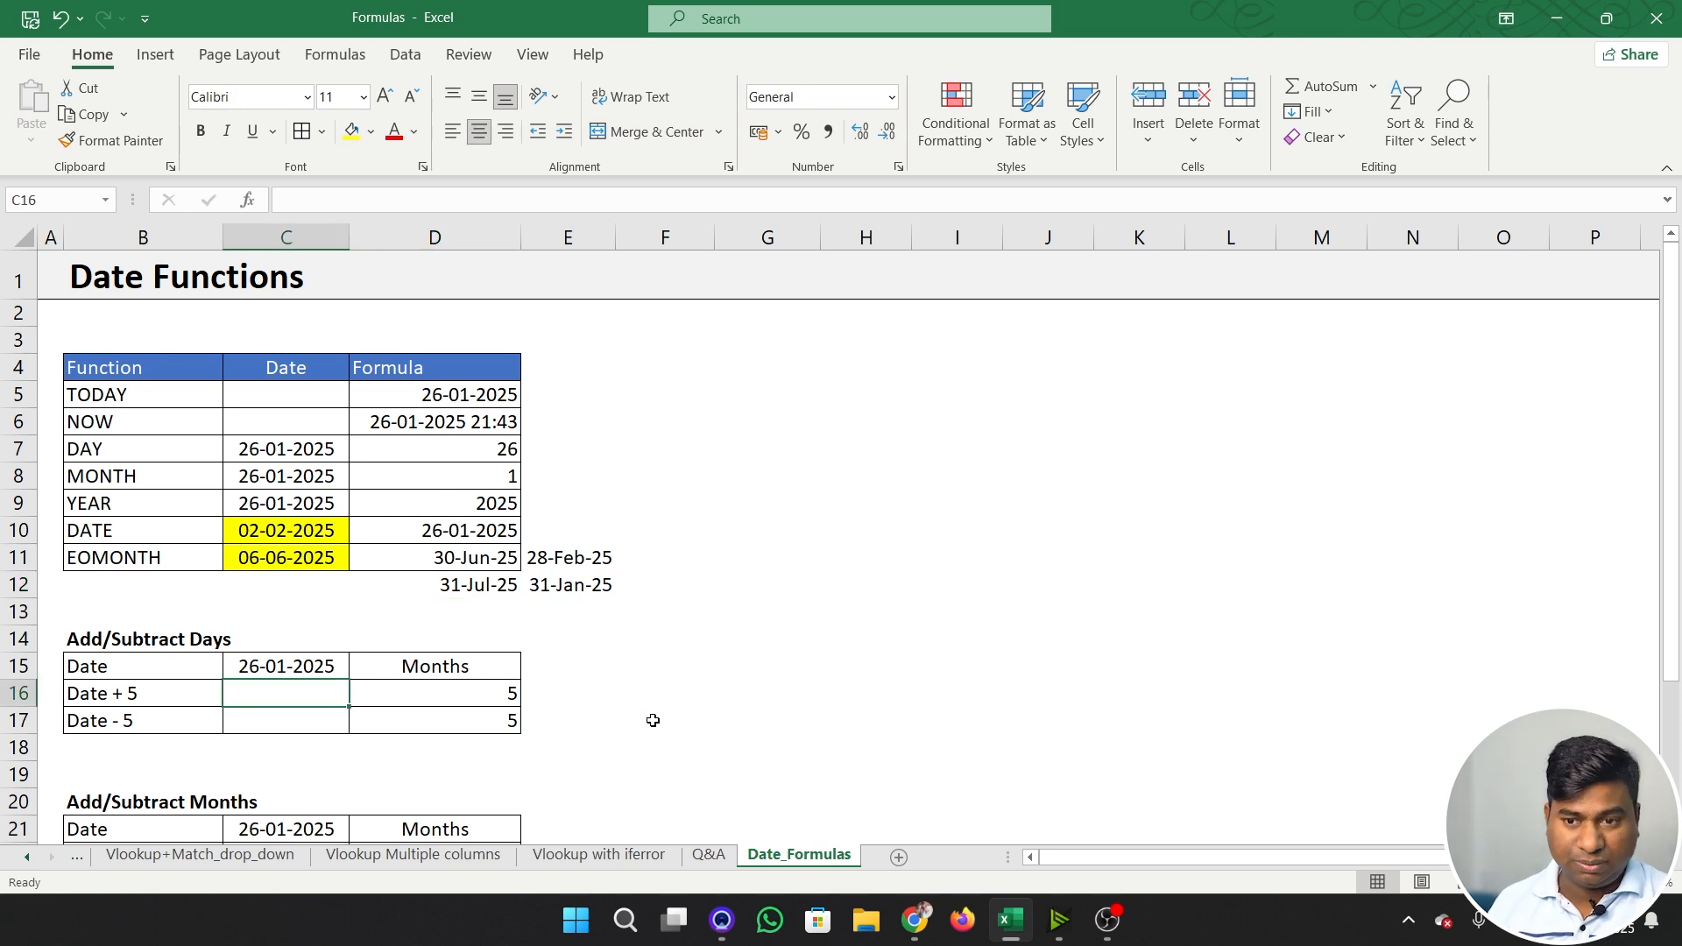
type("=")
key("Up")
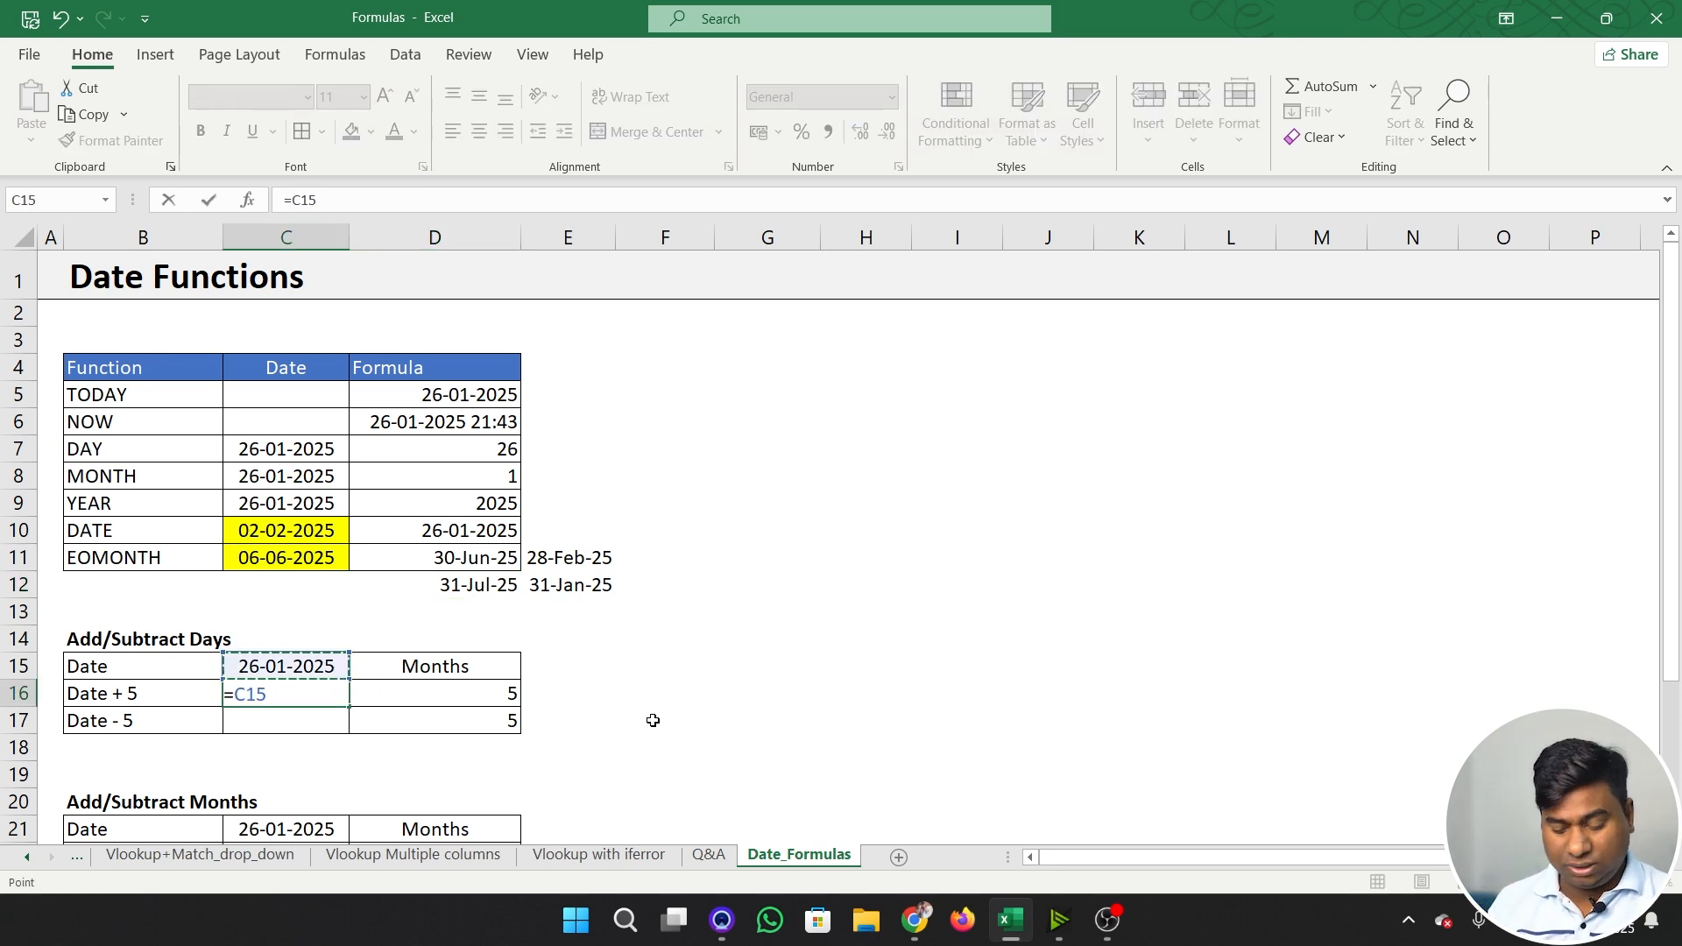
type("+")
left_click(504, 699)
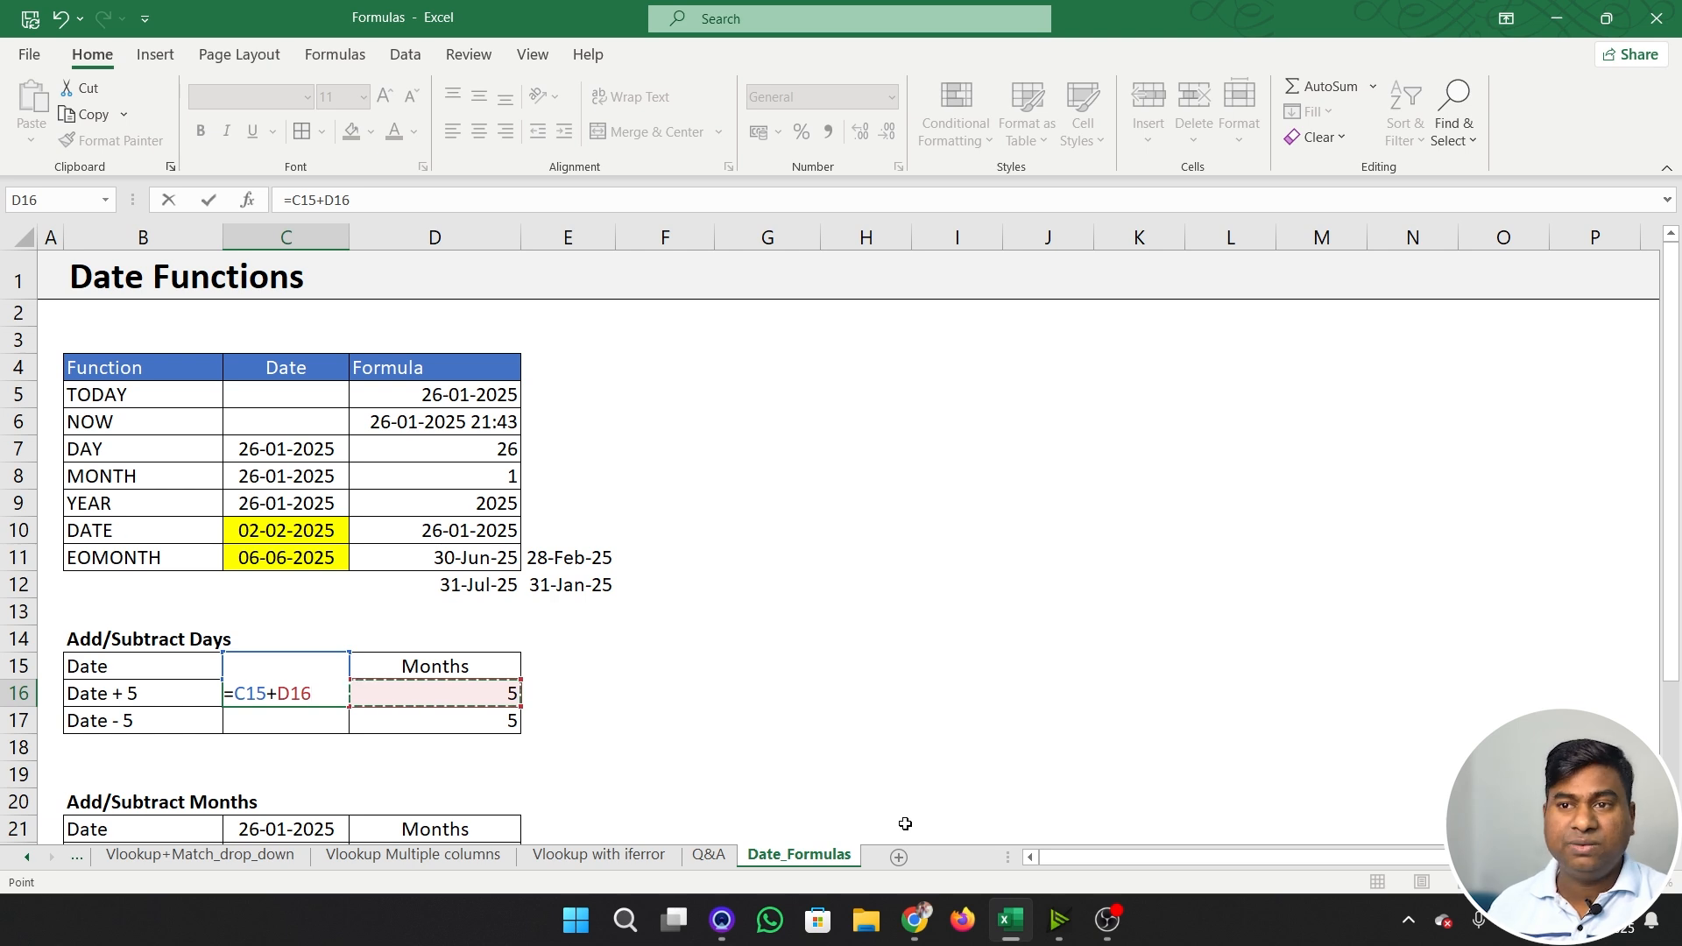
key("ctrl+Return")
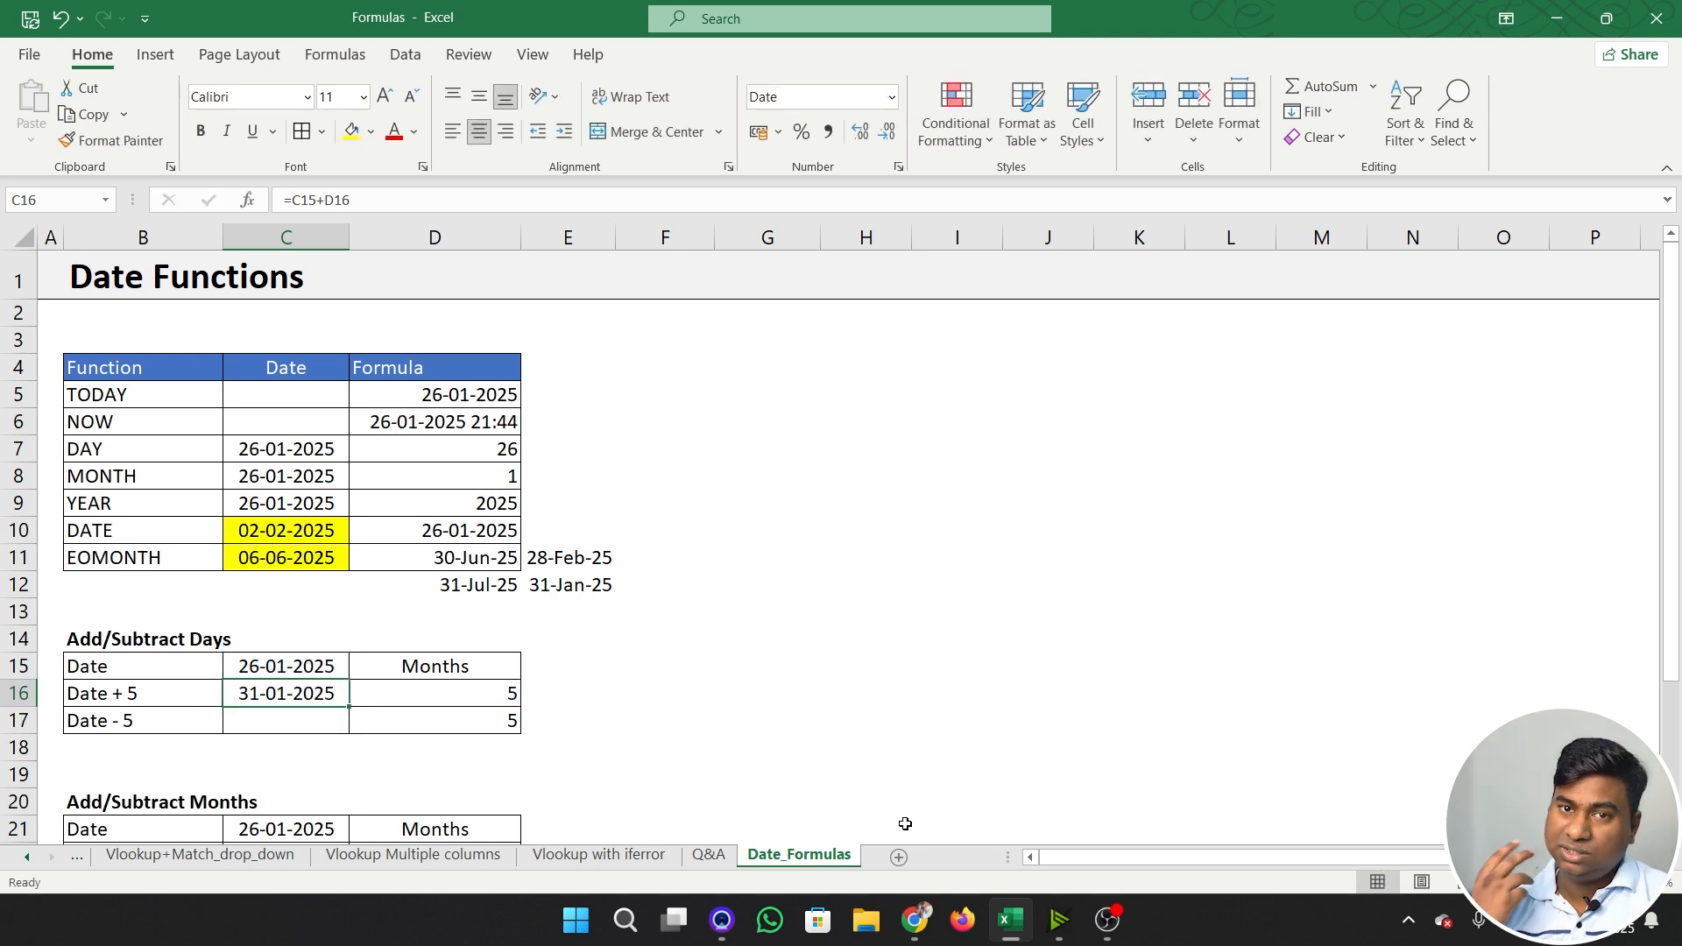
- Enter =C15-D17 in C17 to subtract the days from the date in the Date - 5 row
key("Down")
type("=")
key("Up")
key("Up")
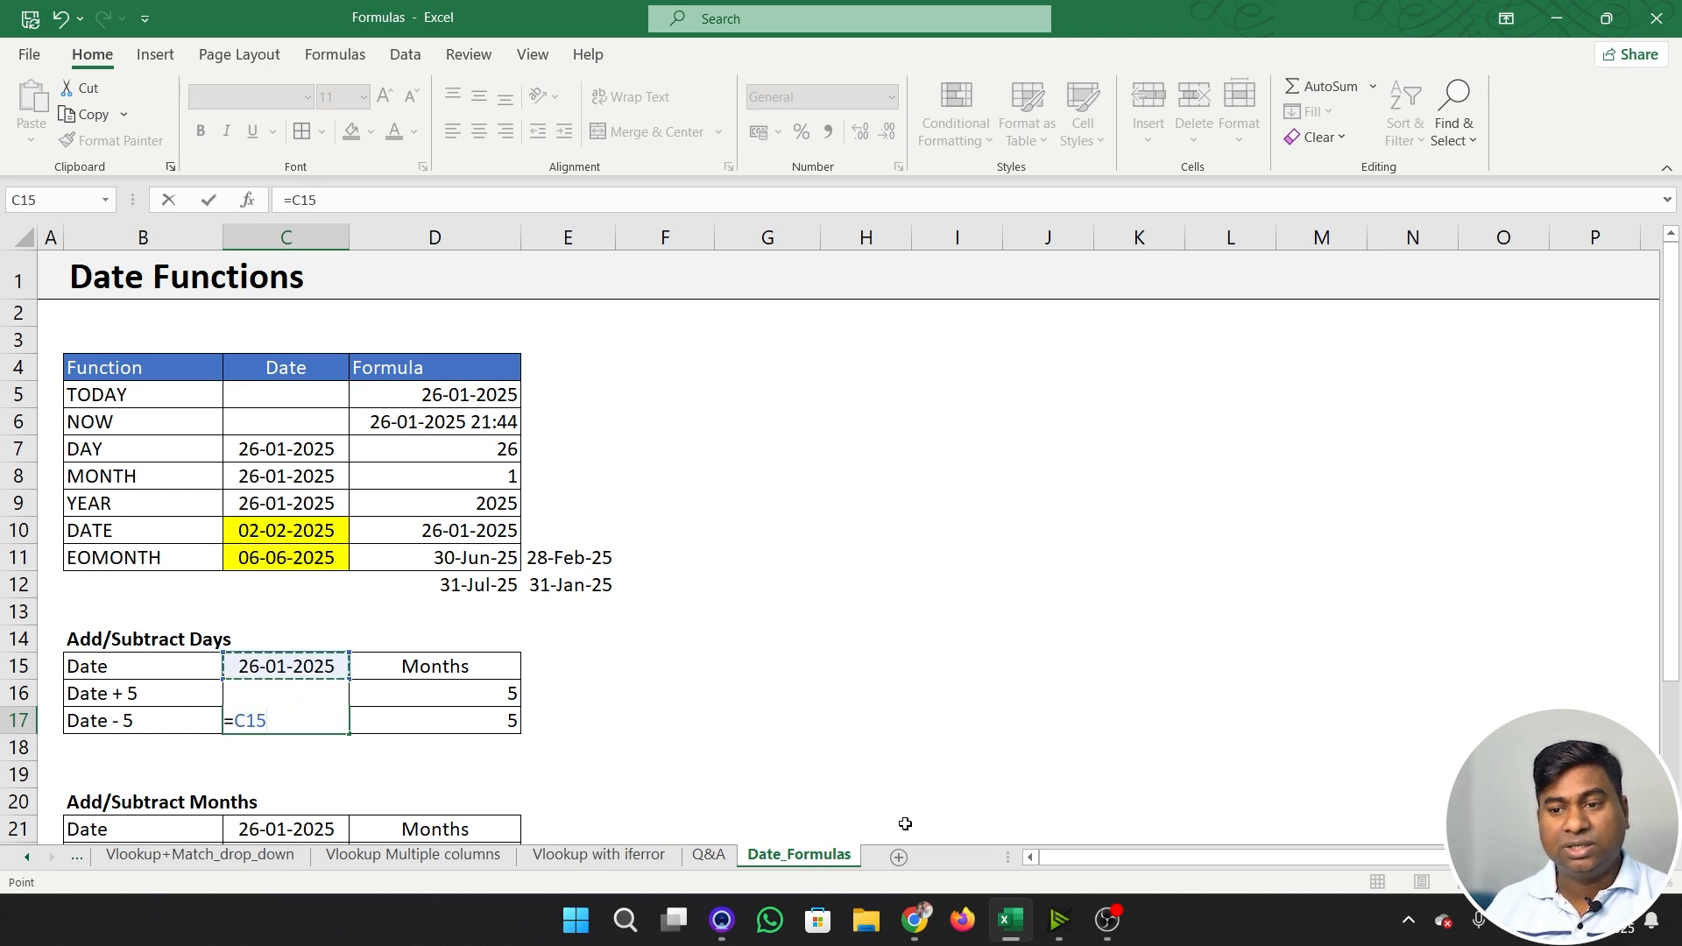
type("-")
key("Right")
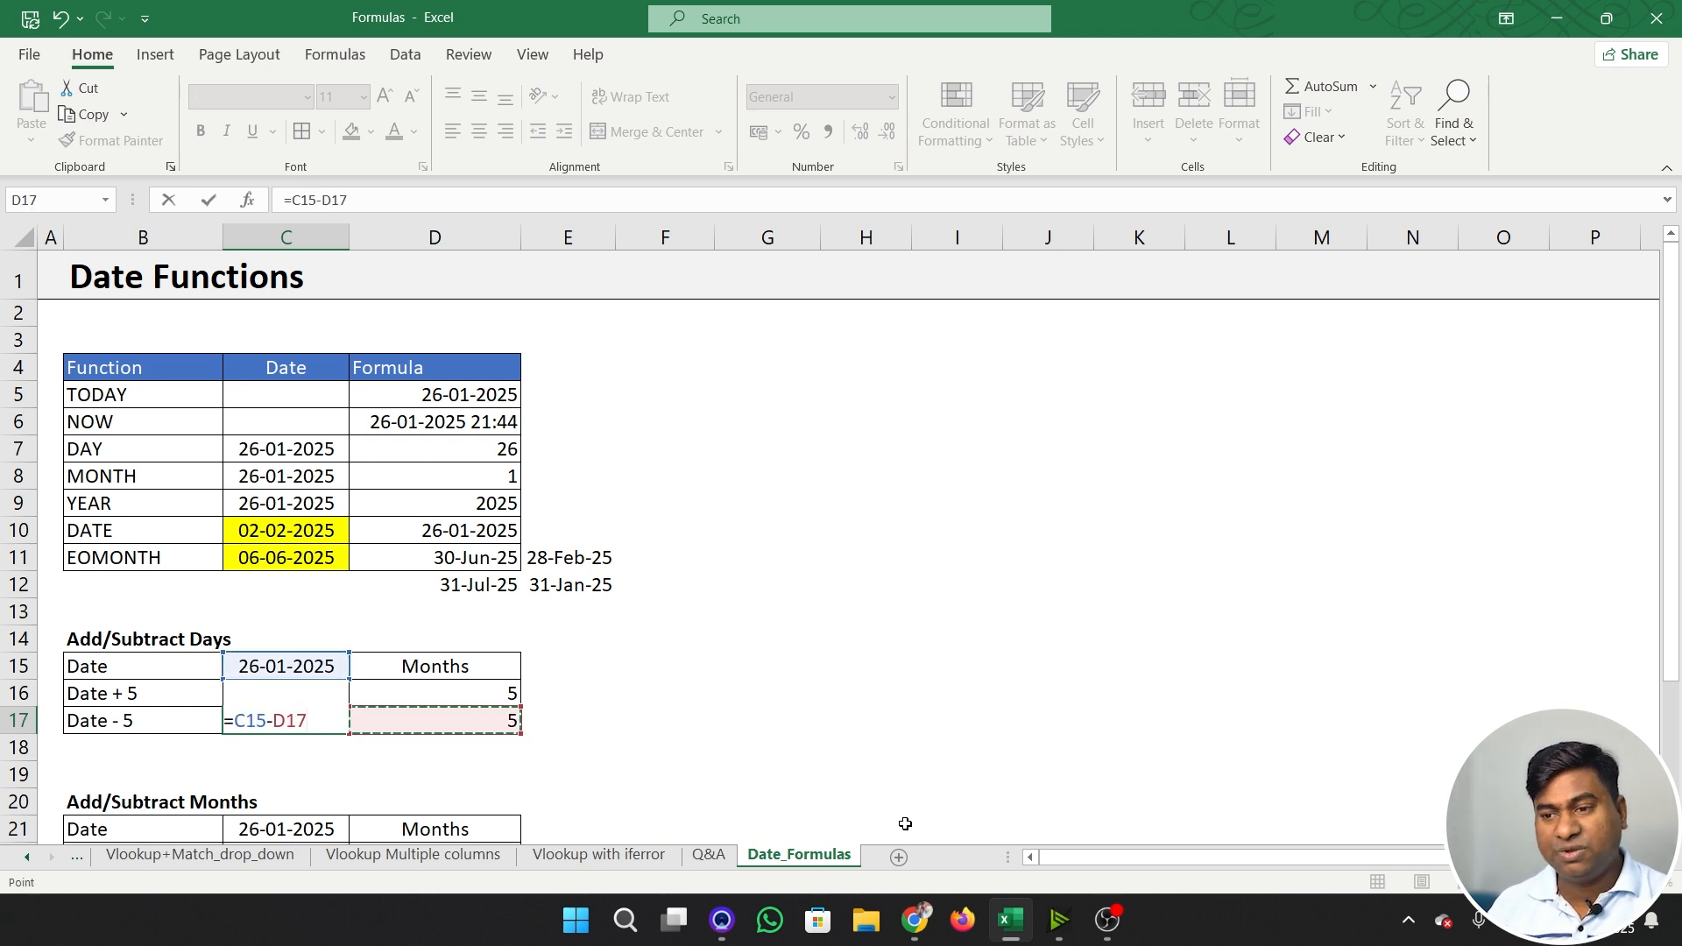
key("Return")
key("Up")
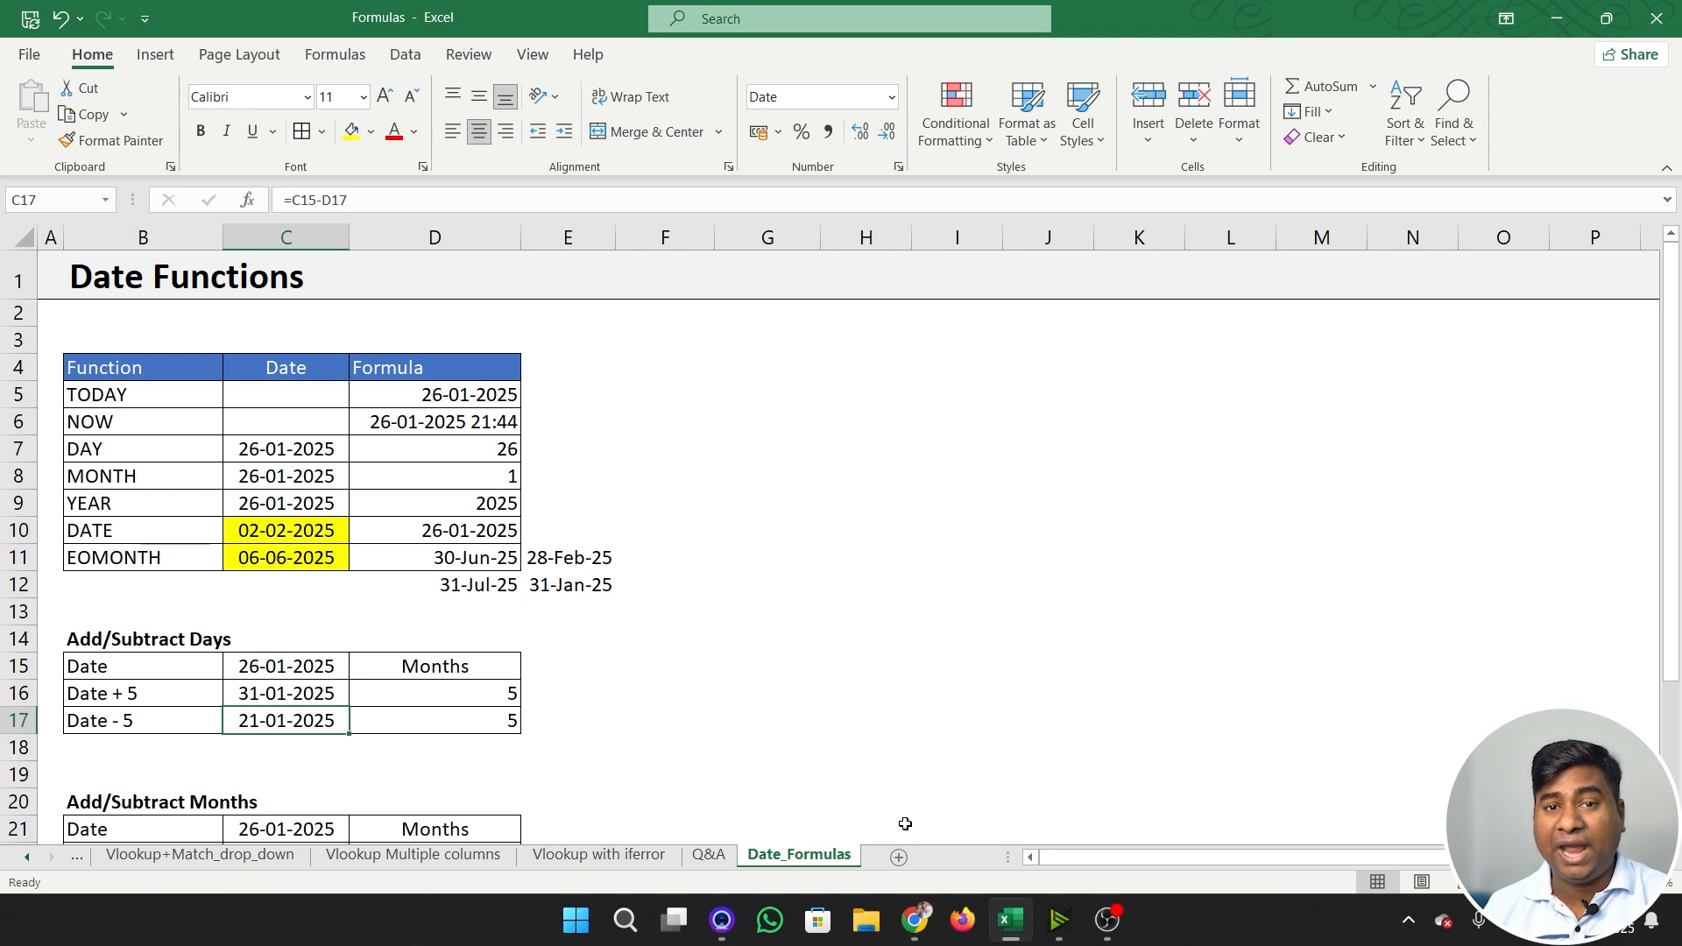
- Enter =C16-C15 in E17, beside the Date - 5 row, to calculate the number of days between the two dates
key("Right")
key("Right")
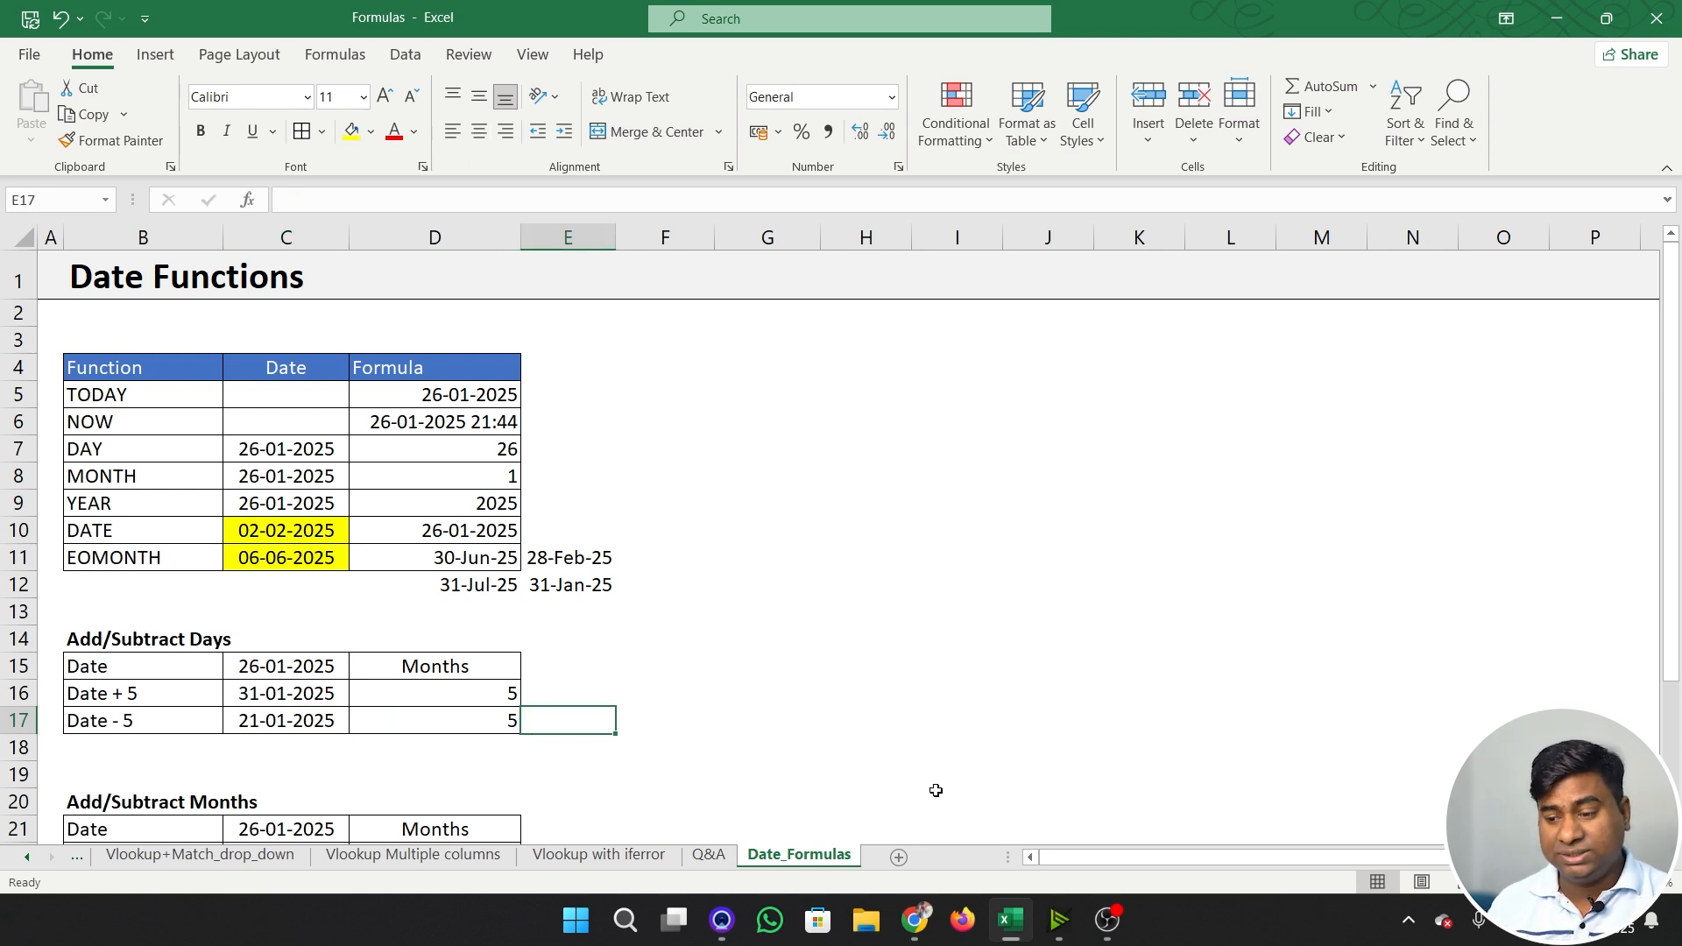
type("=")
key("Left")
key("Left")
key("Up")
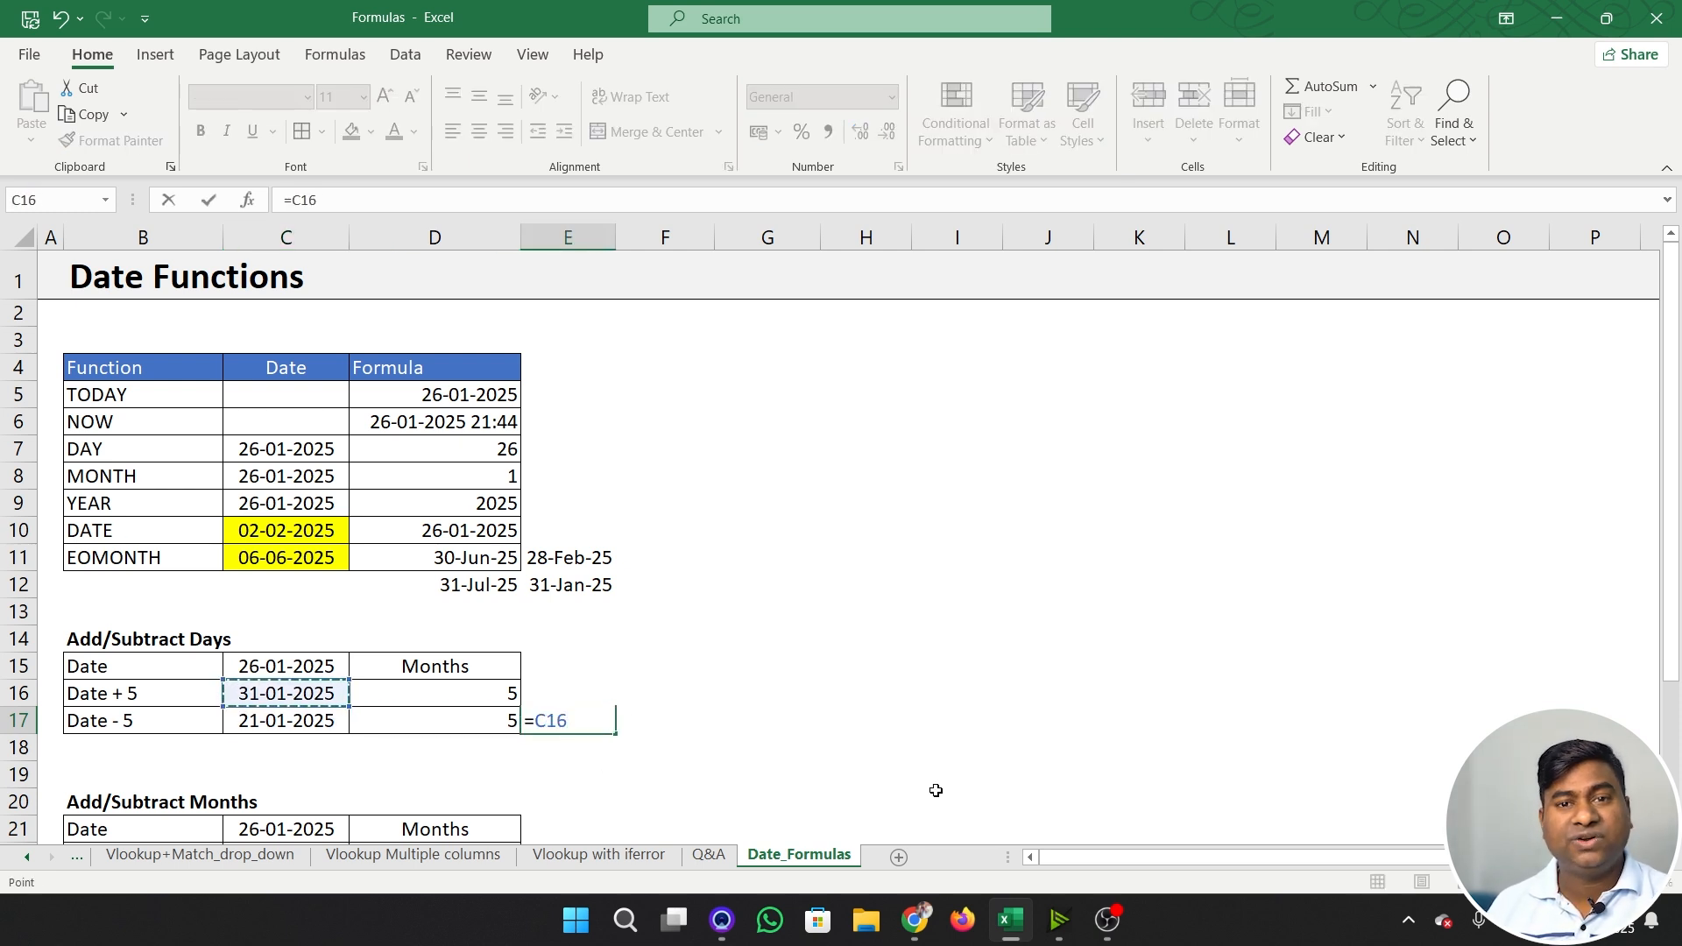
type("-")
key("Left")
key("Left")
key("Up")
key("Up")
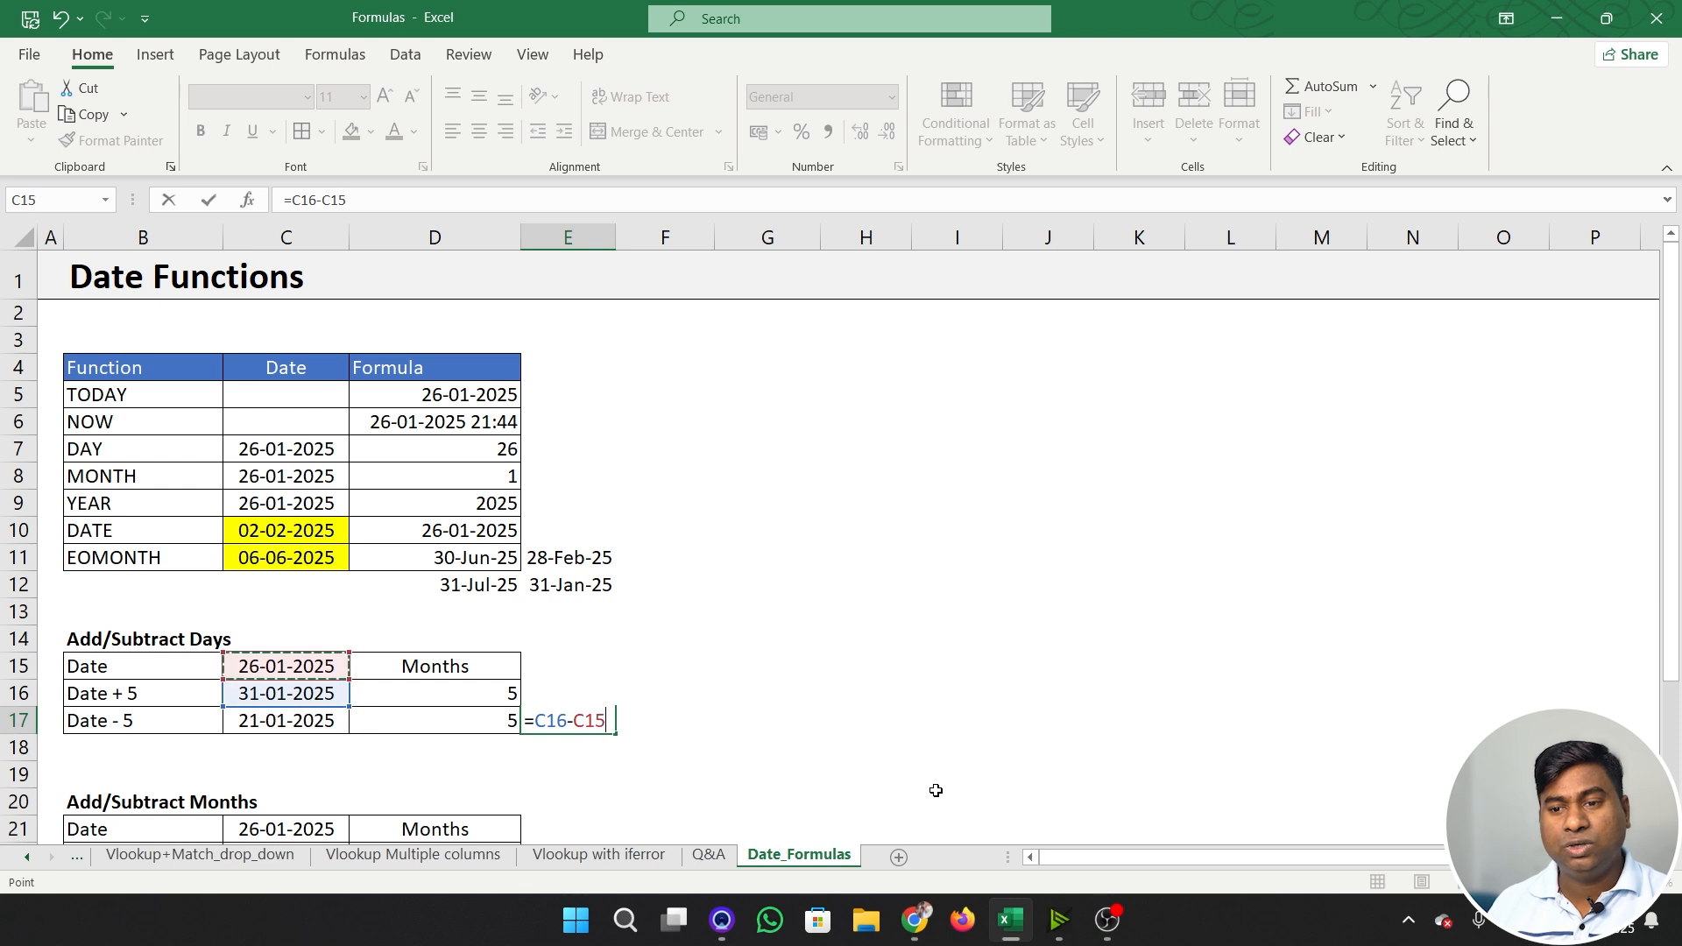
key("Return")
key("Up")
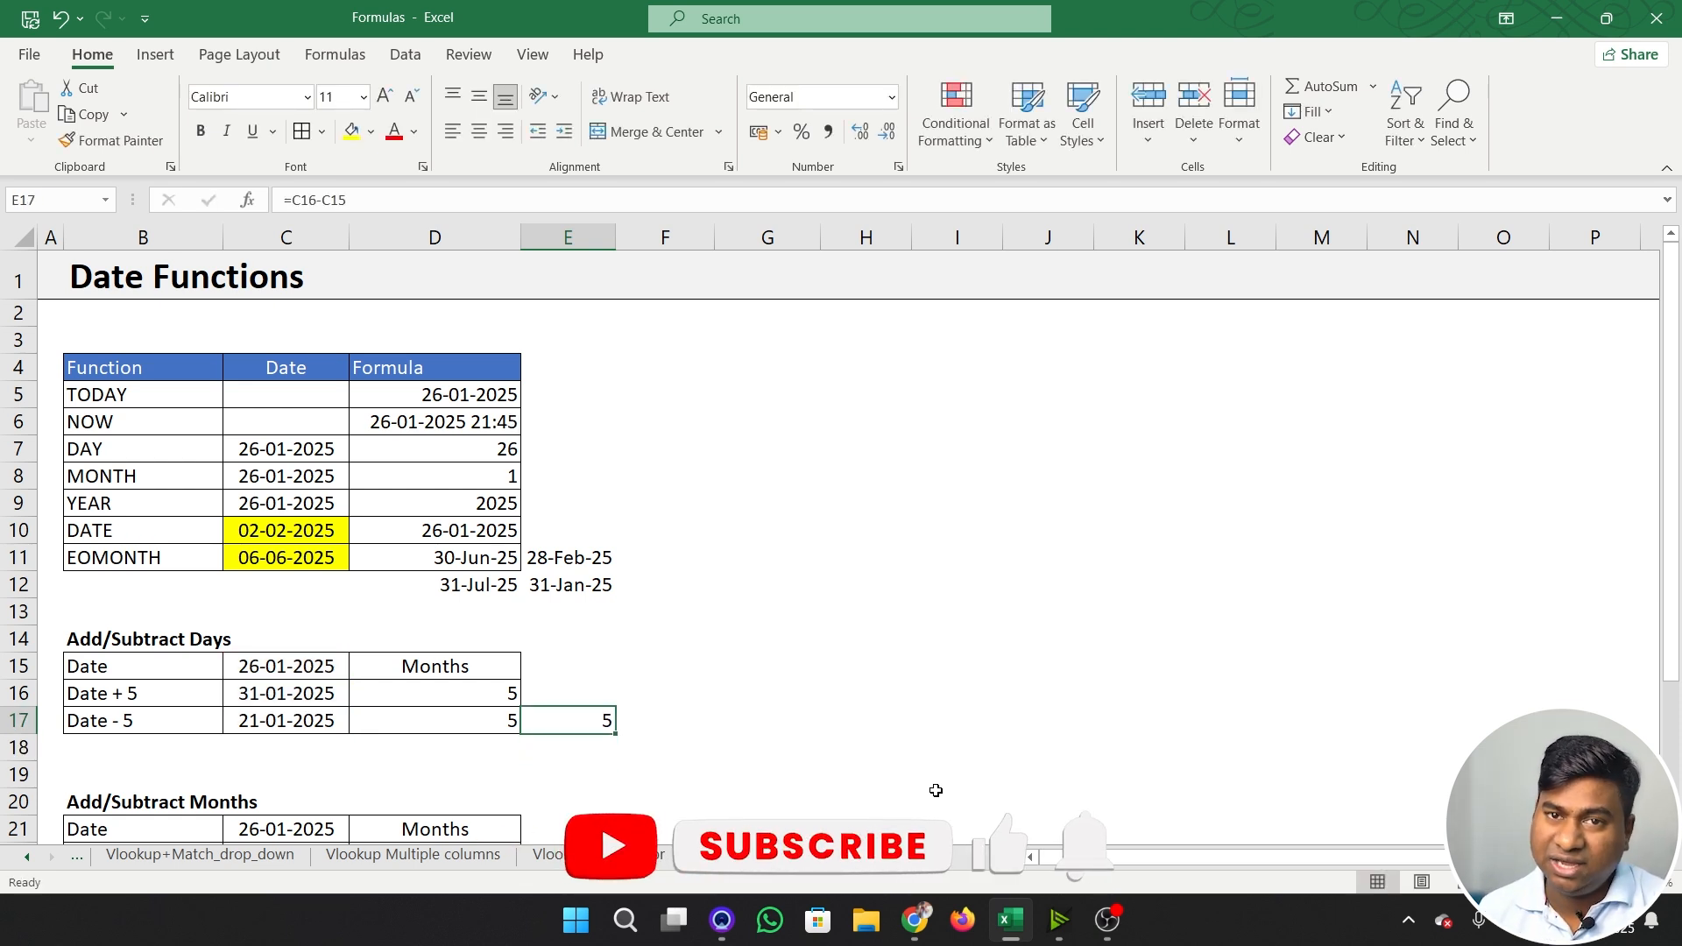
- Enter =EDATE(C21,D22) in C22 of the Add/Subtract Months table and format the result as a date
scroll(668, 633, "down", 3)
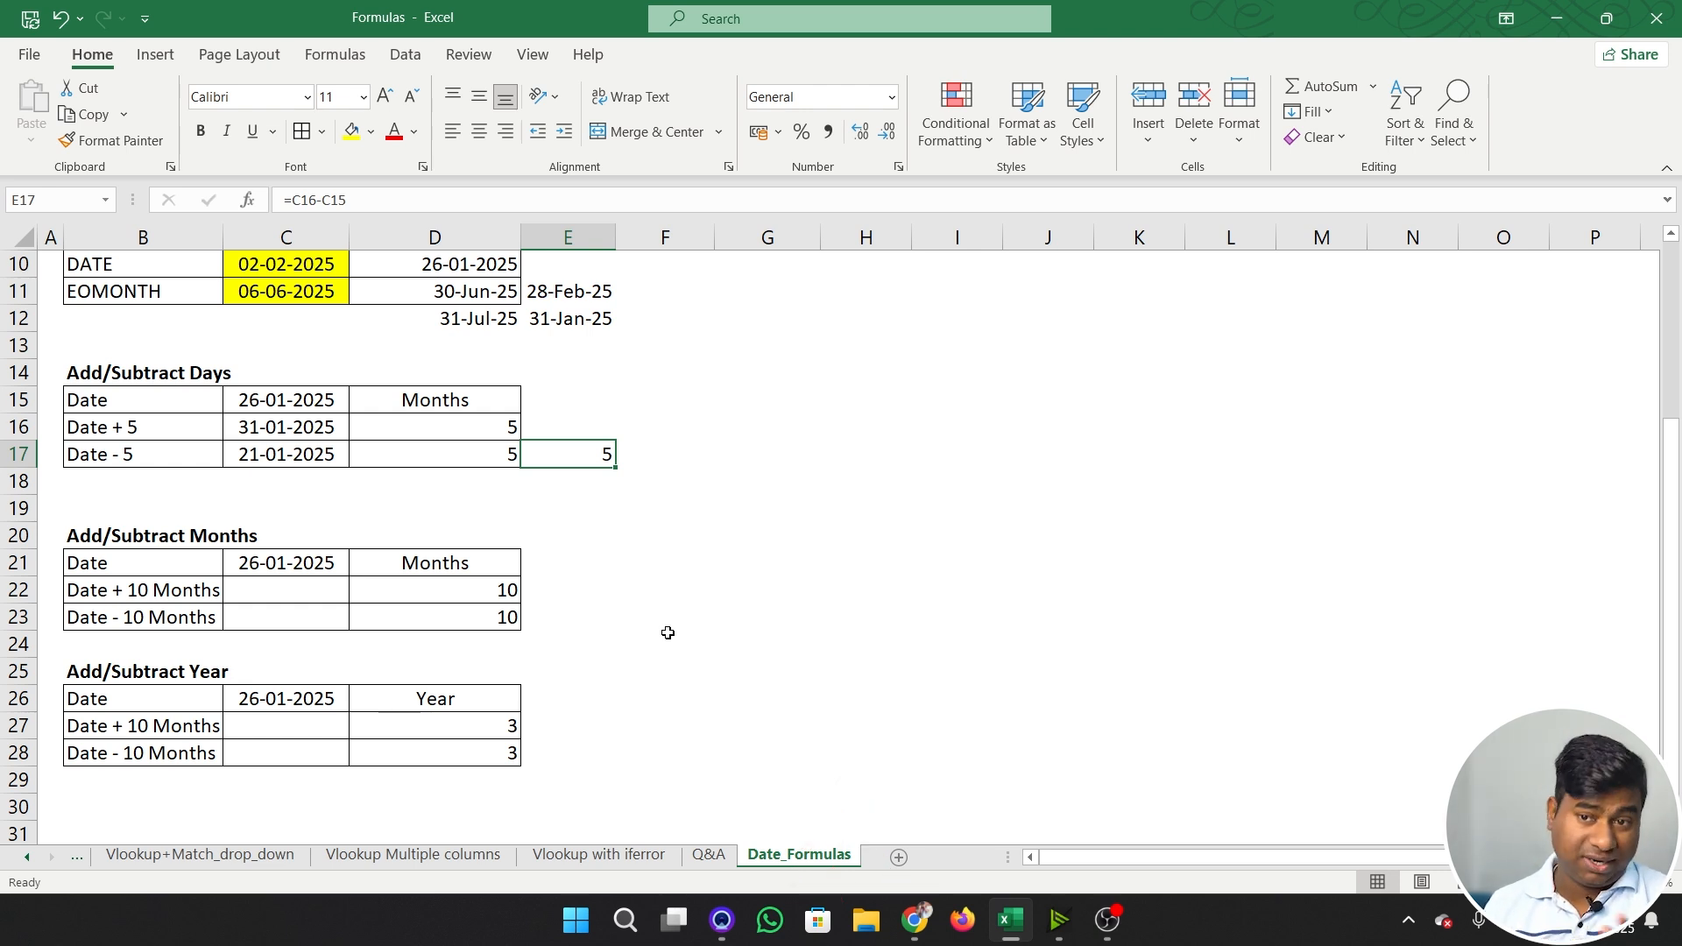
left_click(297, 585)
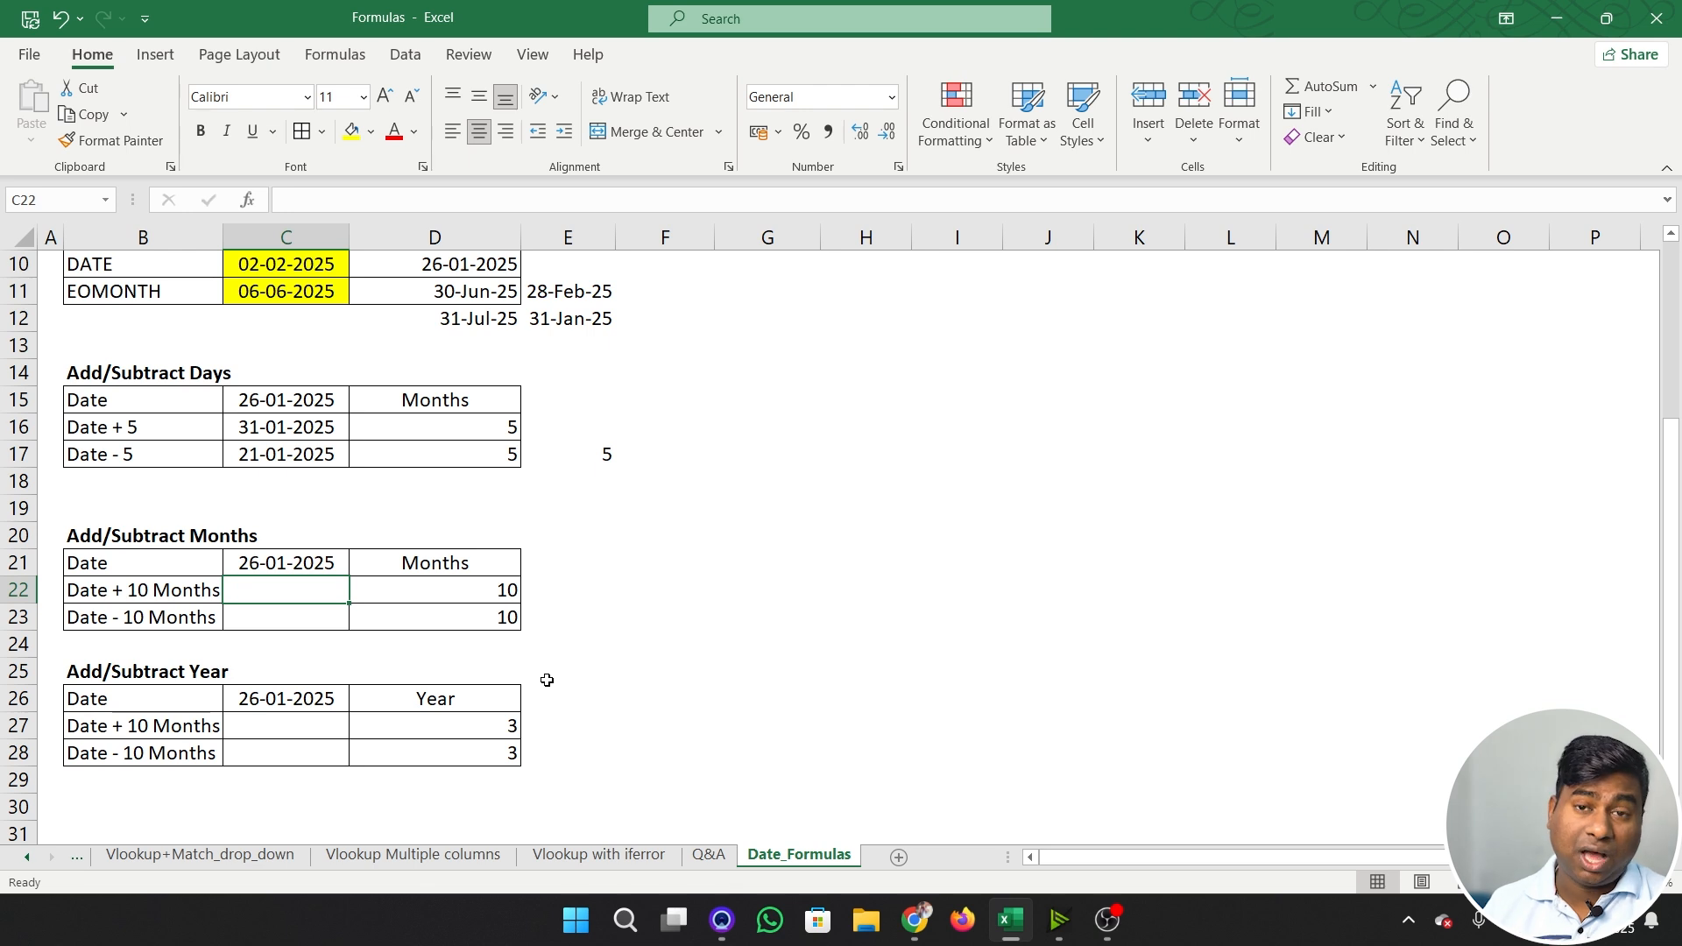
type("=")
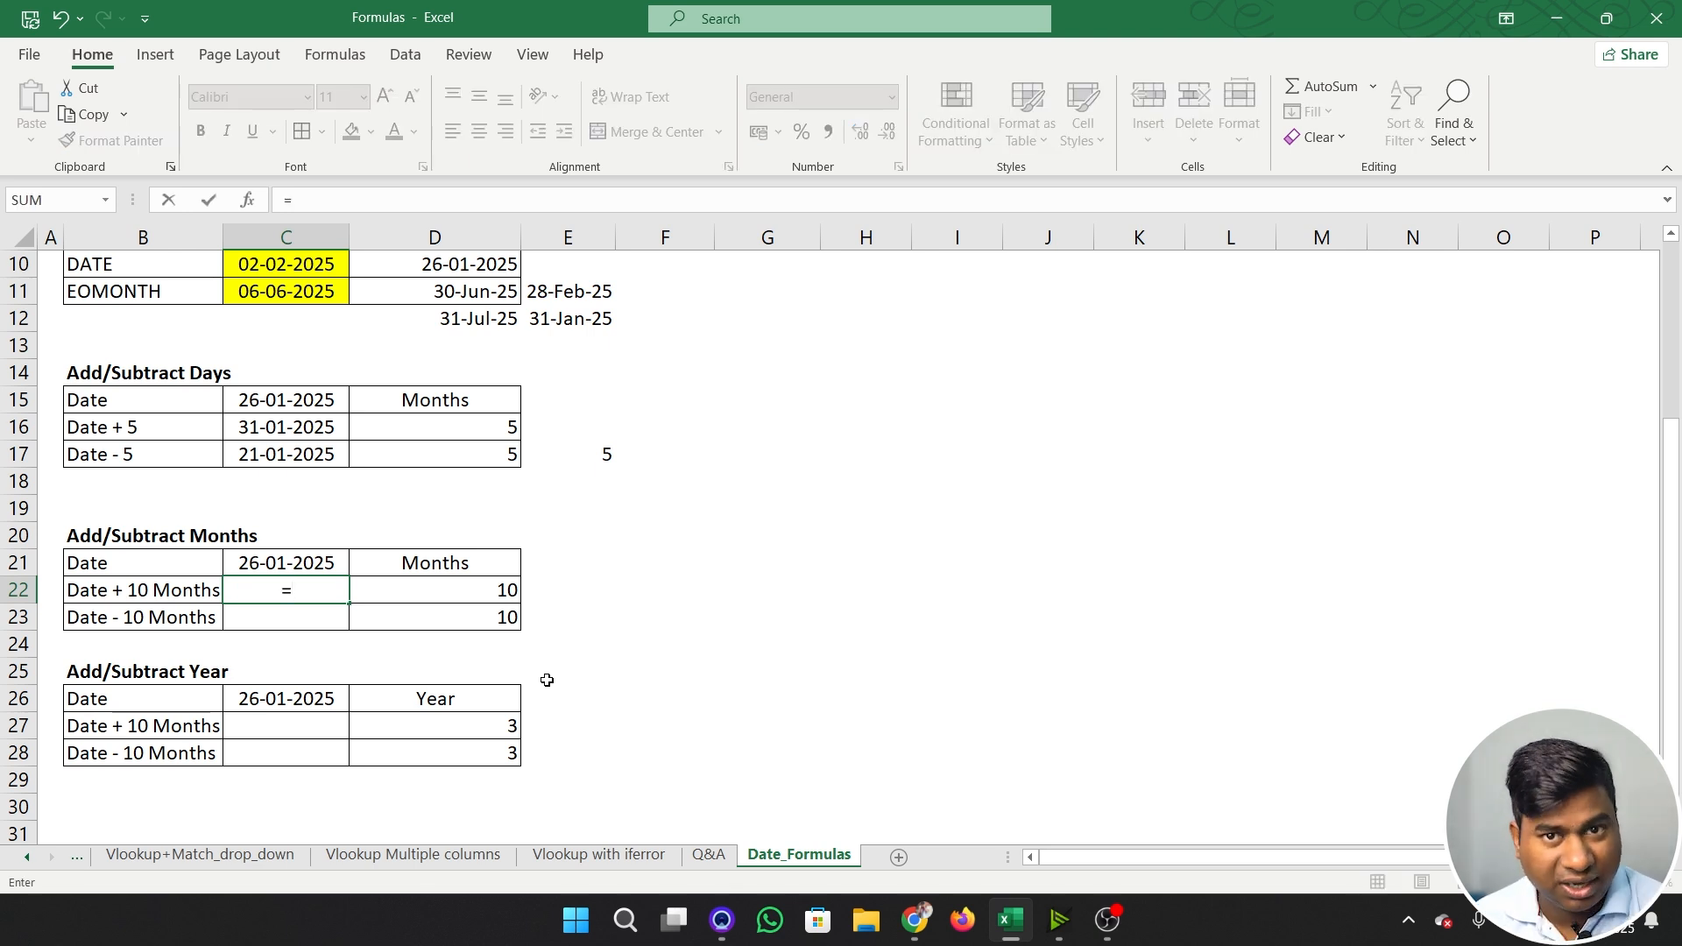
type("edat")
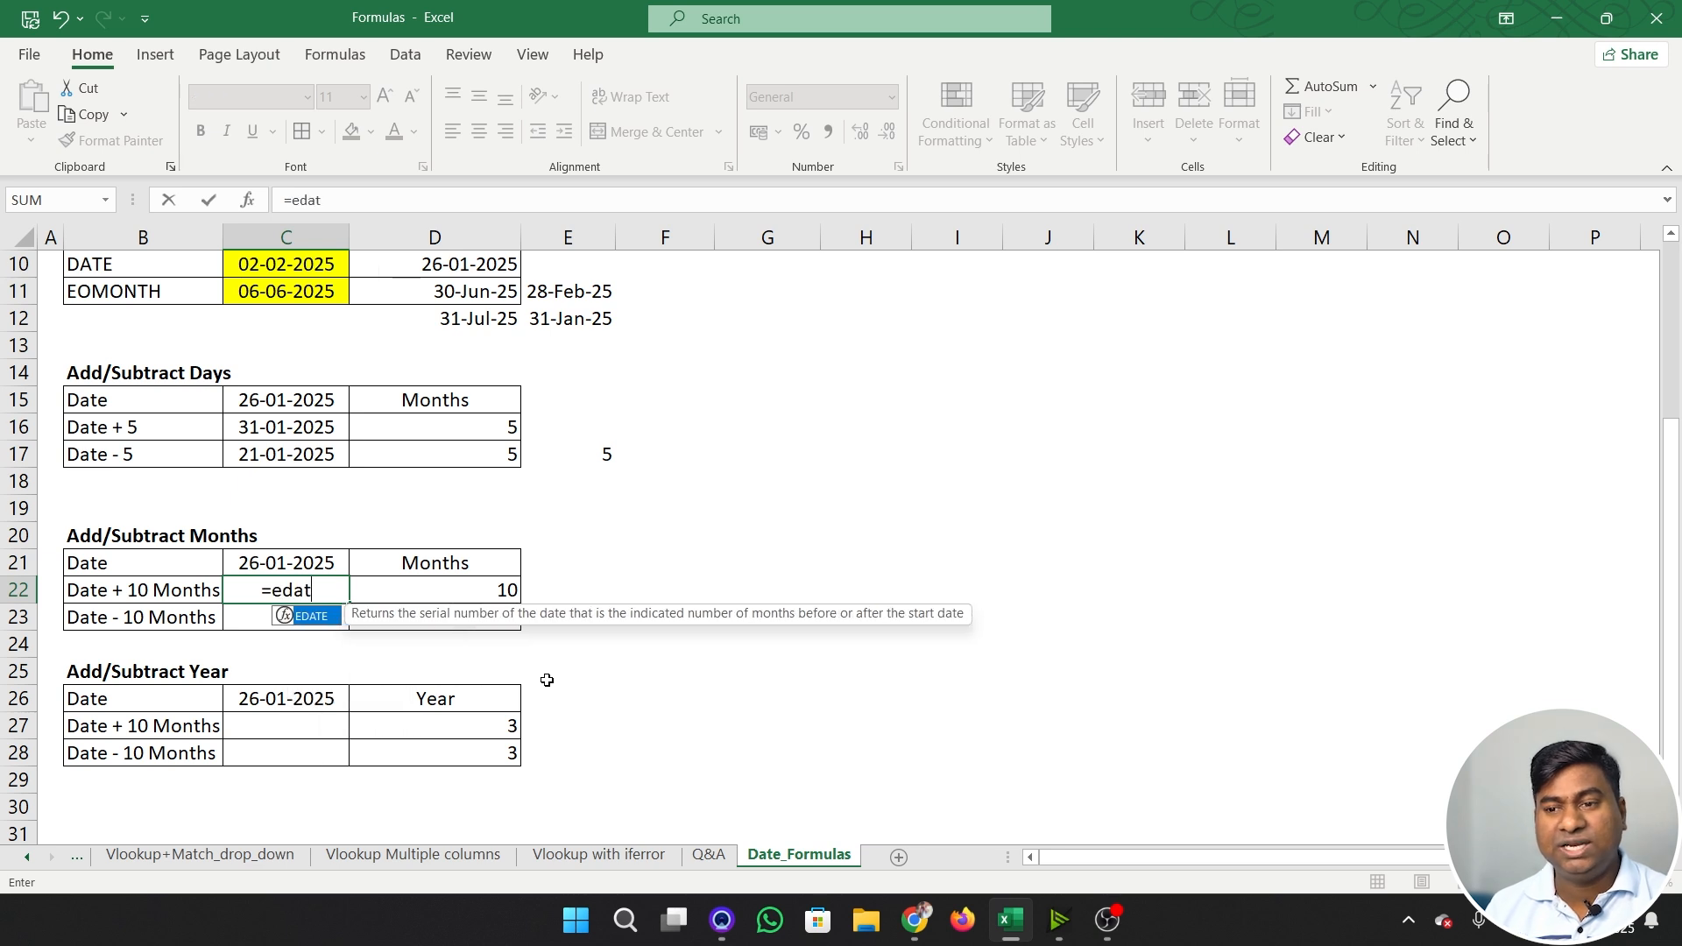
key("Tab")
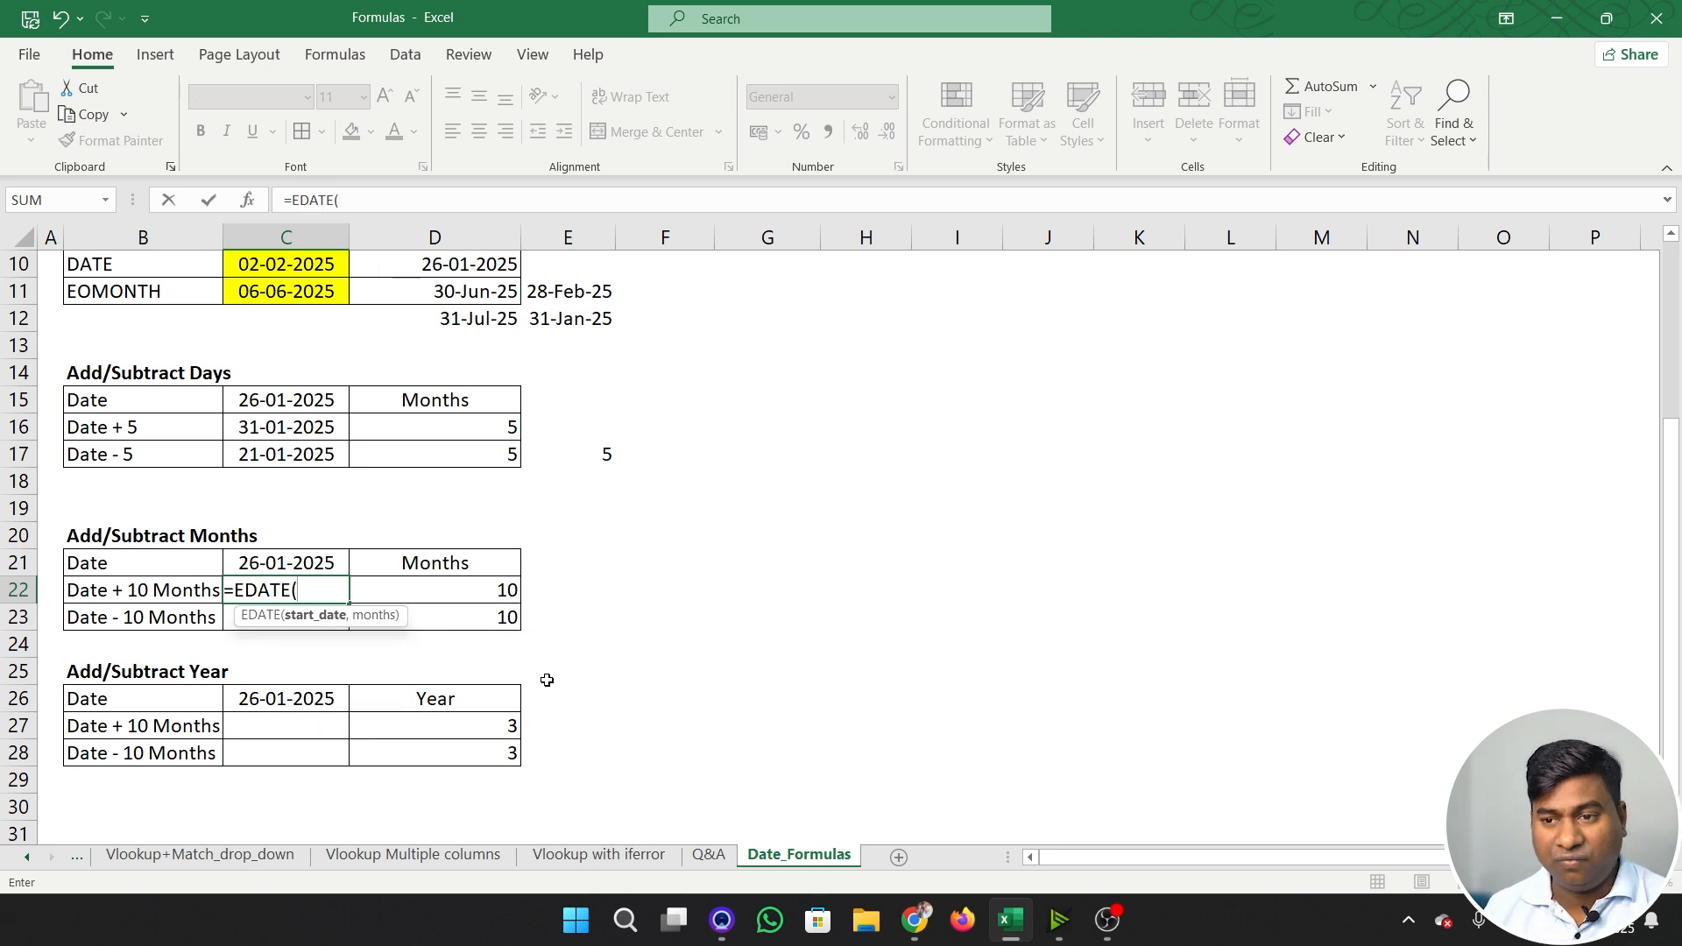
key("Up")
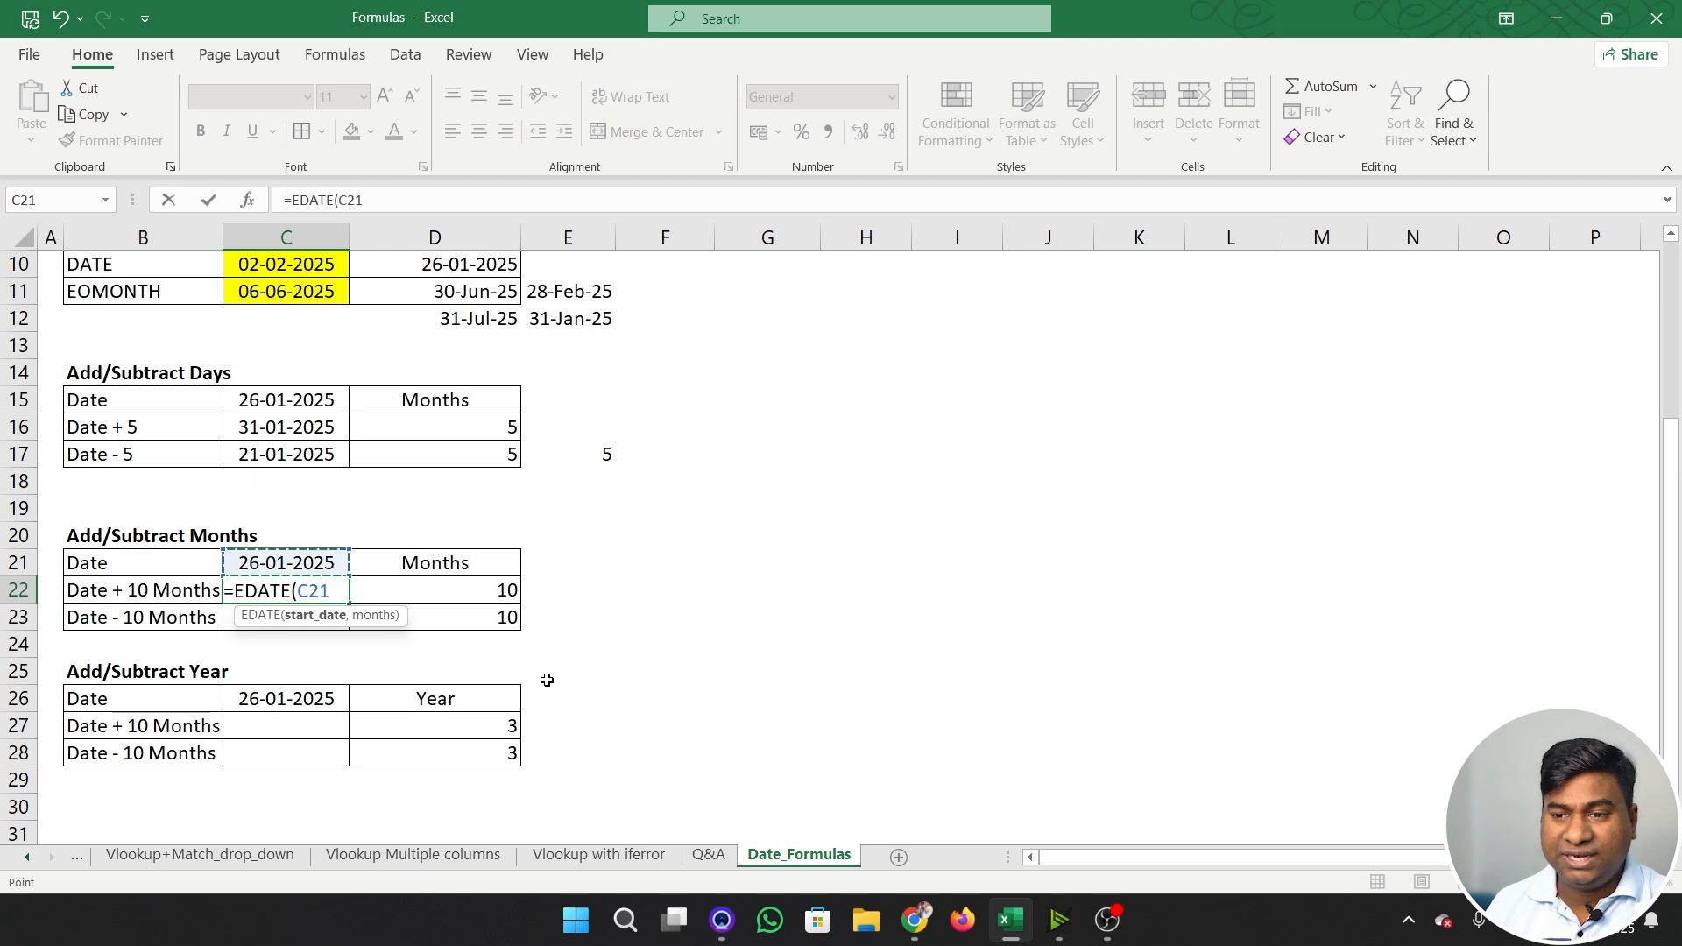
type(",")
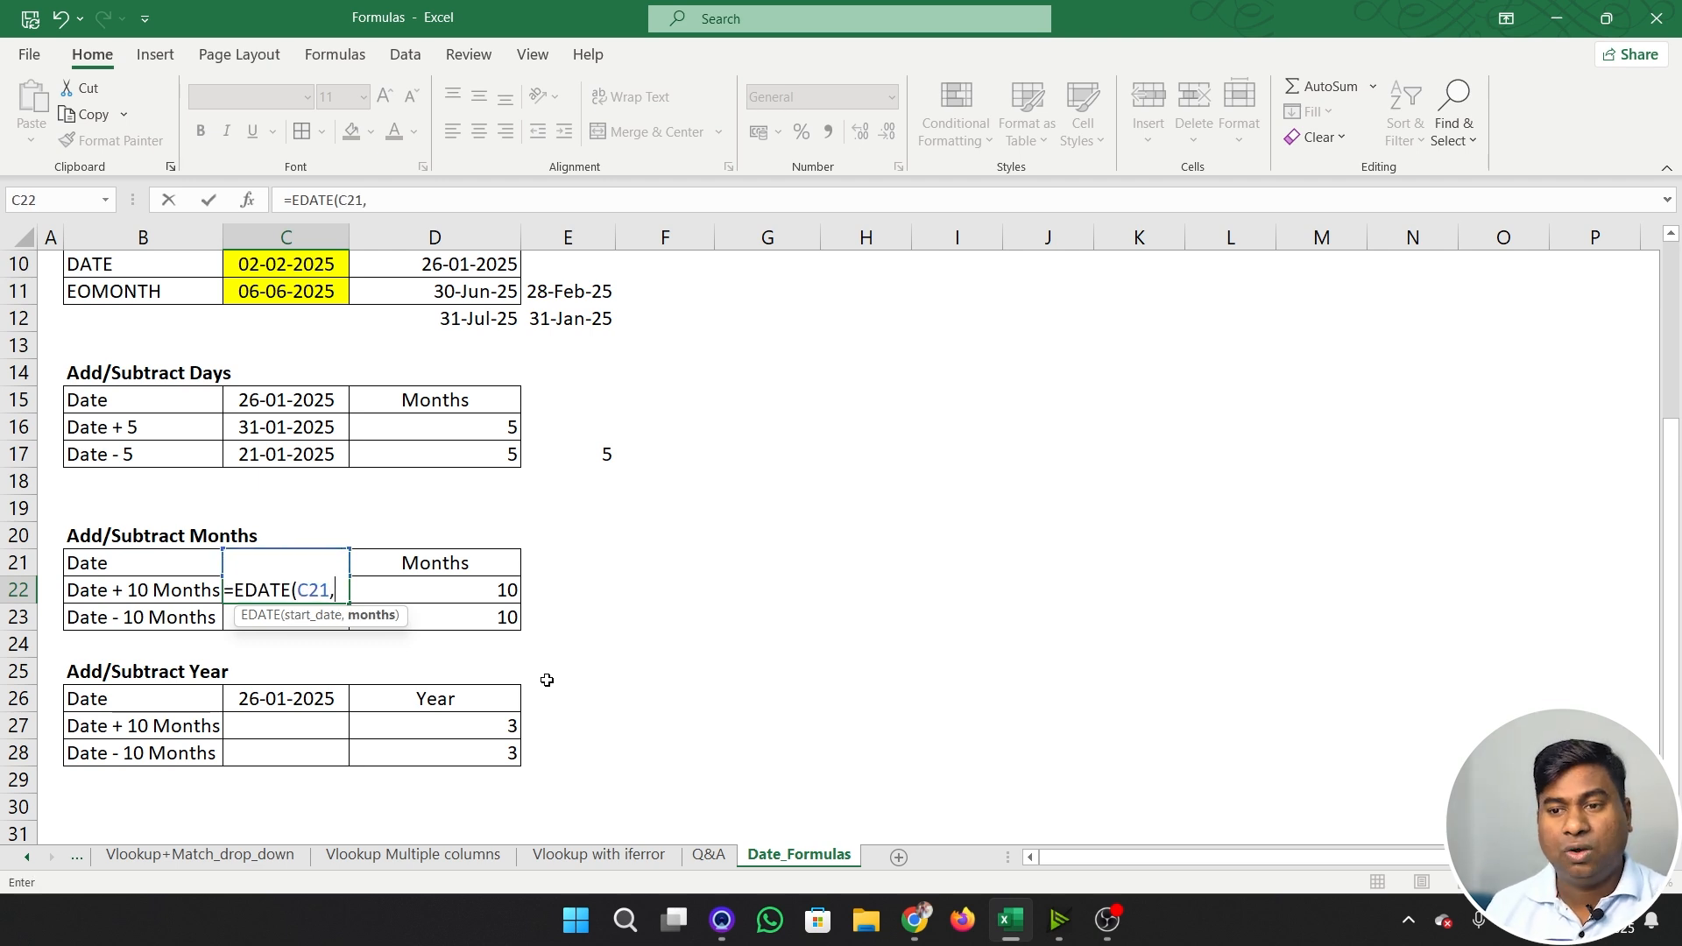
key("Right")
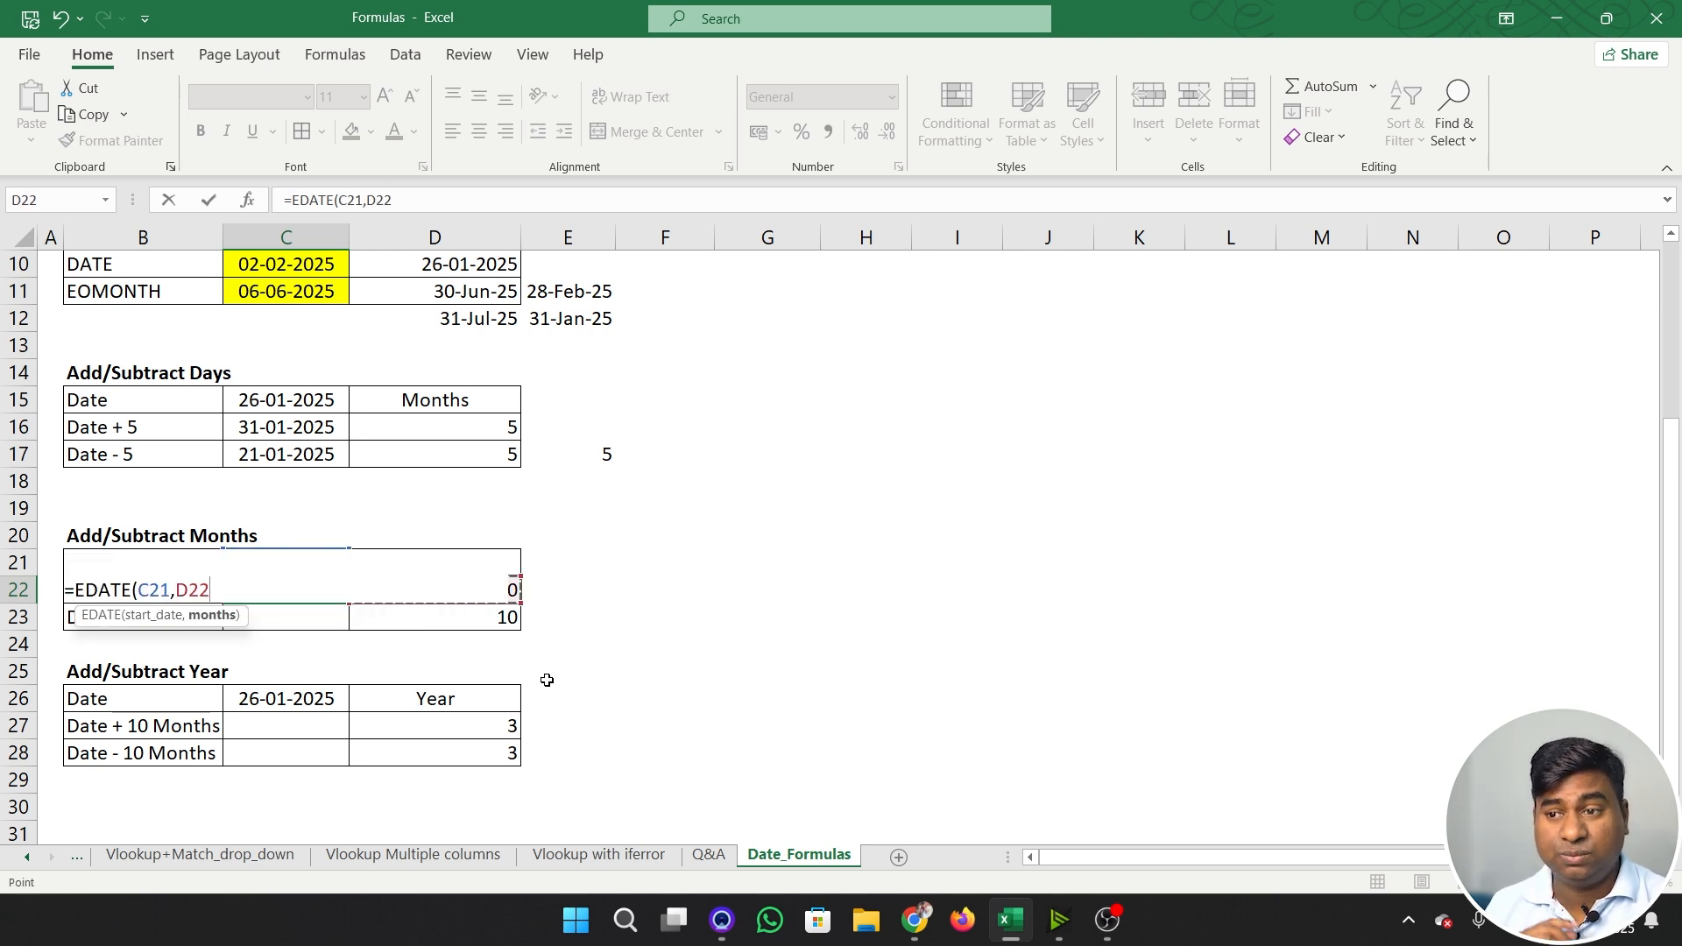
type(")")
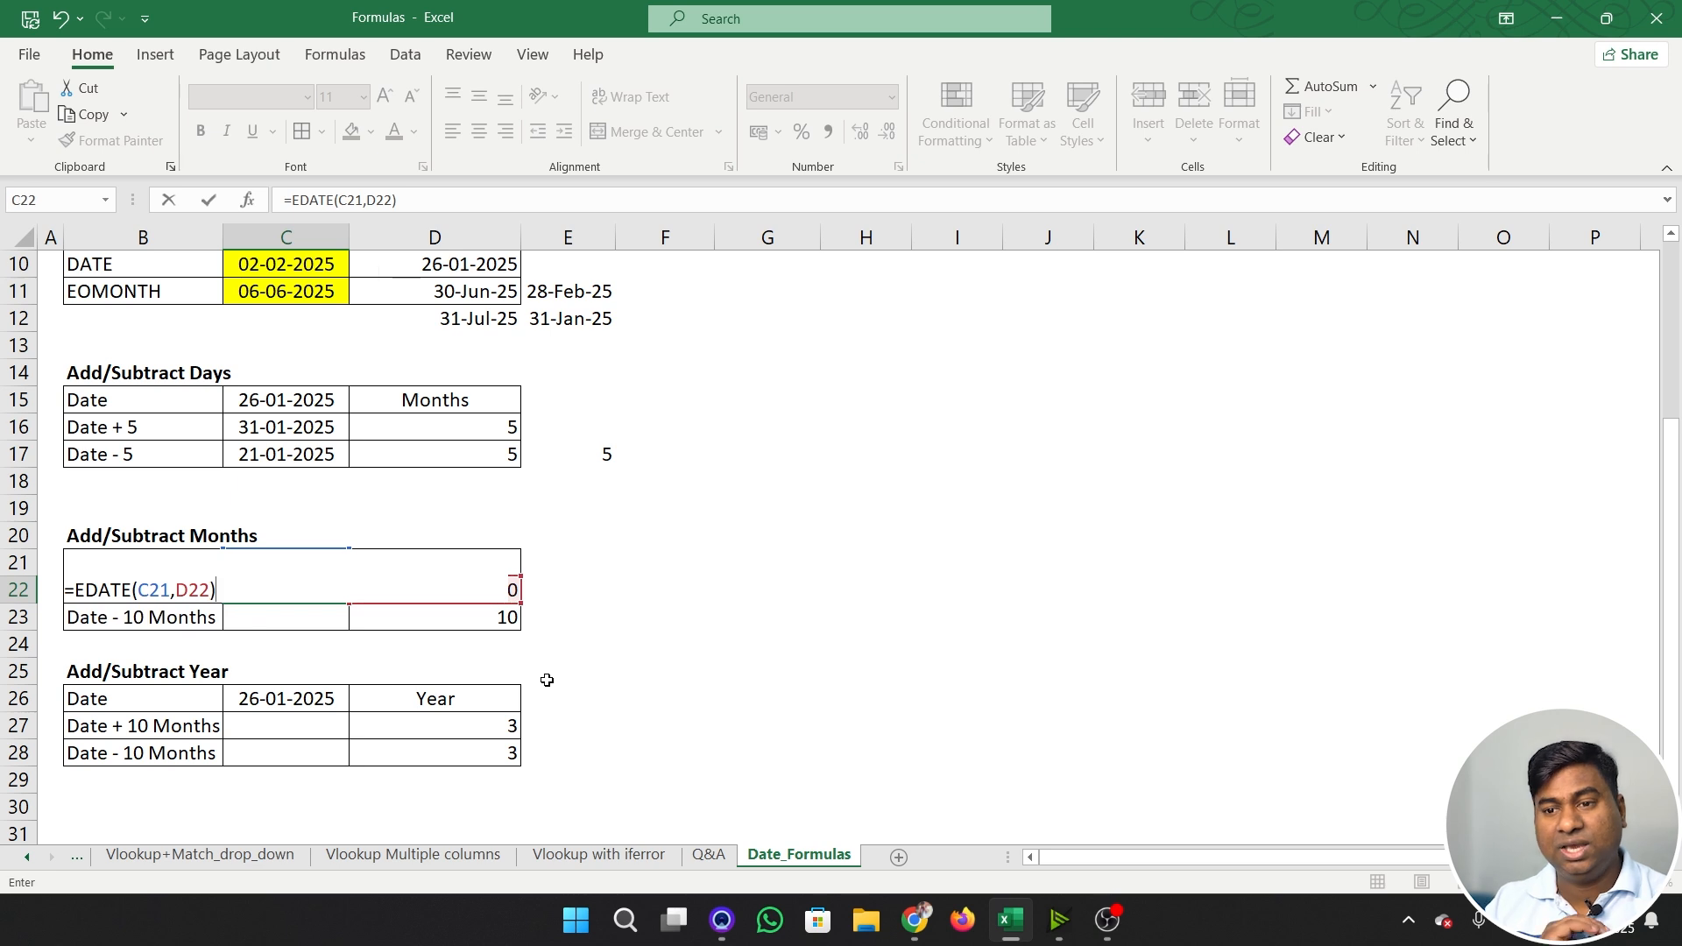
key("ctrl+Return")
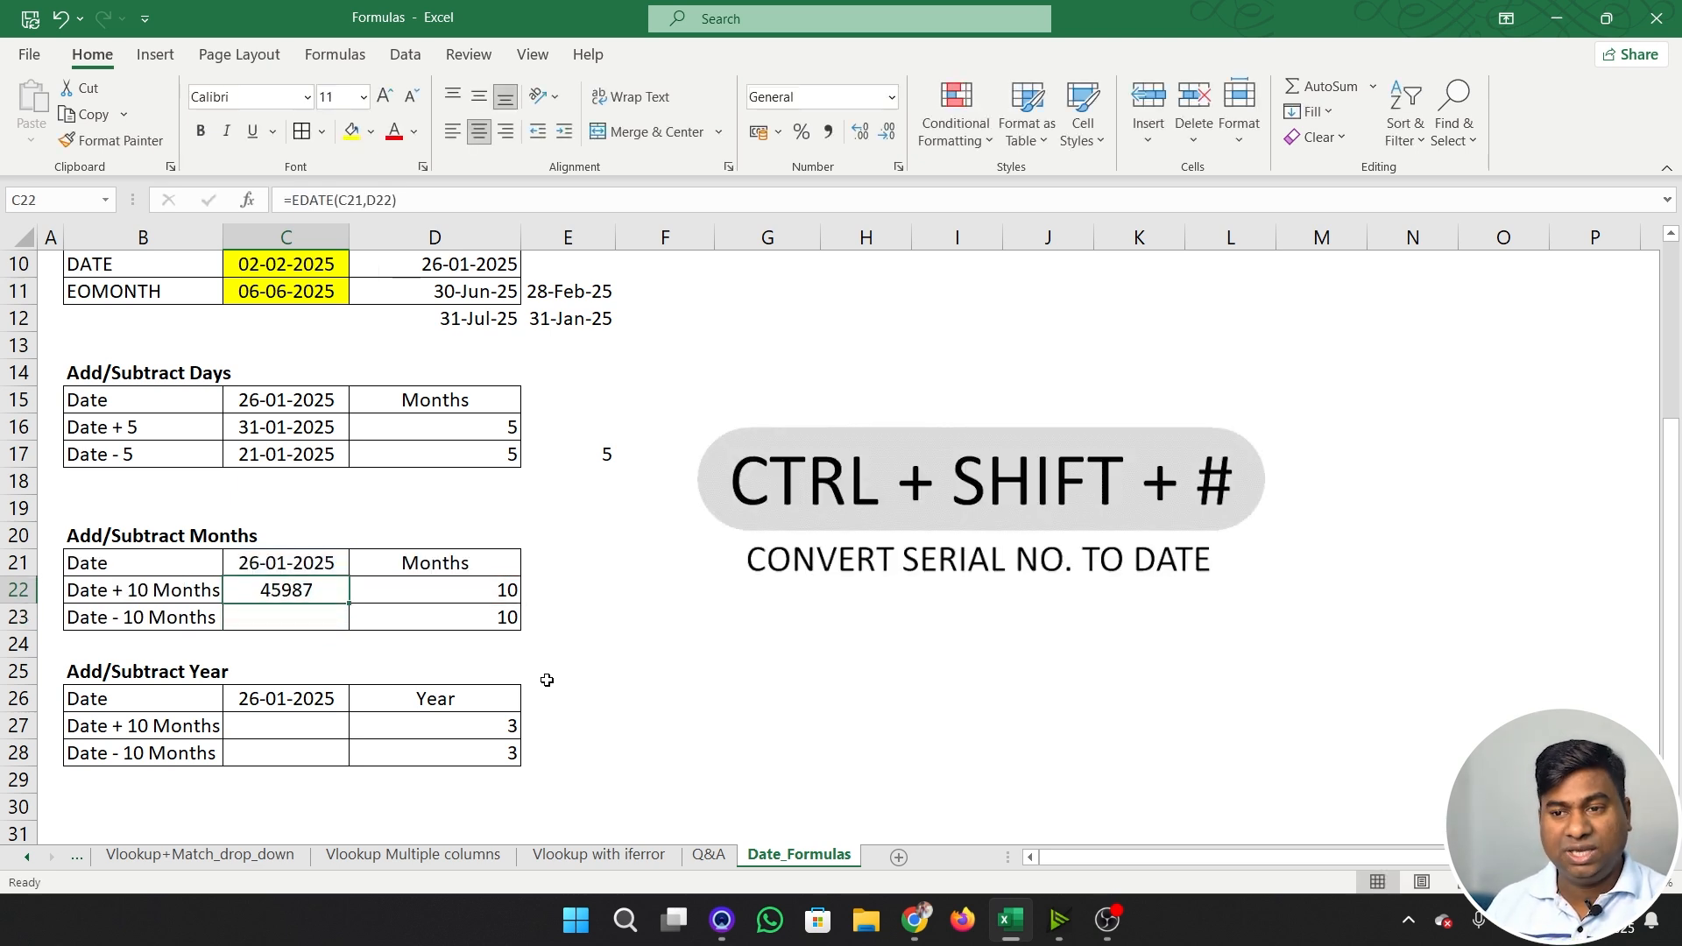
key("ctrl+shift+numbersign")
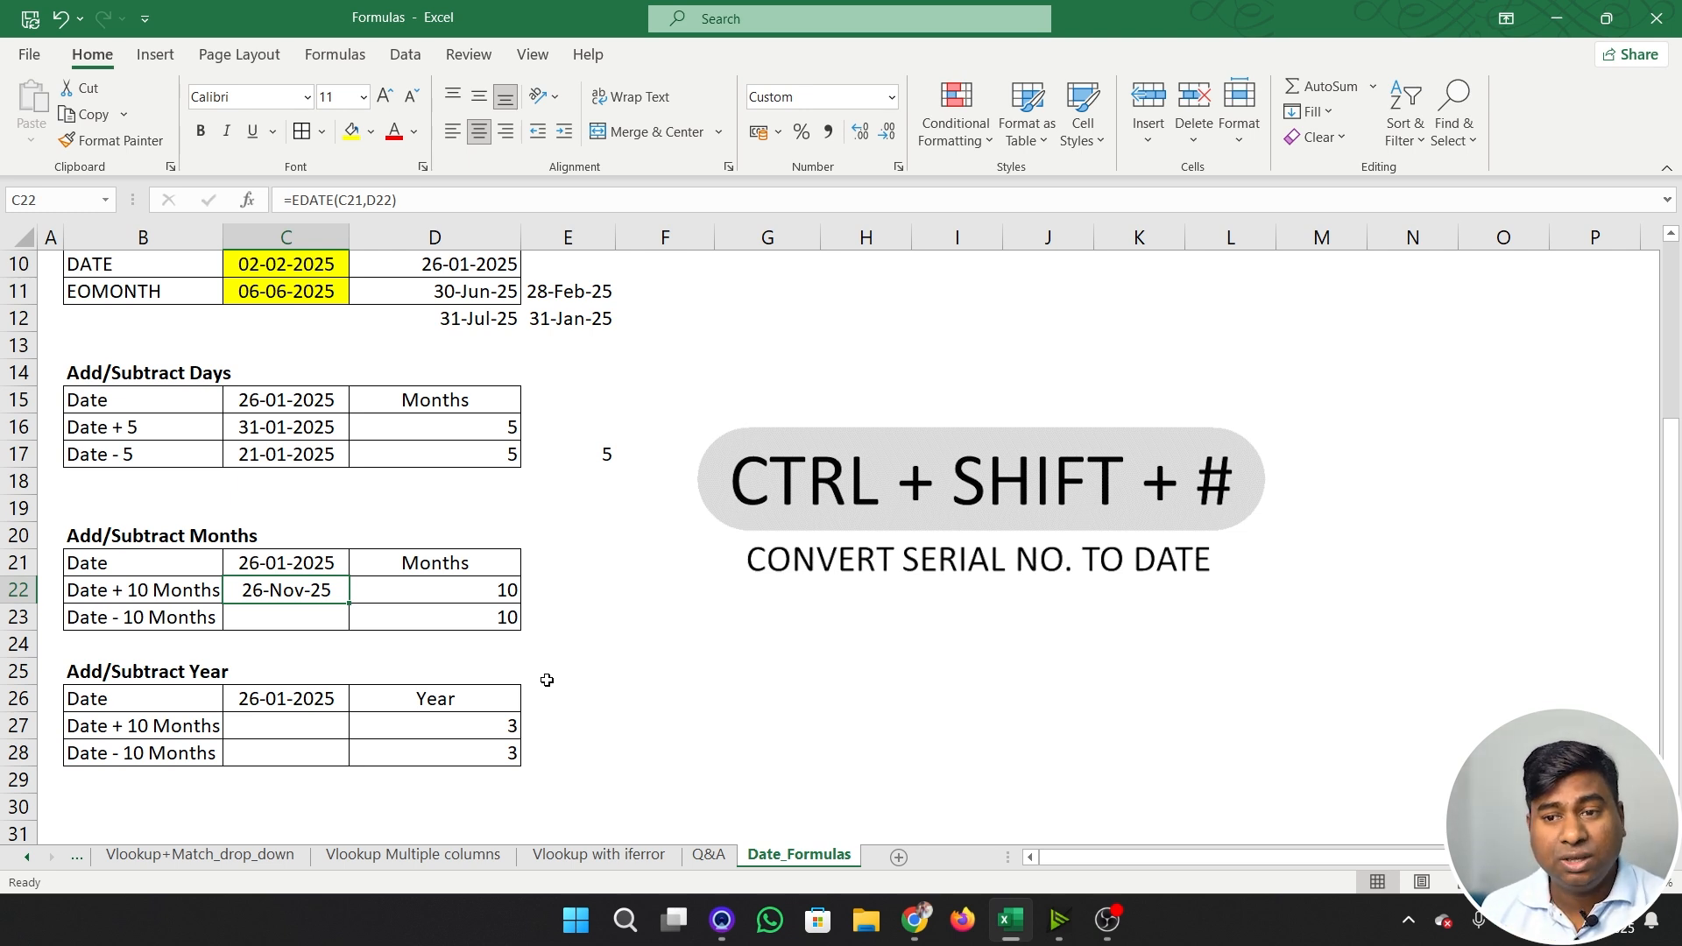
- Enter =EDATE(C21,-10) in C23 to go back ten months, and format the result as a date
key("Down")
type("=")
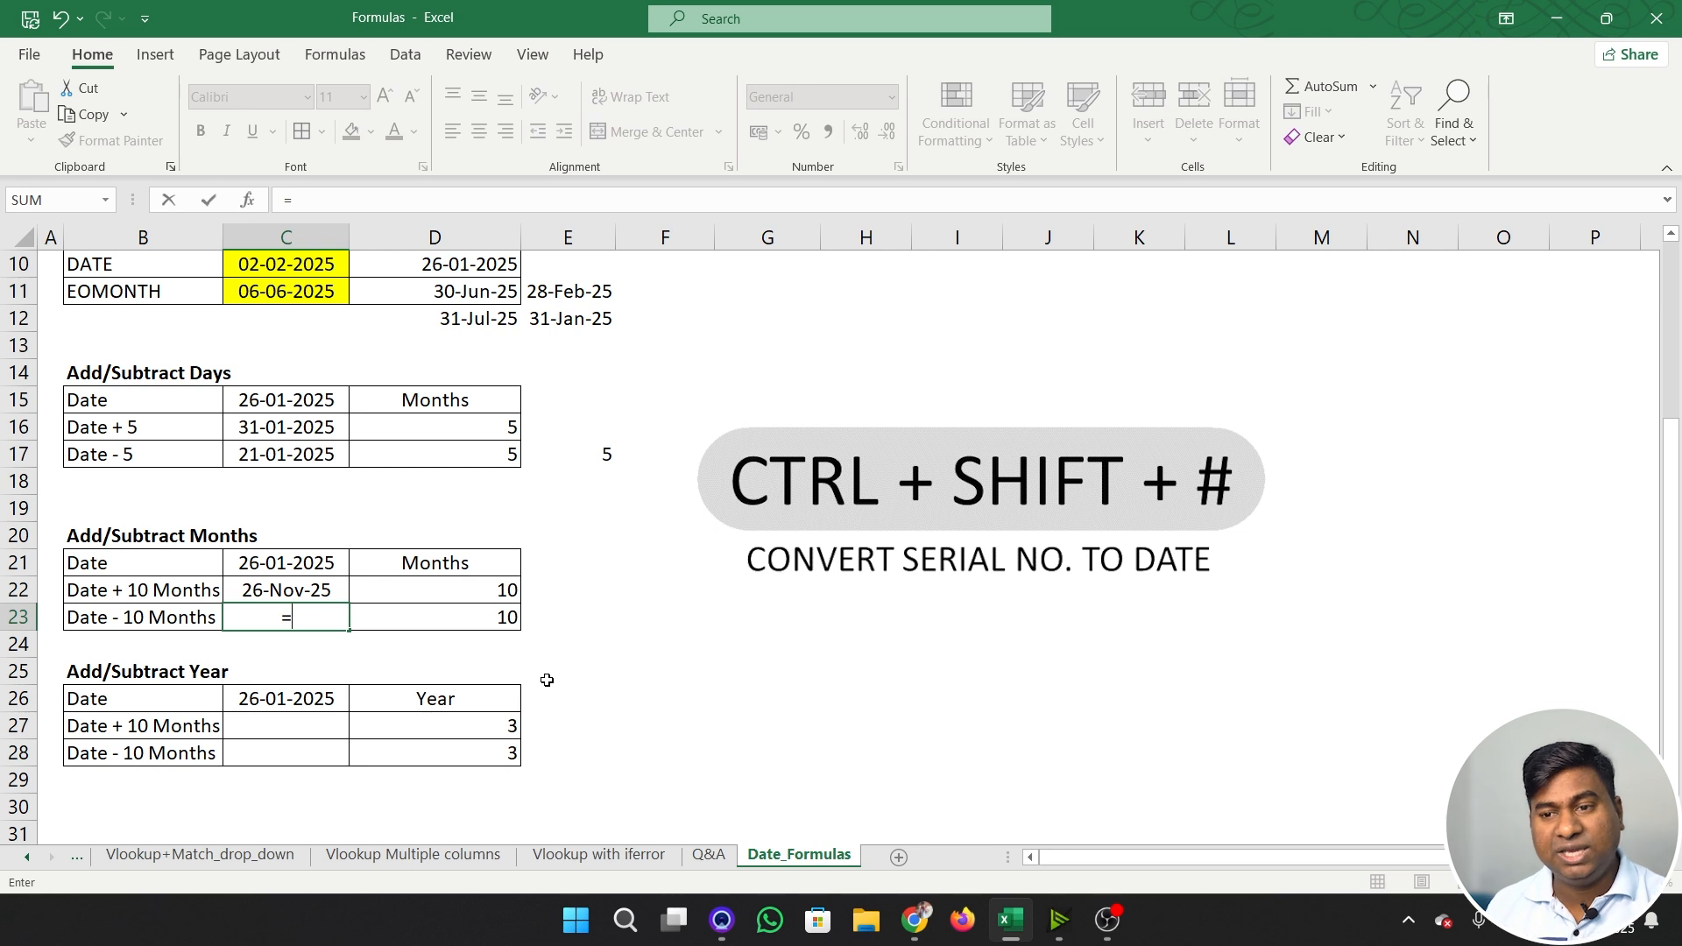
type("eda")
key("Tab")
key("Up")
key("Up")
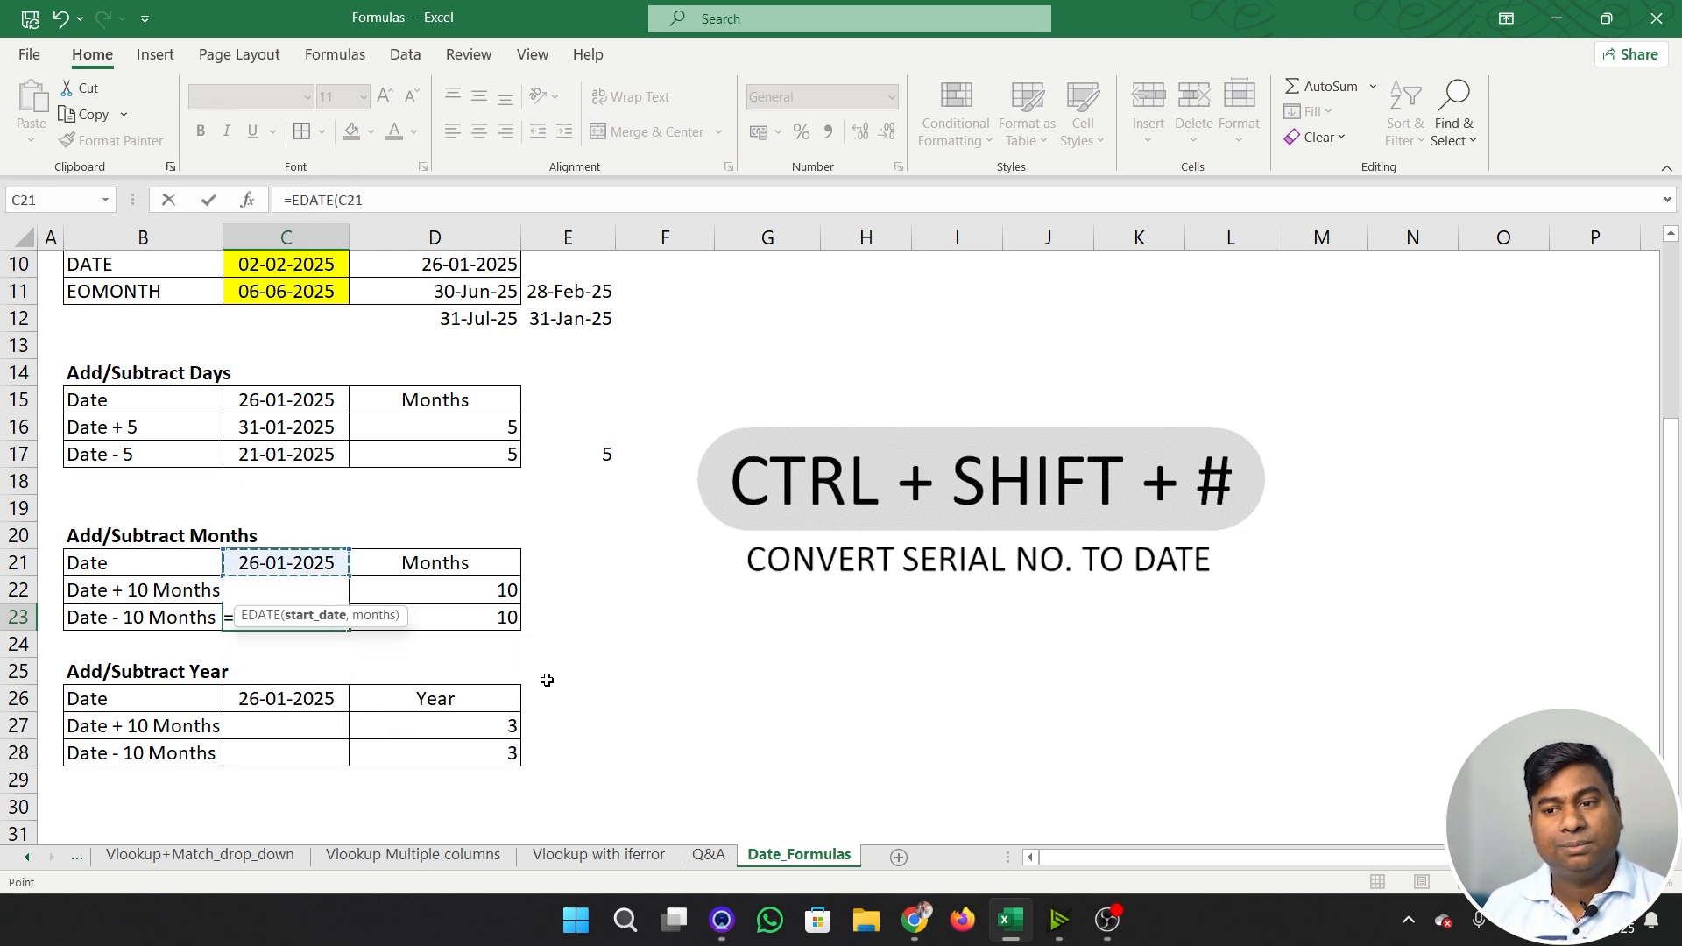
type(",")
key("Right")
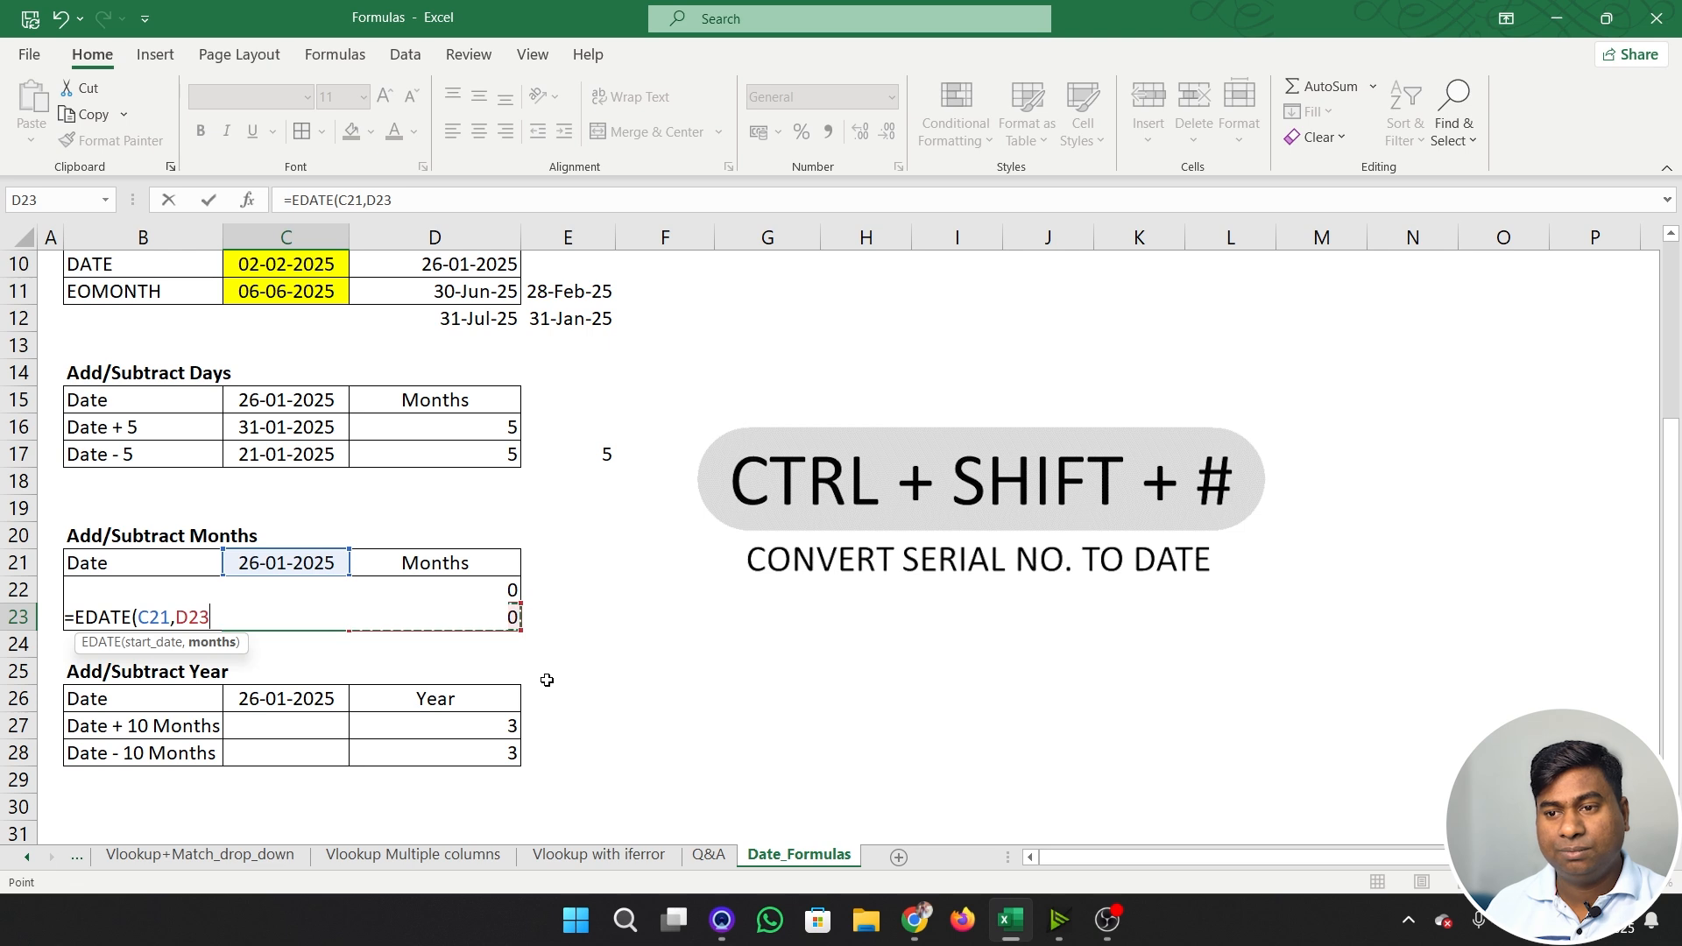
key("BackSpace")
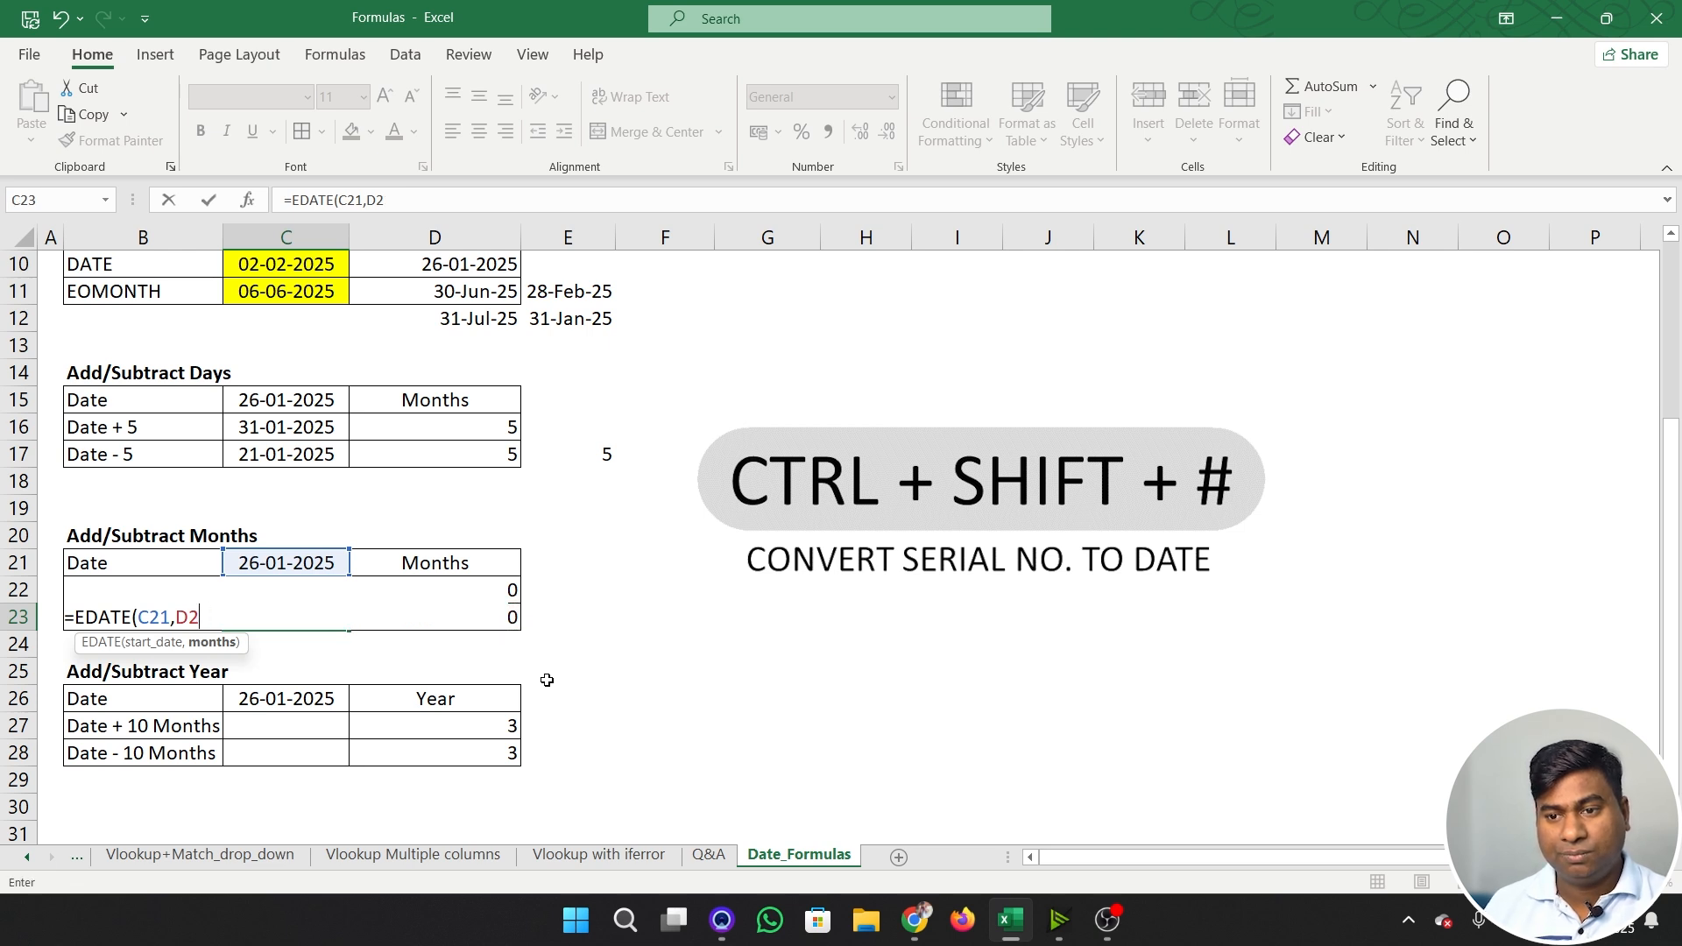
key("BackSpace")
key("BackSpace")
type("-10")
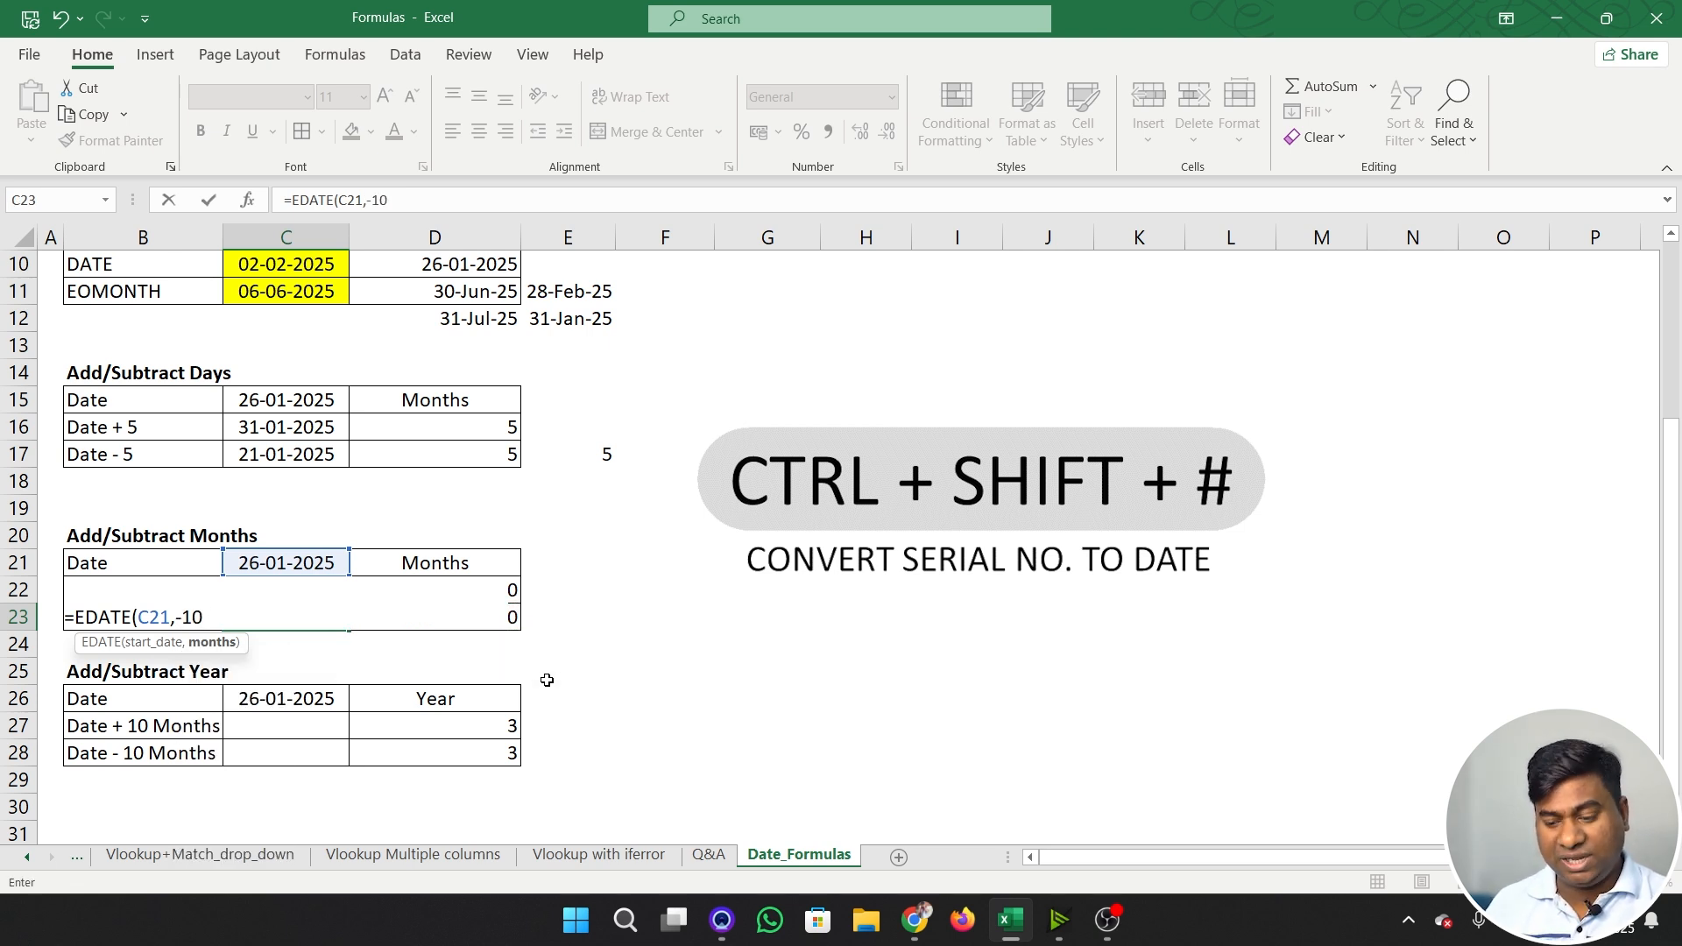
type(")")
key("Return")
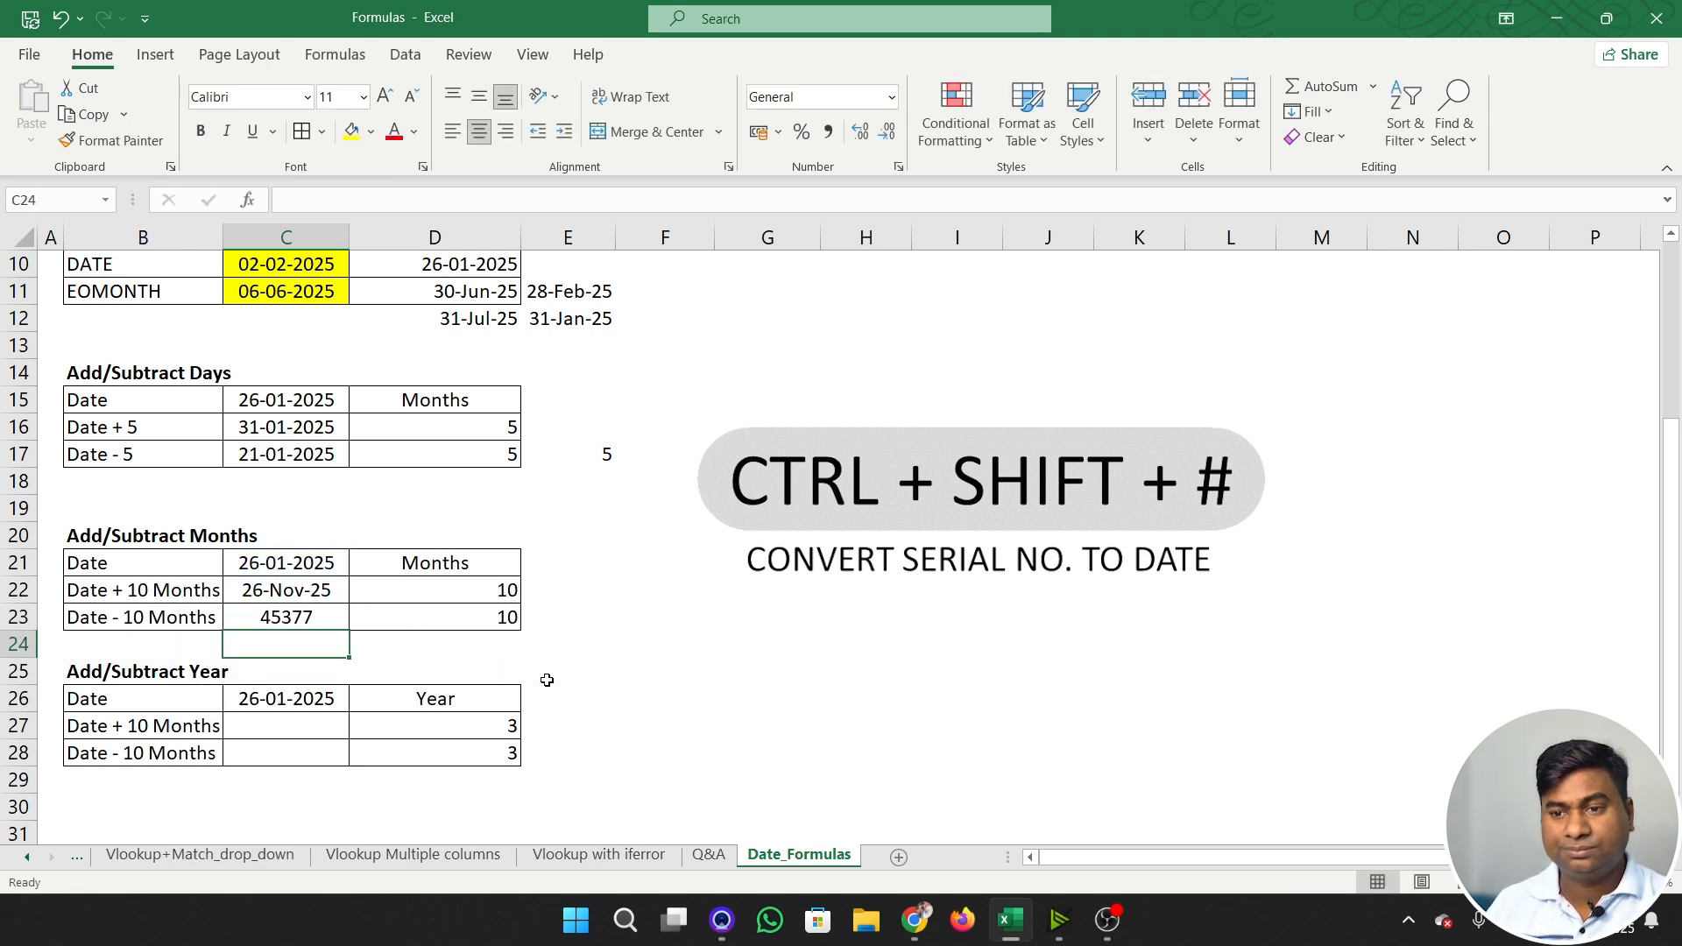
key("Up")
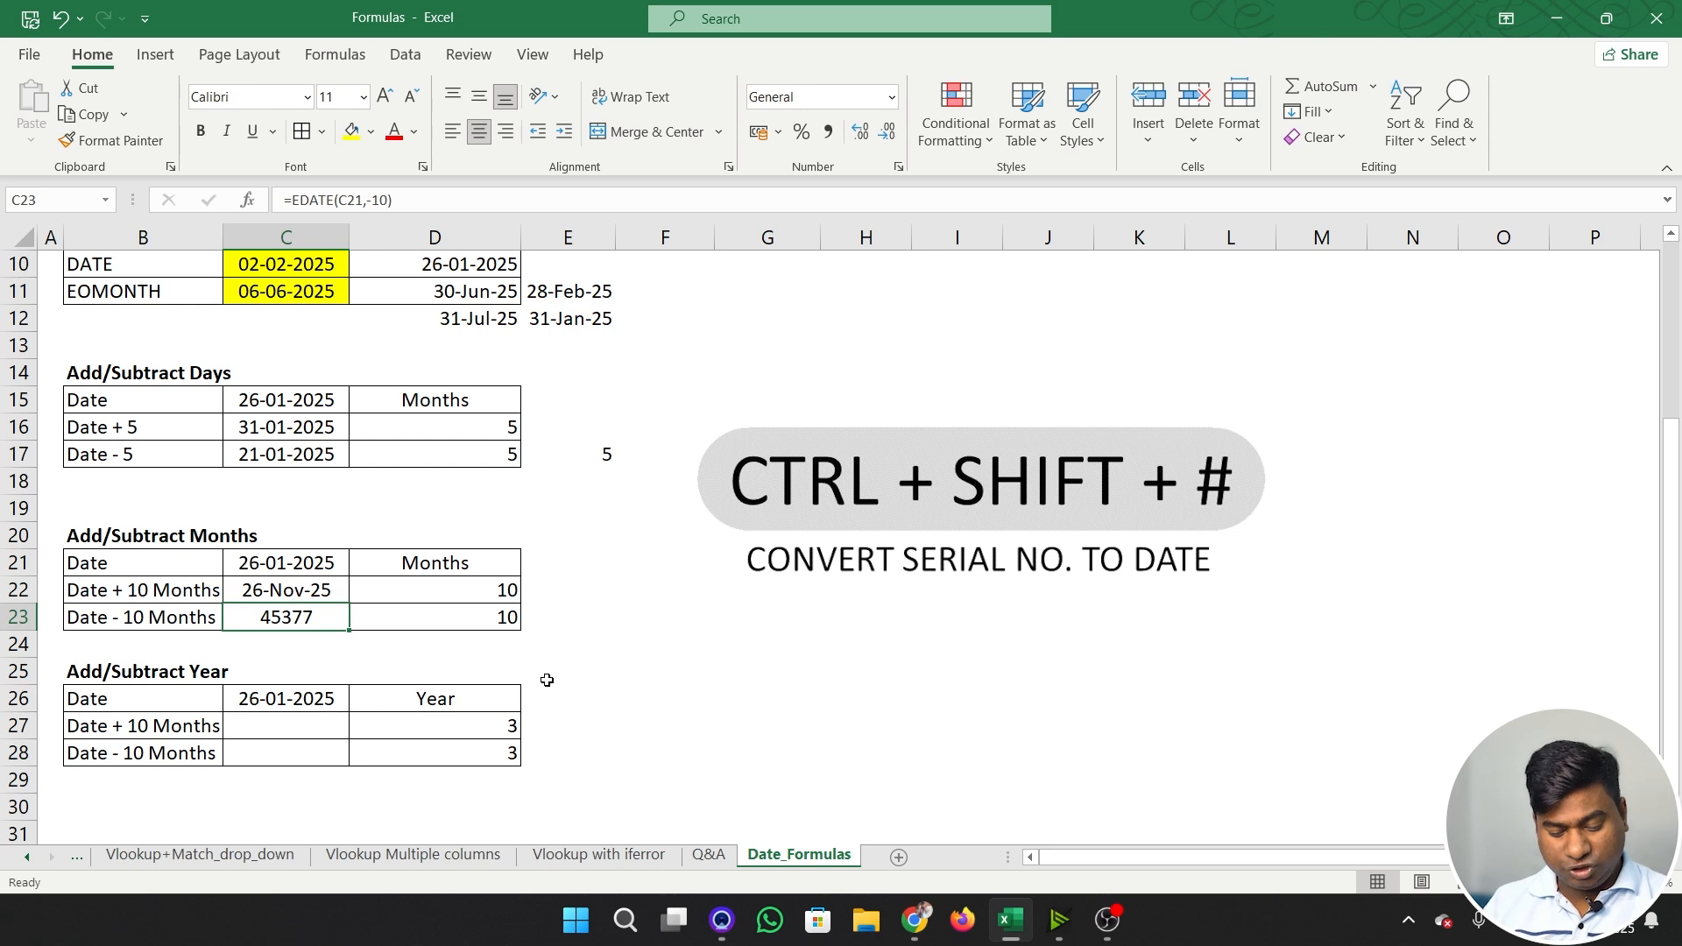
key("ctrl+shift+3")
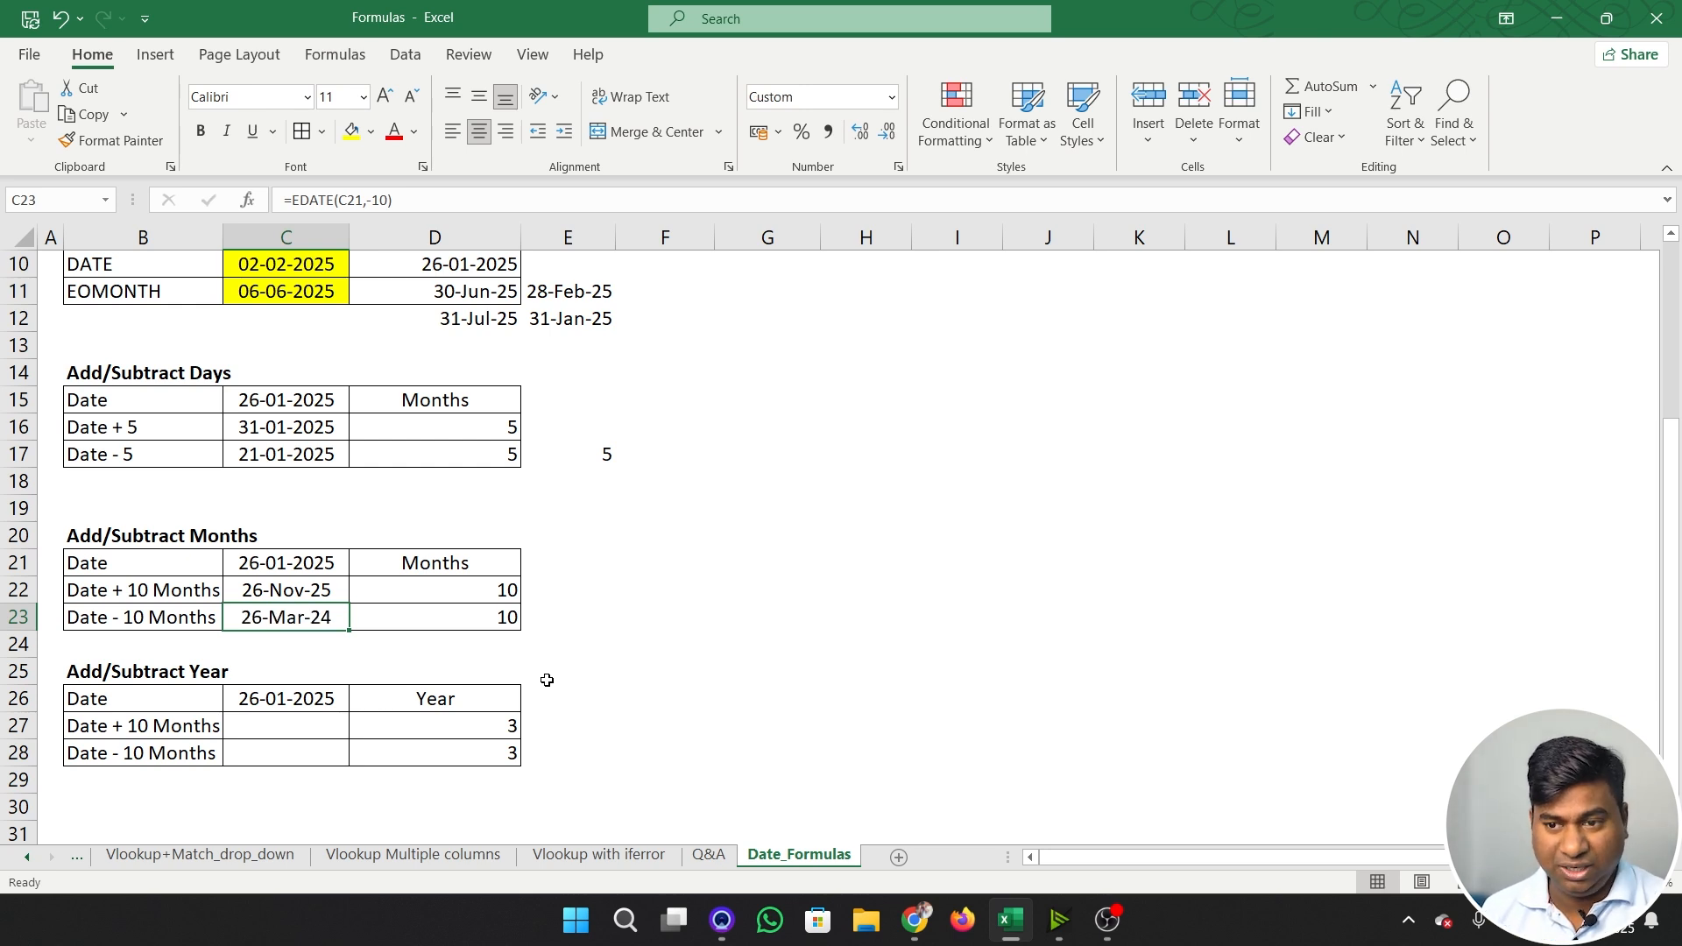
- Enter =EDATE(C26,12*D27) in C27 of the Add/Subtract Year table to add the years, and format the result as a date
key("Down")
key("Down")
key("Down")
key("Down")
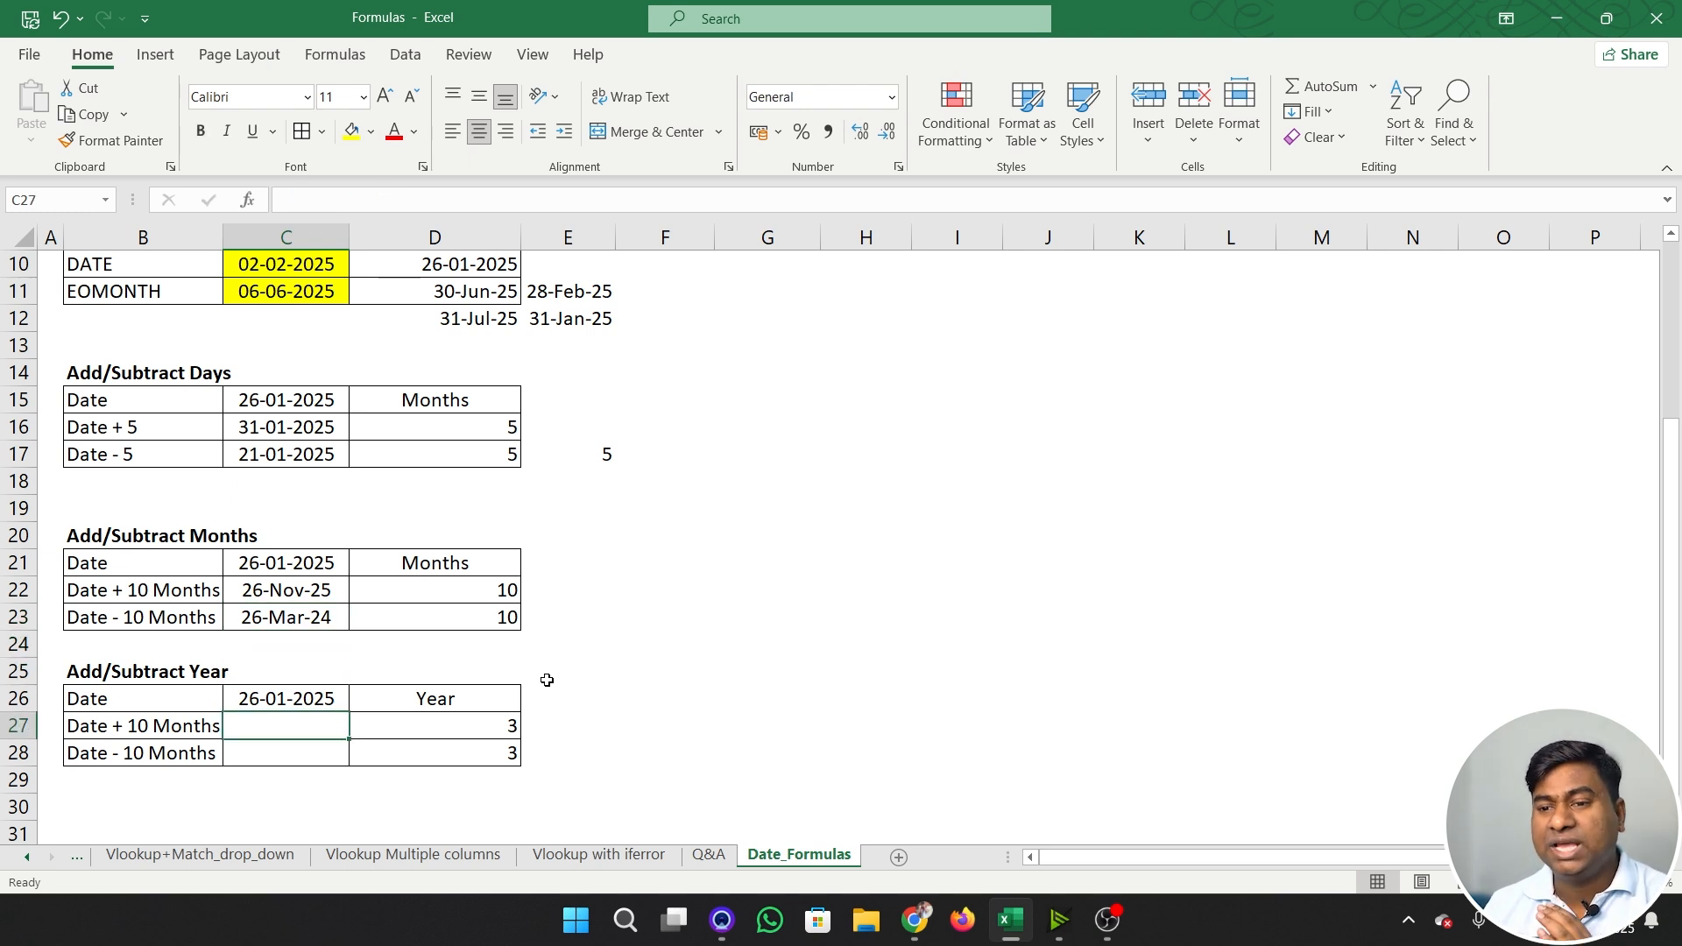
type("=eda")
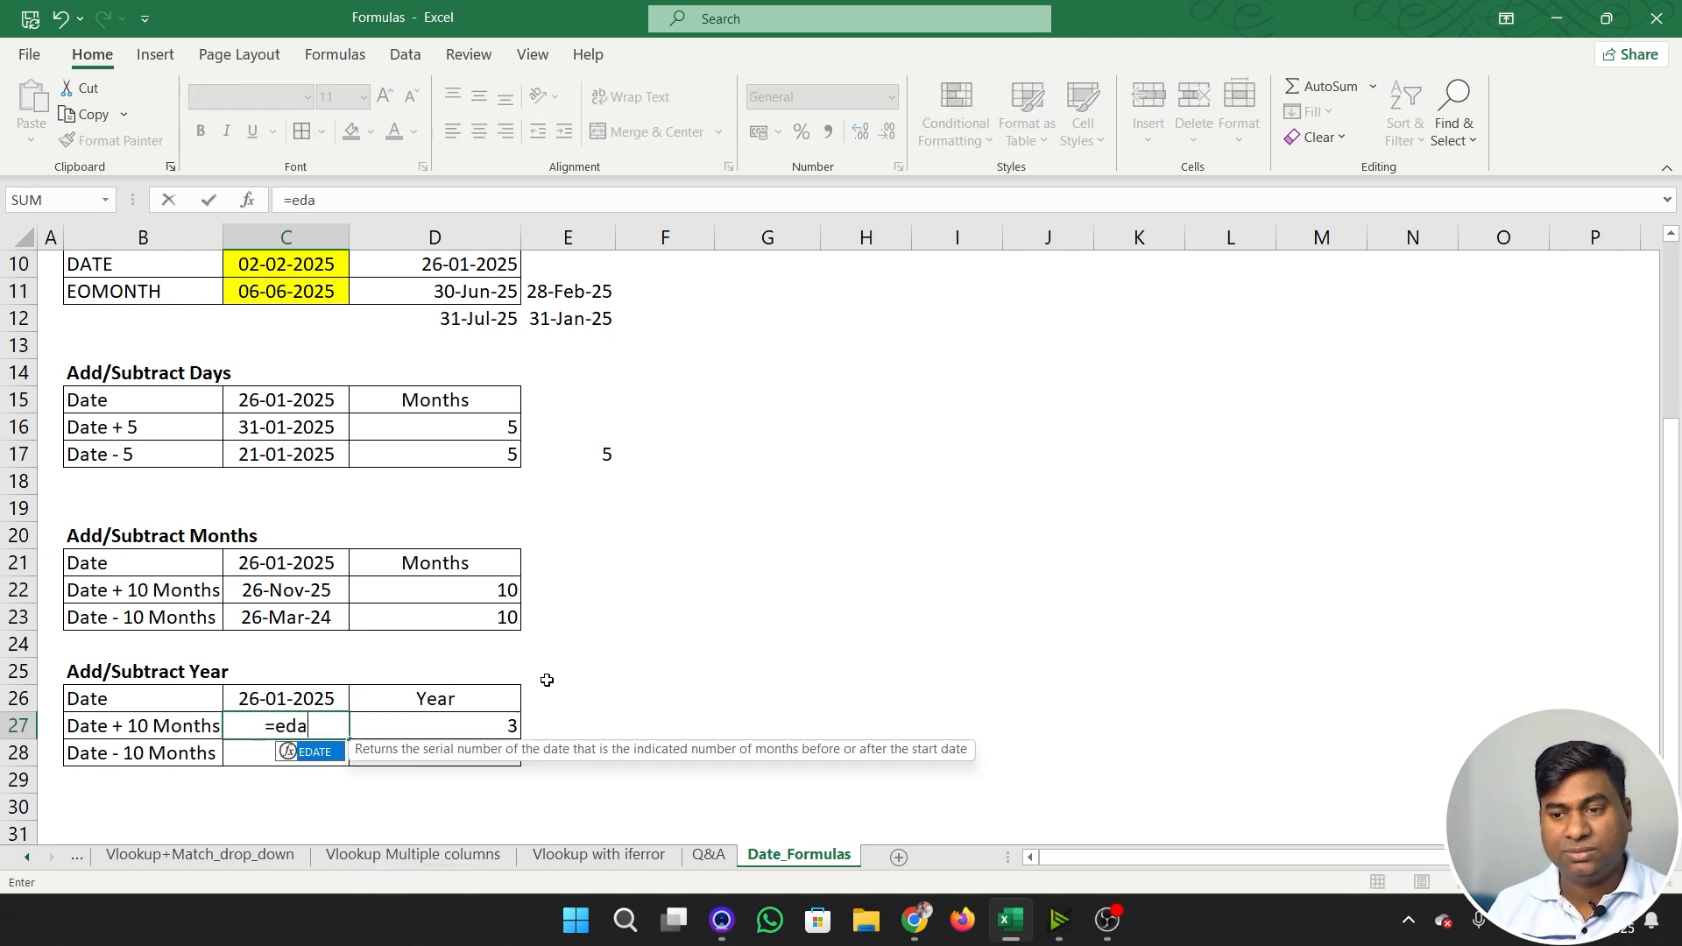
key("Tab")
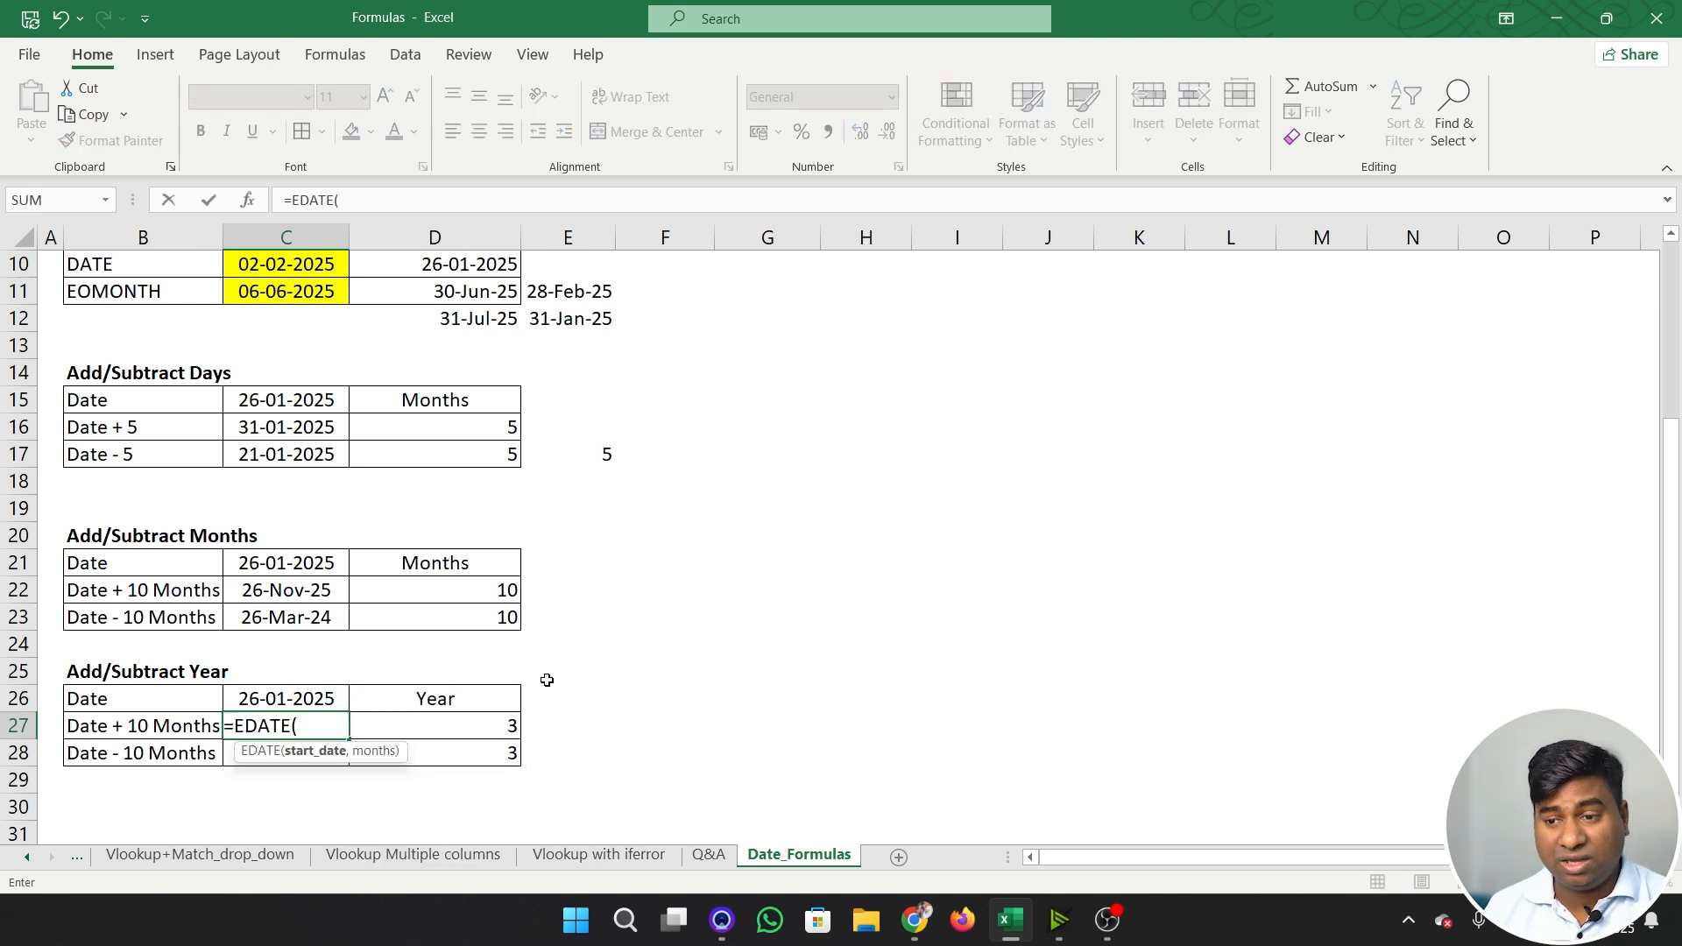
key("Up")
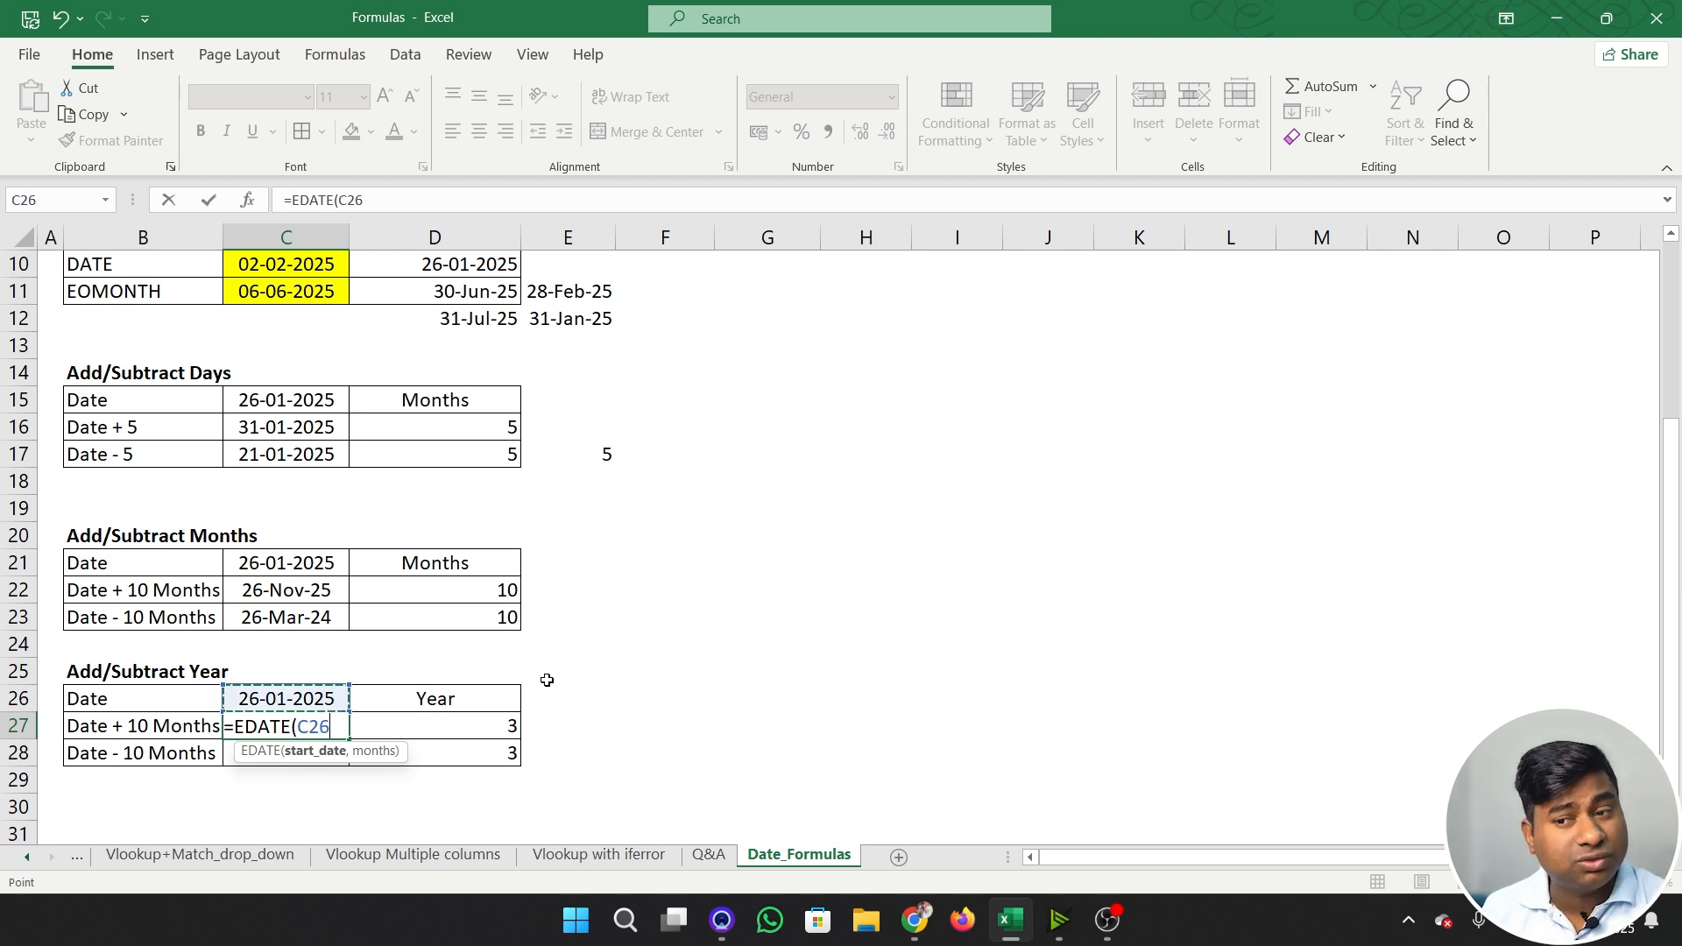
type(",")
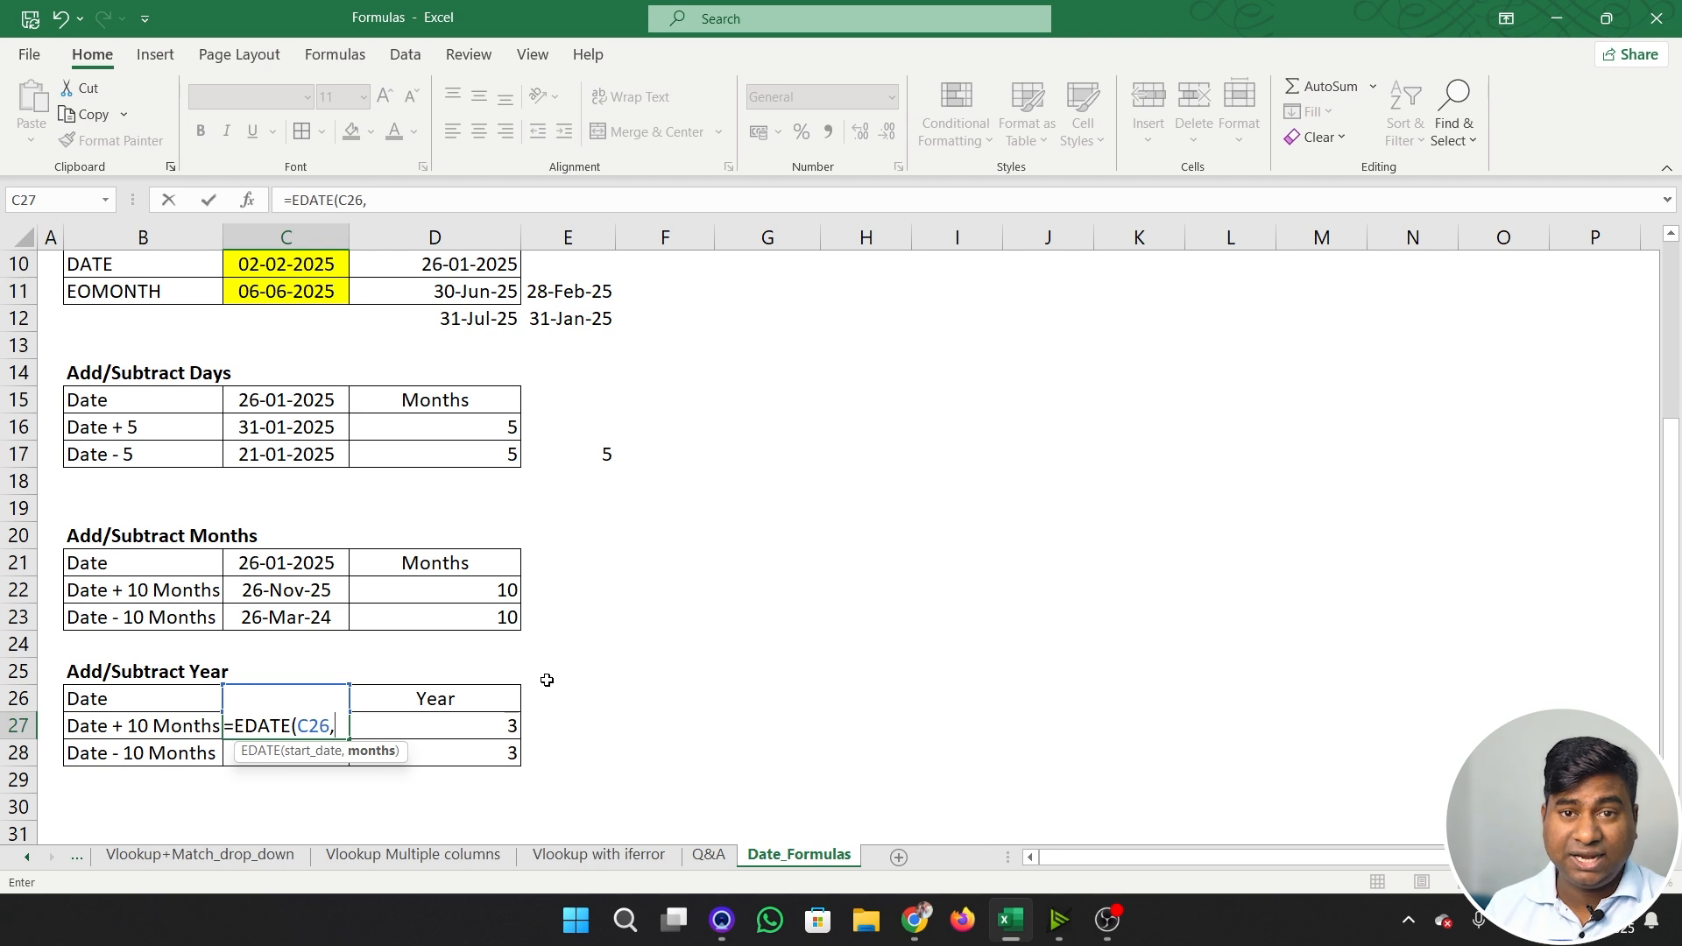
type("12")
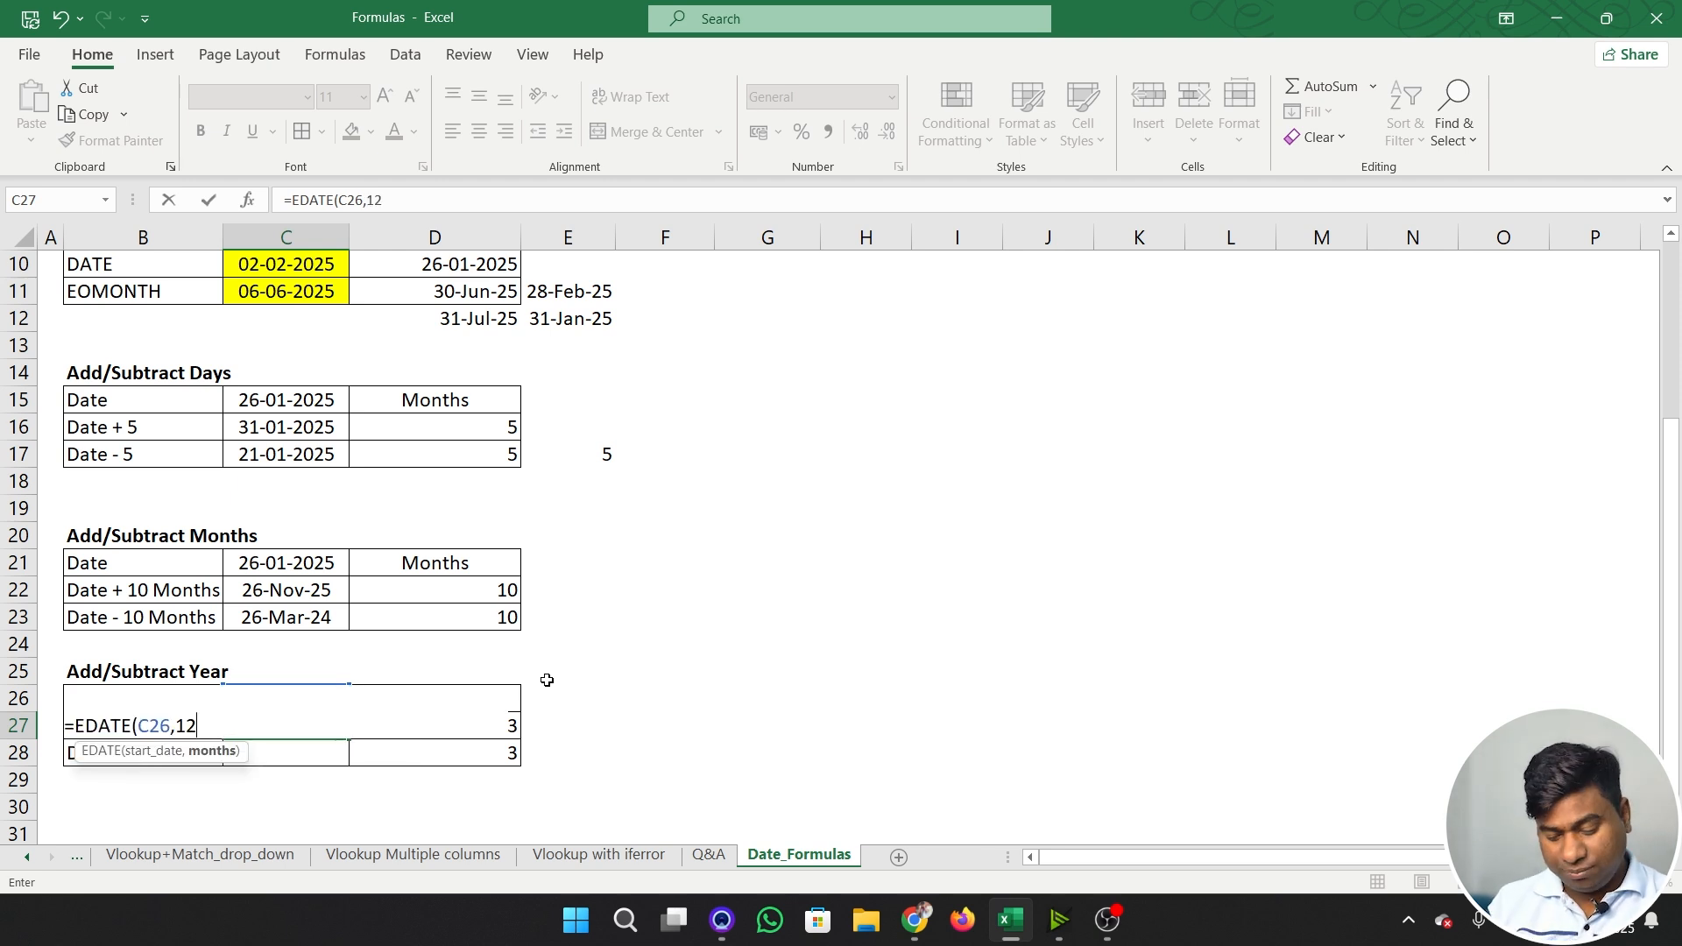
type("*")
key("Right")
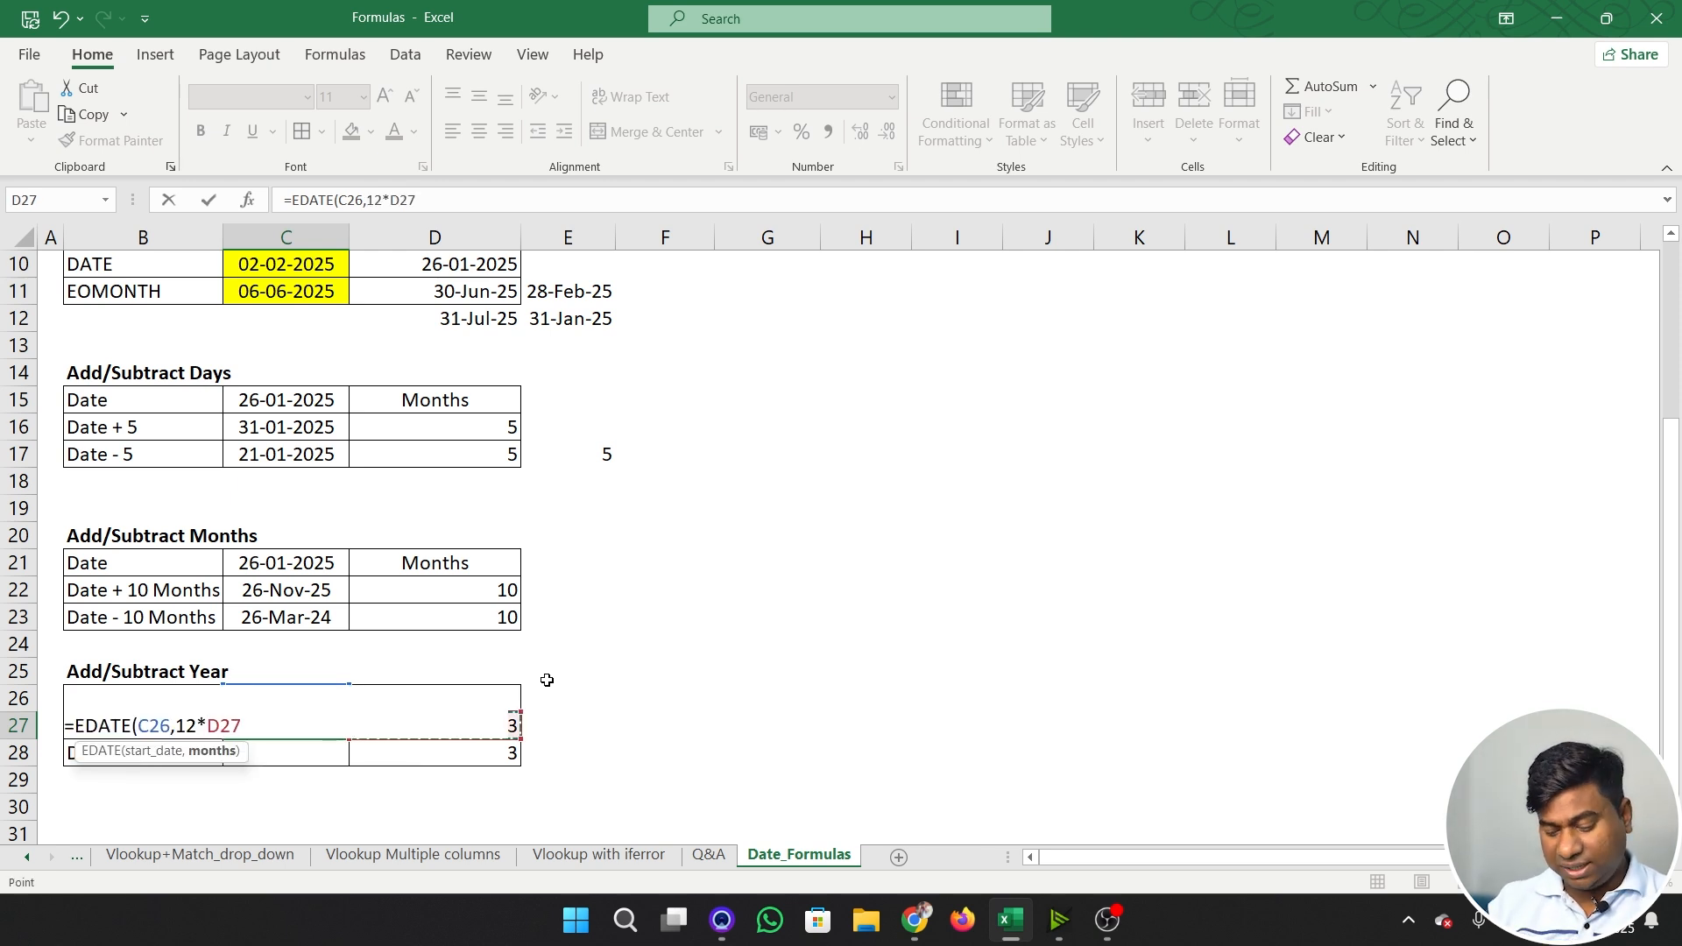
type(")")
key("Return")
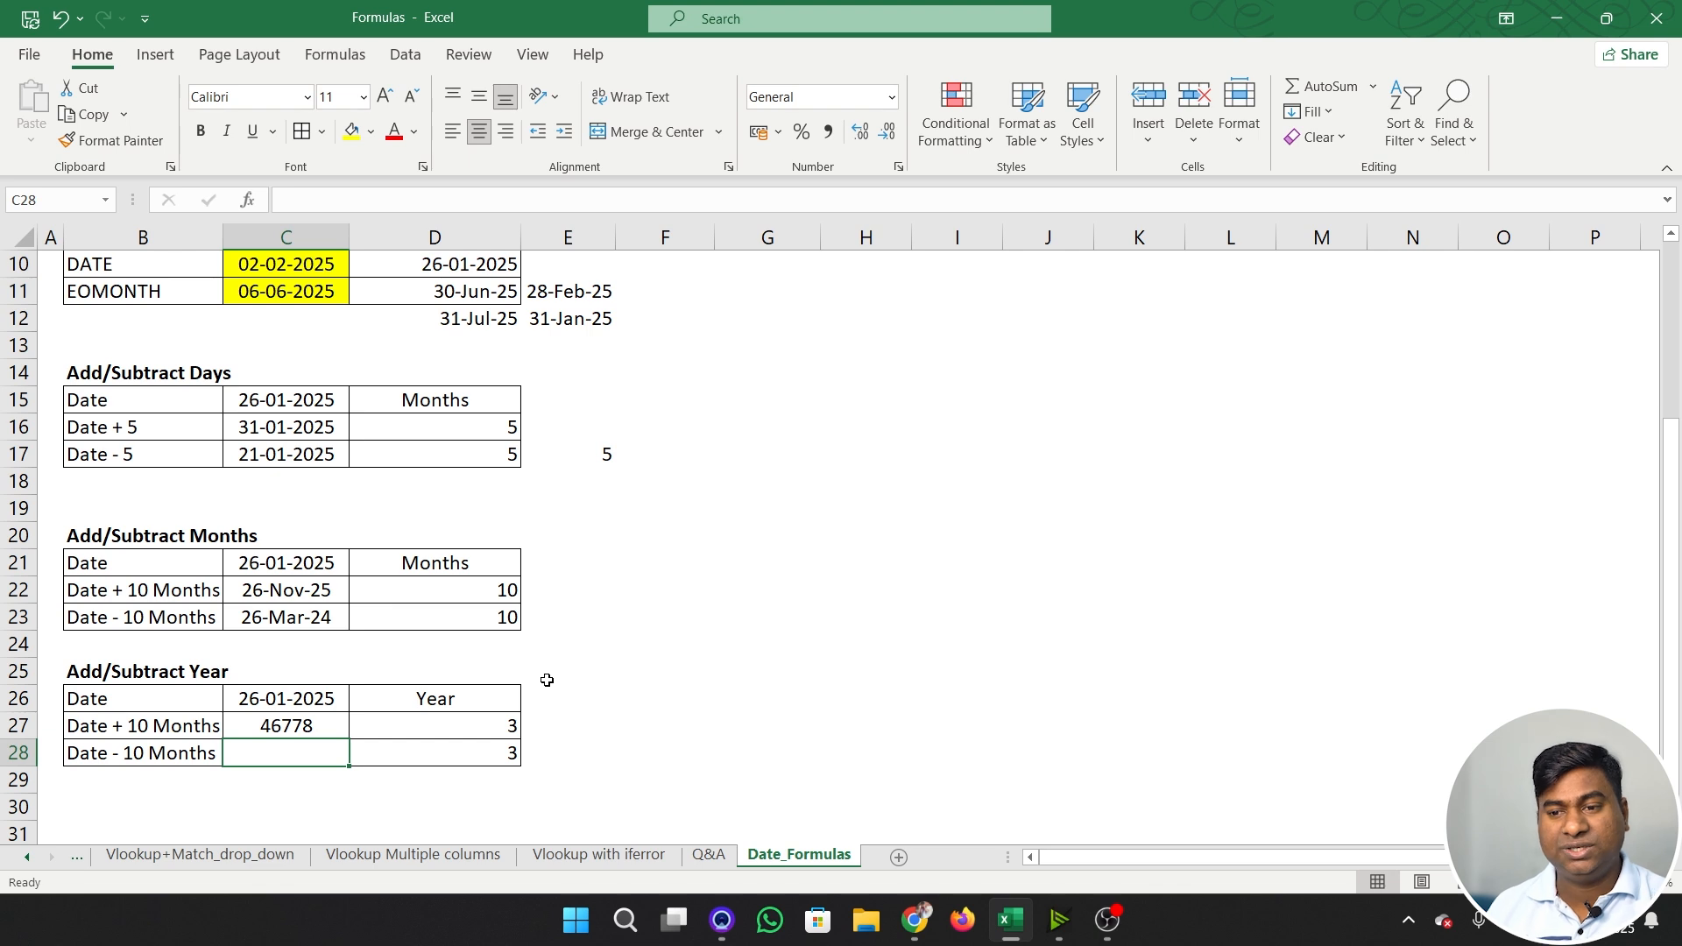
key("Up")
key("ctrl+shift+3")
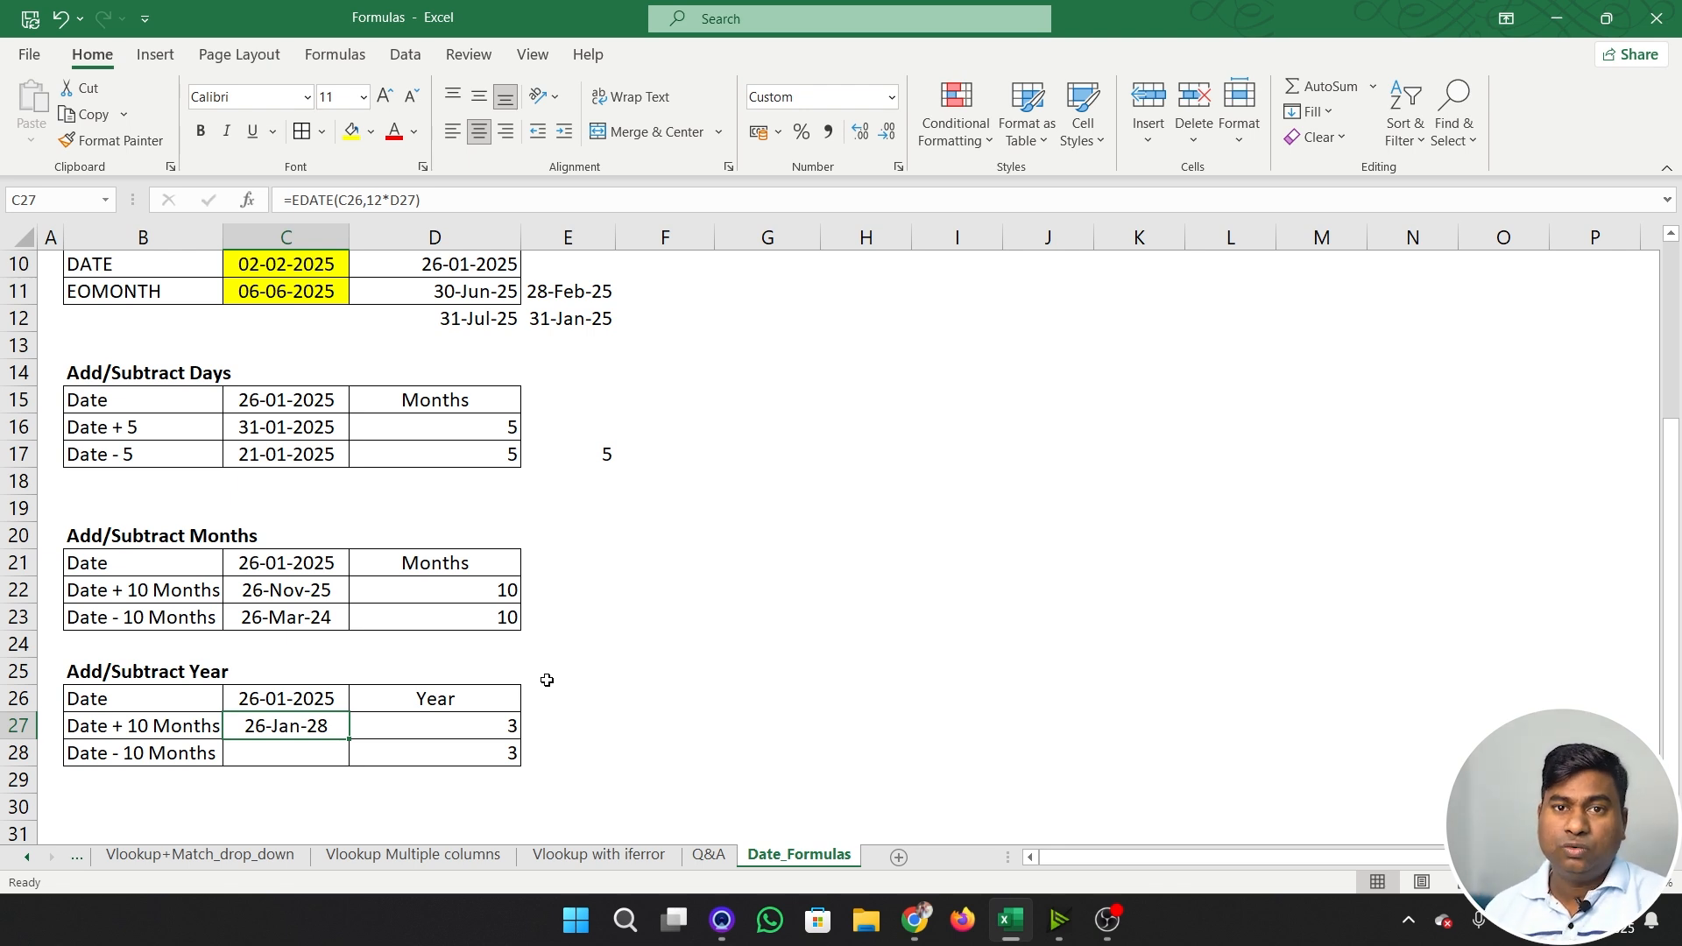
- Enter =EDATE(C26,-12*D28) in C28 to subtract the years from the date, and format the result as a date
key("Down")
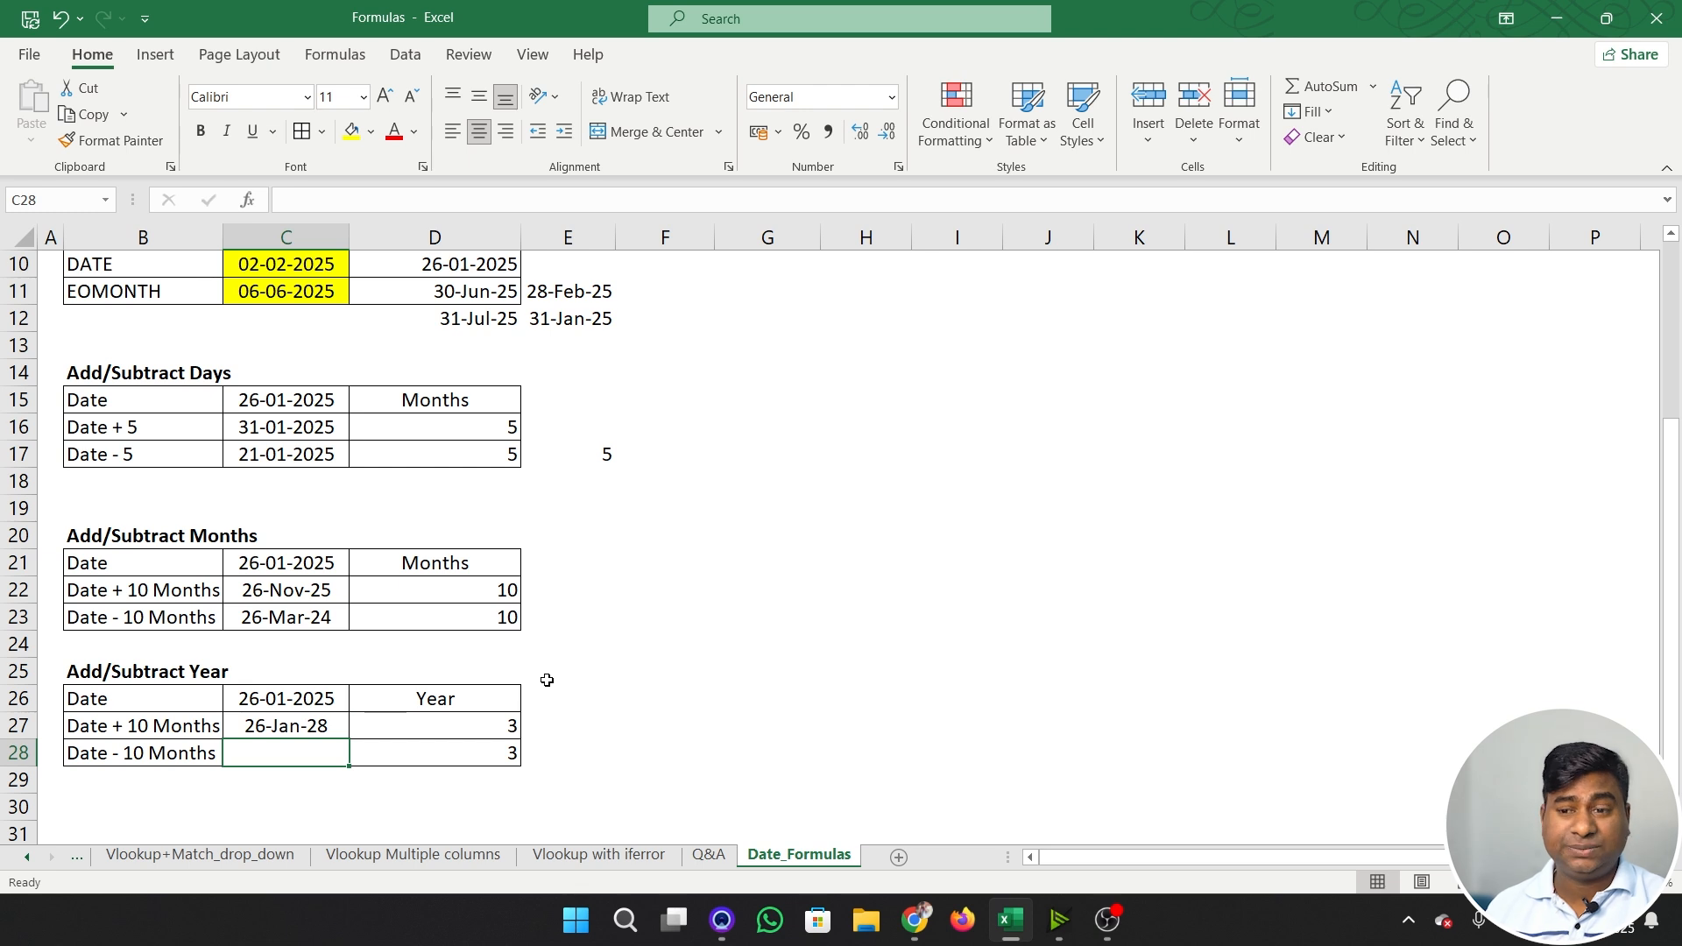
type("=")
key("Up")
key("Up")
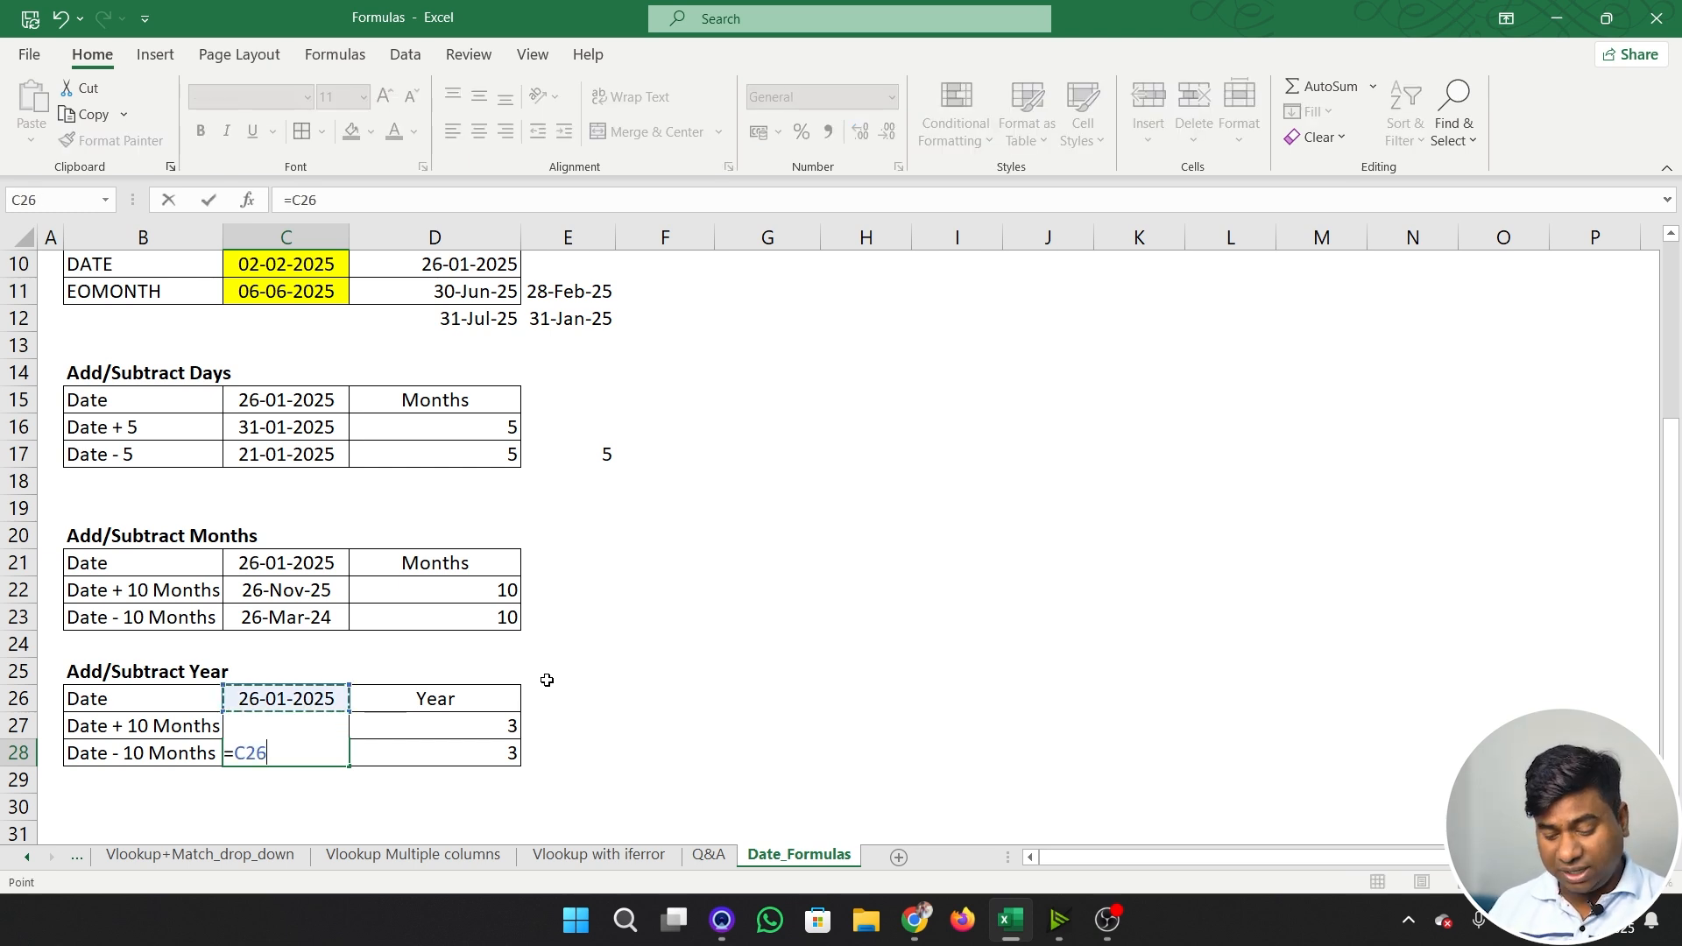
key("BackSpace")
type("eda")
key("Tab")
key("Up")
key("Up")
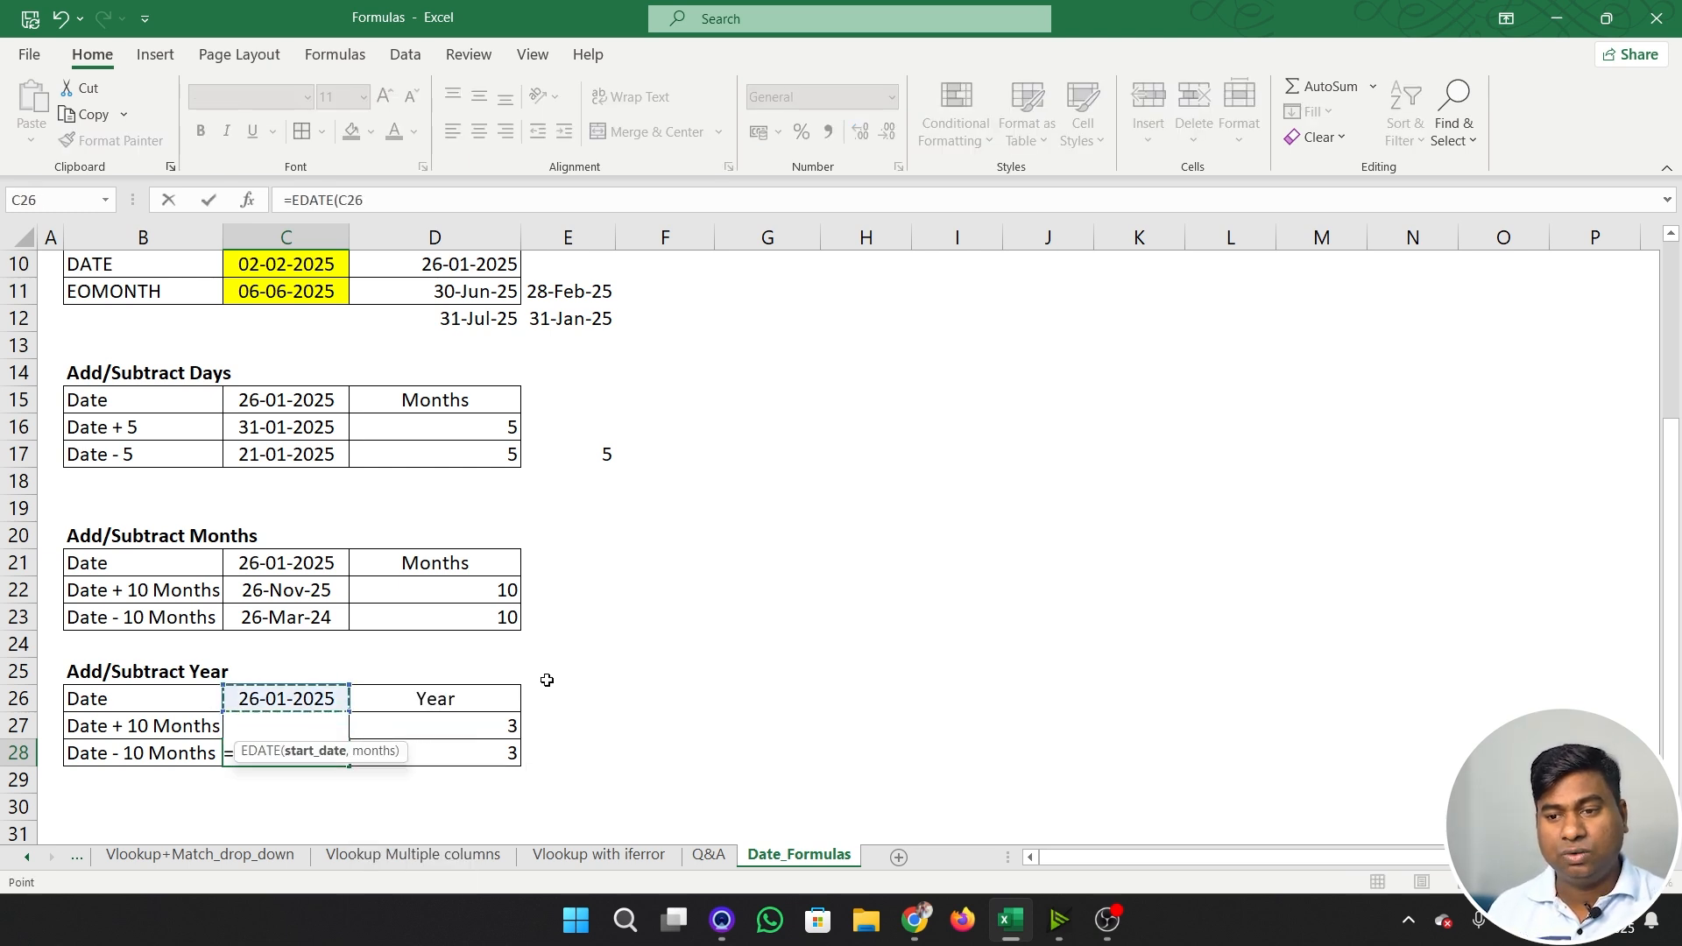
type(",-1")
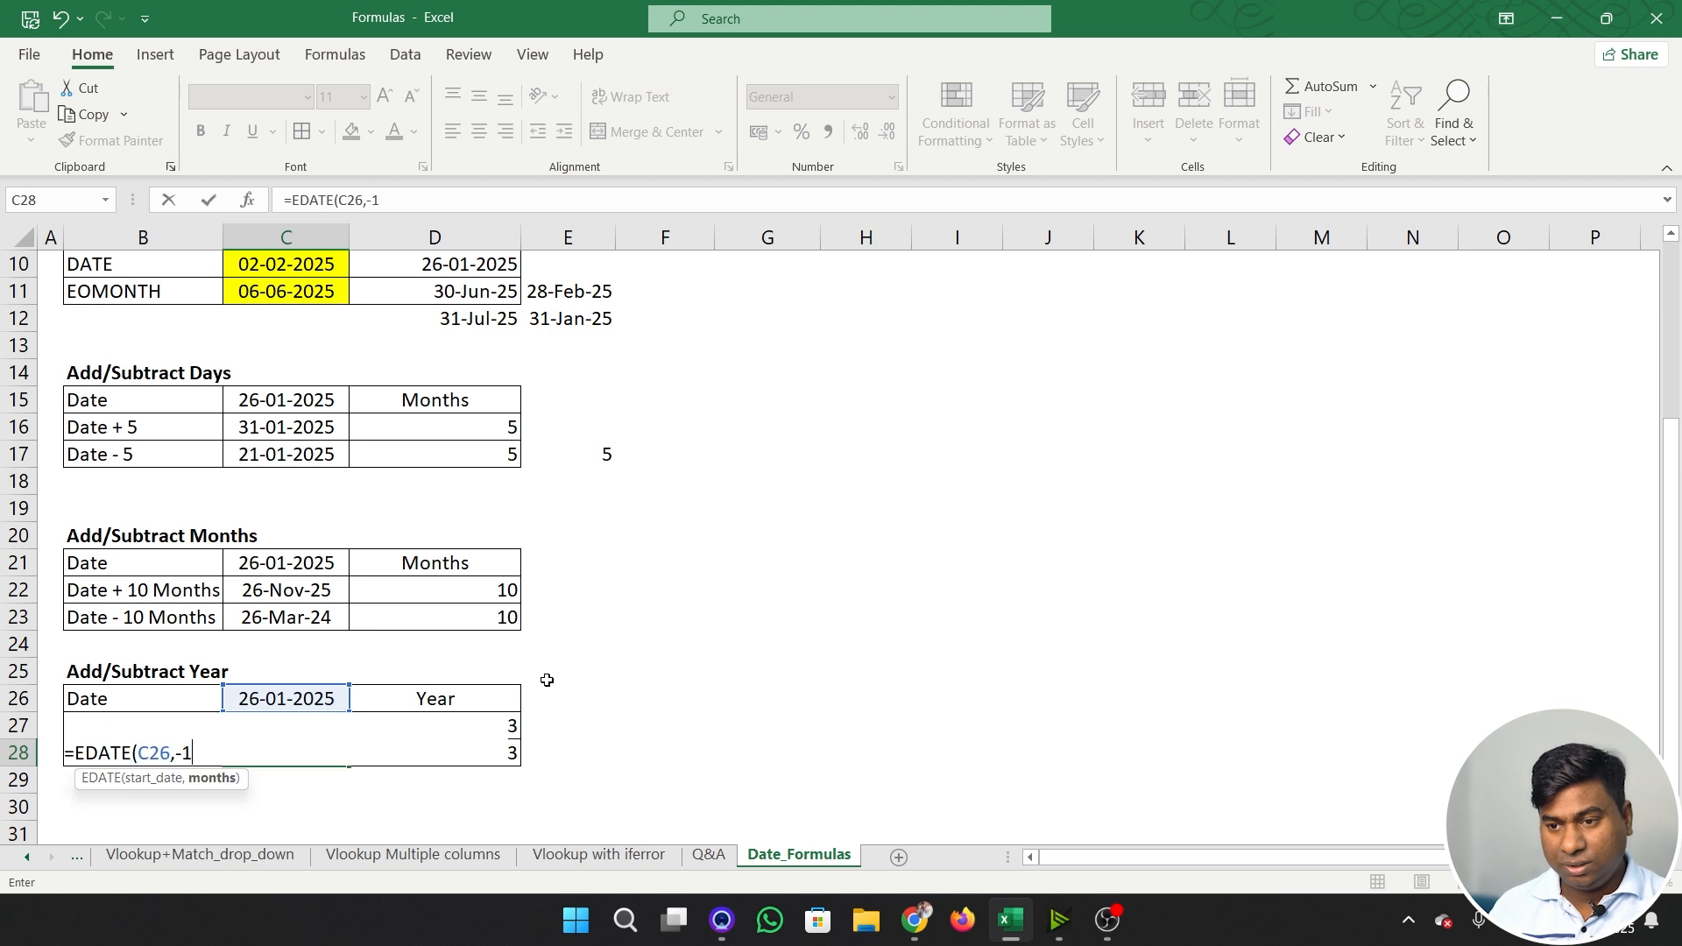
type("2*")
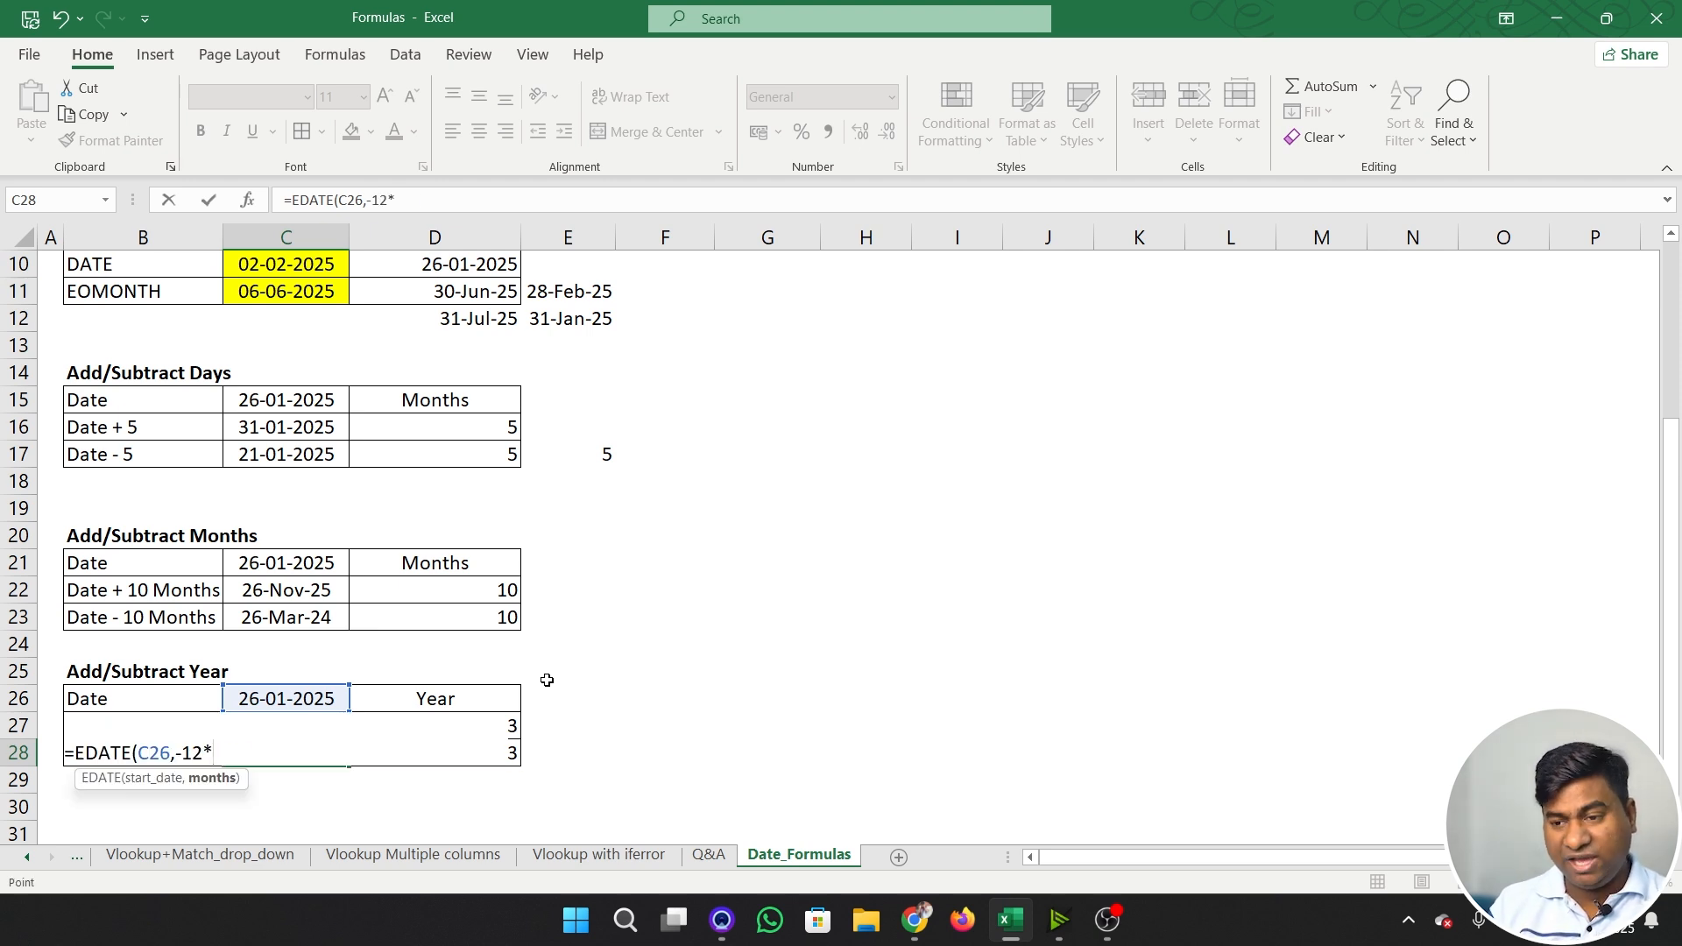
key("Right")
type(")")
key("Return")
key("Up")
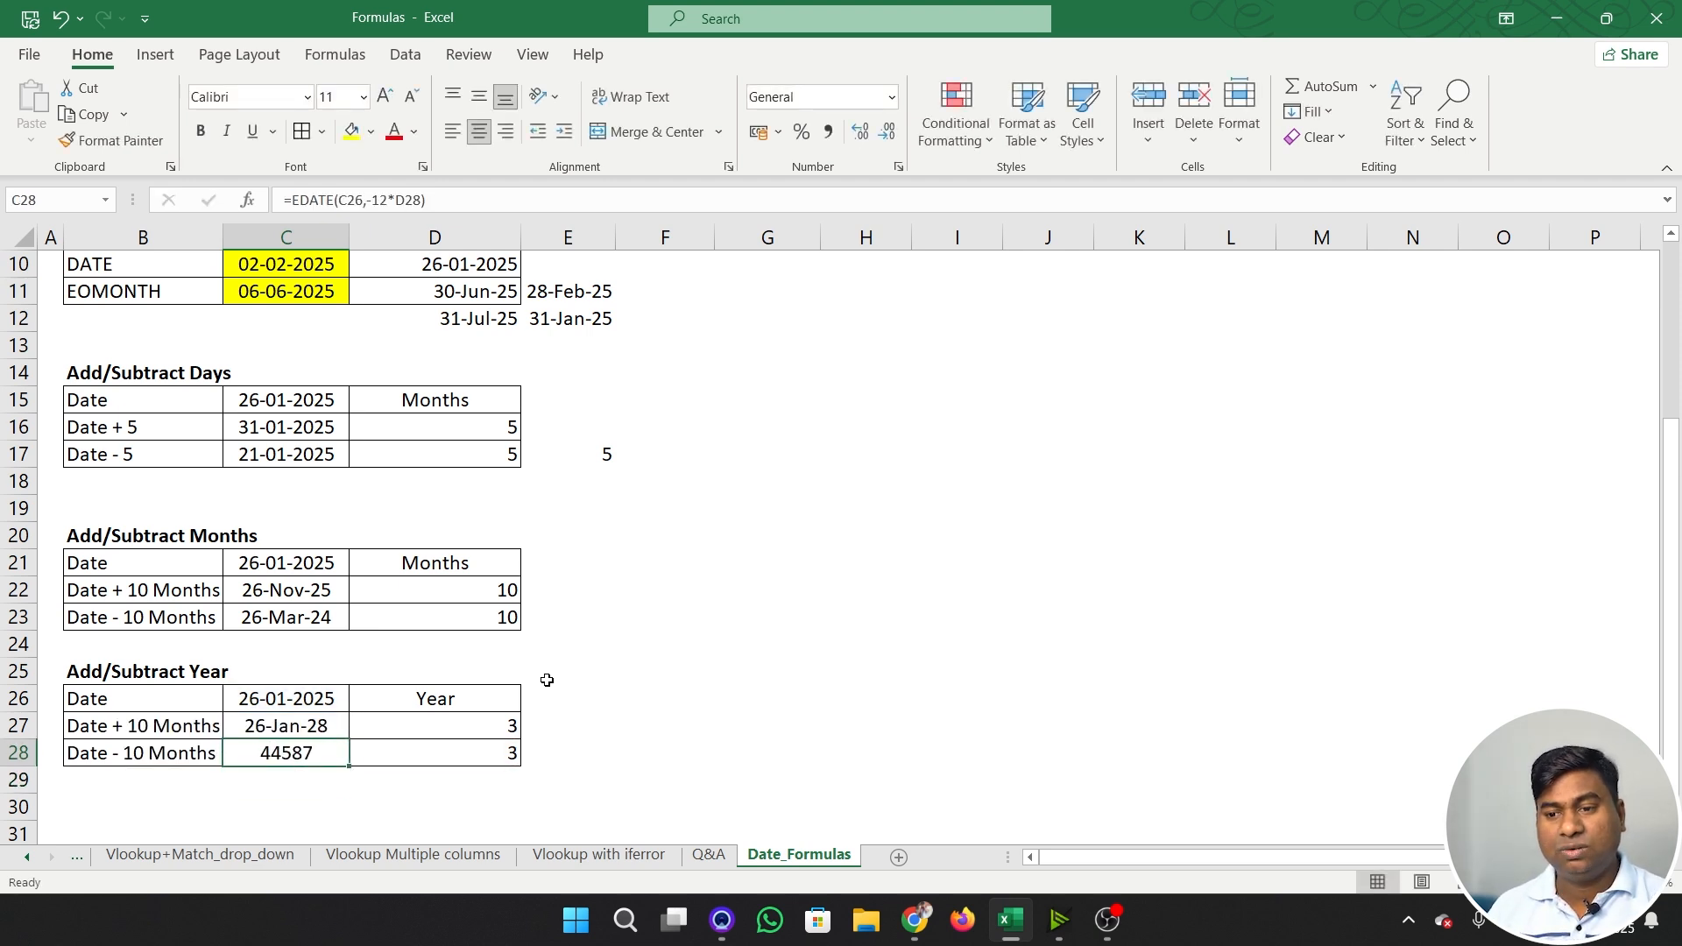
key("ctrl+shift+3")
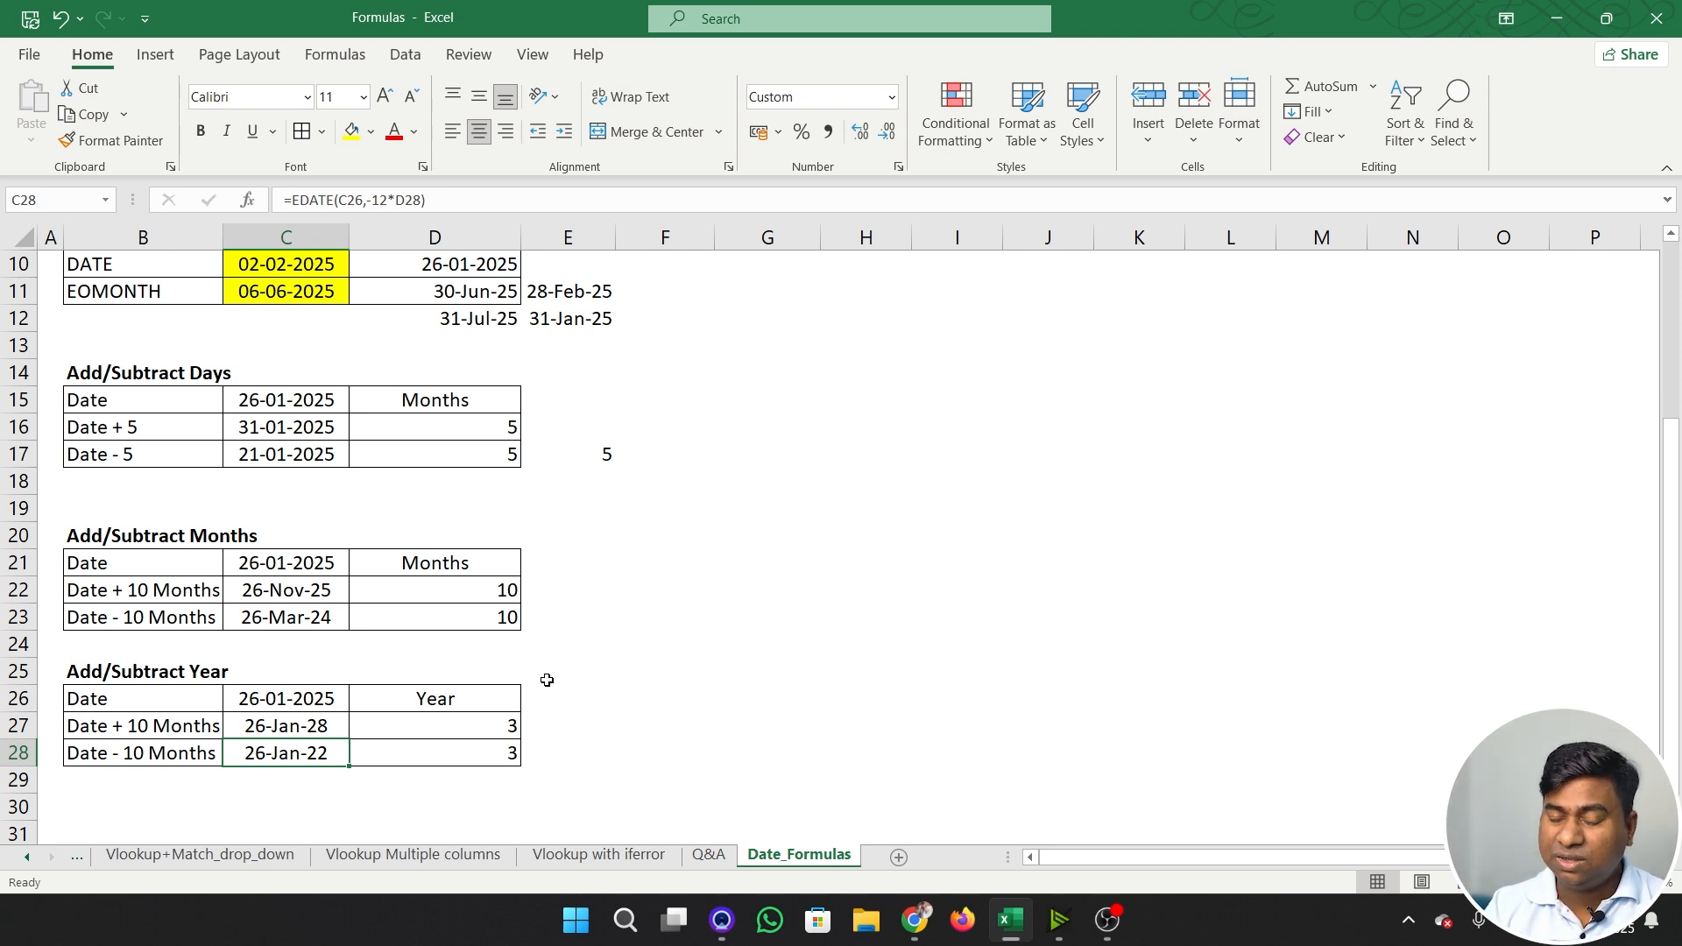
scroll(546, 680, "up", 3)
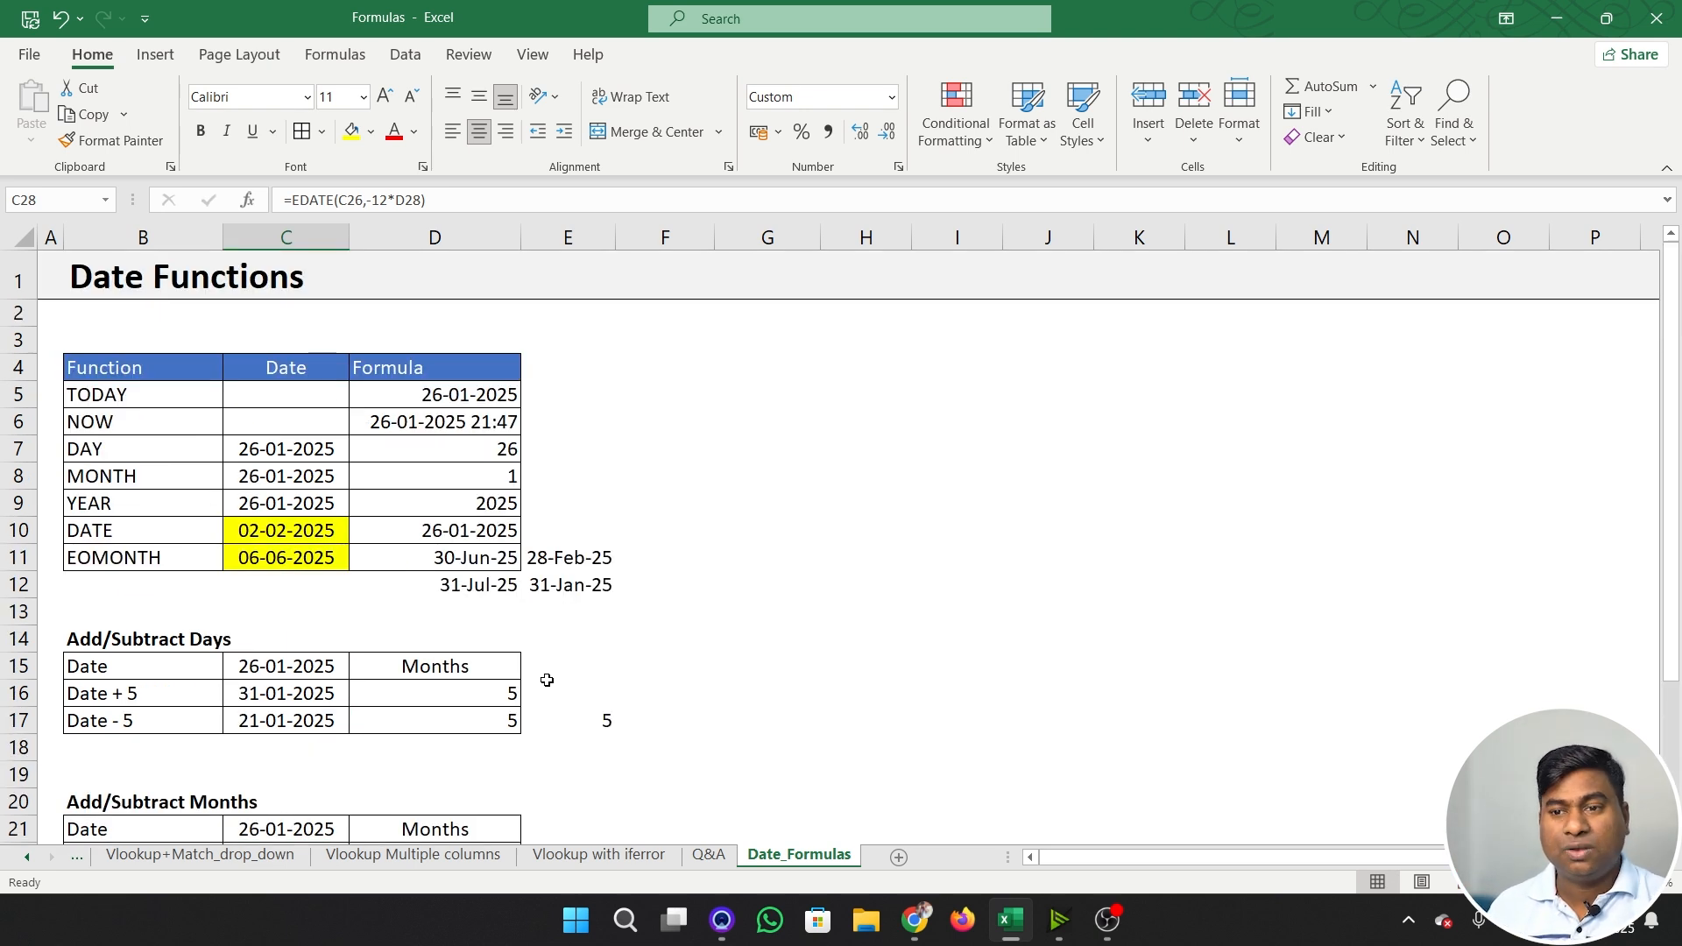